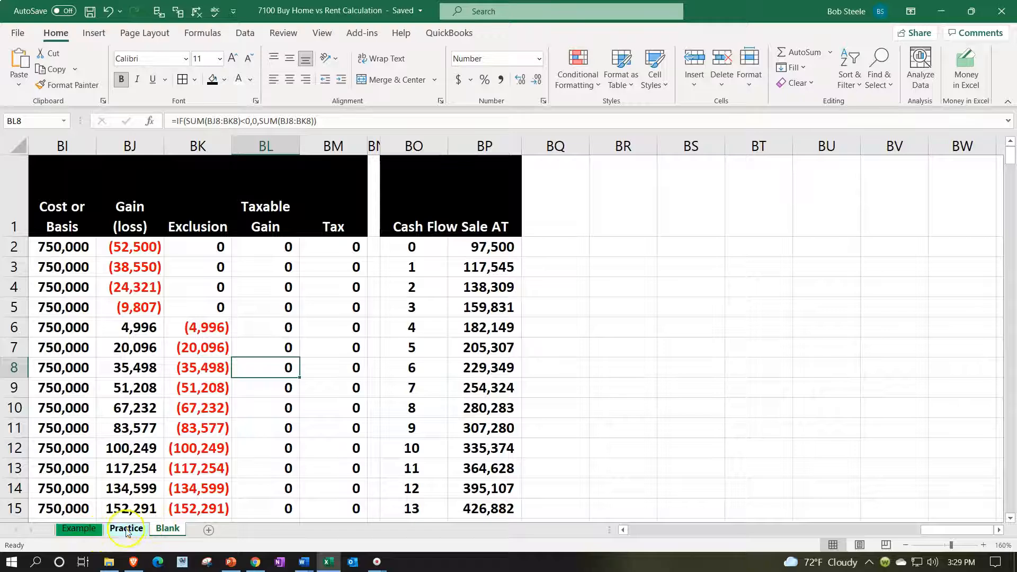
Look over the property information and loan schedule on the Example sheet and the partly filled Practice sheet
{"action": "left_click", "coordinate": [85, 530]}
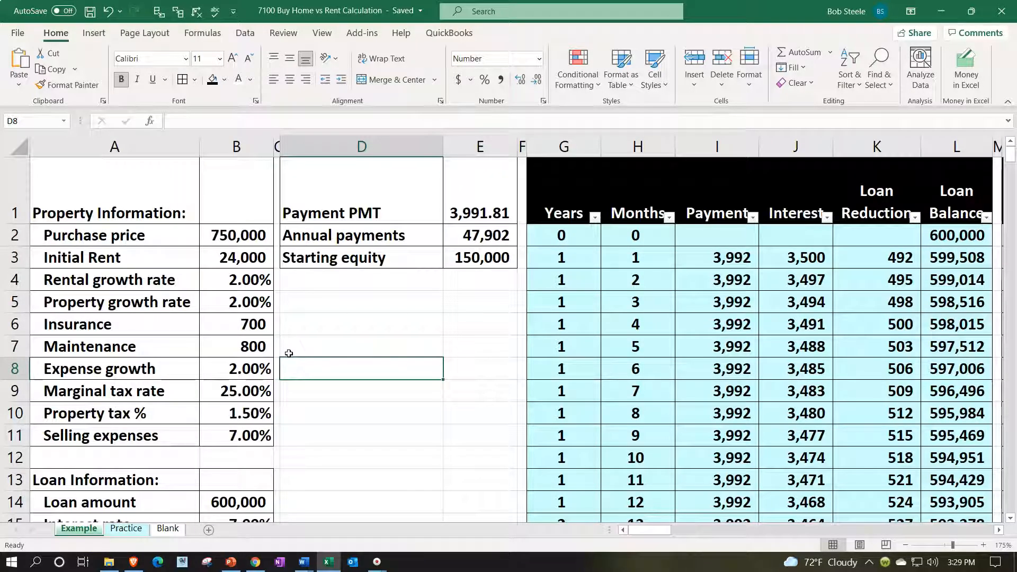
{"action": "key", "text": "Left"}
{"action": "key", "text": "Left"}
{"action": "key", "text": "Left"}
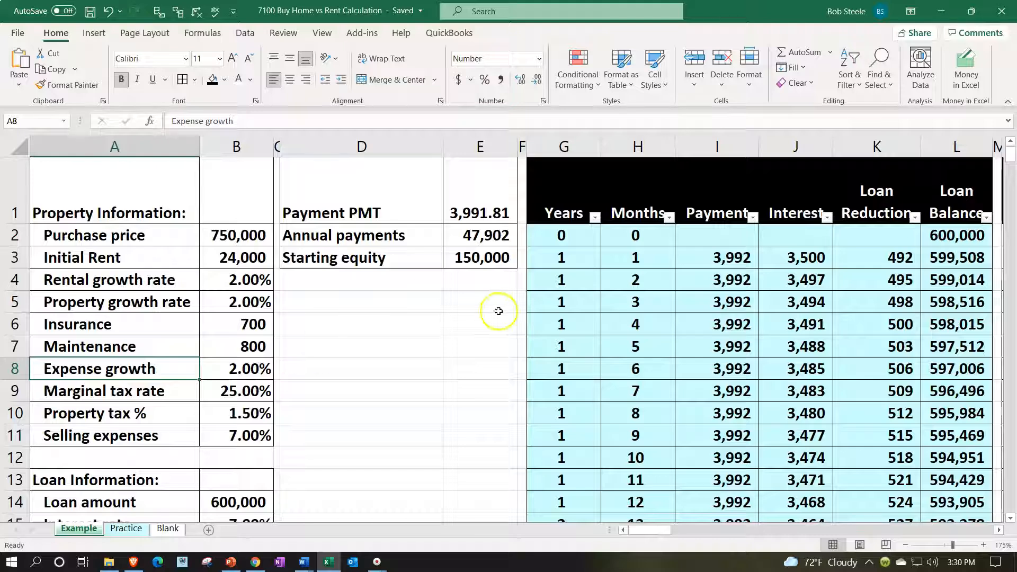
{"action": "left_click", "coordinate": [604, 298]}
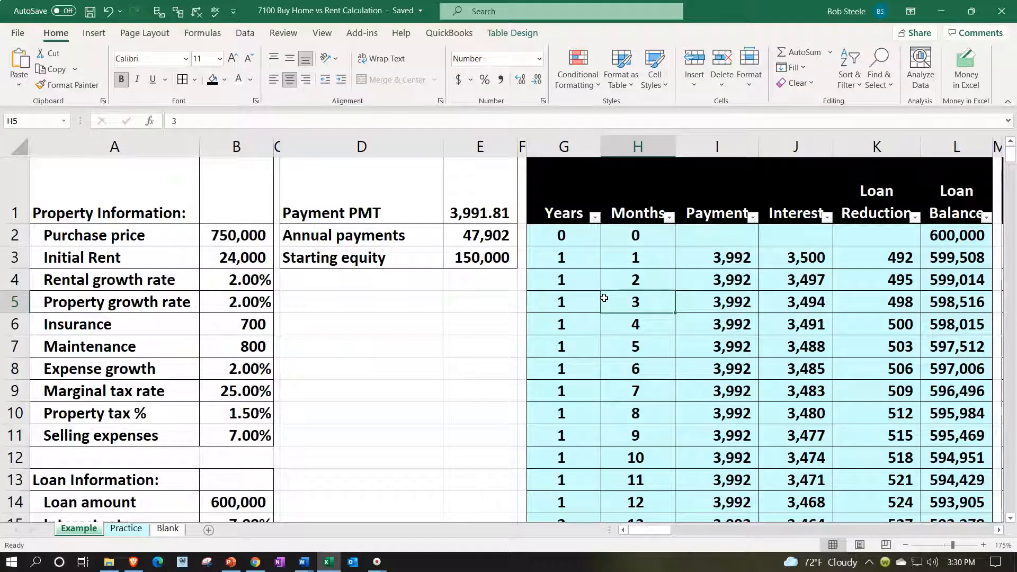
{"action": "left_click", "coordinate": [126, 528]}
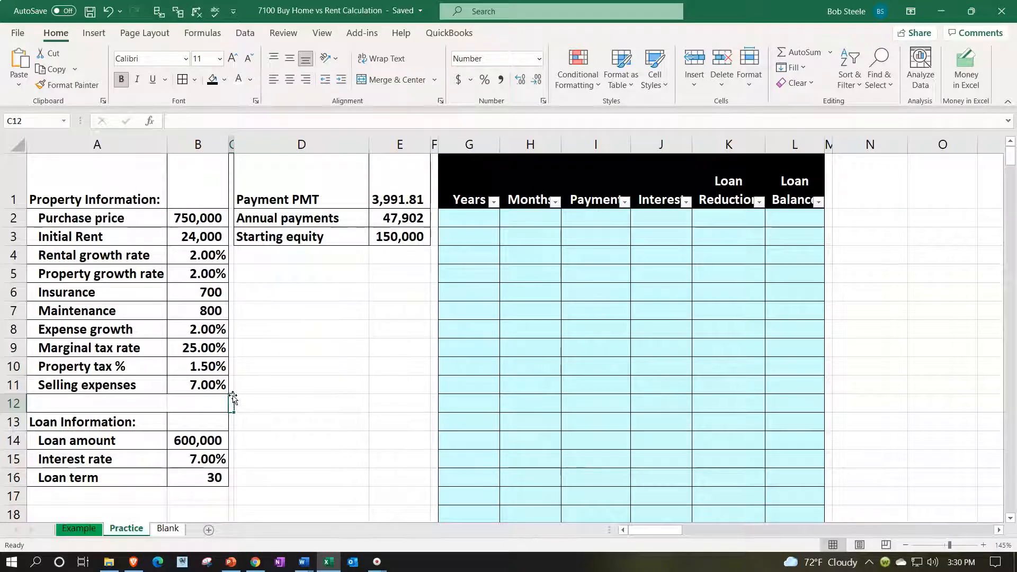
Return to the Blank sheet and go back along row 6 to the property information in column A
{"action": "left_click", "coordinate": [173, 532]}
{"action": "left_click", "coordinate": [211, 328]}
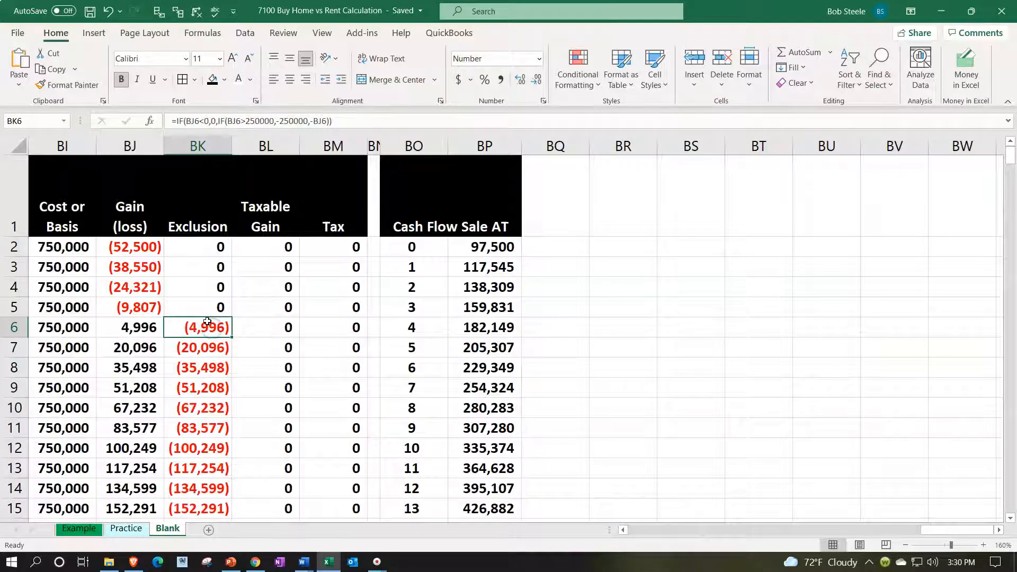
{"action": "key", "text": "Left"}
{"action": "key", "text": "Left"}
{"action": "key", "text": "Left"}
{"action": "key", "text": "Left"}
{"action": "key", "text": "Left"}
{"action": "key", "text": "Left"}
{"action": "key", "text": "Left"}
{"action": "key", "text": "Left"}
{"action": "key", "text": "Left"}
{"action": "key", "text": "Left"}
{"action": "key", "text": "Left"}
{"action": "key", "text": "Left"}
{"action": "key", "text": "Left"}
{"action": "key", "text": "Left"}
{"action": "key", "text": "Left"}
{"action": "key", "text": "Left"}
{"action": "key", "text": "Left"}
{"action": "key", "text": "Left"}
{"action": "key", "text": "Left"}
{"action": "key", "text": "Left"}
{"action": "key", "text": "Left"}
{"action": "key", "text": "Left"}
{"action": "key", "text": "Left"}
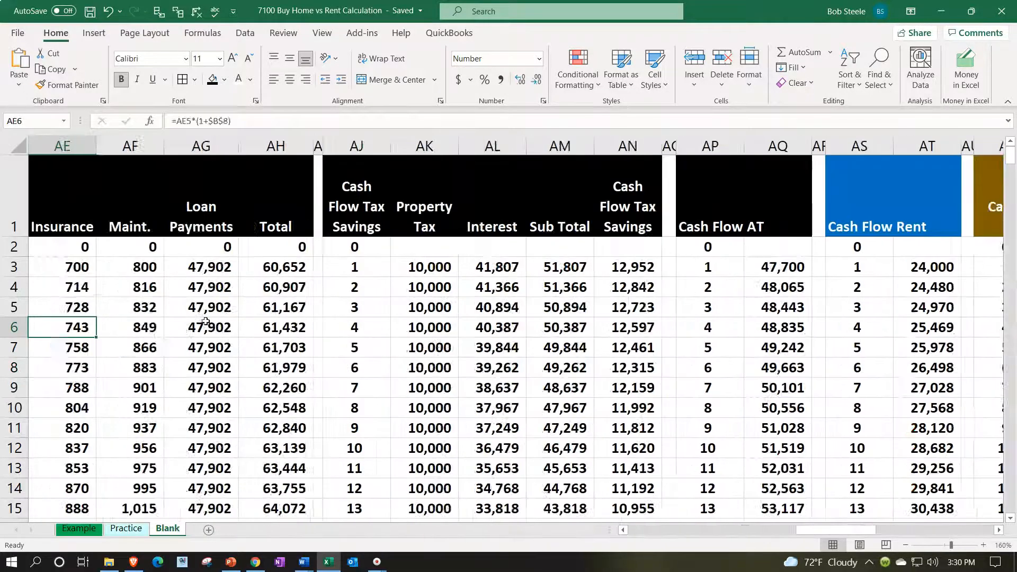
{"action": "key", "text": "Left"}
{"action": "key", "text": "Left"}
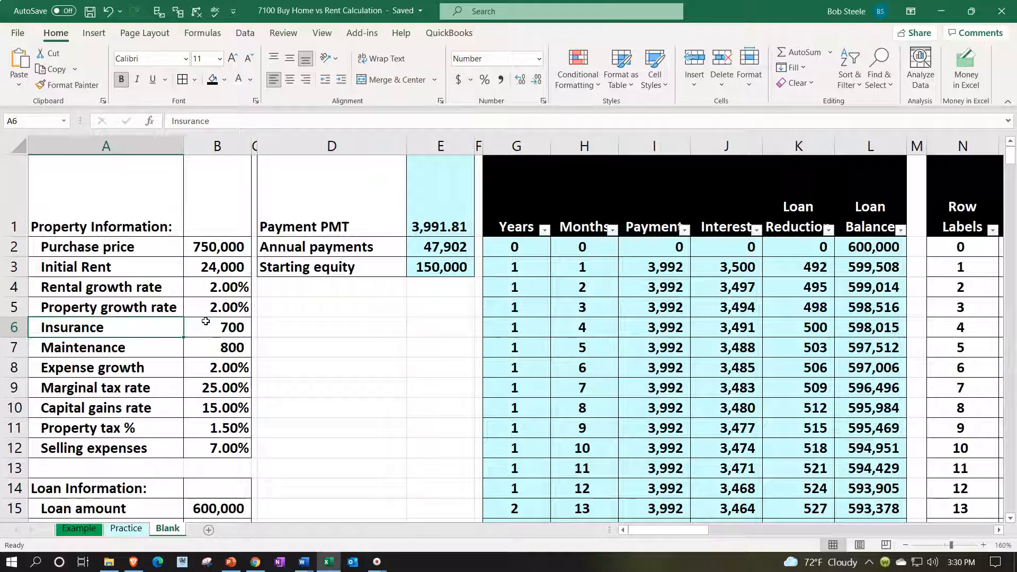
Examine the payment figures and the monthly loan amortization table in columns G to L
{"action": "key", "text": "Right"}
{"action": "key", "text": "Right"}
{"action": "key", "text": "Right"}
{"action": "key", "text": "Right"}
{"action": "key", "text": "Right"}
{"action": "key", "text": "Right"}
{"action": "key", "text": "Right"}
{"action": "key", "text": "Right"}
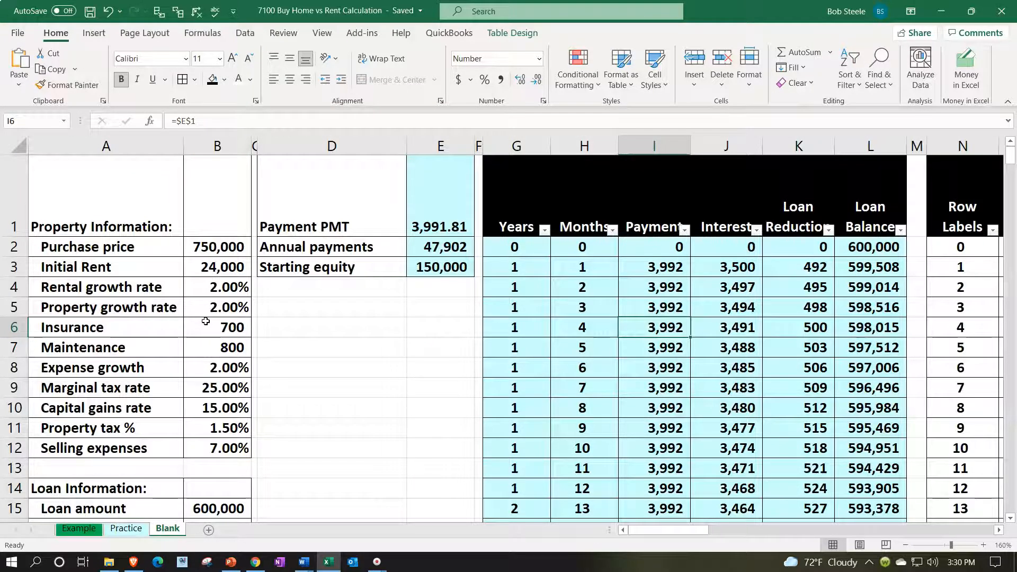
{"action": "key", "text": "Right"}
{"action": "key", "text": "Right"}
{"action": "key", "text": "Right"}
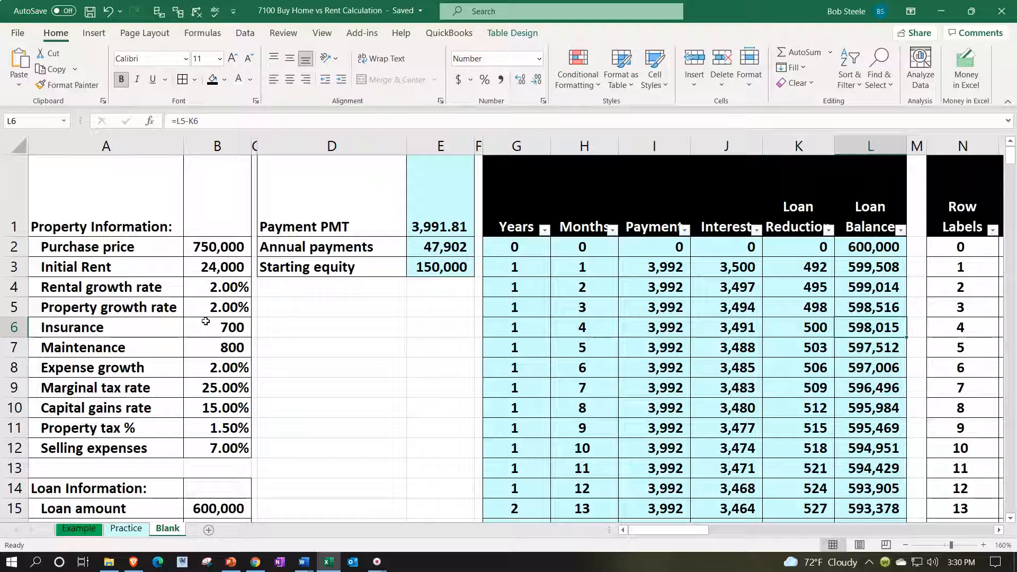
Examine the yearly loan summary tables in columns N to R and T to X
{"action": "key", "text": "Right"}
{"action": "key", "text": "Right"}
{"action": "key", "text": "Right"}
{"action": "key", "text": "Right"}
{"action": "key", "text": "Right"}
{"action": "key", "text": "Right"}
{"action": "key", "text": "Right"}
{"action": "key", "text": "Right"}
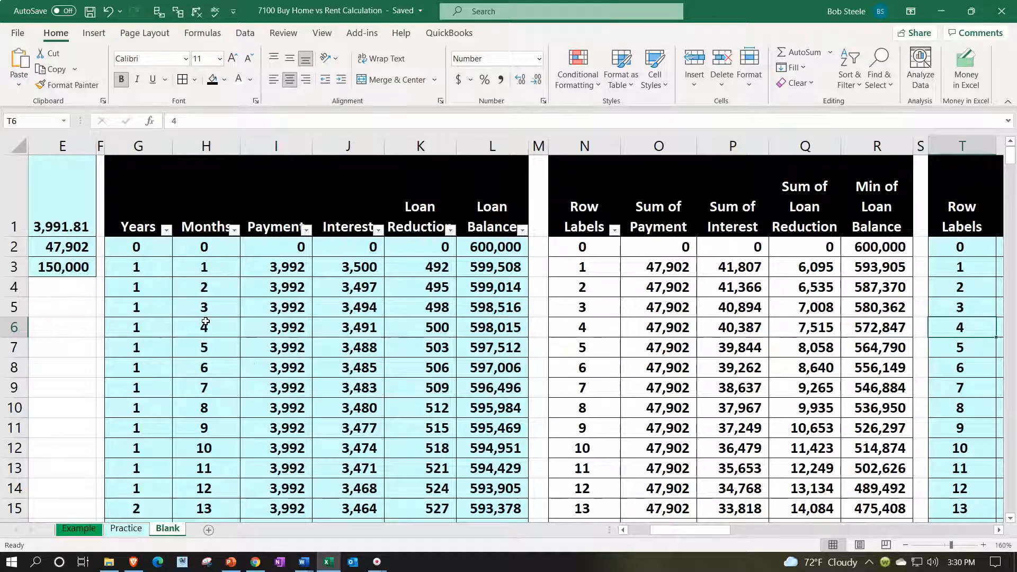
{"action": "key", "text": "Right"}
{"action": "key", "text": "Right"}
{"action": "key", "text": "Right"}
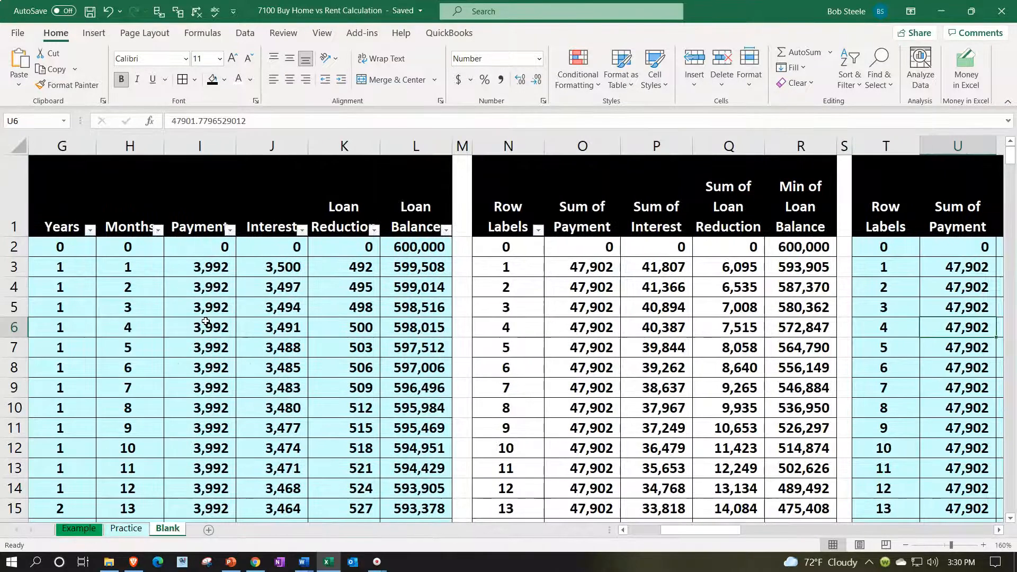
{"action": "key", "text": "Right"}
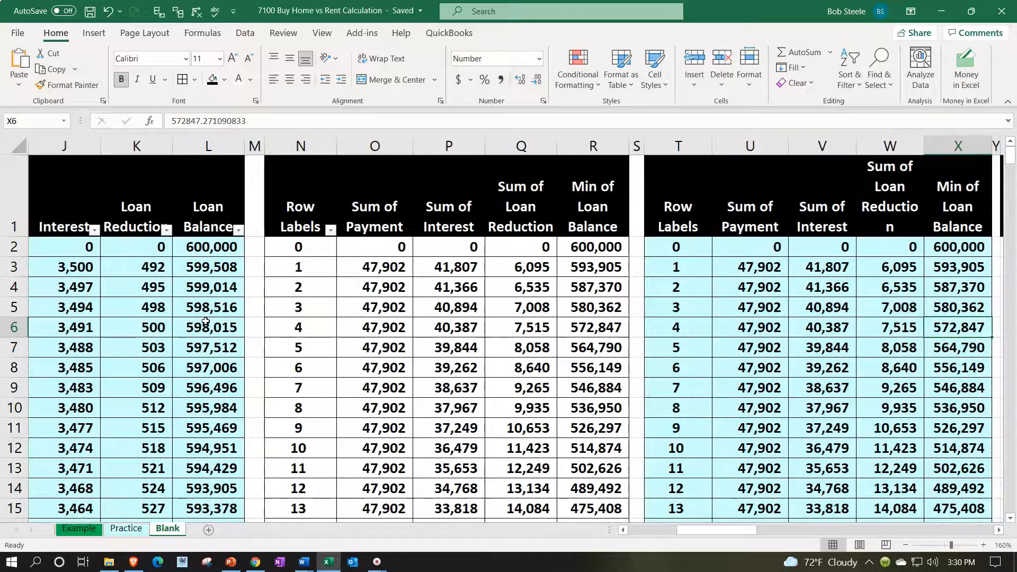
Examine the Property Value table and the Home Cash Flow BT columns for property tax, insurance, maintenance and loan payments
{"action": "key", "text": "Right"}
{"action": "key", "text": "Right"}
{"action": "key", "text": "Right"}
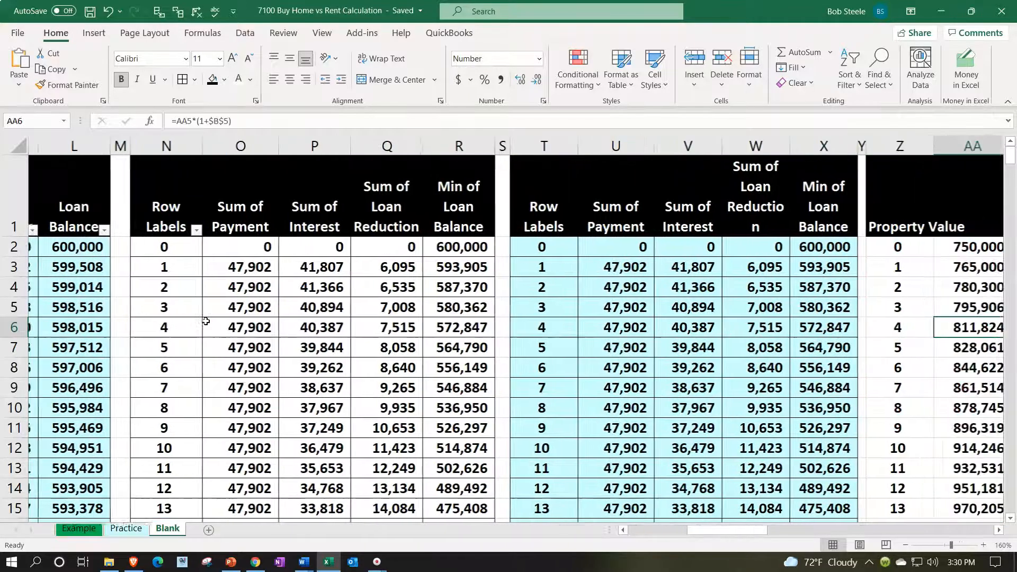
{"action": "key", "text": "Right"}
{"action": "key", "text": "Right"}
{"action": "key", "text": "Right"}
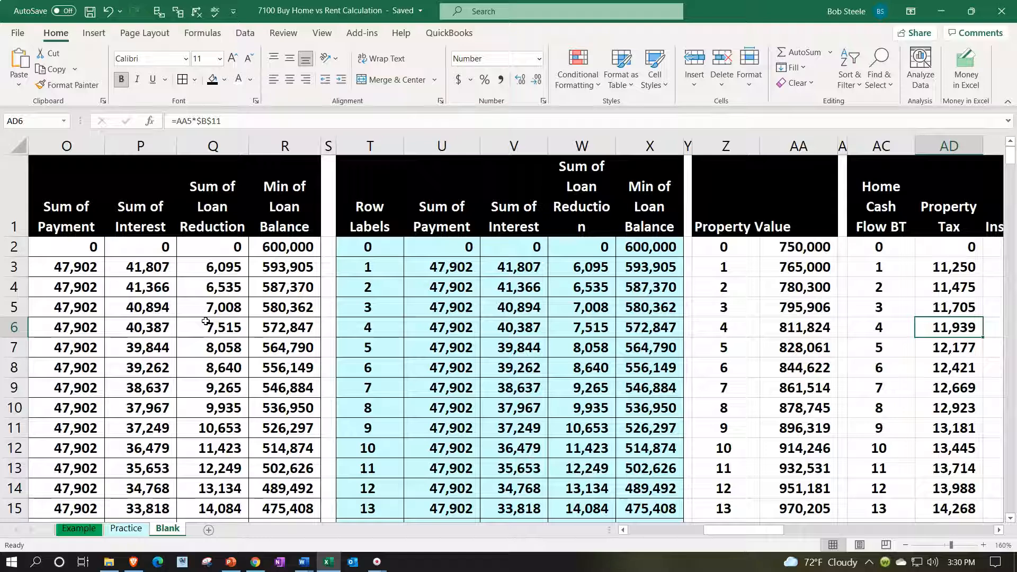
{"action": "key", "text": "Right"}
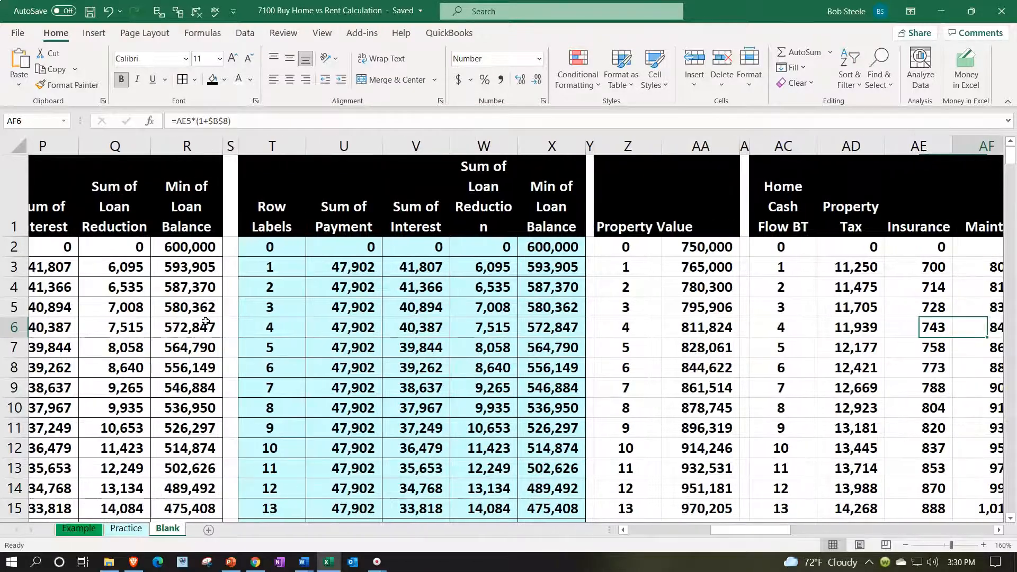
{"action": "key", "text": "Left"}
{"action": "key", "text": "Left"}
{"action": "key", "text": "Left"}
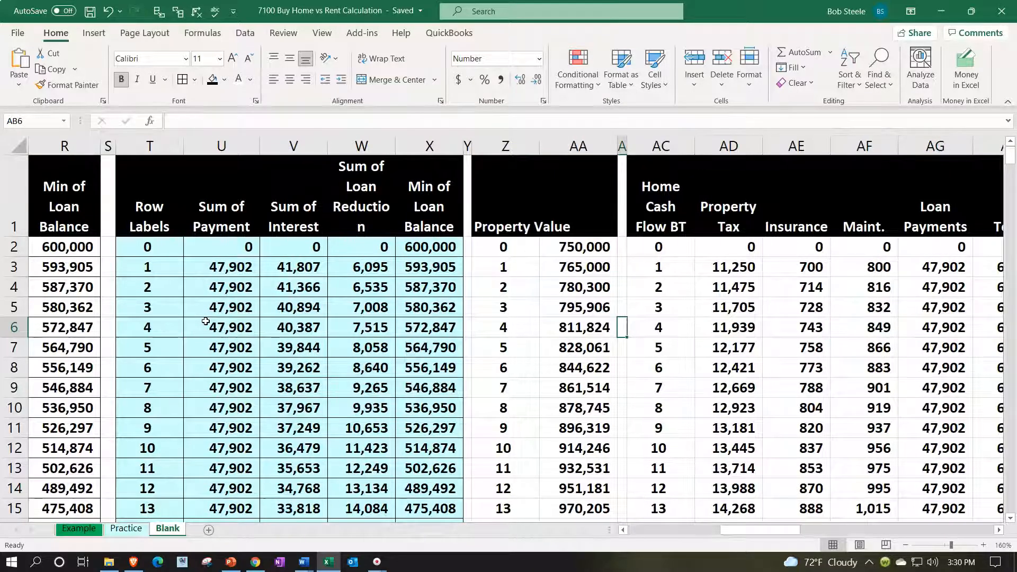
{"action": "key", "text": "Right"}
{"action": "key", "text": "Right"}
{"action": "key", "text": "Right"}
{"action": "key", "text": "Right"}
{"action": "key", "text": "Right"}
{"action": "key", "text": "Right"}
{"action": "key", "text": "Right"}
{"action": "key", "text": "Right"}
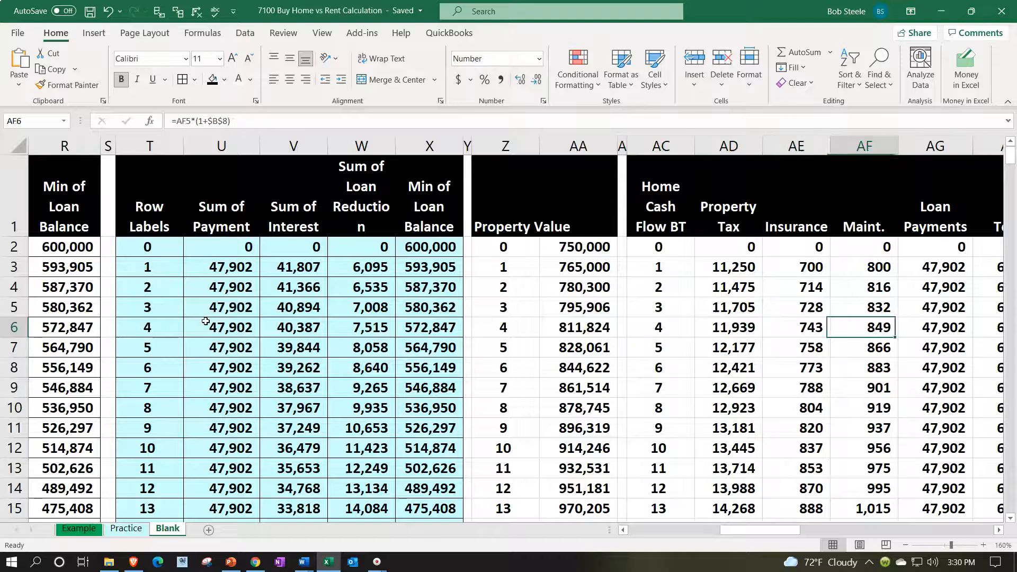
{"action": "key", "text": "Right"}
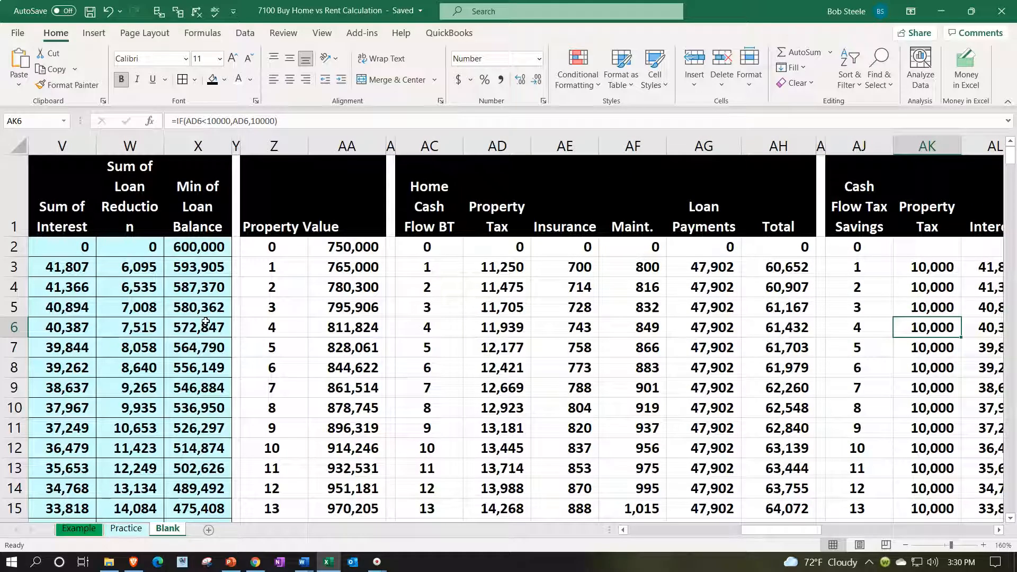
Examine the Cash Flow Tax Savings table and compare it with the neighbouring Cash Flow AT table
{"action": "key", "text": "Right"}
{"action": "key", "text": "Right"}
{"action": "key", "text": "Right"}
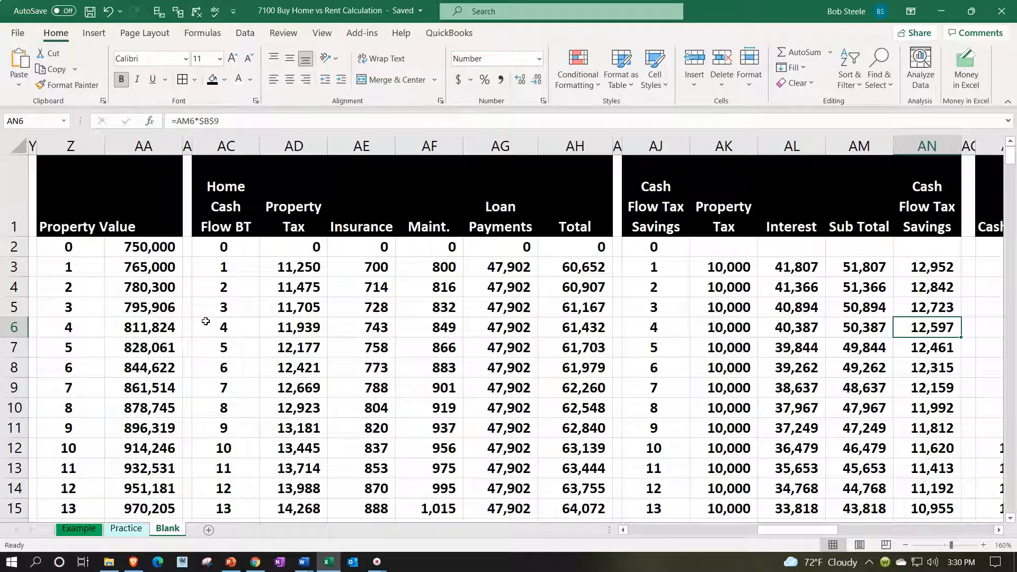
{"action": "key", "text": "Right"}
{"action": "key", "text": "Right"}
{"action": "key", "text": "Right"}
{"action": "key", "text": "Right"}
{"action": "key", "text": "Right"}
{"action": "key", "text": "Left"}
{"action": "key", "text": "Left"}
{"action": "key", "text": "Left"}
{"action": "key", "text": "Left"}
{"action": "key", "text": "Left"}
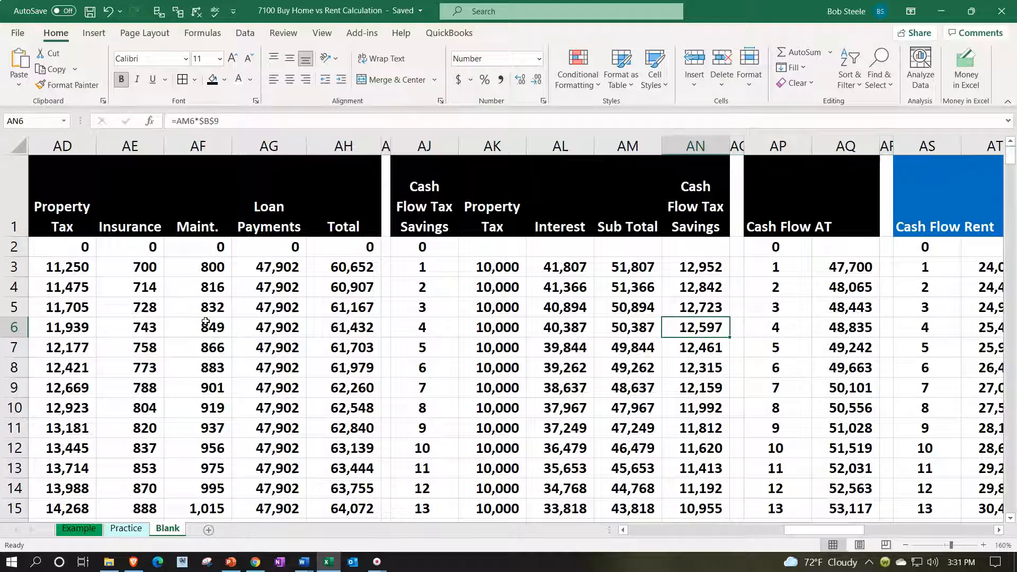
{"action": "key", "text": "Right"}
{"action": "key", "text": "Right"}
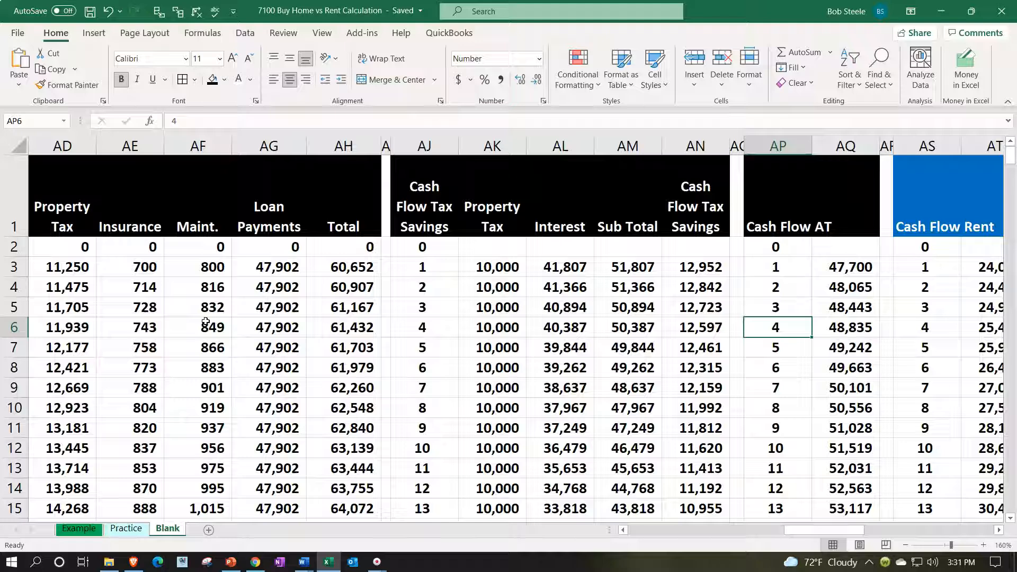
Review the Cash Flow Rent table and the Cash Flow Rent - Purchase comparison beside it
{"action": "key", "text": "Right"}
{"action": "key", "text": "Right"}
{"action": "key", "text": "Right"}
{"action": "key", "text": "Right"}
{"action": "key", "text": "Right"}
{"action": "key", "text": "Right"}
{"action": "key", "text": "Right"}
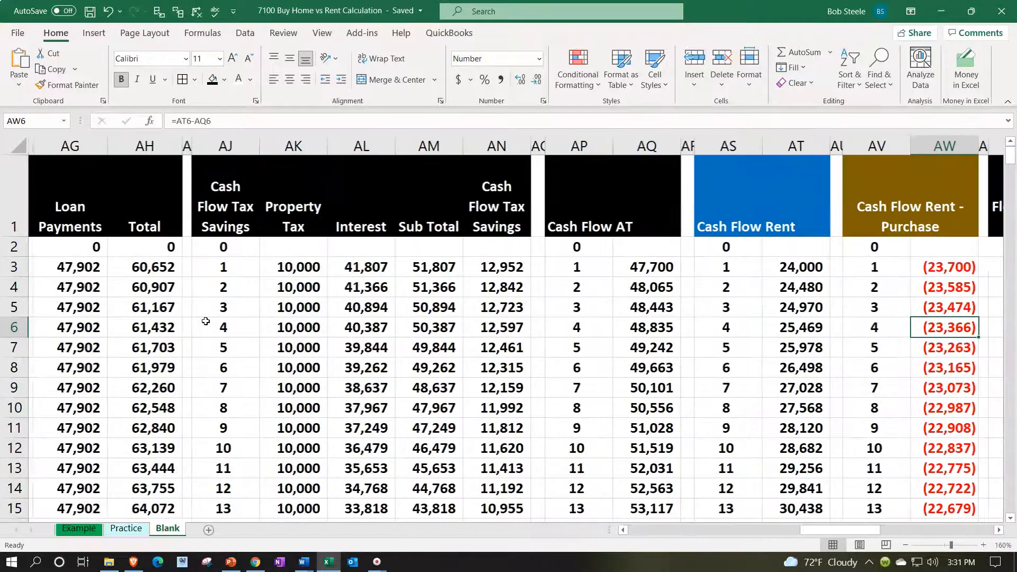
{"action": "key", "text": "Left"}
{"action": "key", "text": "Left"}
{"action": "key", "text": "Left"}
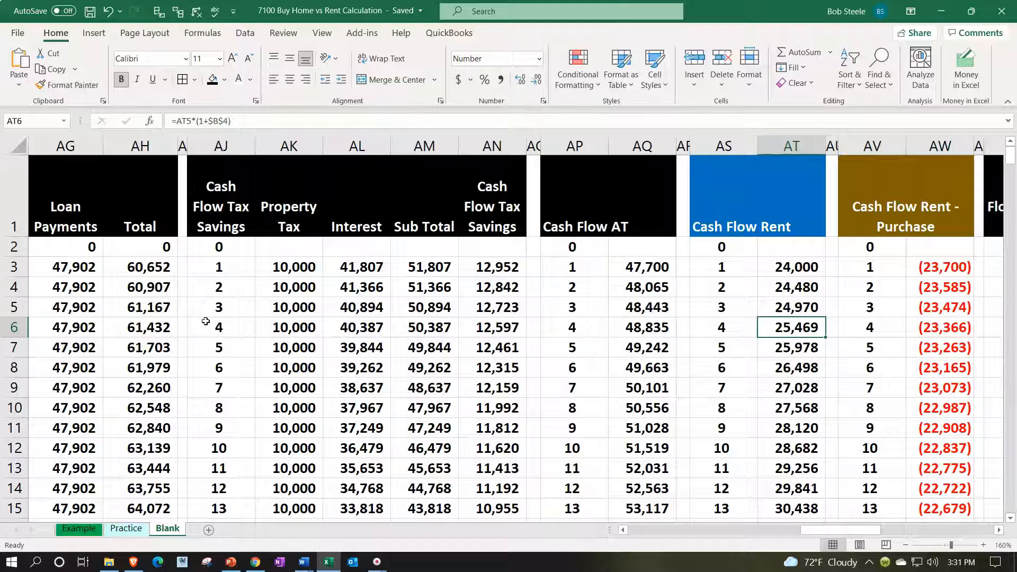
Examine the Cash Flow Sale BT table's sales price, selling costs, loan balance and before-tax cash flow
{"action": "key", "text": "Right"}
{"action": "key", "text": "Right"}
{"action": "key", "text": "Right"}
{"action": "key", "text": "Right"}
{"action": "key", "text": "Right"}
{"action": "key", "text": "Right"}
{"action": "key", "text": "Right"}
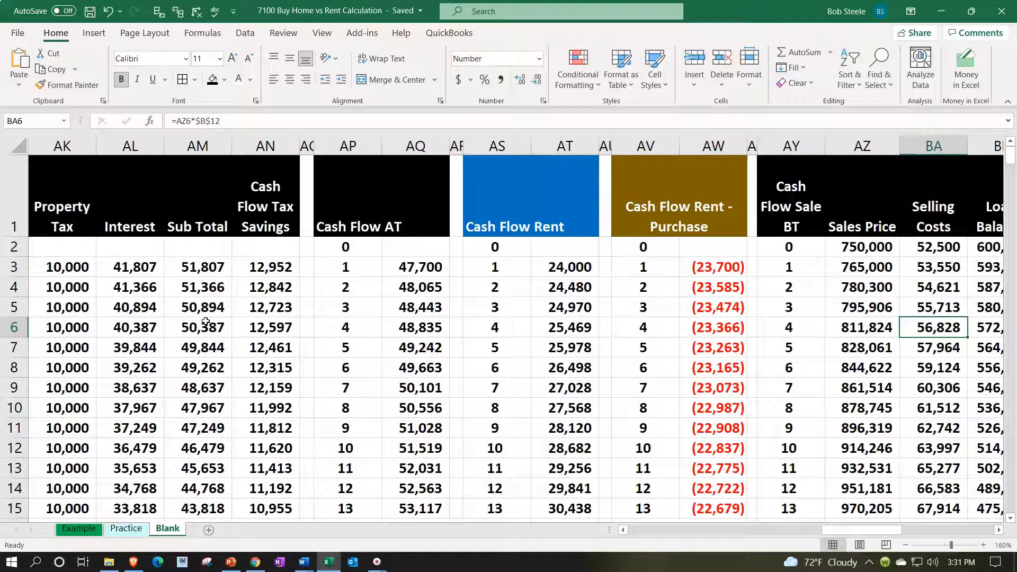
{"action": "key", "text": "Right"}
{"action": "key", "text": "Right"}
{"action": "key", "text": "Right"}
{"action": "key", "text": "Right"}
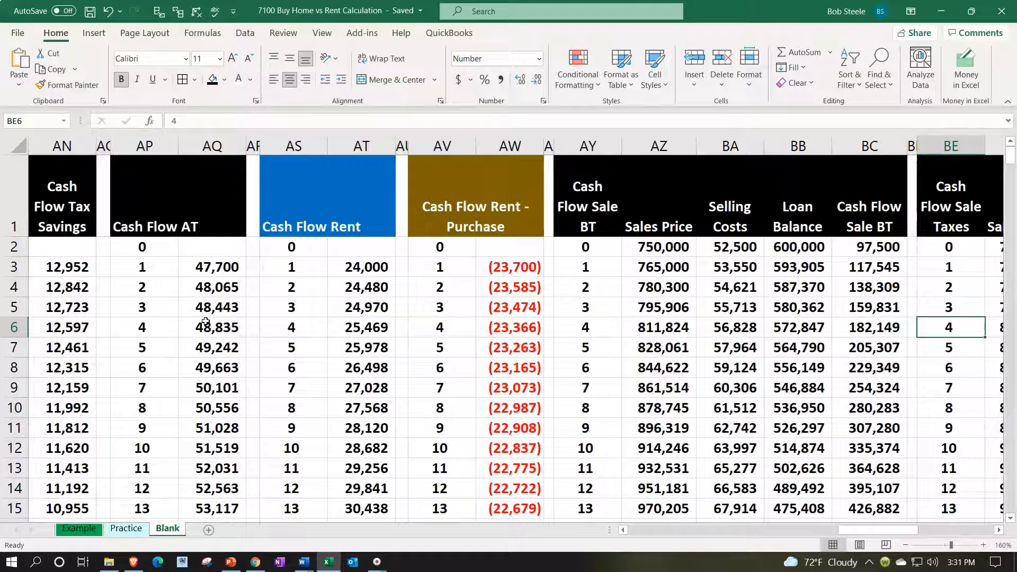
{"action": "key", "text": "Left"}
{"action": "key", "text": "Left"}
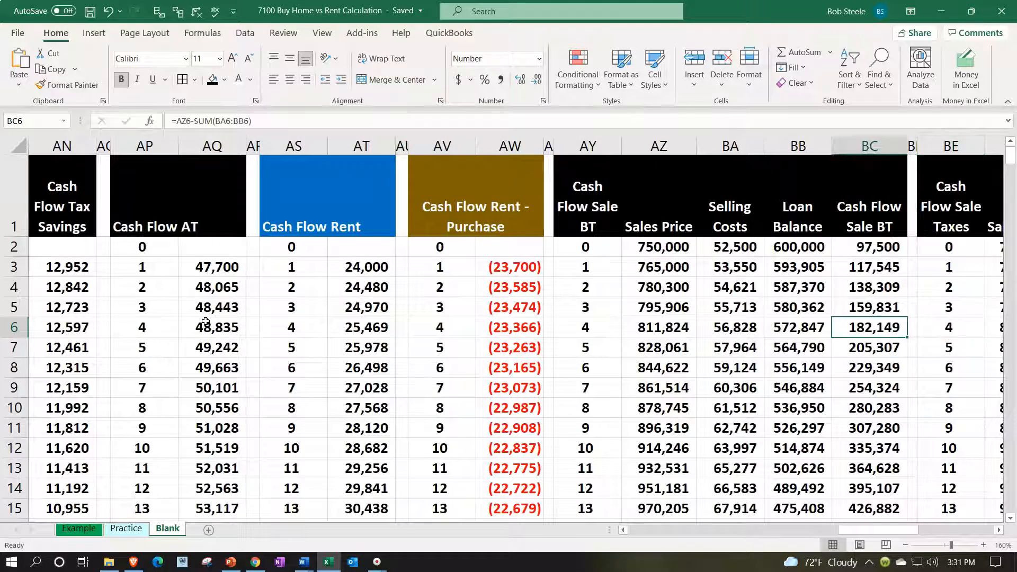
{"action": "key", "text": "Left"}
{"action": "key", "text": "Left"}
{"action": "key", "text": "Right"}
{"action": "key", "text": "Right"}
Examine the Cash Flow Sale Taxes columns from sales price through tax, and the Cash Flow Sale AT table
{"action": "key", "text": "Right"}
{"action": "key", "text": "Right"}
{"action": "key", "text": "Right"}
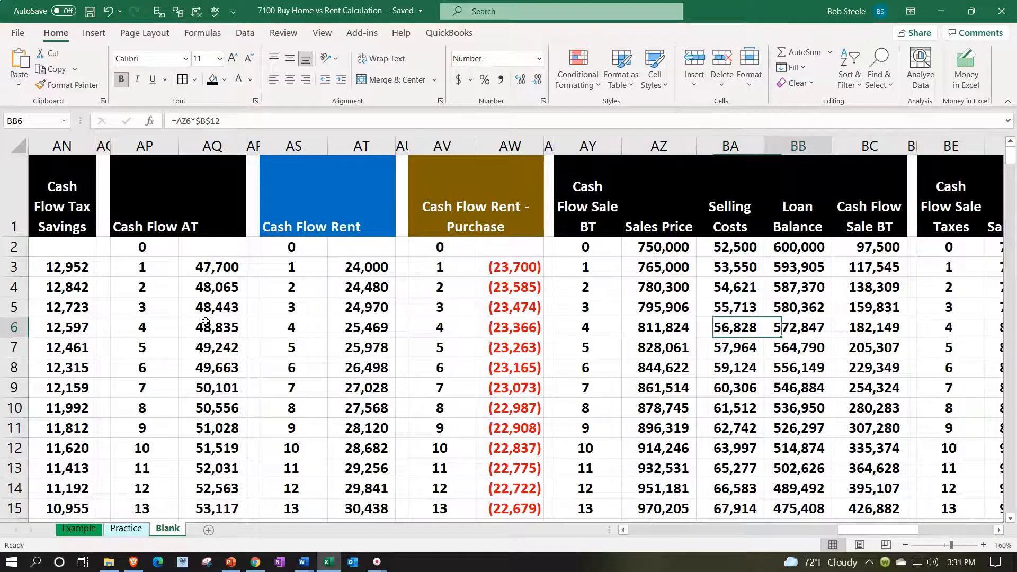
{"action": "key", "text": "Right"}
{"action": "key", "text": "Right"}
{"action": "key", "text": "Right"}
{"action": "key", "text": "Right"}
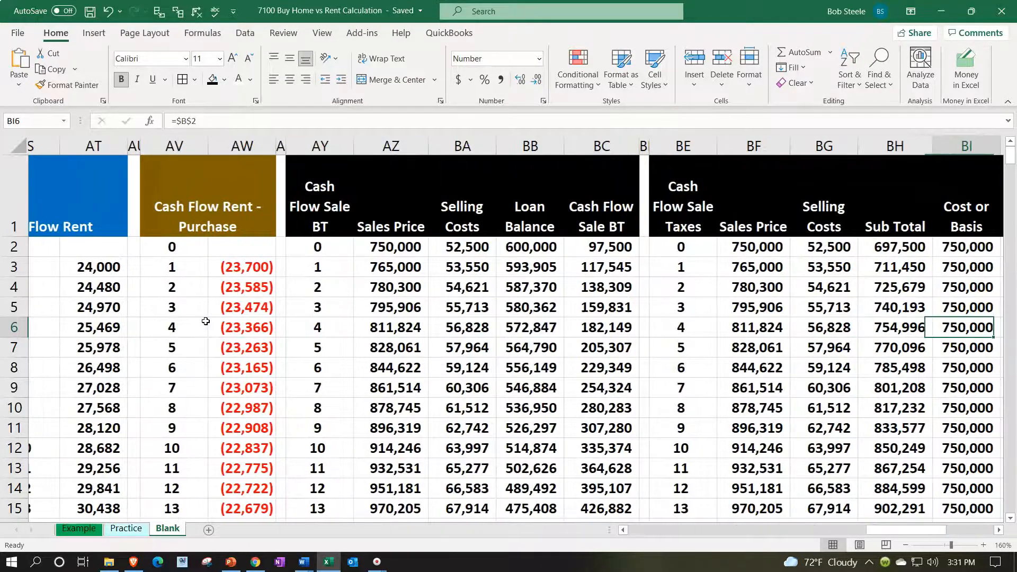
{"action": "key", "text": "Right"}
{"action": "key", "text": "Right"}
{"action": "key", "text": "Right"}
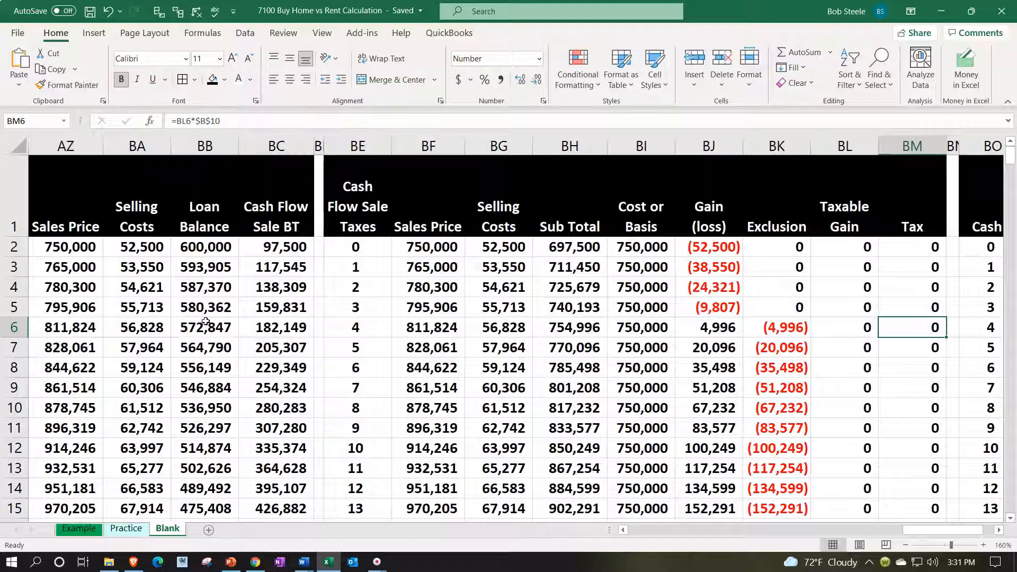
{"action": "key", "text": "Right"}
{"action": "key", "text": "Right"}
{"action": "key", "text": "Right"}
{"action": "key", "text": "Right"}
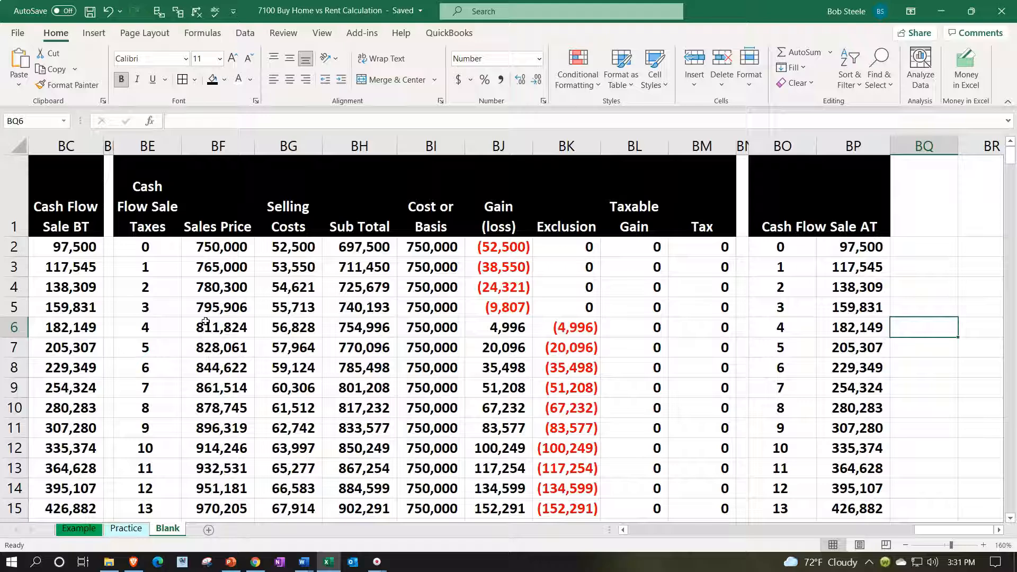
Narrow the empty column BQ to a thin spacer after the Cash Flow Sale AT table and select cell BR1
{"action": "key", "text": "Up"}
{"action": "key", "text": "Up"}
{"action": "key", "text": "Up"}
{"action": "key", "text": "Up"}
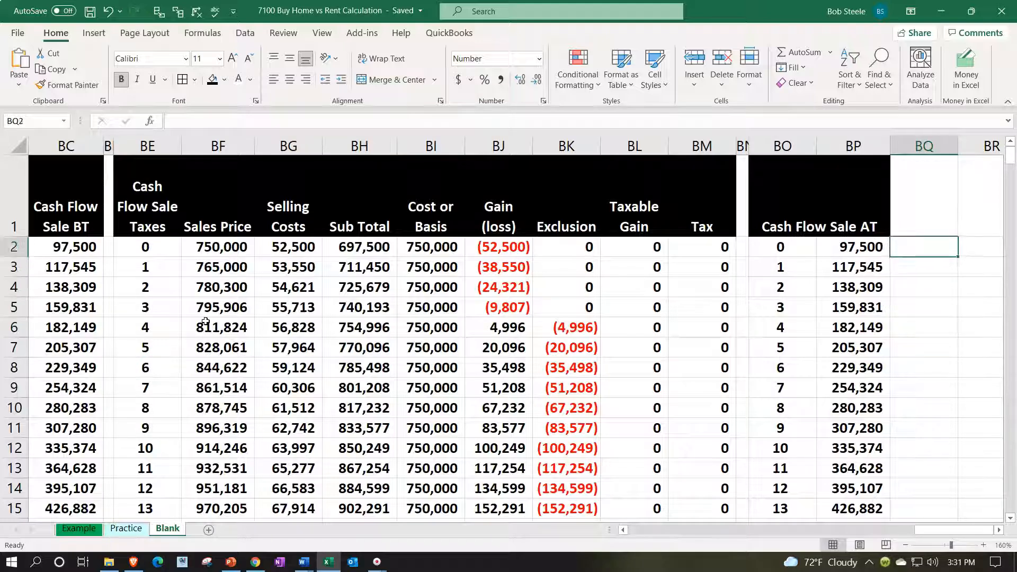
{"action": "key", "text": "Right"}
{"action": "key", "text": "Right"}
{"action": "key", "text": "Right"}
{"action": "key", "text": "Right"}
{"action": "key", "text": "Right"}
{"action": "key", "text": "Right"}
{"action": "key", "text": "Right"}
{"action": "key", "text": "Right"}
{"action": "key", "text": "Right"}
{"action": "key", "text": "Right"}
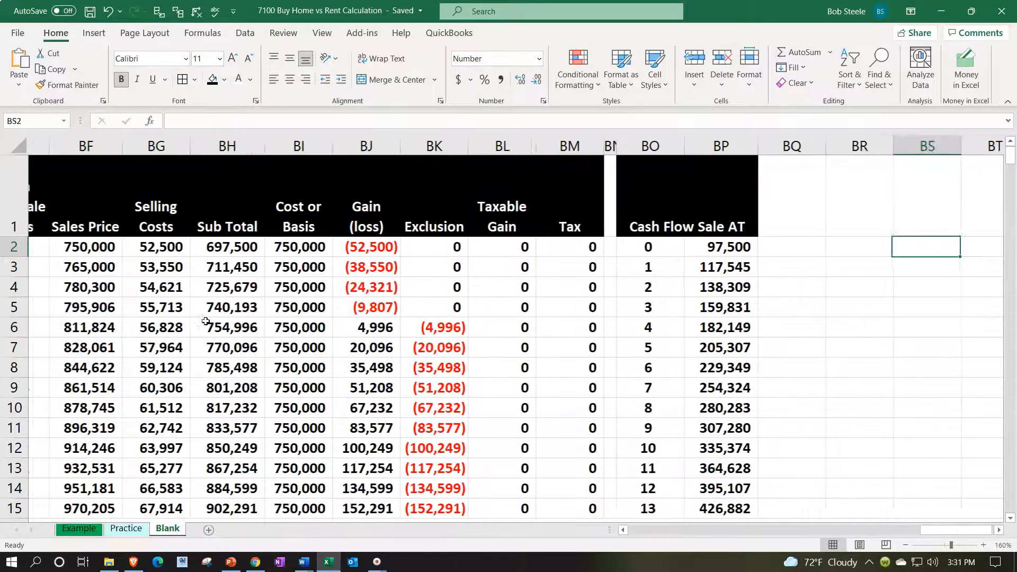
{"action": "key", "text": "Right"}
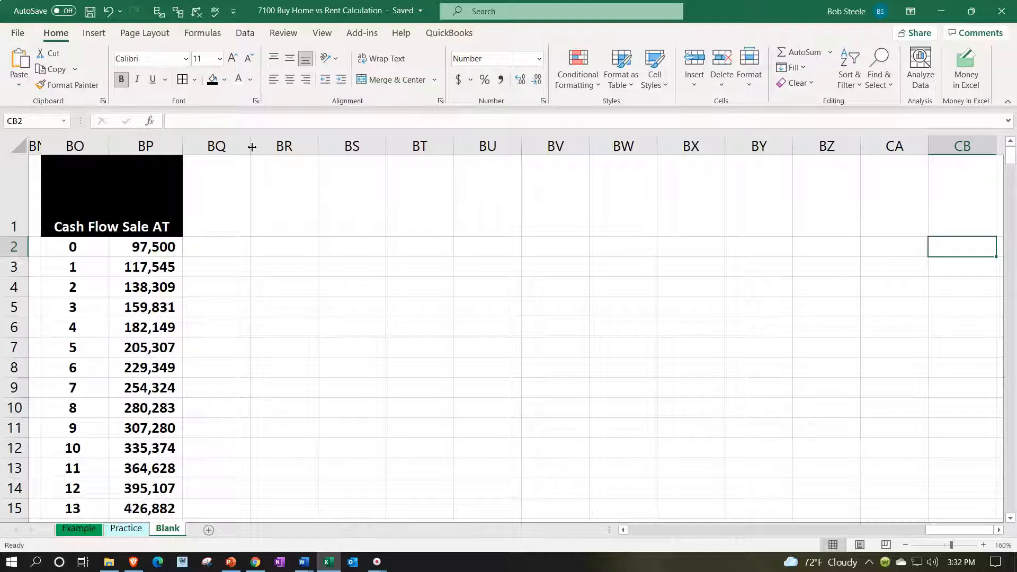
{"action": "left_click_drag", "start_coordinate": [252, 147], "coordinate": [190, 155]}
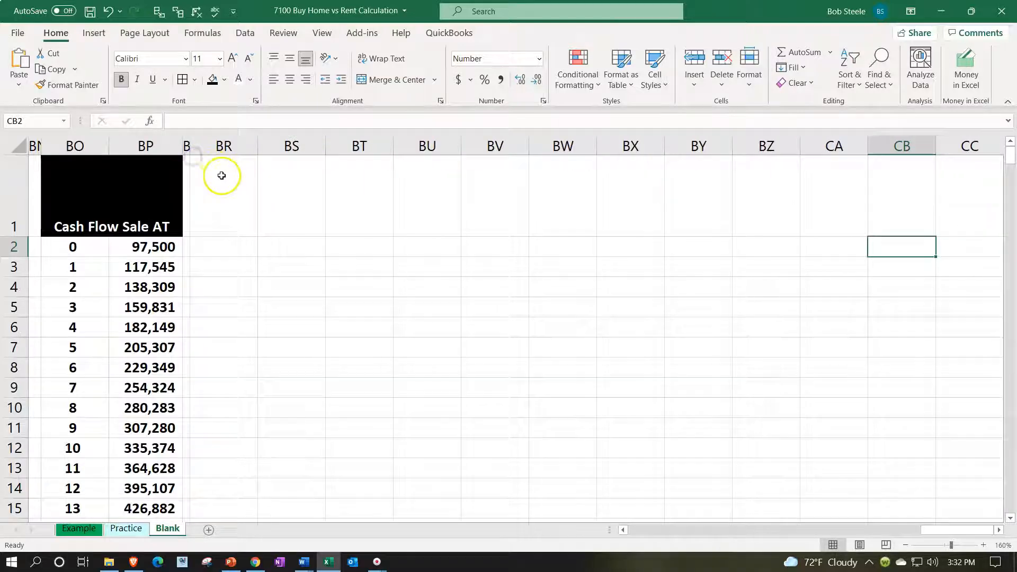
{"action": "left_click", "coordinate": [223, 176]}
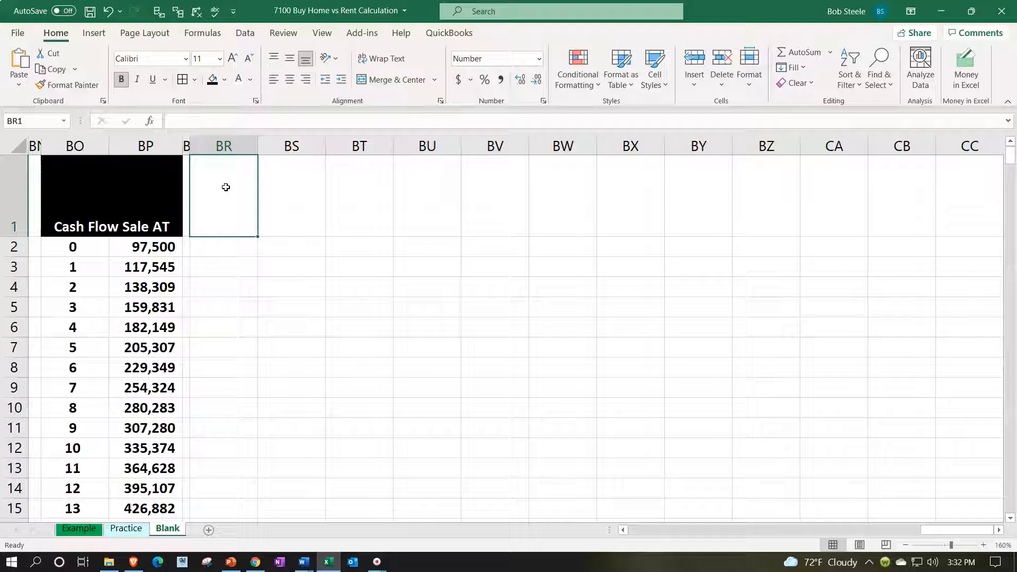
Enter the heading Year Sold in cell BR1
{"action": "type", "text": "Ye"}
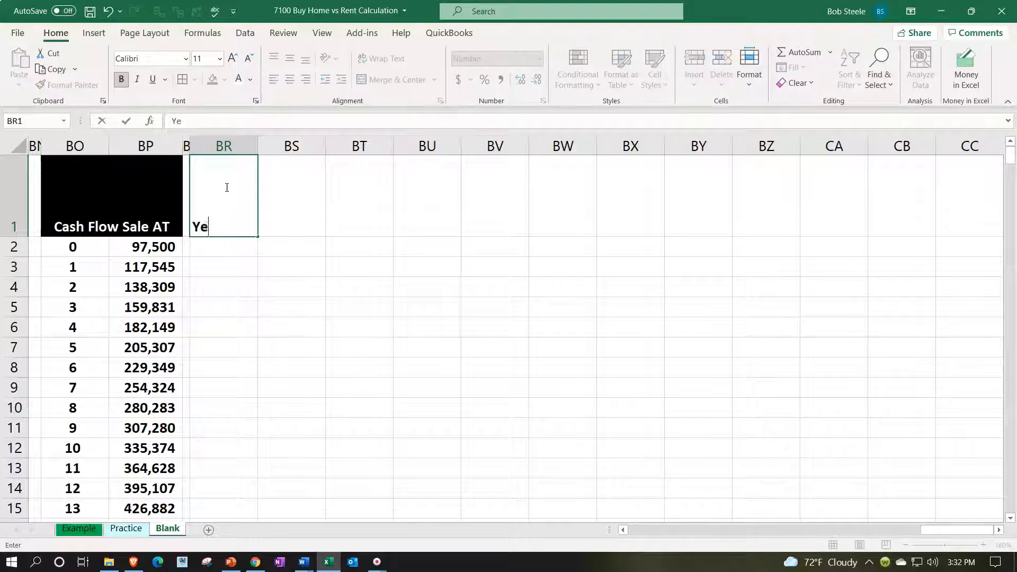
{"action": "type", "text": "ar Sold"}
{"action": "key", "text": "Tab"}
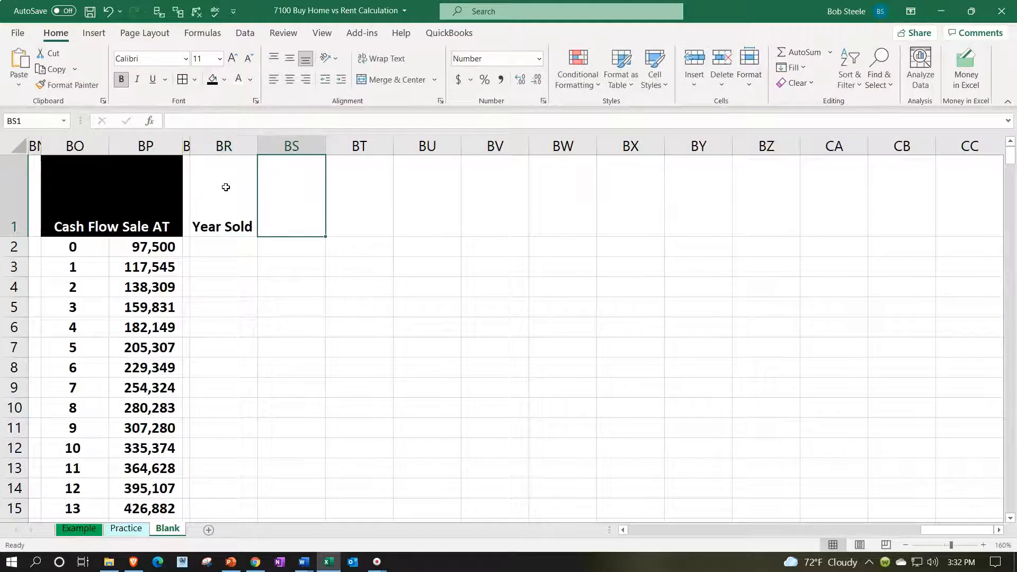
Fill BR2:BR32 under Year Sold with the year series 0 to 30 and centre the numbers
{"action": "key", "text": "Down"}
{"action": "key", "text": "Left"}
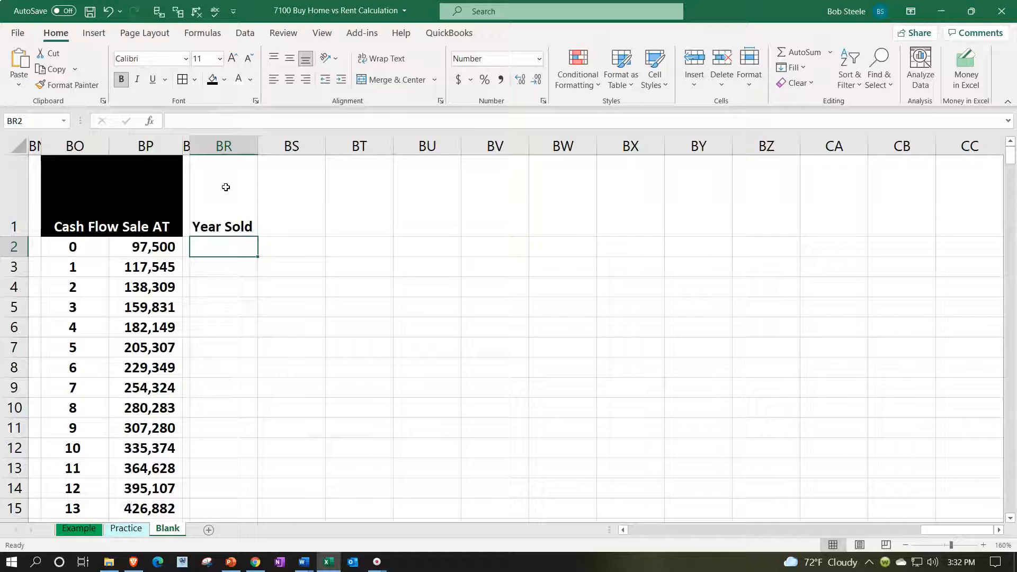
{"action": "type", "text": "0"}
{"action": "key", "text": "Return"}
{"action": "type", "text": "1"}
{"action": "key", "text": "Return"}
{"action": "type", "text": "2"}
{"action": "key", "text": "Return"}
{"action": "left_click_drag", "start_coordinate": [223, 247], "coordinate": [232, 466]}
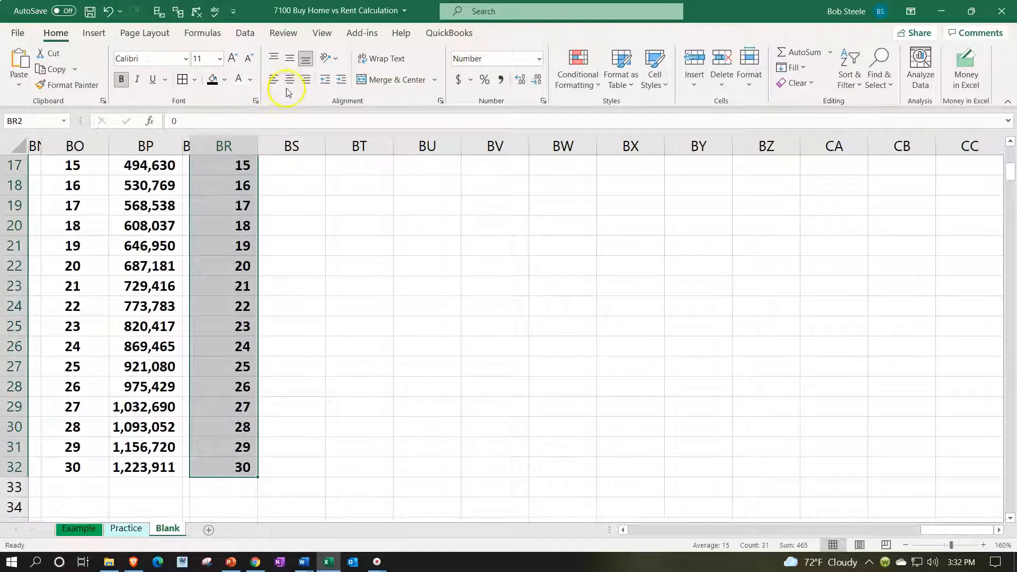
{"action": "scroll", "coordinate": [307, 207], "scroll_direction": "up", "scroll_amount": 6}
Fill row 1 from BS1 to CW1 with the year series 0 to 30 and centre the numbers
{"action": "left_click", "coordinate": [264, 169]}
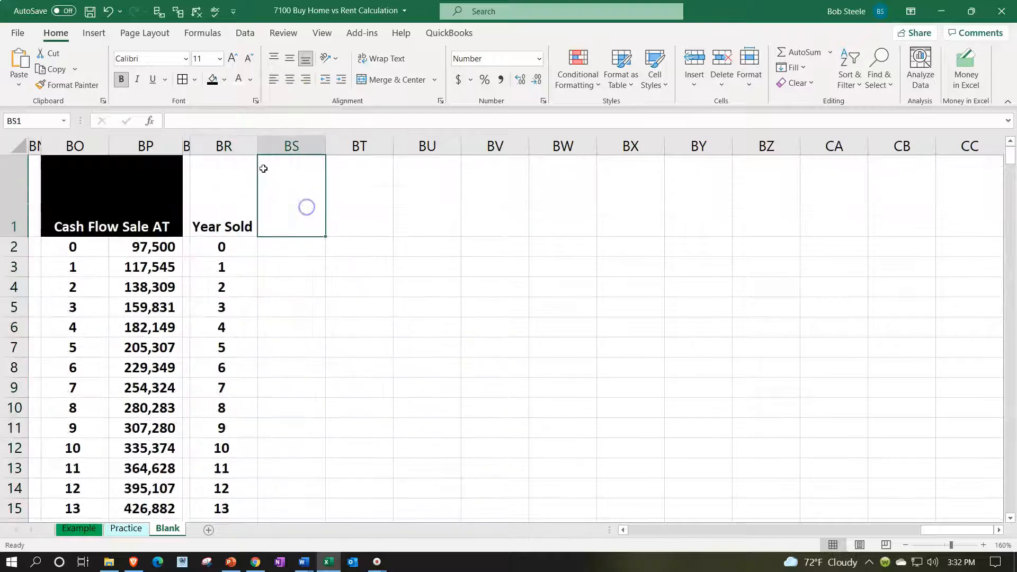
{"action": "type", "text": "0"}
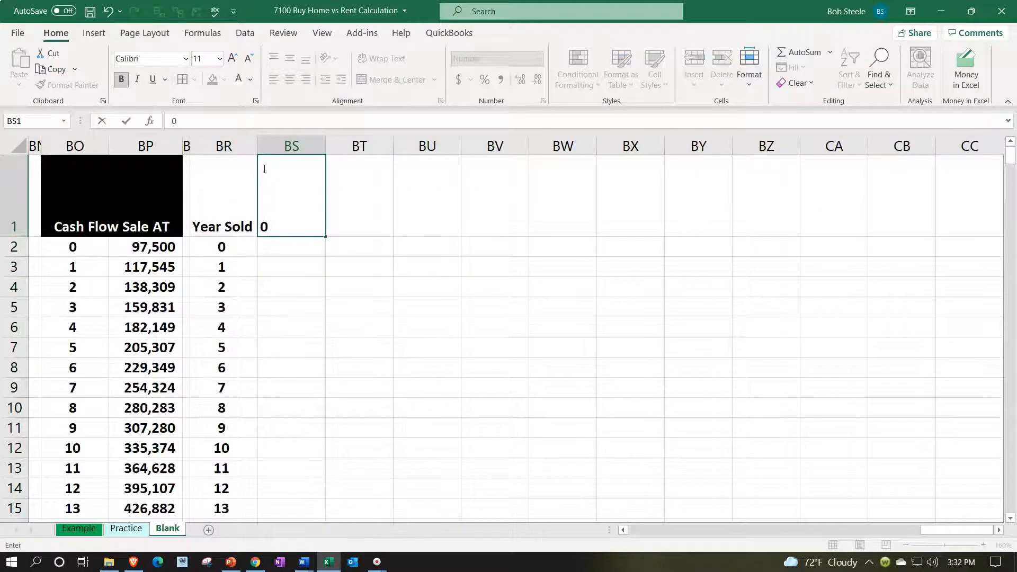
{"action": "key", "text": "Tab"}
{"action": "type", "text": "1"}
{"action": "key", "text": "Tab"}
{"action": "type", "text": "2"}
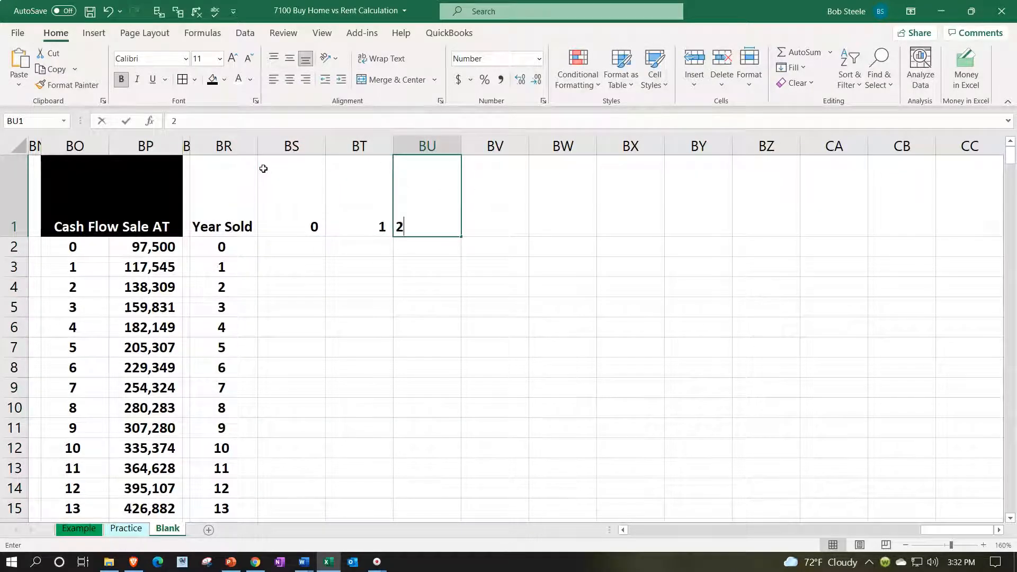
{"action": "key", "text": "Tab"}
{"action": "left_click_drag", "start_coordinate": [279, 202], "coordinate": [405, 204]}
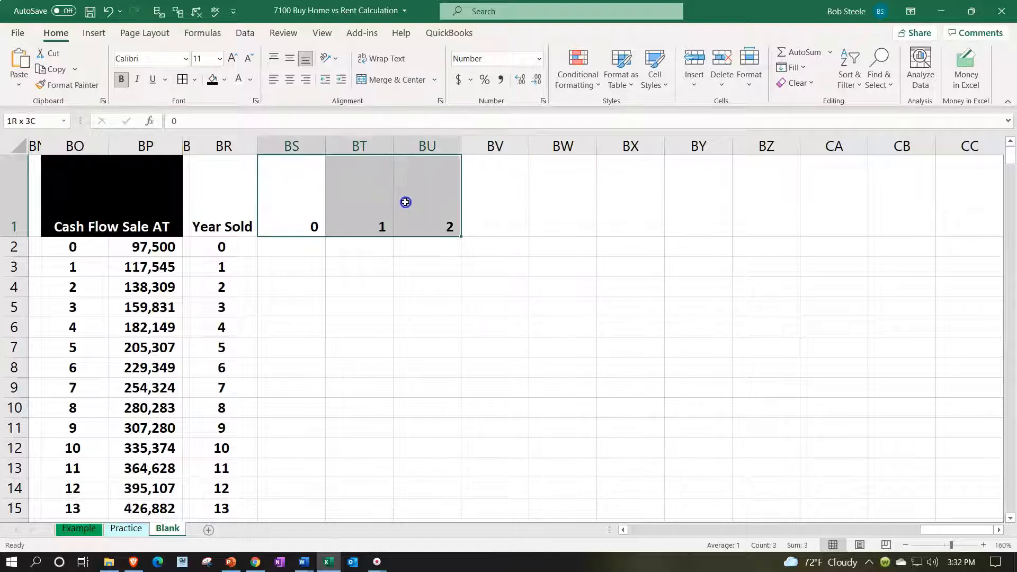
{"action": "left_click_drag", "start_coordinate": [462, 237], "coordinate": [833, 211]}
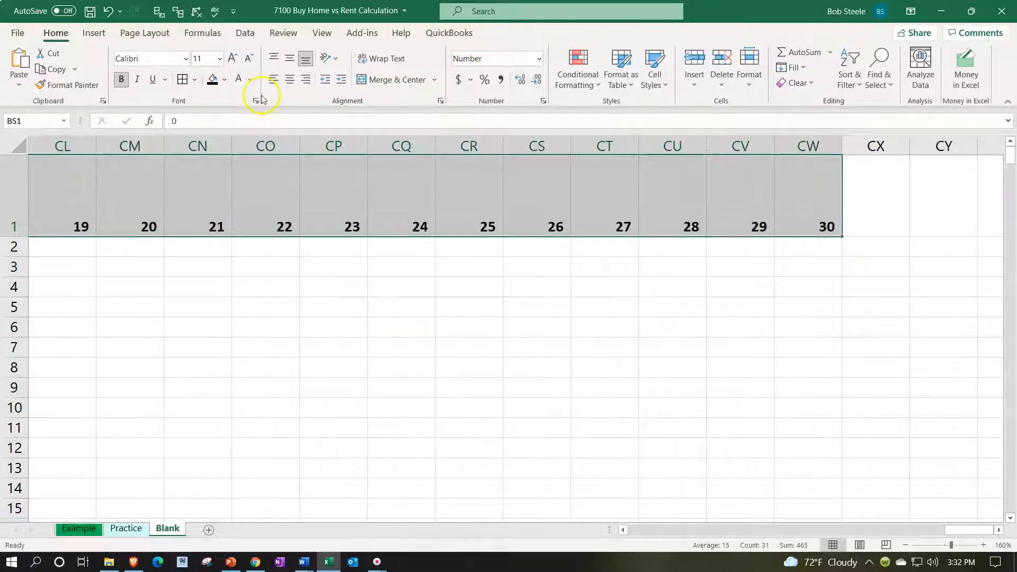
{"action": "left_click", "coordinate": [291, 82]}
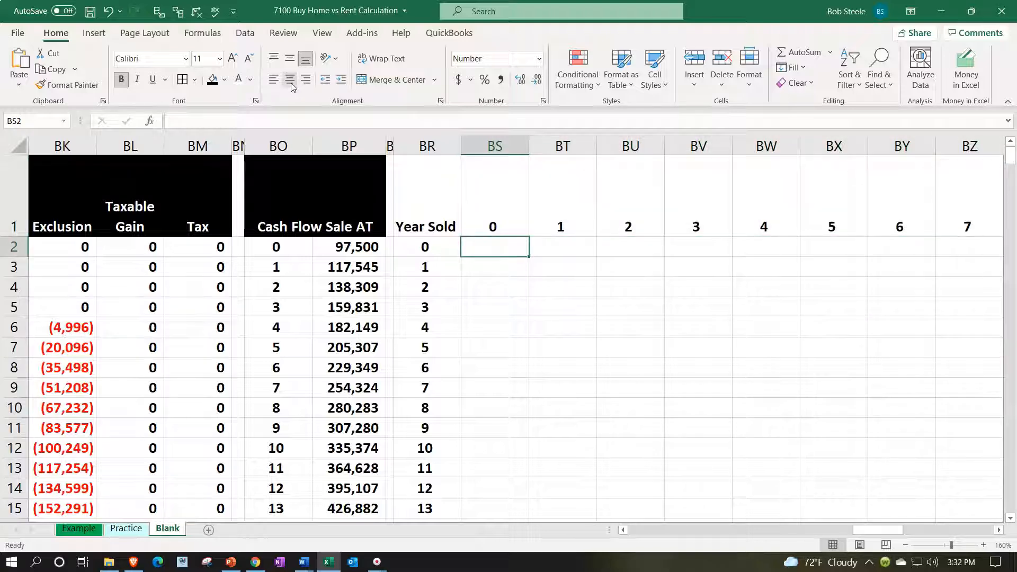
Format the header row BR1:CW1 with a black fill and white text
{"action": "left_click_drag", "start_coordinate": [447, 208], "coordinate": [890, 226]}
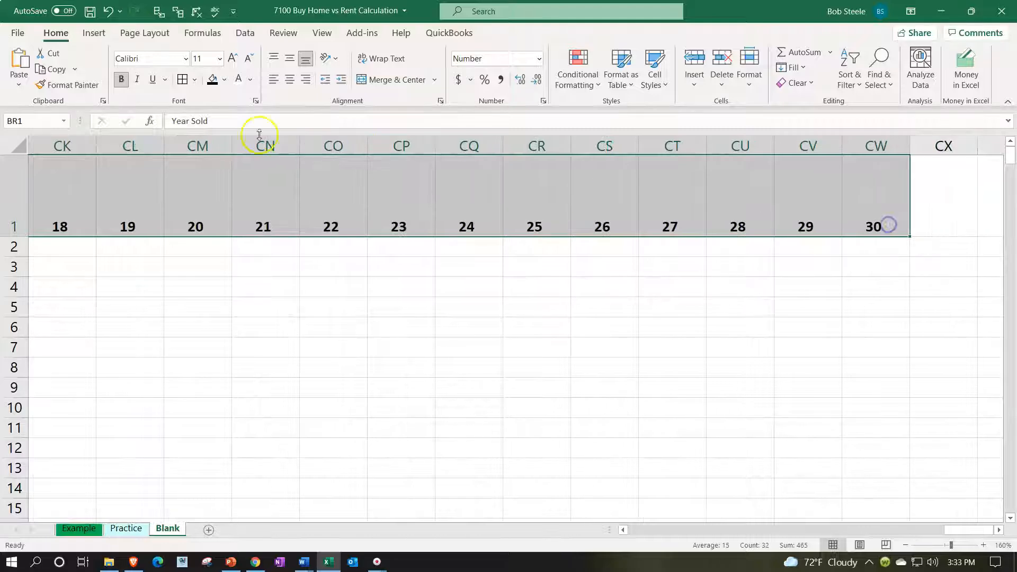
{"action": "left_click", "coordinate": [181, 79]}
{"action": "left_click", "coordinate": [212, 80]}
{"action": "left_click", "coordinate": [239, 80]}
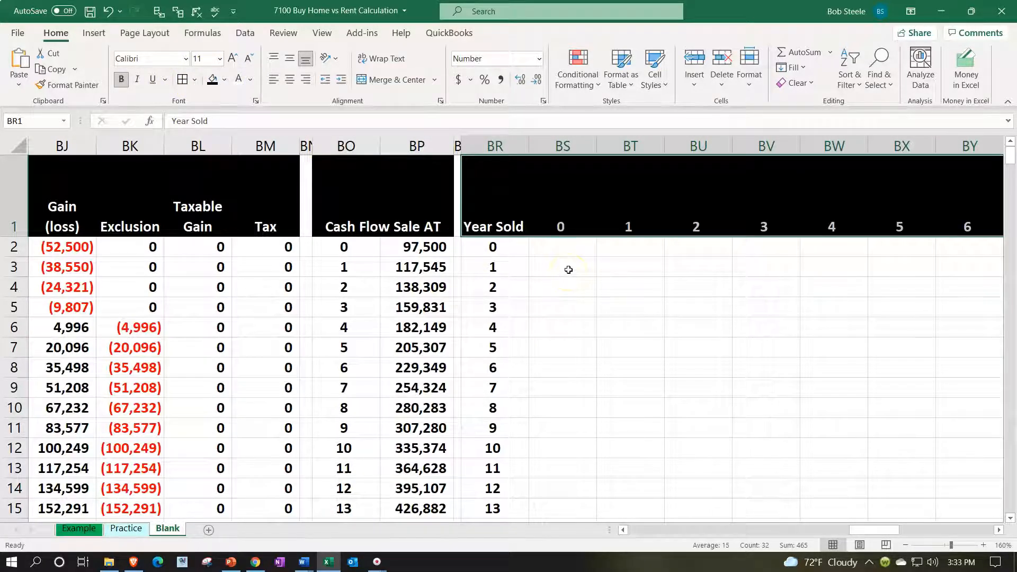
Enter the formula =B15-B2 in BS2, subtracting the purchase price from the loan amount
{"action": "left_click", "coordinate": [560, 247]}
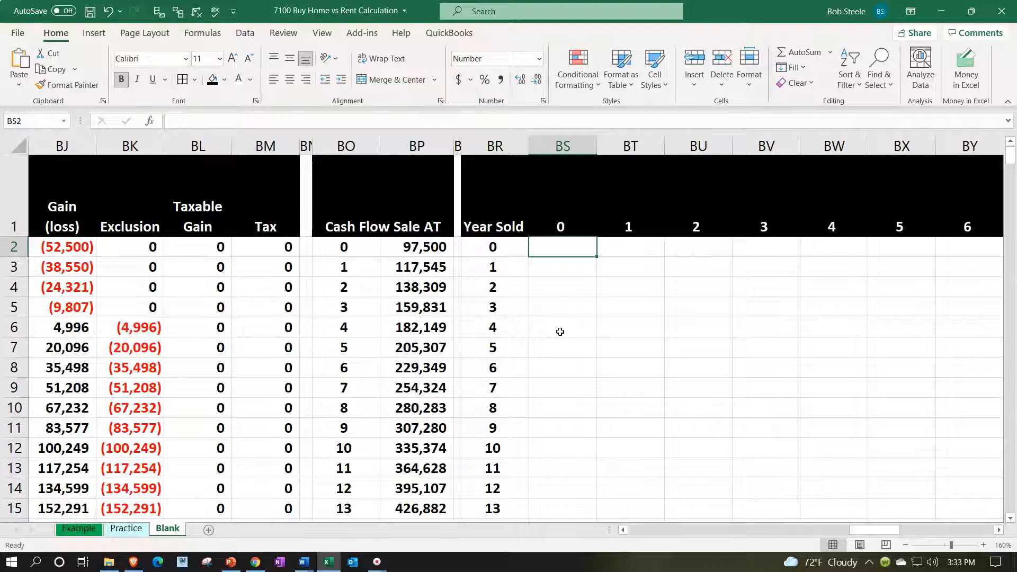
{"action": "type", "text": "="}
{"action": "key", "text": "Left"}
{"action": "key", "text": "Left"}
{"action": "key", "text": "Left"}
{"action": "key", "text": "Left"}
{"action": "key", "text": "Left"}
{"action": "key", "text": "Left"}
{"action": "key", "text": "Left"}
{"action": "key", "text": "Left"}
{"action": "key", "text": "Left"}
{"action": "key", "text": "Left"}
{"action": "key", "text": "Left"}
{"action": "key", "text": "Left"}
{"action": "key", "text": "Left"}
{"action": "key", "text": "Left"}
{"action": "key", "text": "Left"}
{"action": "key", "text": "Left"}
{"action": "key", "text": "Left"}
{"action": "key", "text": "Left"}
{"action": "key", "text": "Left"}
{"action": "key", "text": "Left"}
{"action": "key", "text": "Left"}
{"action": "key", "text": "Left"}
{"action": "key", "text": "Left"}
{"action": "key", "text": "Left"}
{"action": "key", "text": "Left"}
{"action": "key", "text": "Left"}
{"action": "key", "text": "Left"}
{"action": "key", "text": "Left"}
{"action": "key", "text": "Left"}
{"action": "key", "text": "Left"}
{"action": "key", "text": "Left"}
{"action": "key", "text": "Left"}
{"action": "key", "text": "Left"}
{"action": "key", "text": "Left"}
{"action": "key", "text": "Left"}
{"action": "key", "text": "Left"}
{"action": "key", "text": "Left"}
{"action": "key", "text": "Left"}
{"action": "key", "text": "Left"}
{"action": "key", "text": "Left"}
{"action": "key", "text": "Right"}
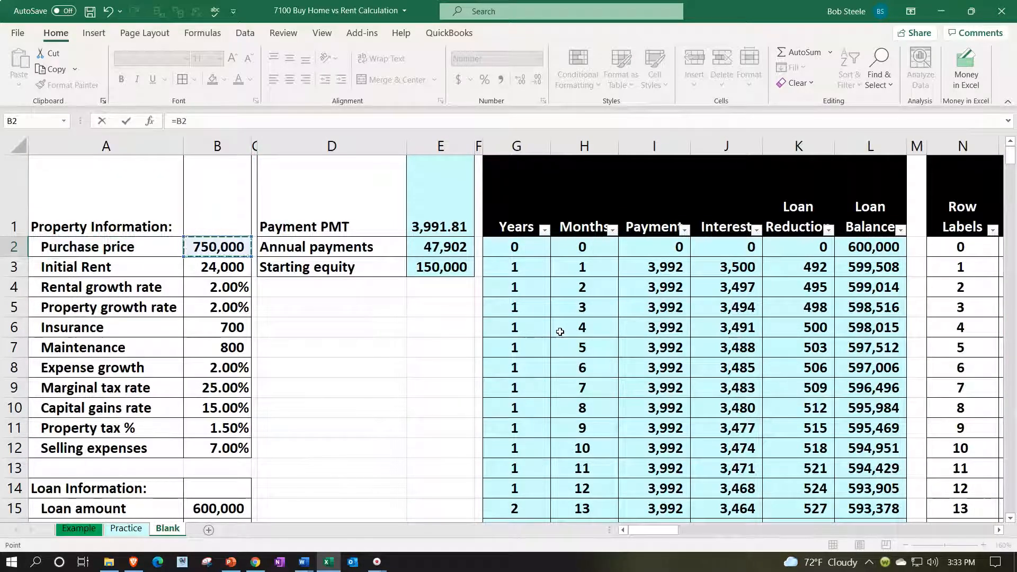
{"action": "scroll", "coordinate": [359, 454], "scroll_direction": "down", "scroll_amount": 1}
{"action": "left_click", "coordinate": [231, 390]}
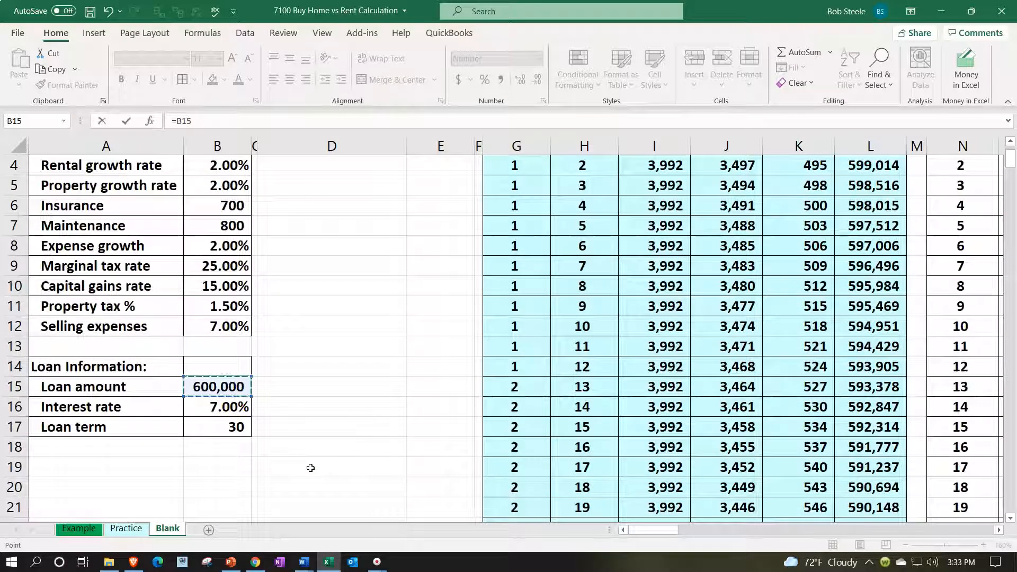
{"action": "type", "text": "-"}
{"action": "scroll", "coordinate": [311, 467], "scroll_direction": "up", "scroll_amount": 1}
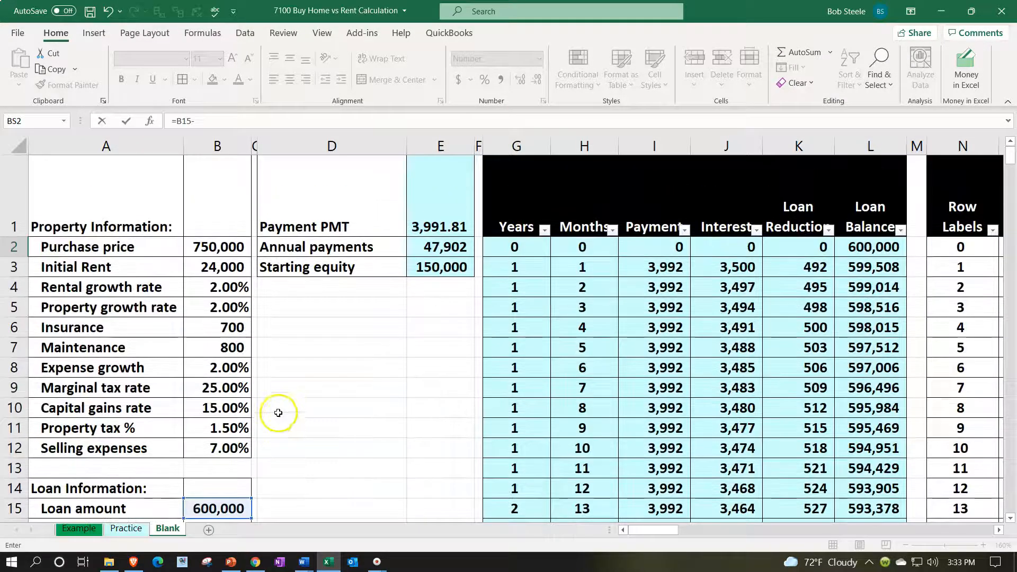
{"action": "left_click", "coordinate": [229, 246]}
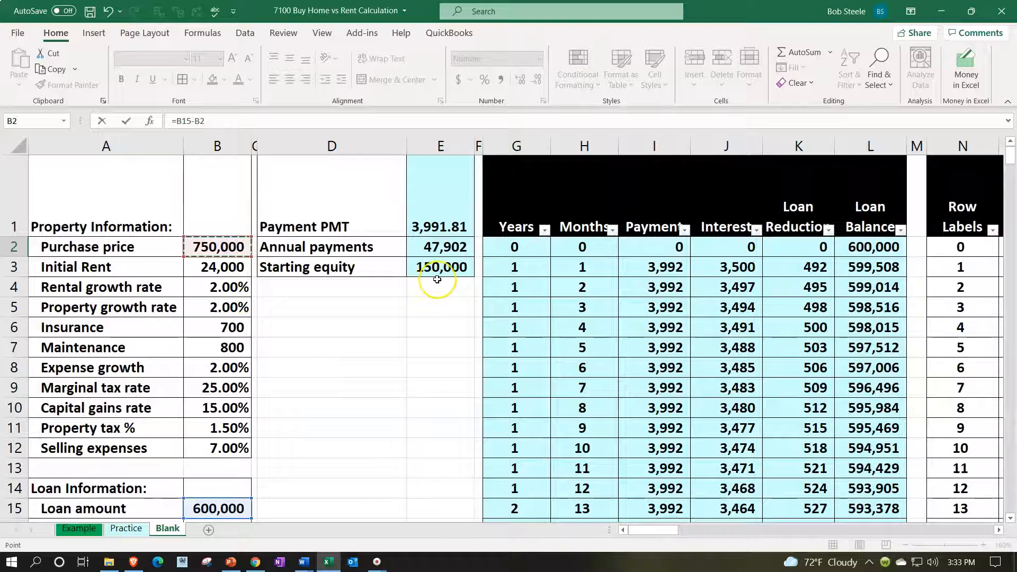
{"action": "key", "text": "Return"}
Make both references in the BS2 formula absolute, giving =$B$15-$B$2
{"action": "scroll", "coordinate": [437, 279], "scroll_direction": "right", "scroll_amount": 3}
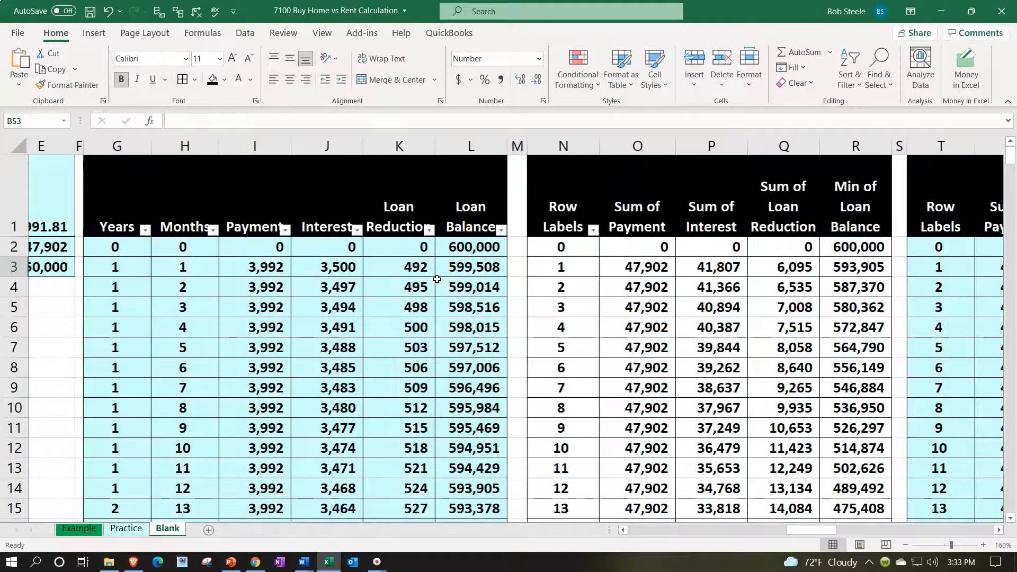
{"action": "key", "text": "Right"}
{"action": "key", "text": "Right"}
{"action": "key", "text": "Right"}
{"action": "key", "text": "Right"}
{"action": "key", "text": "Right"}
{"action": "key", "text": "Right"}
{"action": "key", "text": "Right"}
{"action": "key", "text": "Right"}
{"action": "key", "text": "Right"}
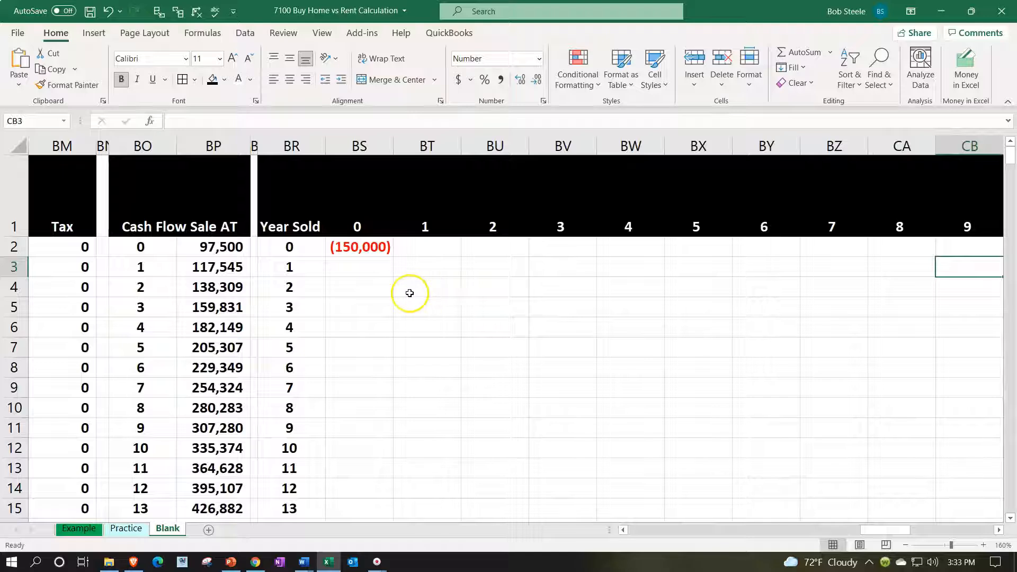
{"action": "double_click", "coordinate": [376, 247]}
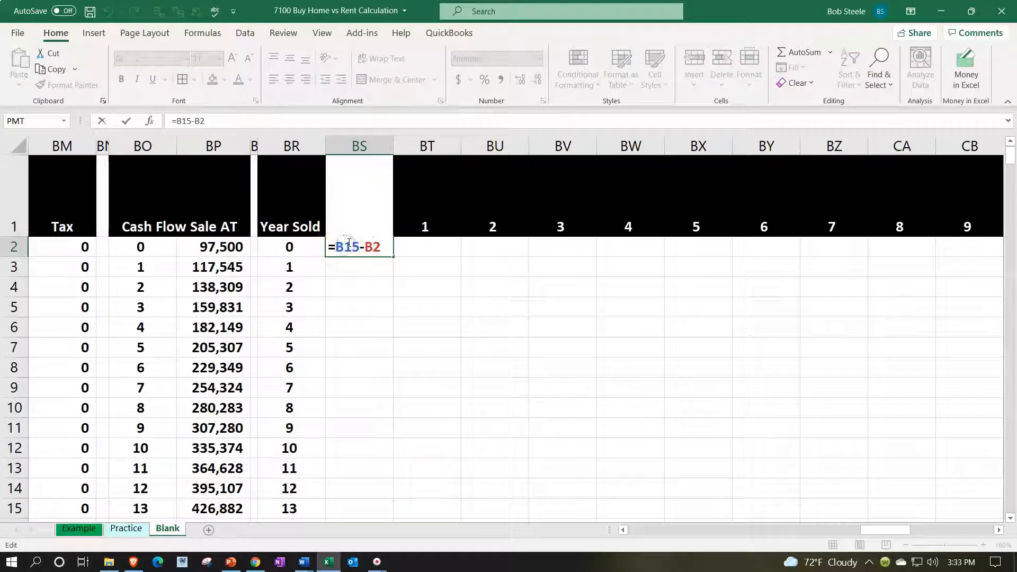
{"action": "key", "text": "F4"}
{"action": "left_click", "coordinate": [383, 247]}
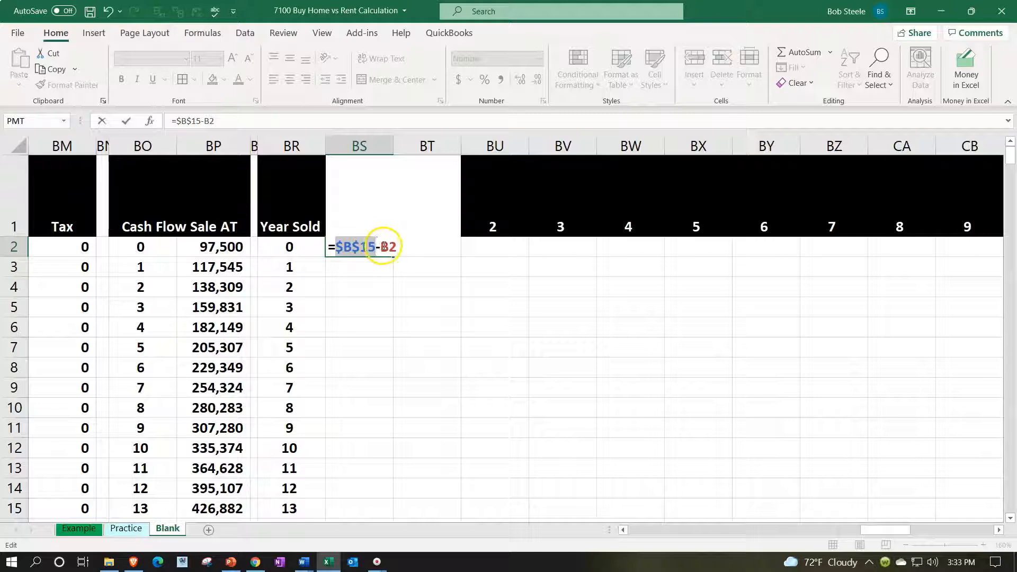
{"action": "key", "text": "F4"}
{"action": "left_click", "coordinate": [387, 298]}
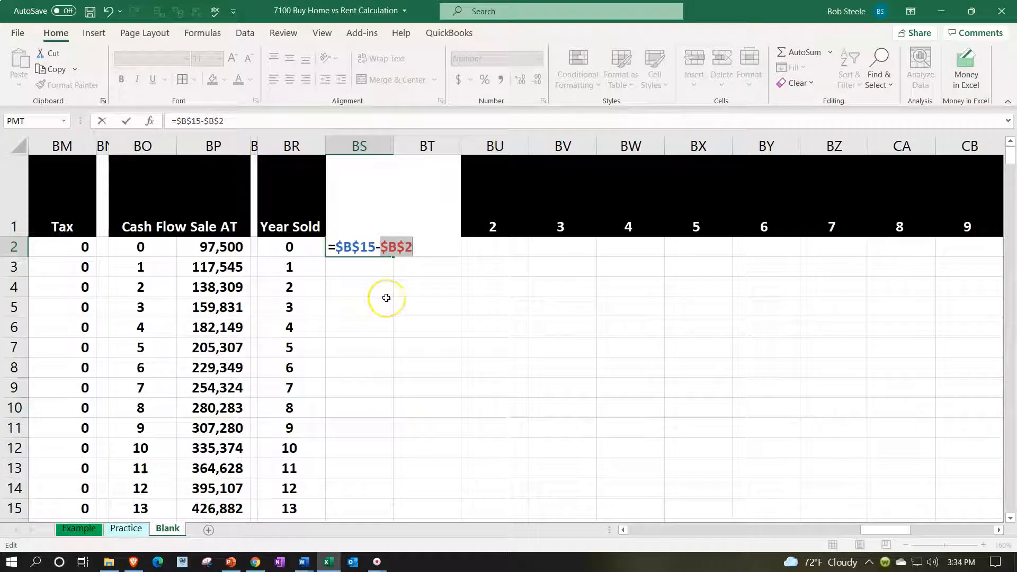
{"action": "key", "text": "Return"}
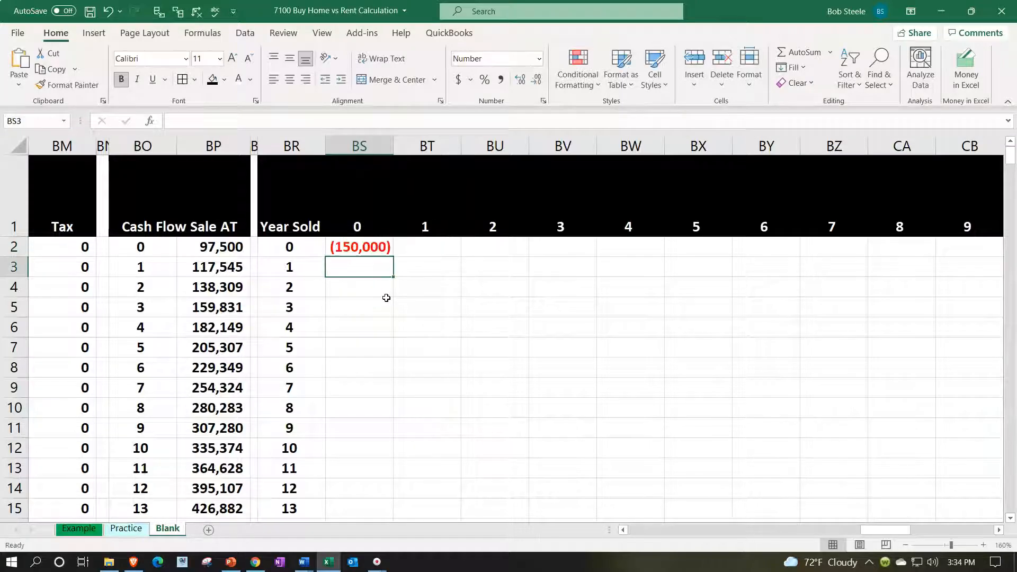
Copy the BS2 formula across row 2 through CW2, under the year 30 heading
{"action": "left_click", "coordinate": [389, 252]}
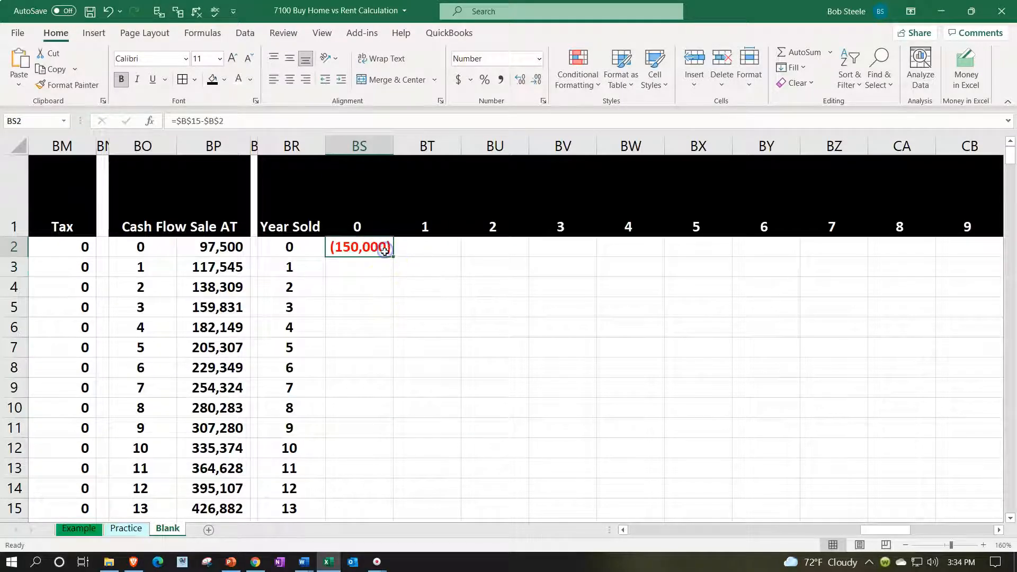
{"action": "left_click_drag", "start_coordinate": [395, 258], "coordinate": [898, 254]}
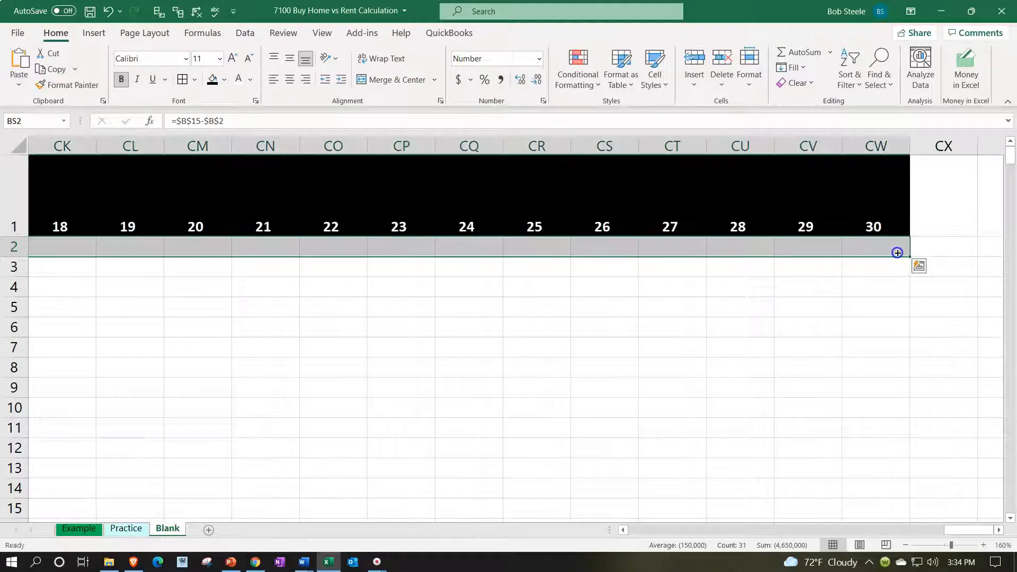
{"action": "key", "text": "Left"}
{"action": "key", "text": "Left"}
{"action": "key", "text": "Left"}
{"action": "key", "text": "Left"}
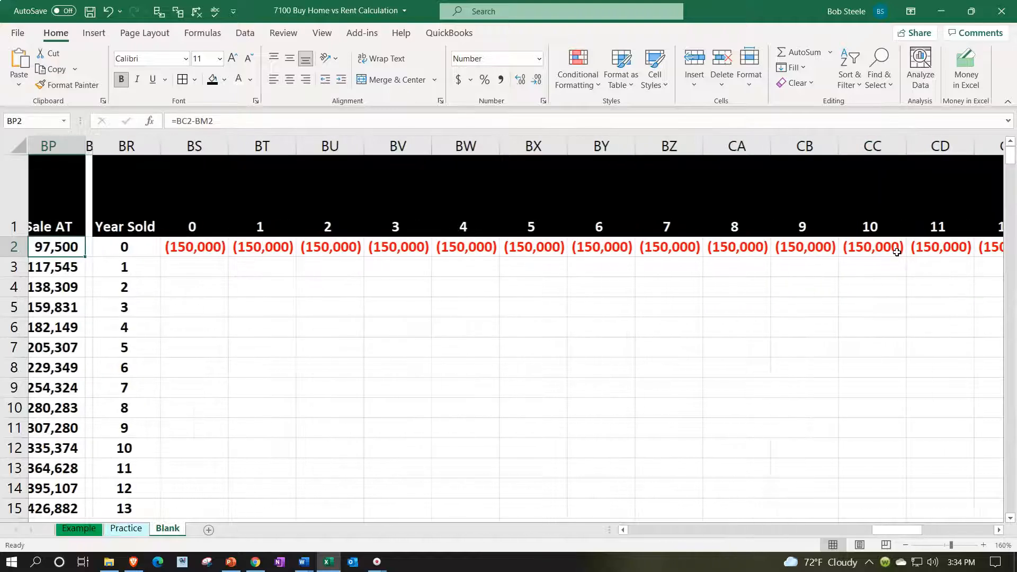
{"action": "key", "text": "Right"}
{"action": "key", "text": "Right"}
{"action": "key", "text": "Right"}
{"action": "key", "text": "Right"}
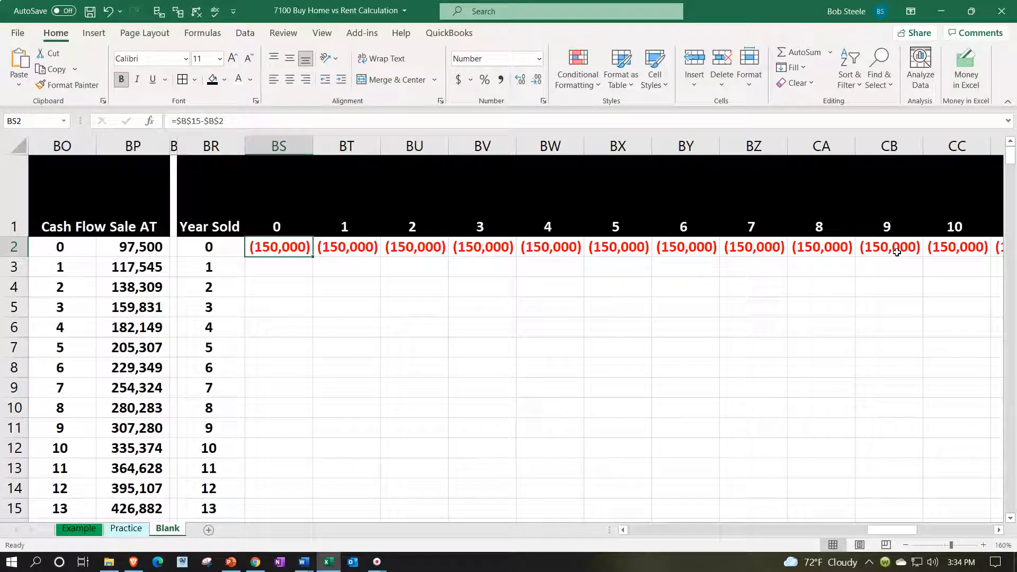
Enter the formula =AW3+BP3 in BT3, adding the year 1 rent-minus-purchase cash flow to the after-tax sale cash flow
{"action": "key", "text": "Down"}
{"action": "key", "text": "Right"}
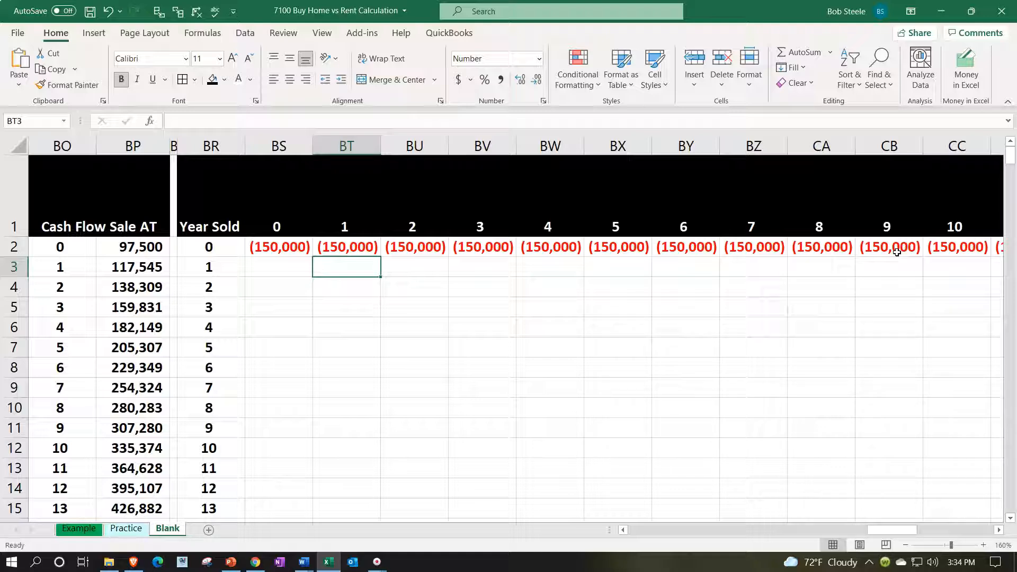
{"action": "left_click", "coordinate": [206, 273]}
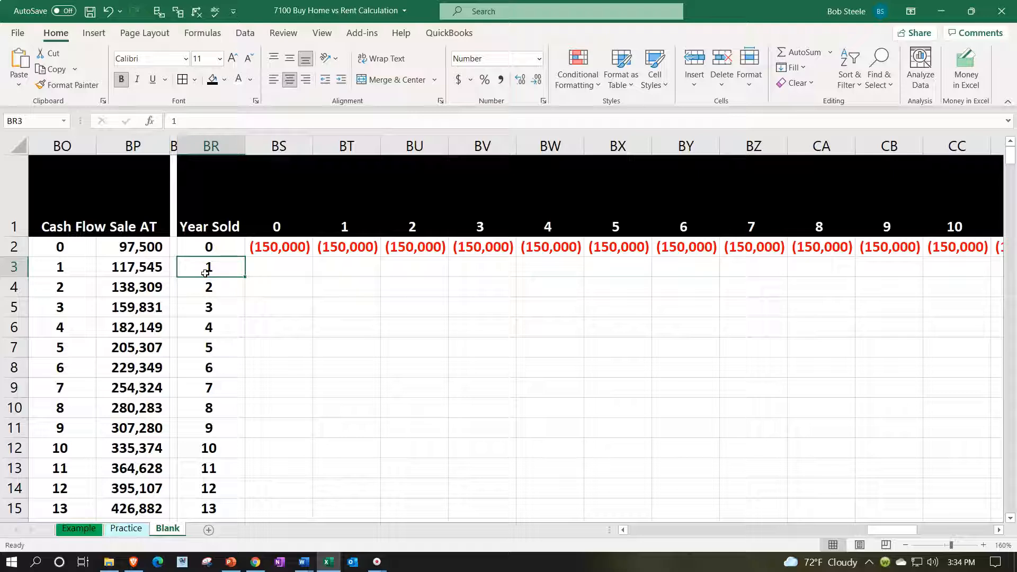
{"action": "left_click", "coordinate": [335, 271]}
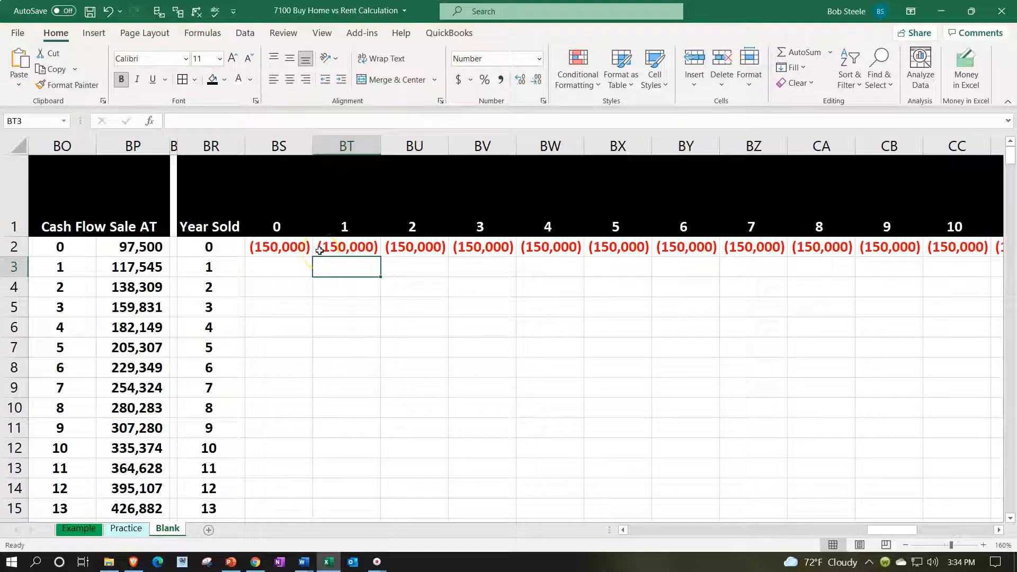
{"action": "type", "text": "="}
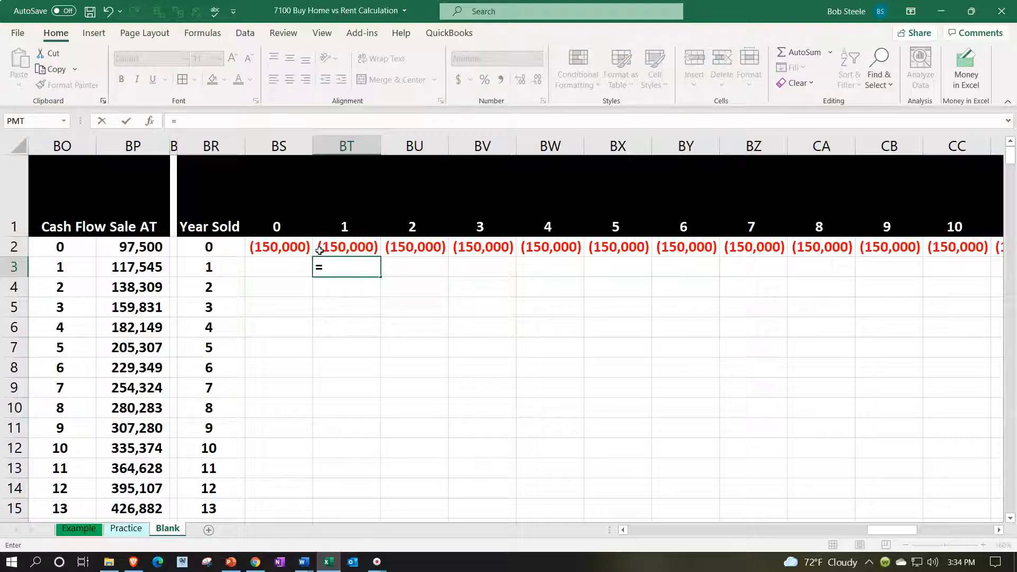
{"action": "key", "text": "BackSpace"}
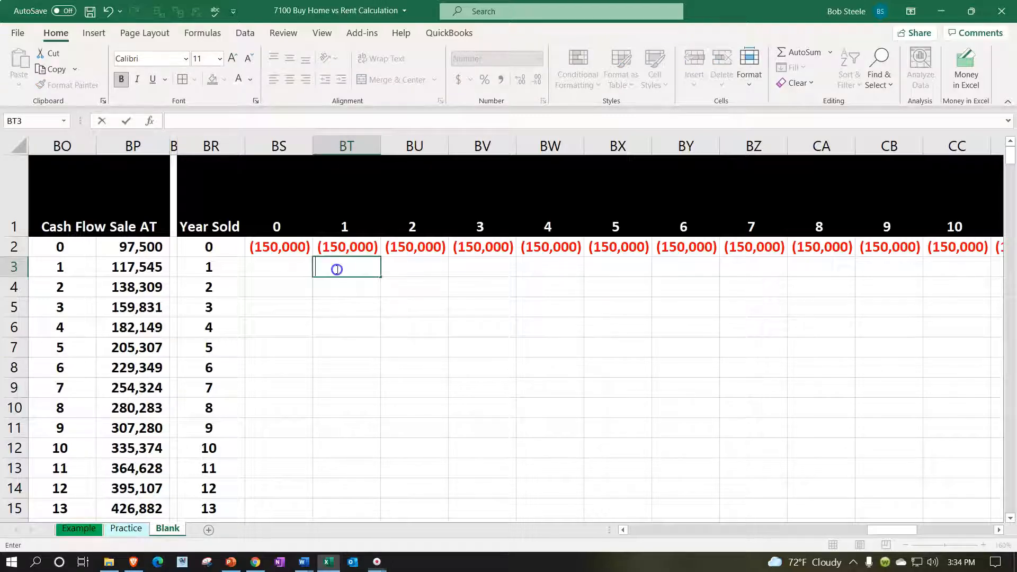
{"action": "type", "text": "="}
{"action": "left_click", "coordinate": [268, 264]}
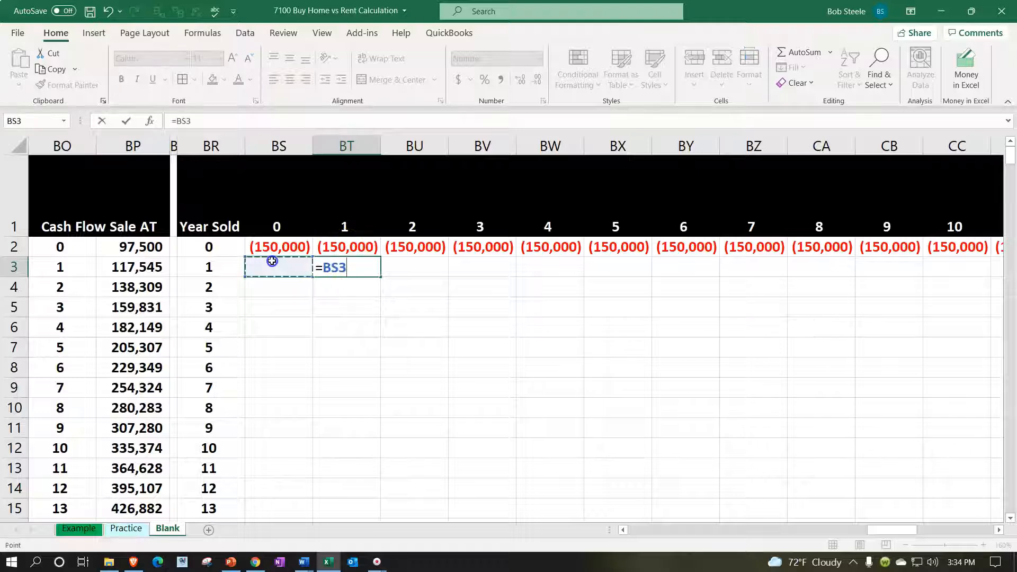
{"action": "key", "text": "Left"}
{"action": "key", "text": "Left"}
{"action": "key", "text": "Left"}
{"action": "key", "text": "Left"}
{"action": "key", "text": "Left"}
{"action": "key", "text": "Left"}
{"action": "key", "text": "Left"}
{"action": "key", "text": "Left"}
{"action": "key", "text": "Left"}
{"action": "key", "text": "Left"}
{"action": "key", "text": "Left"}
{"action": "key", "text": "Left"}
{"action": "key", "text": "Left"}
{"action": "key", "text": "Left"}
{"action": "key", "text": "Left"}
{"action": "key", "text": "Left"}
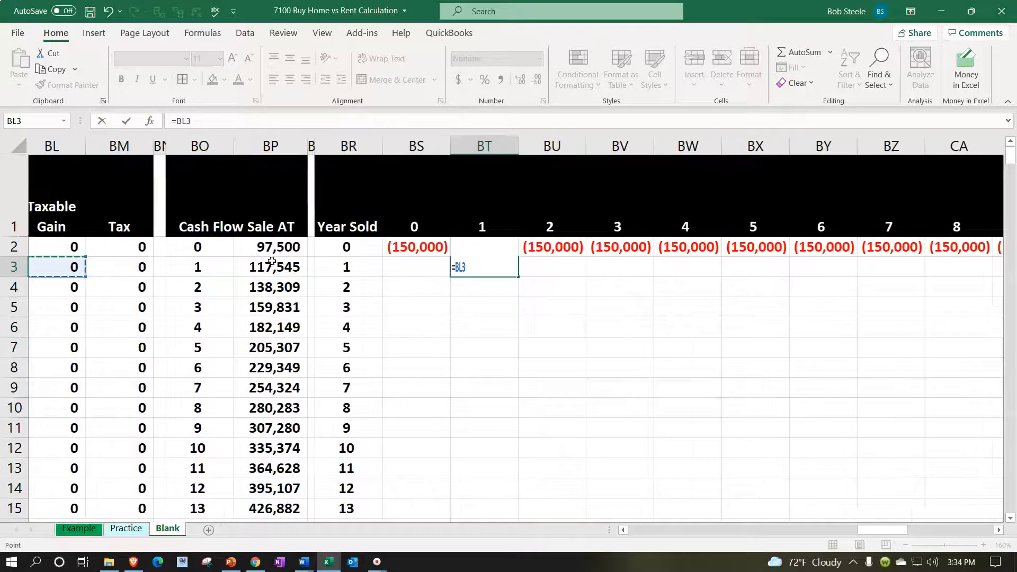
{"action": "key", "text": "Left"}
{"action": "key", "text": "Left"}
{"action": "key", "text": "Left"}
{"action": "key", "text": "Left"}
{"action": "key", "text": "Left"}
{"action": "key", "text": "Left"}
{"action": "key", "text": "Left"}
{"action": "key", "text": "Left"}
{"action": "key", "text": "Left"}
{"action": "key", "text": "Left"}
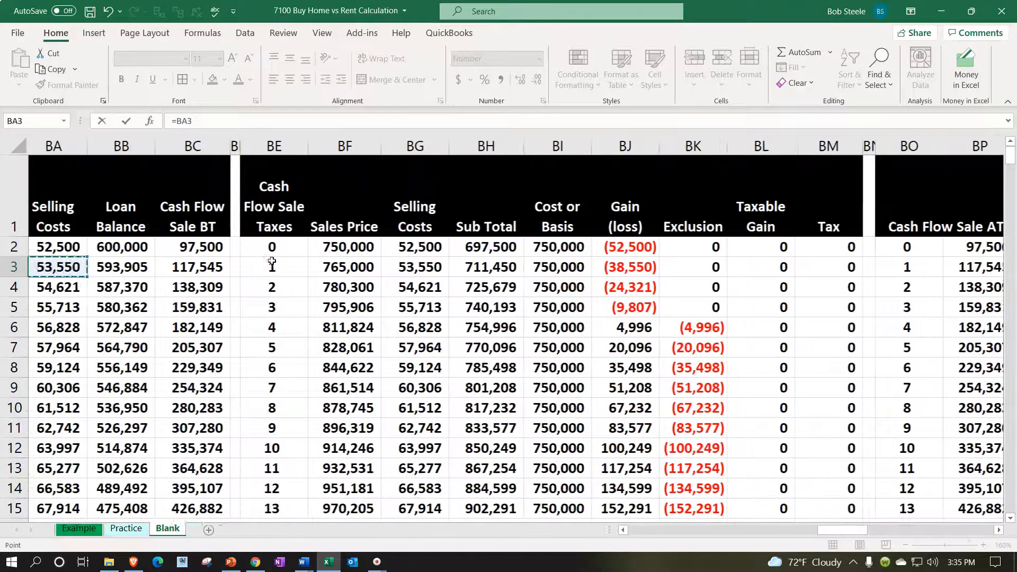
{"action": "key", "text": "Left"}
{"action": "key", "text": "Left"}
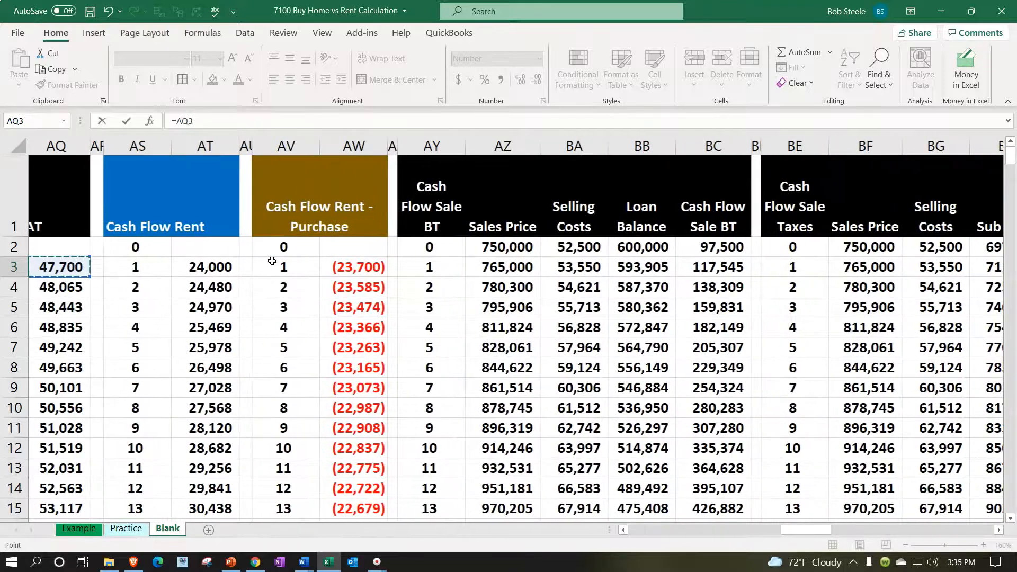
{"action": "key", "text": "Right"}
{"action": "key", "text": "Right"}
{"action": "key", "text": "Right"}
{"action": "key", "text": "Right"}
{"action": "key", "text": "Right"}
{"action": "key", "text": "Right"}
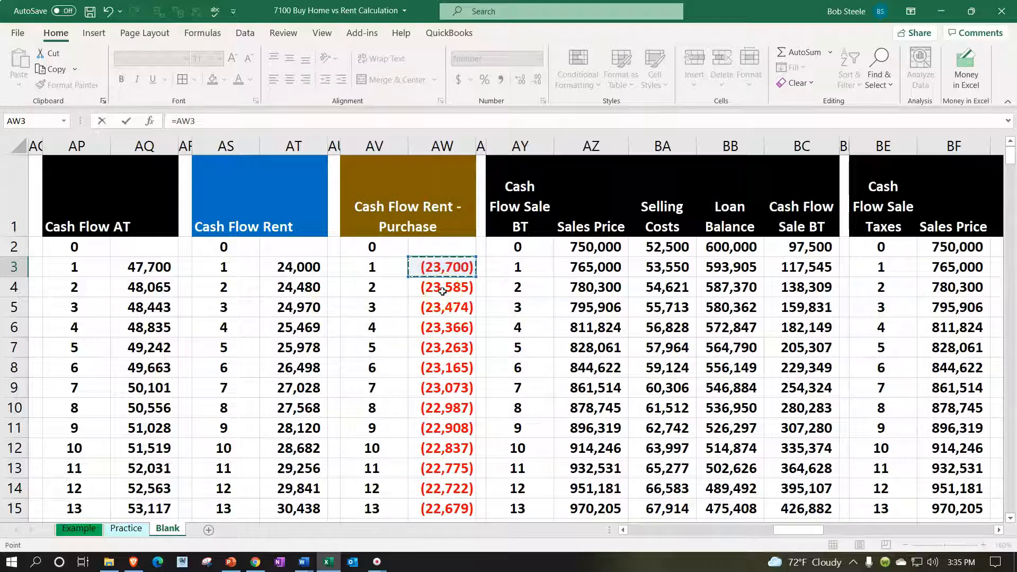
{"action": "left_click", "coordinate": [660, 269]}
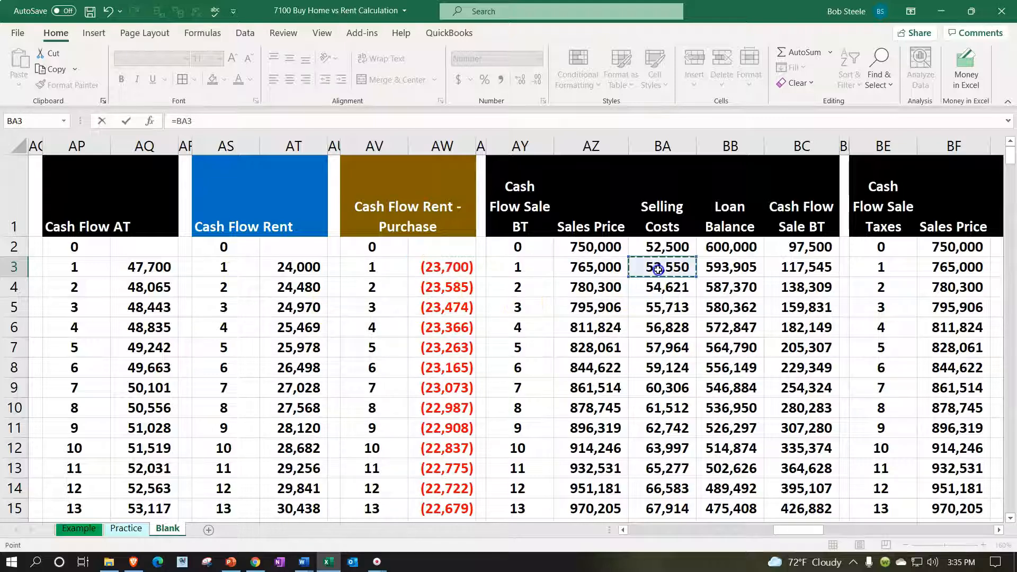
{"action": "key", "text": "Left"}
{"action": "key", "text": "Left"}
{"action": "key", "text": "Left"}
{"action": "key", "text": "Left"}
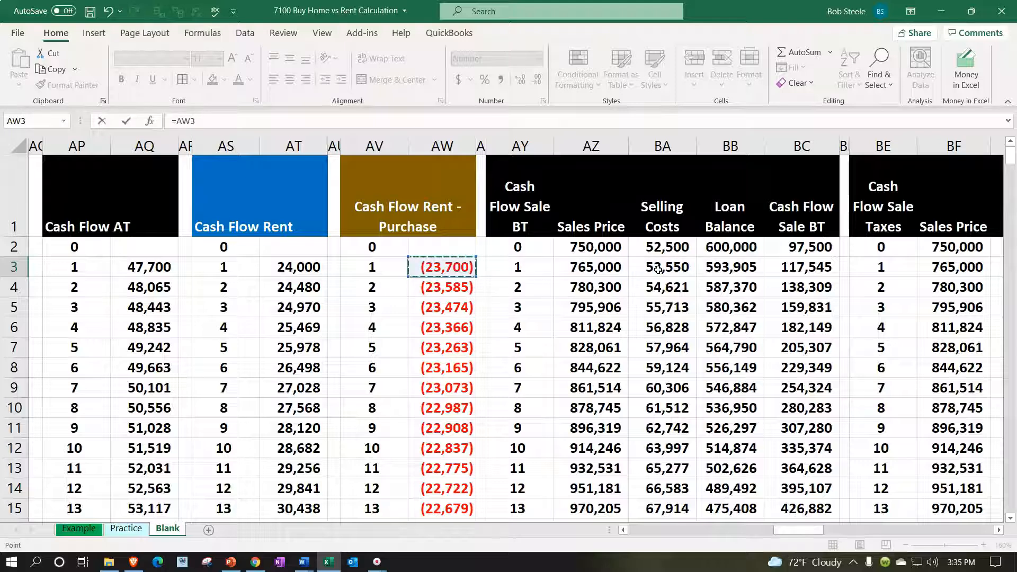
{"action": "type", "text": "+"}
{"action": "key", "text": "Left"}
{"action": "key", "text": "Left"}
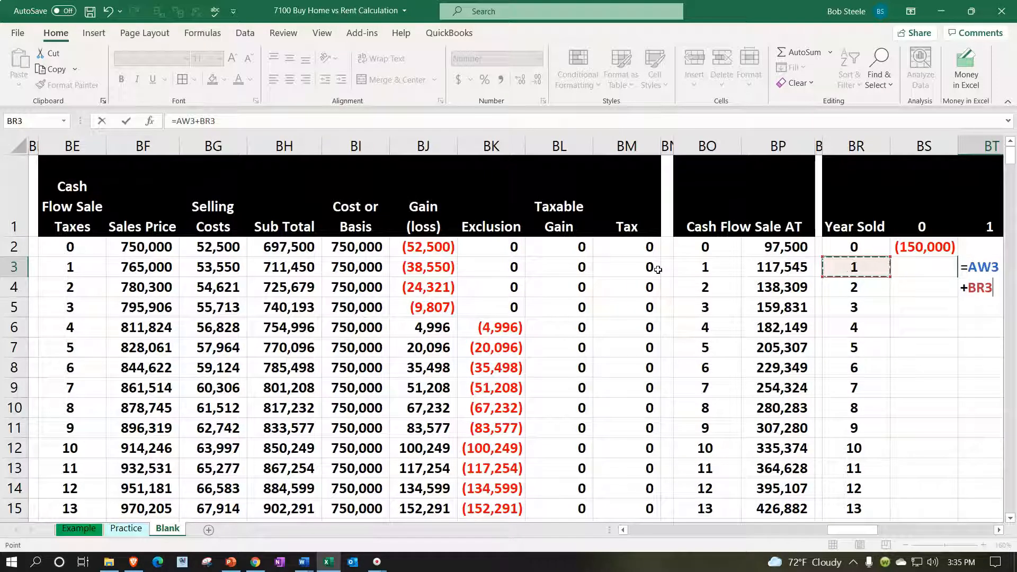
{"action": "key", "text": "Left"}
{"action": "key", "text": "Left"}
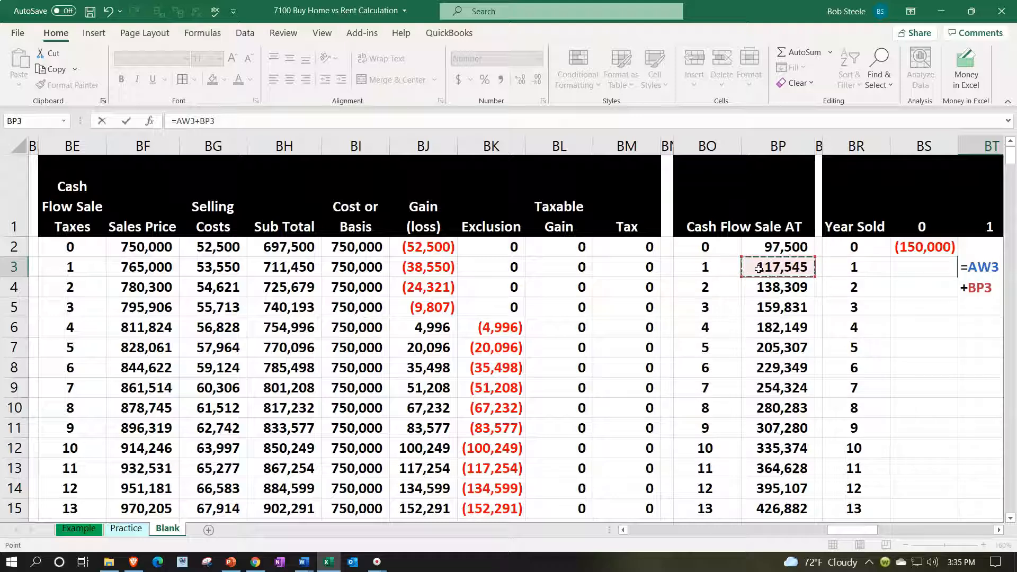
{"action": "key", "text": "Return"}
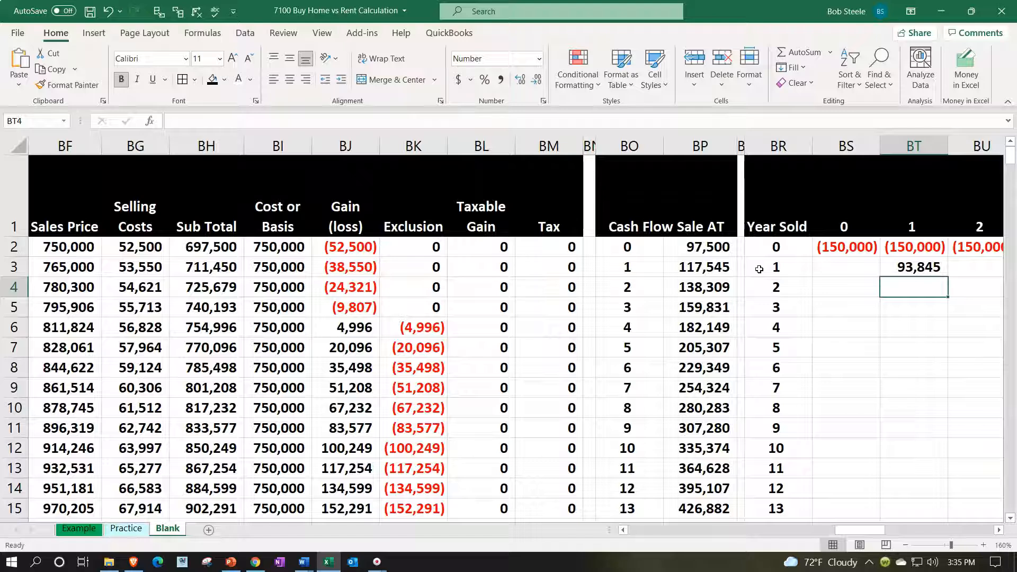
Label cell BR33, directly below the year 30 row of the Year Sold column, as Total
{"action": "key", "text": "Right"}
{"action": "key", "text": "Right"}
{"action": "key", "text": "Right"}
{"action": "key", "text": "Right"}
{"action": "left_click", "coordinate": [718, 372]}
{"action": "scroll", "coordinate": [719, 371], "scroll_direction": "down", "scroll_amount": 6}
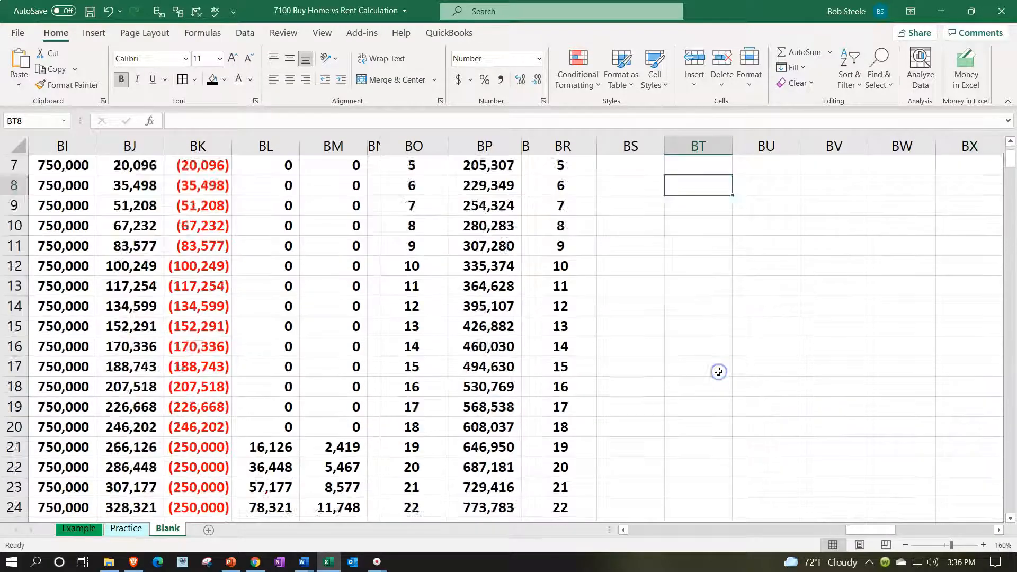
{"action": "left_click", "coordinate": [579, 438]}
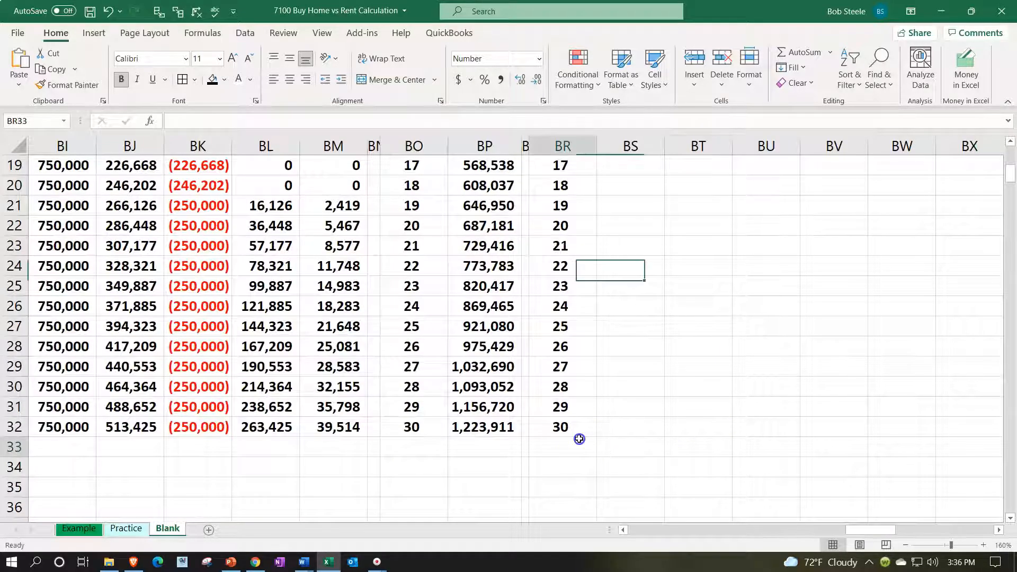
{"action": "type", "text": "Total"}
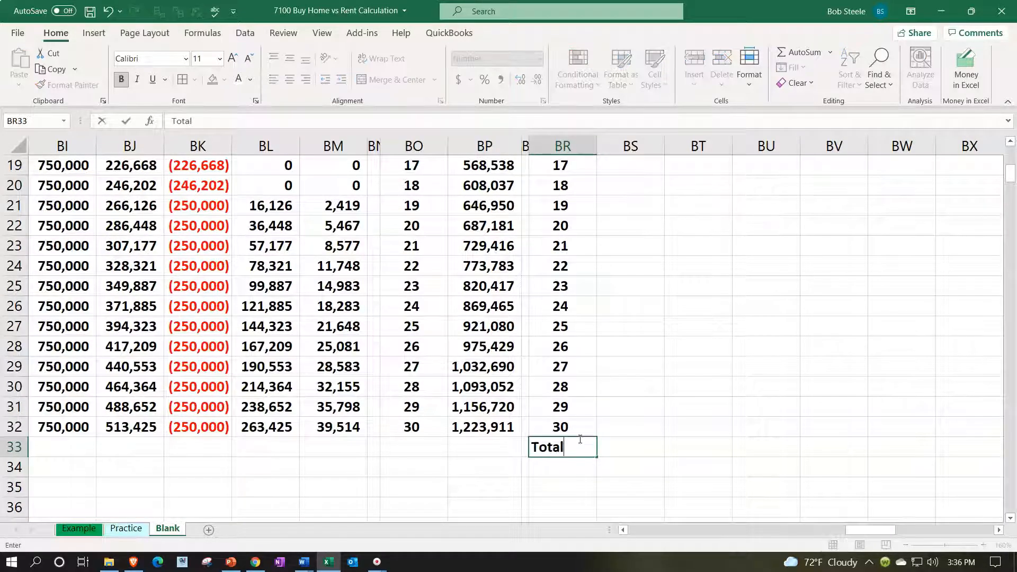
Total the year 1 sale column in BT33 with a SUM formula over BT2:BT32
{"action": "key", "text": "Right"}
{"action": "key", "text": "Right"}
{"action": "type", "text": "=sum("}
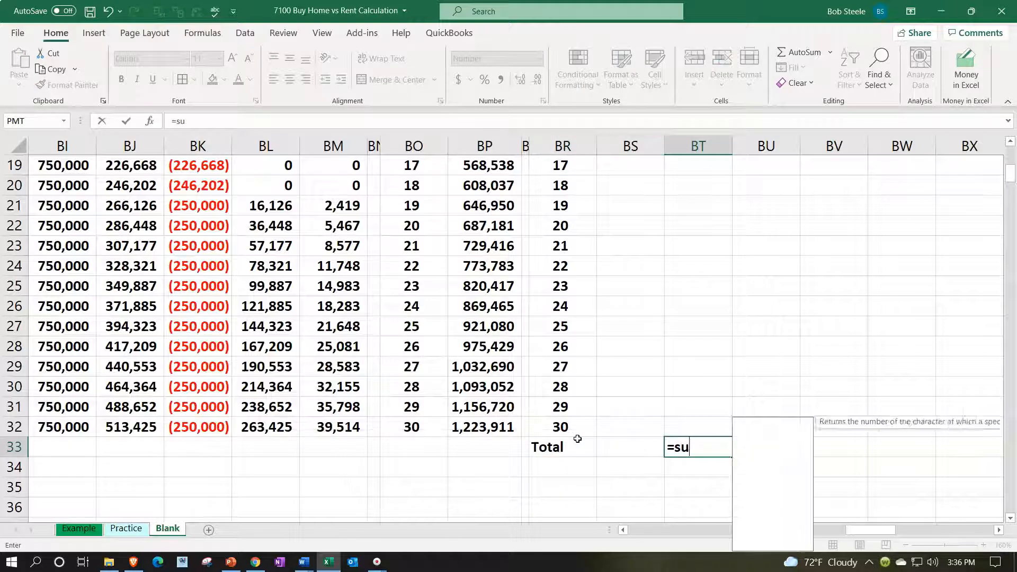
{"action": "key", "text": "Up"}
{"action": "key", "text": "shift+Up"}
{"action": "key", "text": "shift+Up"}
{"action": "key", "text": "shift+Up"}
{"action": "key", "text": "shift+Up"}
{"action": "key", "text": "shift+Up"}
{"action": "key", "text": "shift+Up"}
{"action": "key", "text": "shift+Up"}
{"action": "key", "text": "shift+Up"}
{"action": "key", "text": "shift+Up"}
{"action": "key", "text": "shift+Up"}
{"action": "key", "text": "shift+Up"}
{"action": "key", "text": "shift+Up"}
{"action": "key", "text": "shift+Up"}
{"action": "key", "text": "shift+Up"}
{"action": "key", "text": "shift+Up"}
{"action": "key", "text": "shift+Up"}
{"action": "key", "text": "shift+Up"}
{"action": "key", "text": "shift+Up"}
{"action": "key", "text": "shift+Up"}
{"action": "key", "text": "shift+Up"}
{"action": "key", "text": "shift+Up"}
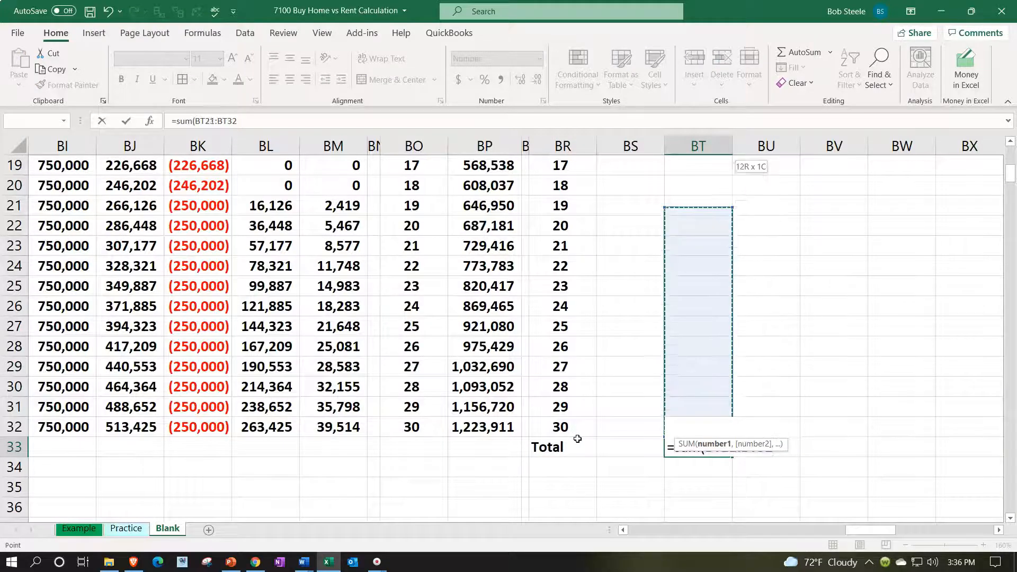
{"action": "key", "text": "shift+Up"}
{"action": "key", "text": "shift+Up"}
{"action": "key", "text": "shift+Up"}
{"action": "key", "text": "shift+Up"}
{"action": "key", "text": "shift+Up"}
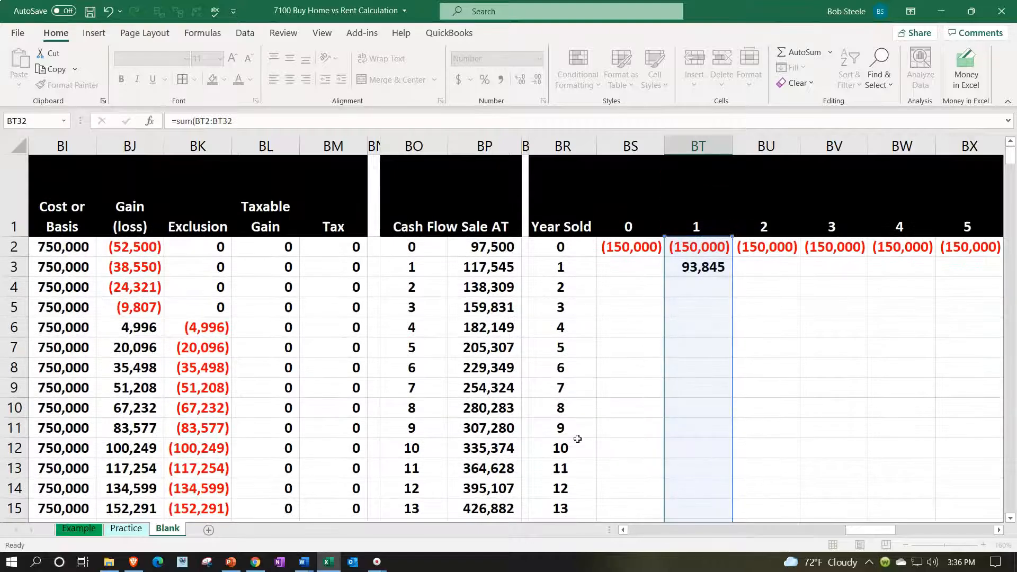
{"action": "key", "text": "Return"}
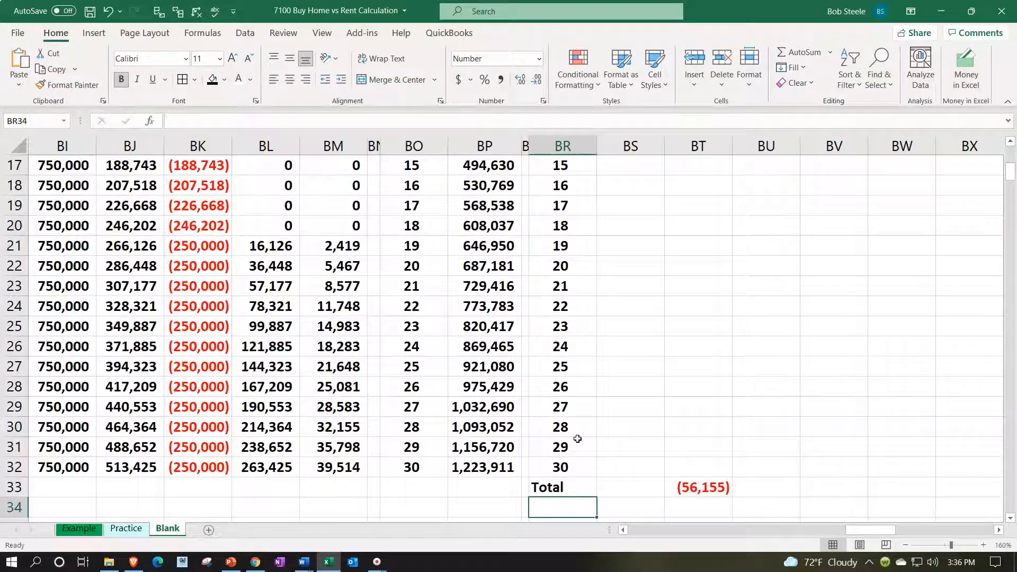
Enter the formula =AW3 in BU3, bringing the year 1 rent-minus-purchase cash flow into the year 2 sale column
{"action": "scroll", "coordinate": [753, 341], "scroll_direction": "up", "scroll_amount": 6}
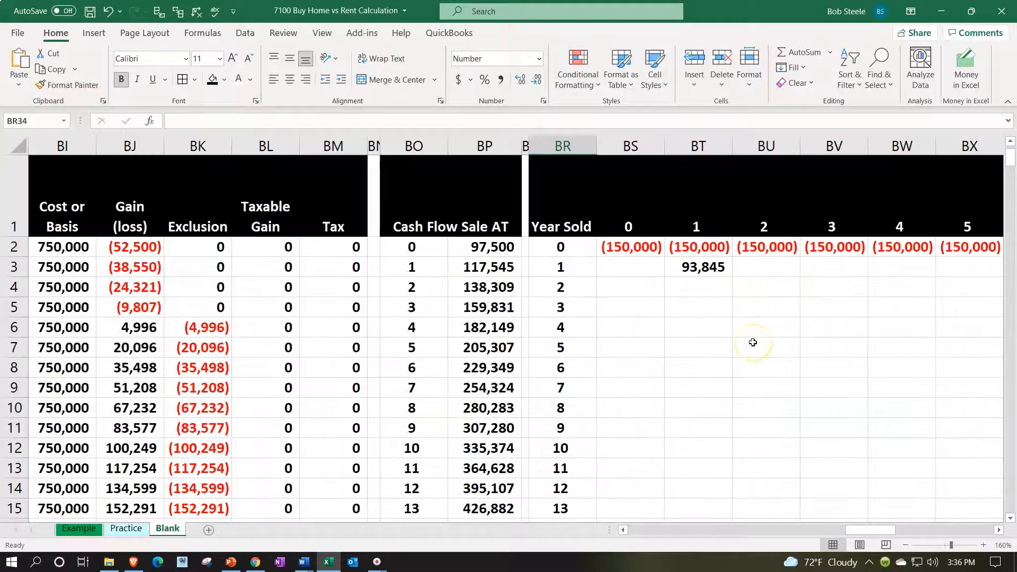
{"action": "left_click", "coordinate": [764, 269]}
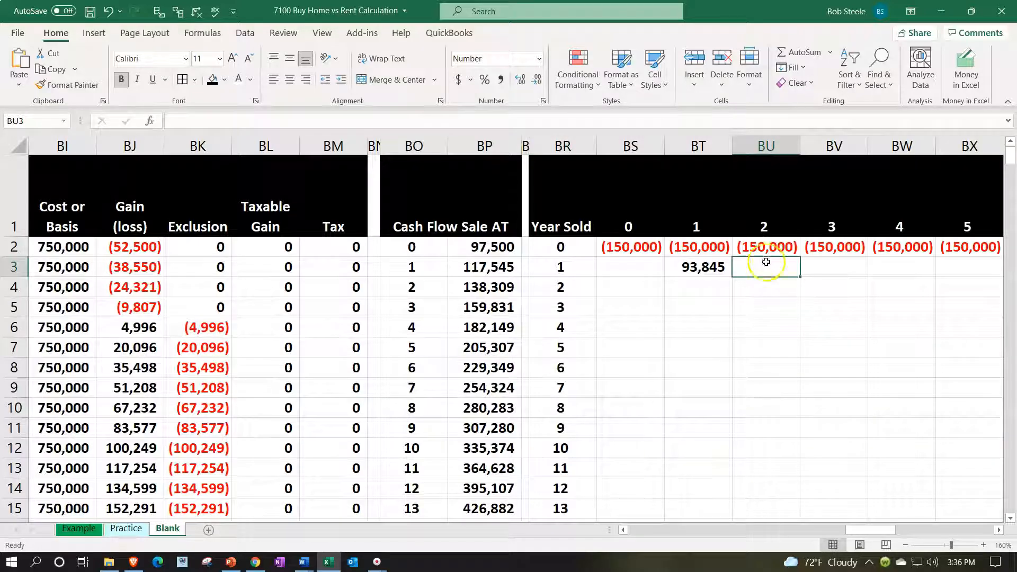
{"action": "left_click", "coordinate": [764, 248]}
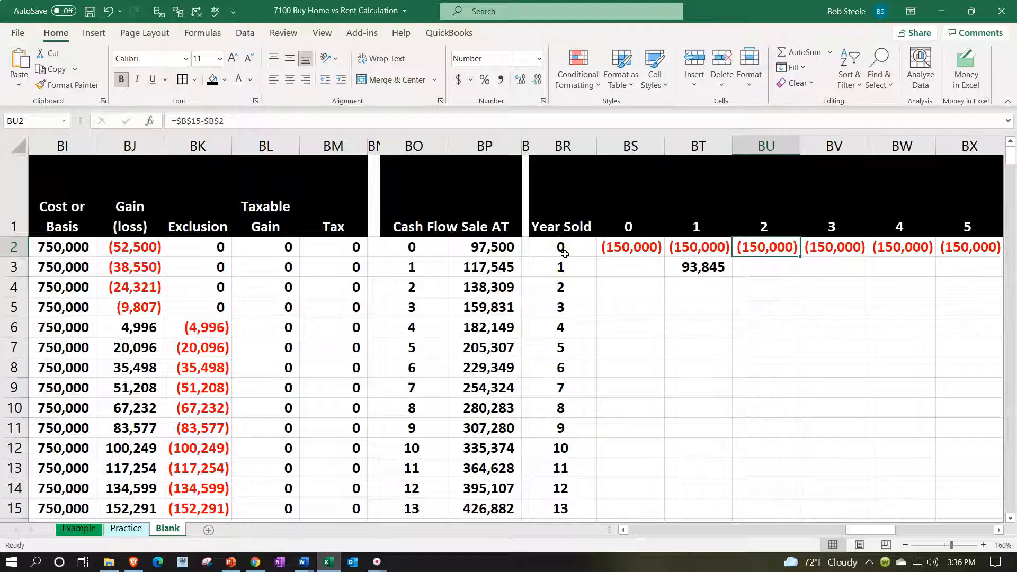
{"action": "key", "text": "Down"}
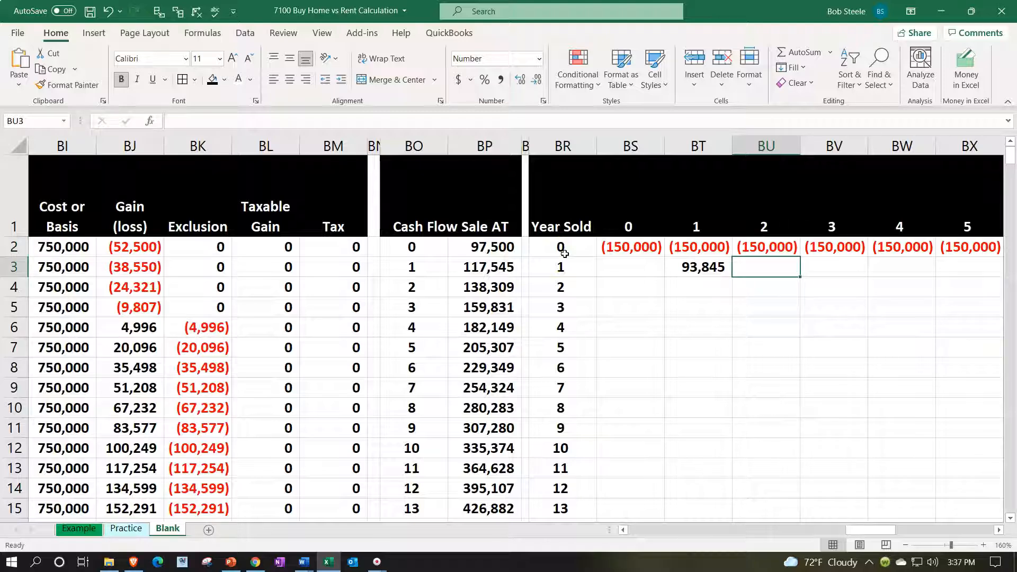
{"action": "type", "text": "="}
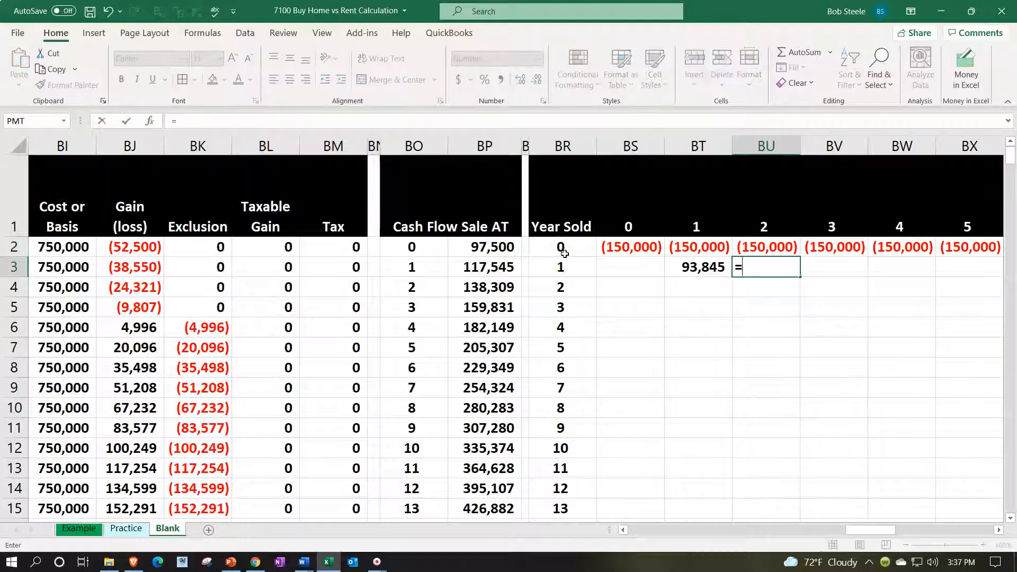
{"action": "key", "text": "Left"}
{"action": "key", "text": "Left"}
{"action": "key", "text": "Left"}
{"action": "key", "text": "Left"}
{"action": "key", "text": "Left"}
{"action": "key", "text": "Left"}
{"action": "key", "text": "Left"}
{"action": "key", "text": "Left"}
{"action": "key", "text": "Left"}
{"action": "key", "text": "Left"}
{"action": "key", "text": "Left"}
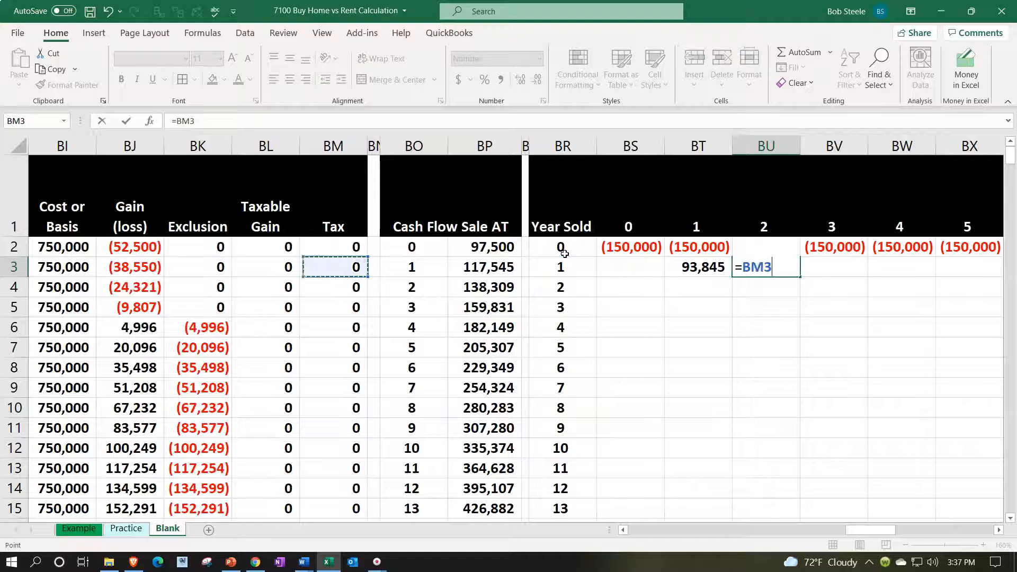
{"action": "key", "text": "Left"}
{"action": "key", "text": "Left"}
{"action": "key", "text": "Left"}
{"action": "key", "text": "Left"}
{"action": "key", "text": "Left"}
{"action": "key", "text": "Left"}
{"action": "key", "text": "Left"}
{"action": "key", "text": "Left"}
{"action": "key", "text": "Left"}
{"action": "key", "text": "Left"}
{"action": "key", "text": "Left"}
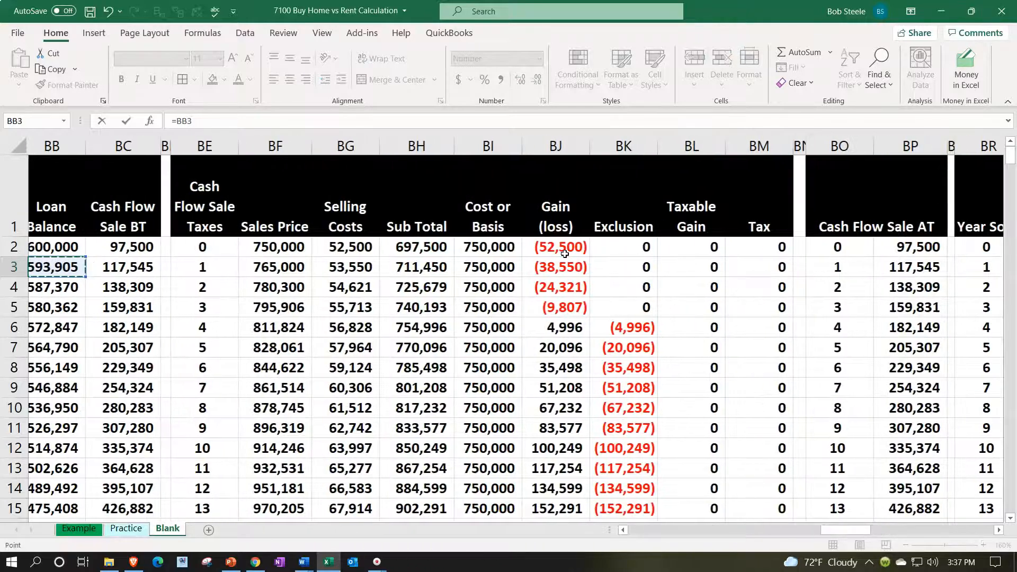
{"action": "key", "text": "Left"}
{"action": "key", "text": "Left"}
{"action": "key", "text": "Left"}
{"action": "key", "text": "Left"}
{"action": "key", "text": "Left"}
{"action": "key", "text": "Left"}
{"action": "key", "text": "Left"}
{"action": "key", "text": "Left"}
{"action": "key", "text": "Left"}
{"action": "key", "text": "Left"}
{"action": "key", "text": "Left"}
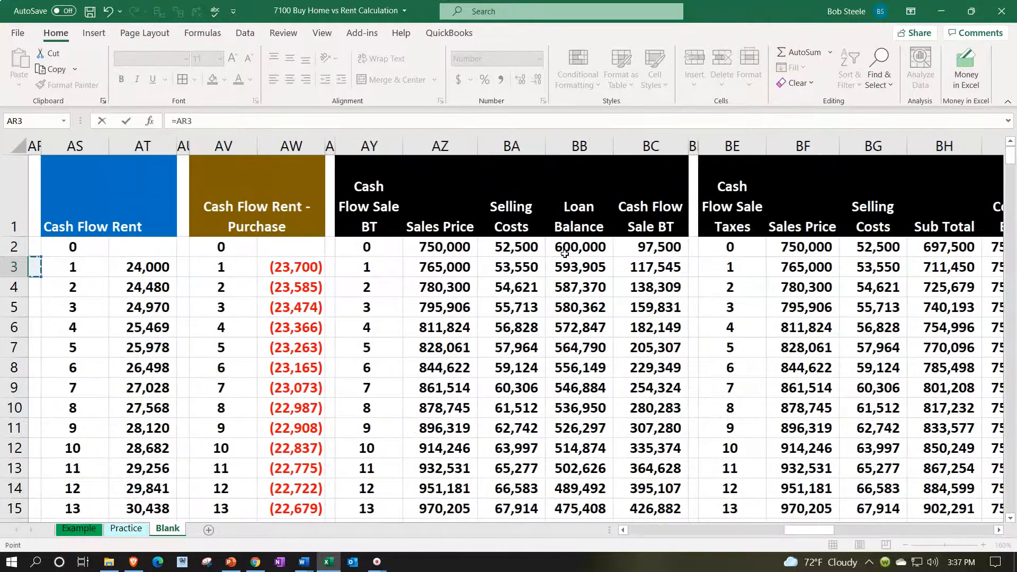
{"action": "key", "text": "Right"}
{"action": "key", "text": "Right"}
{"action": "key", "text": "Right"}
{"action": "key", "text": "Right"}
{"action": "key", "text": "Right"}
{"action": "key", "text": "Right"}
{"action": "key", "text": "Right"}
{"action": "key", "text": "Right"}
{"action": "key", "text": "Right"}
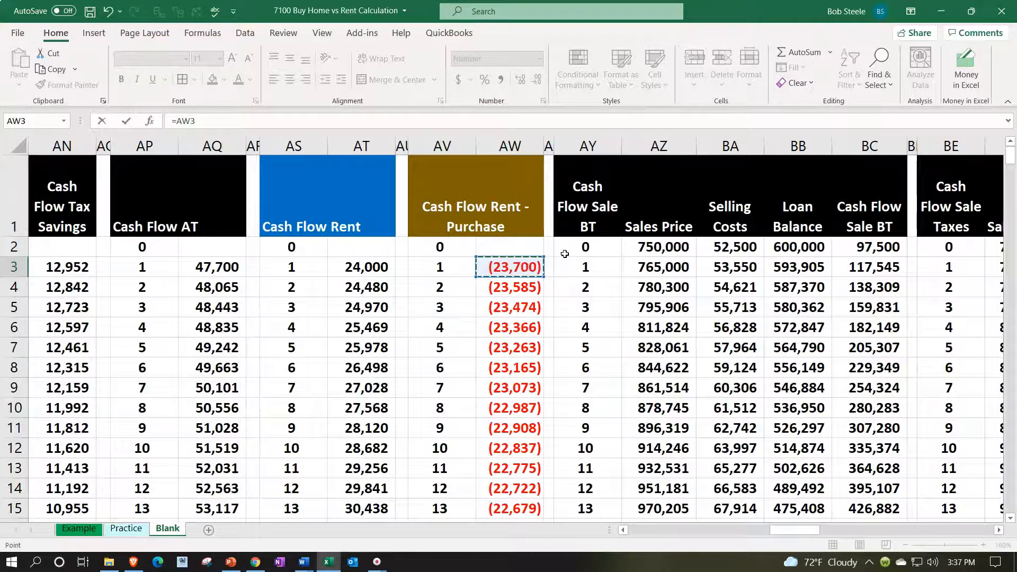
{"action": "key", "text": "Return"}
Enter the formula =AW4+BP4 in BU4, adding the year 2 rent-minus-purchase cash flow to the year 2 after-tax sale cash flow
{"action": "key", "text": "Right"}
{"action": "key", "text": "Right"}
{"action": "key", "text": "Right"}
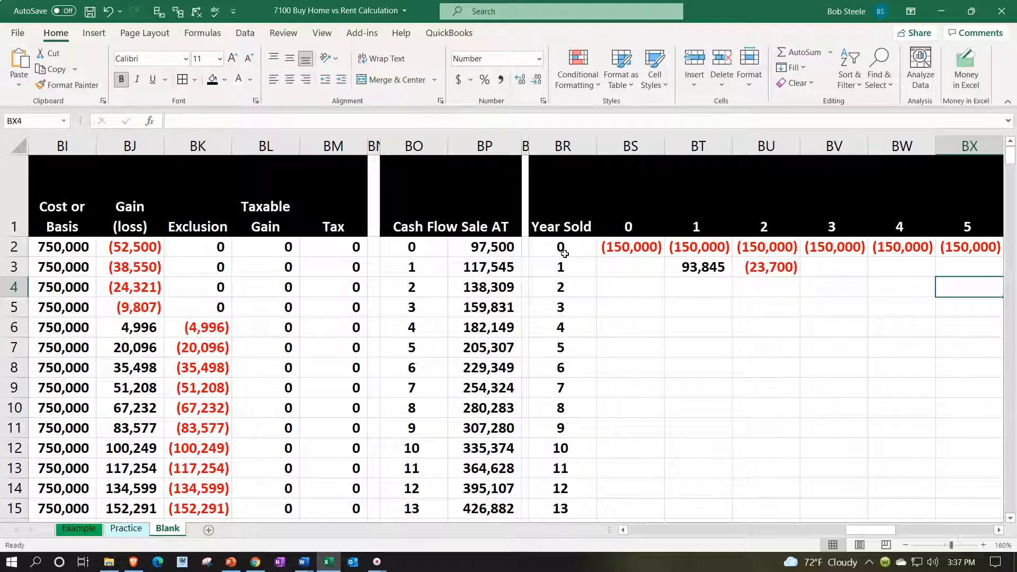
{"action": "key", "text": "Left"}
{"action": "key", "text": "Left"}
{"action": "key", "text": "Left"}
{"action": "key", "text": "Left"}
{"action": "key", "text": "Right"}
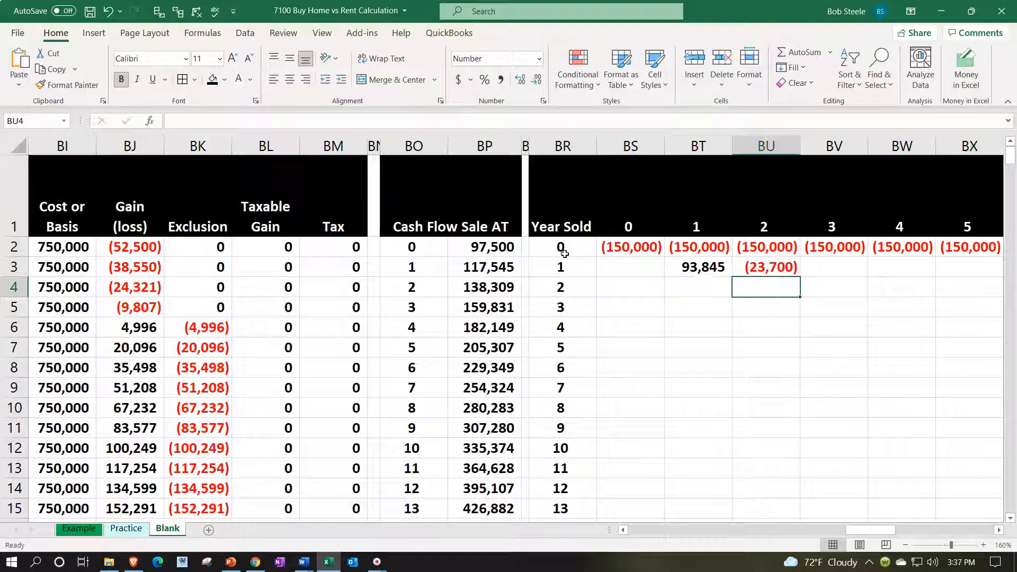
{"action": "left_click", "coordinate": [760, 248]}
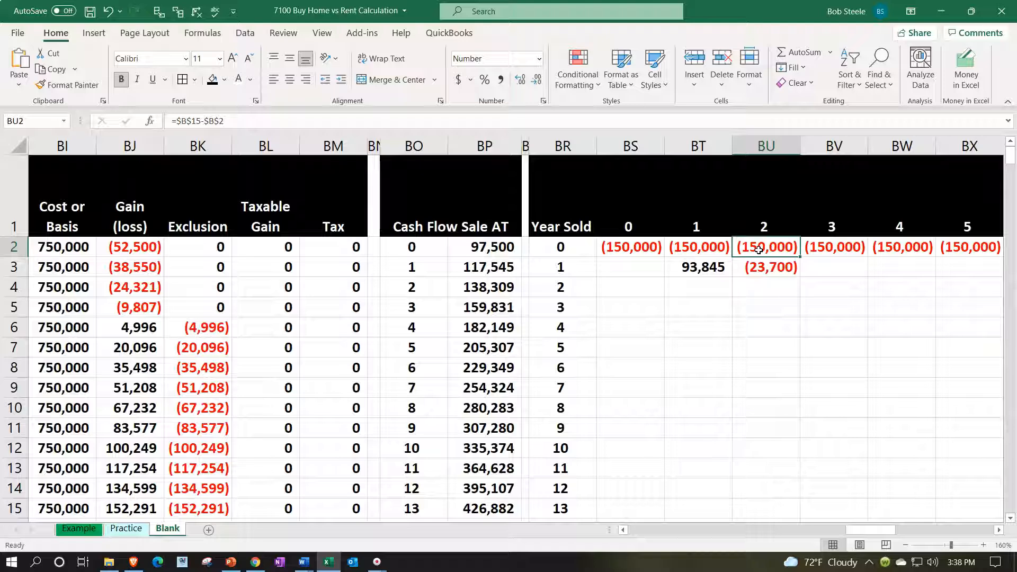
{"action": "key", "text": "Down"}
{"action": "key", "text": "Down"}
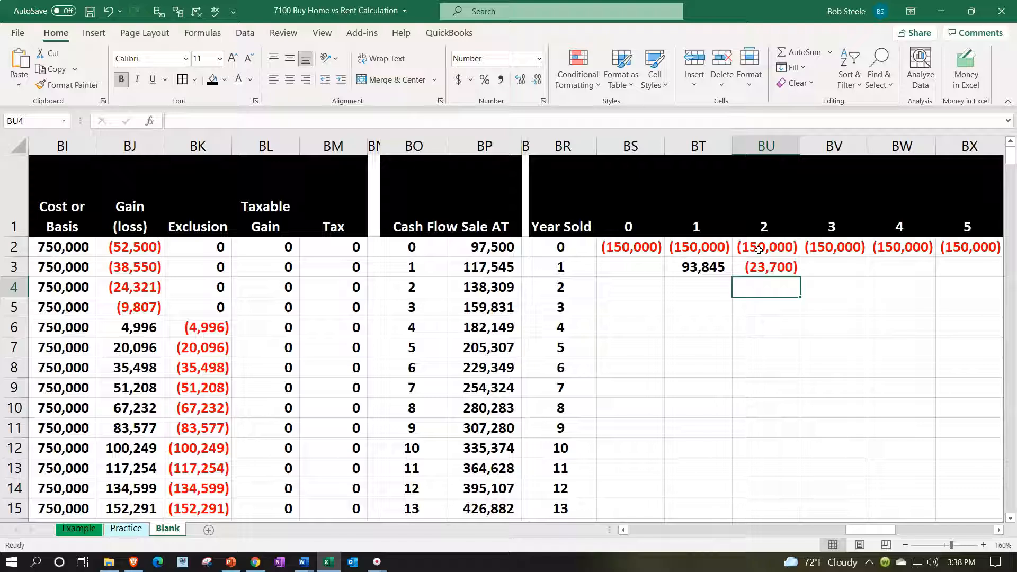
{"action": "type", "text": "="}
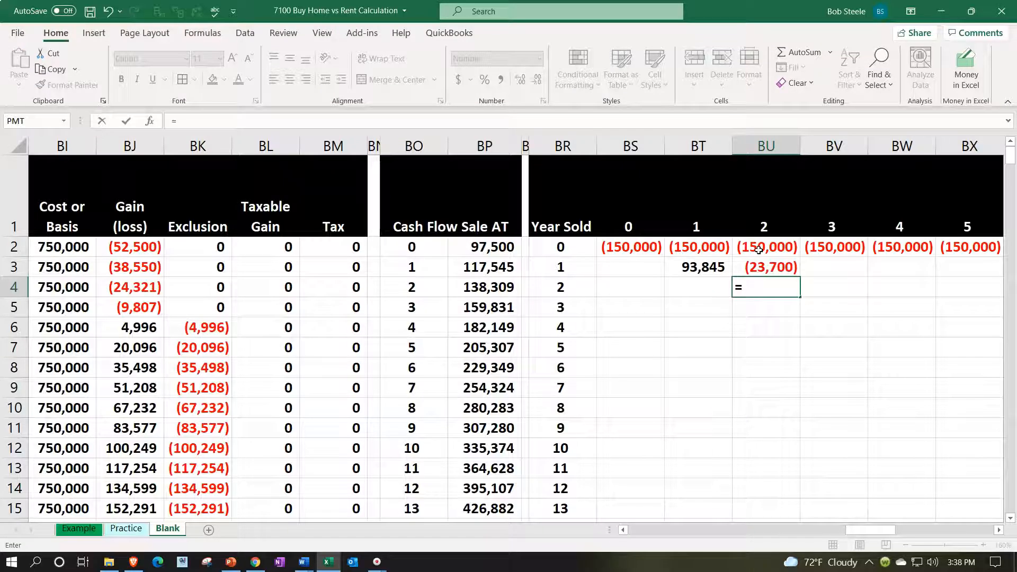
{"action": "key", "text": "Left"}
{"action": "key", "text": "Left"}
{"action": "key", "text": "Left"}
{"action": "key", "text": "Left"}
{"action": "key", "text": "Left"}
{"action": "key", "text": "Left"}
{"action": "key", "text": "Left"}
{"action": "key", "text": "Left"}
{"action": "key", "text": "Left"}
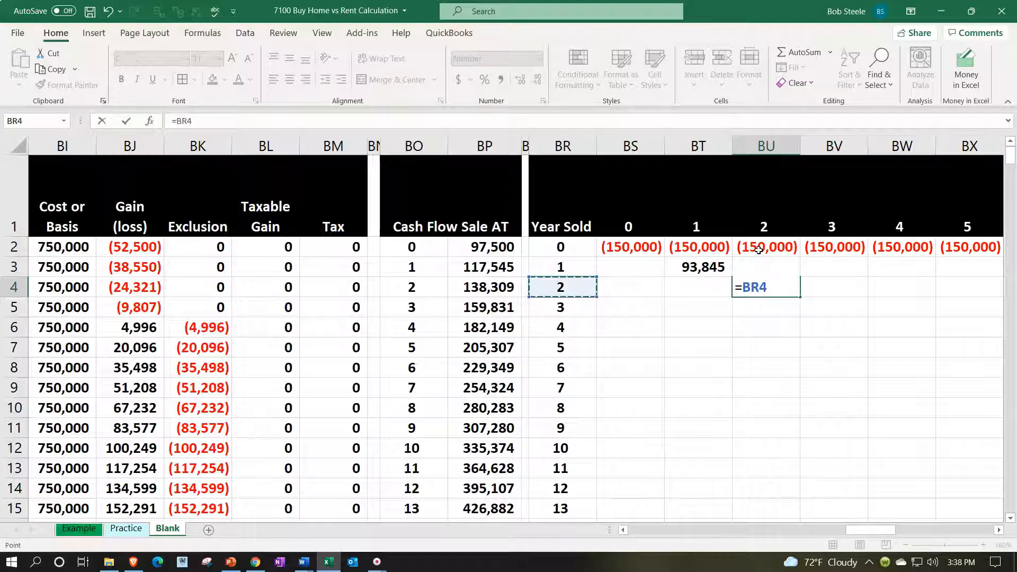
{"action": "key", "text": "Left"}
{"action": "key", "text": "Left"}
{"action": "key", "text": "Left"}
{"action": "key", "text": "Left"}
{"action": "key", "text": "Left"}
{"action": "key", "text": "Left"}
{"action": "key", "text": "Left"}
{"action": "key", "text": "Left"}
{"action": "key", "text": "Left"}
{"action": "key", "text": "Left"}
{"action": "key", "text": "Left"}
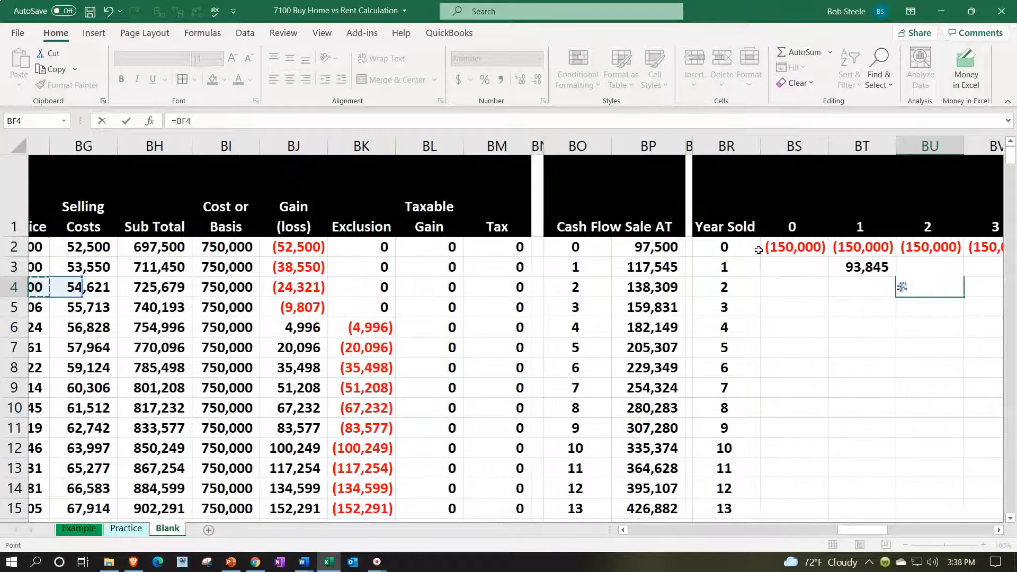
{"action": "key", "text": "Left"}
{"action": "key", "text": "Left"}
{"action": "key", "text": "Left"}
{"action": "key", "text": "Left"}
{"action": "key", "text": "Left"}
{"action": "key", "text": "Left"}
{"action": "key", "text": "Left"}
{"action": "key", "text": "Left"}
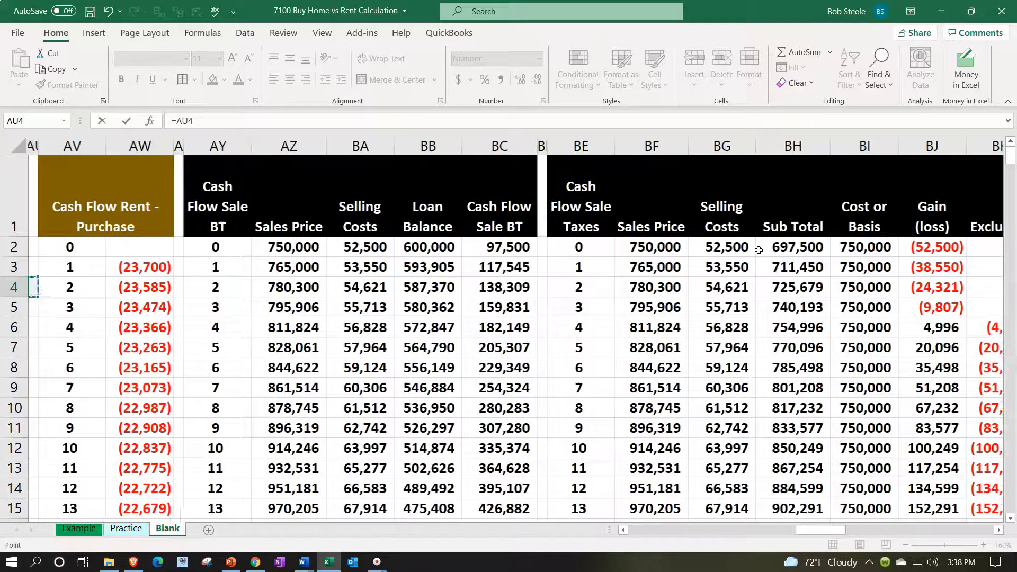
{"action": "key", "text": "Right"}
{"action": "key", "text": "Right"}
{"action": "key", "text": "Right"}
{"action": "key", "text": "Right"}
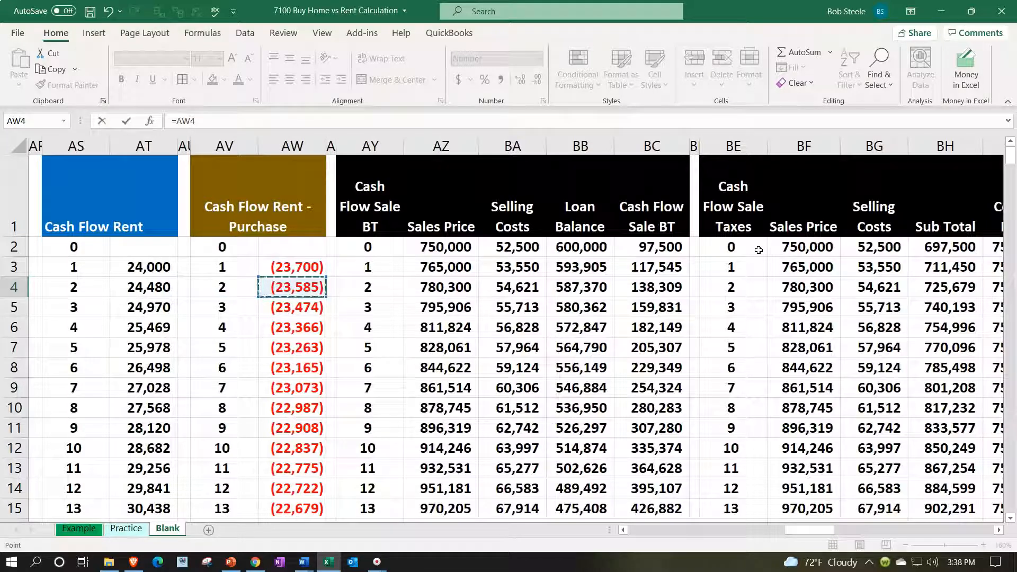
{"action": "type", "text": "+"}
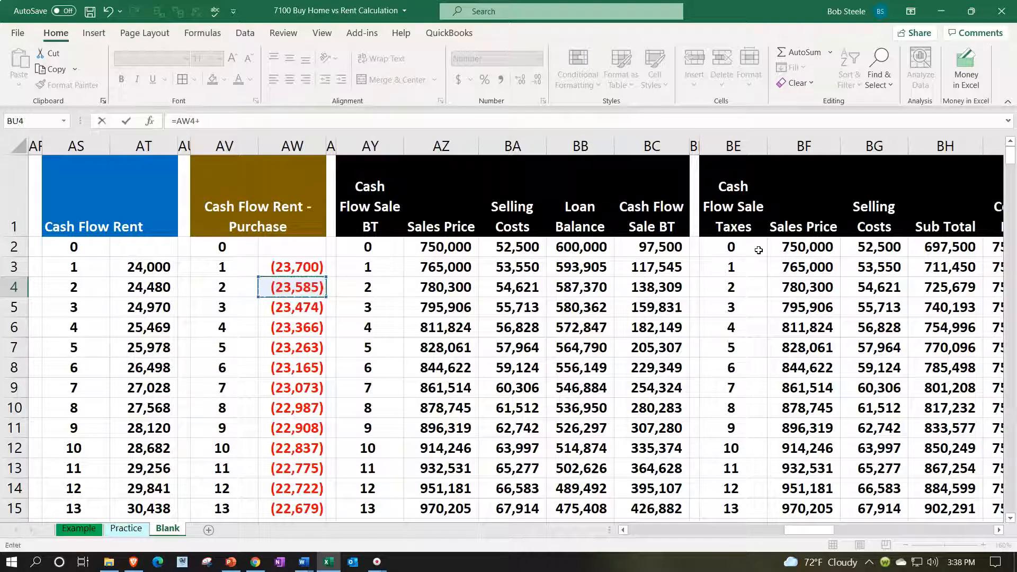
{"action": "key", "text": "Left"}
{"action": "key", "text": "Left"}
{"action": "key", "text": "Left"}
{"action": "key", "text": "Left"}
{"action": "key", "text": "Left"}
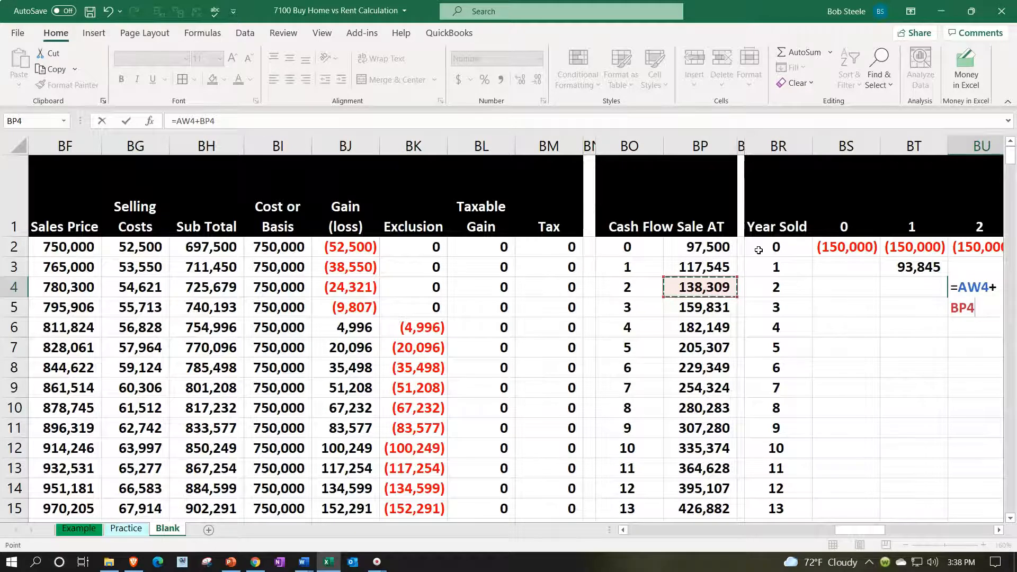
{"action": "key", "text": "Return"}
Copy the total formula from BT33 across to BU33 to total the year 2 sale column
{"action": "key", "text": "Right"}
{"action": "key", "text": "Right"}
{"action": "scroll", "coordinate": [784, 420], "scroll_direction": "down", "scroll_amount": 6}
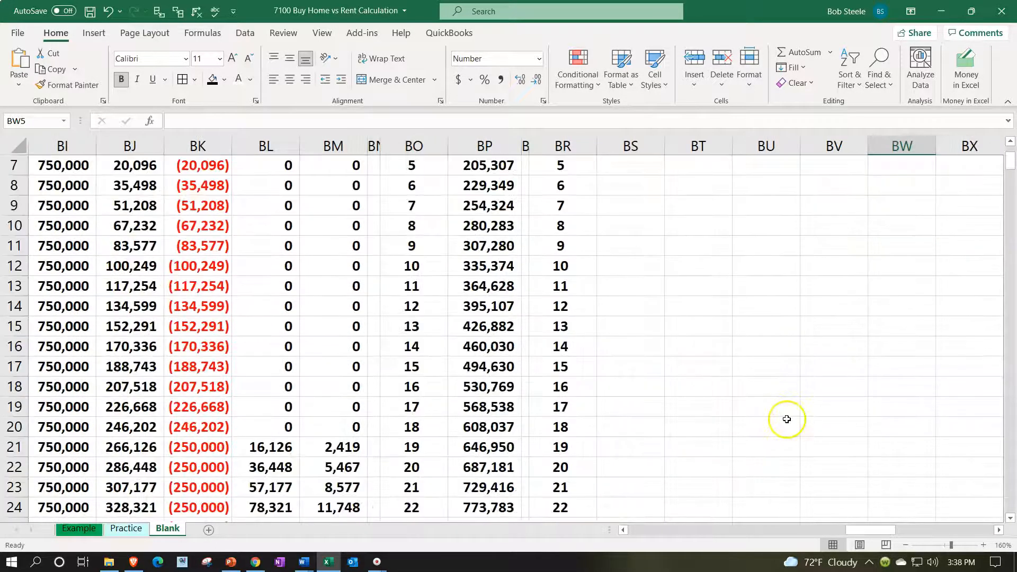
{"action": "left_click", "coordinate": [725, 447]}
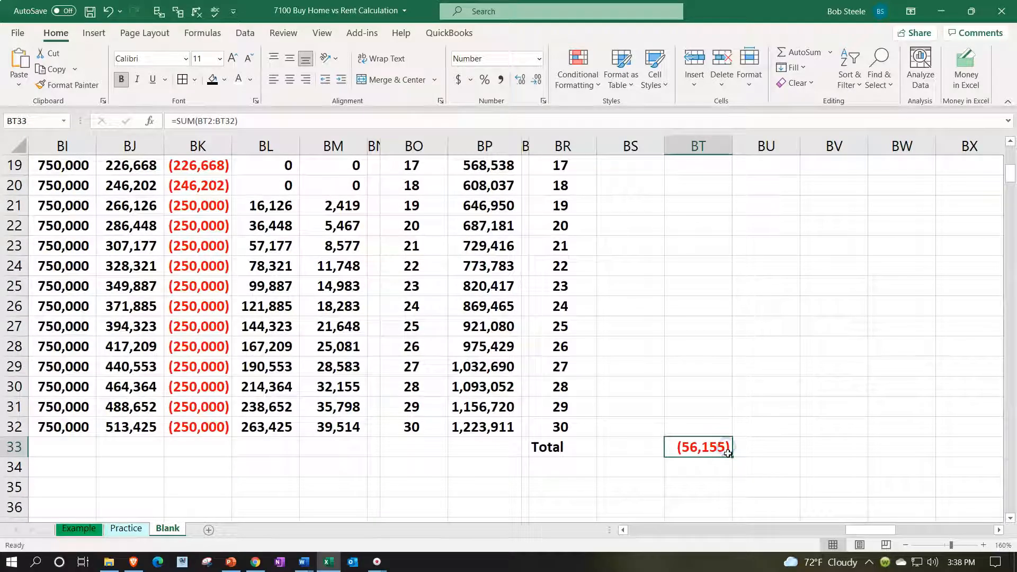
{"action": "left_click_drag", "start_coordinate": [733, 456], "coordinate": [779, 452]}
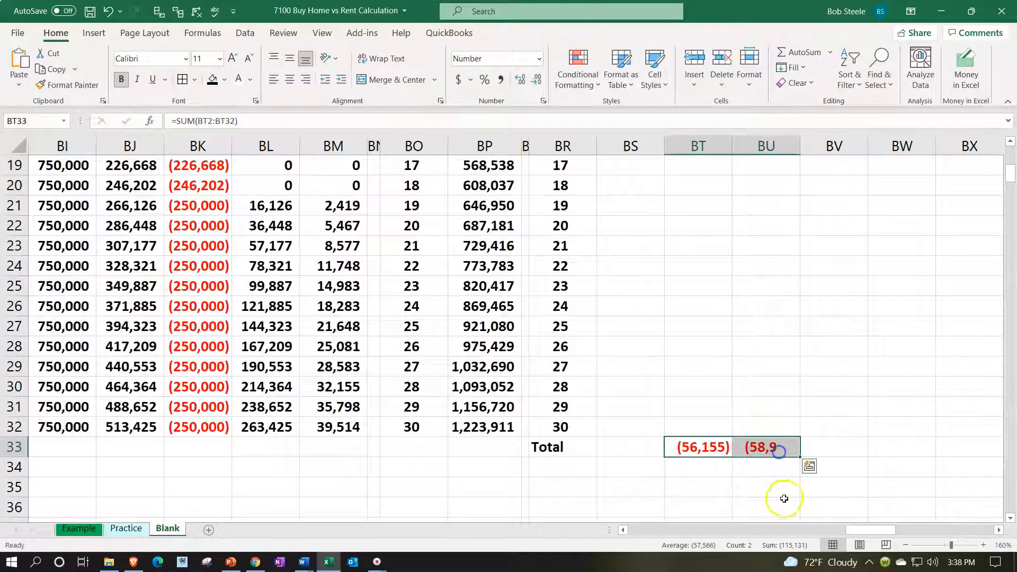
{"action": "left_click", "coordinate": [782, 498]}
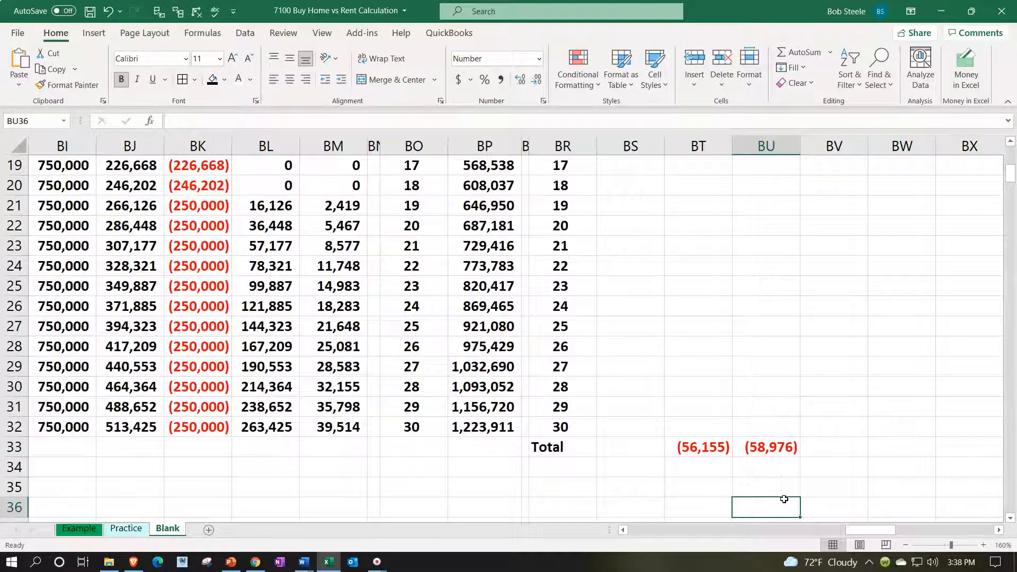
Enter the formula =AW3 in BV3, bringing the year 1 rent-minus-purchase cash flow into the year 3 sale column
{"action": "scroll", "coordinate": [784, 499], "scroll_direction": "up", "scroll_amount": 6}
{"action": "scroll", "coordinate": [784, 499], "scroll_direction": "up", "scroll_amount": 1}
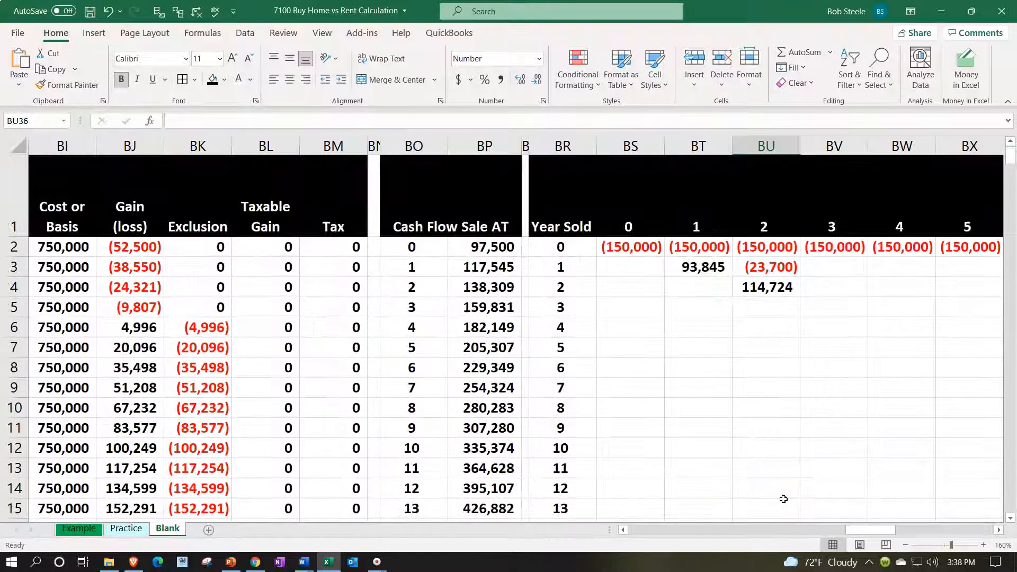
{"action": "left_click", "coordinate": [839, 269]}
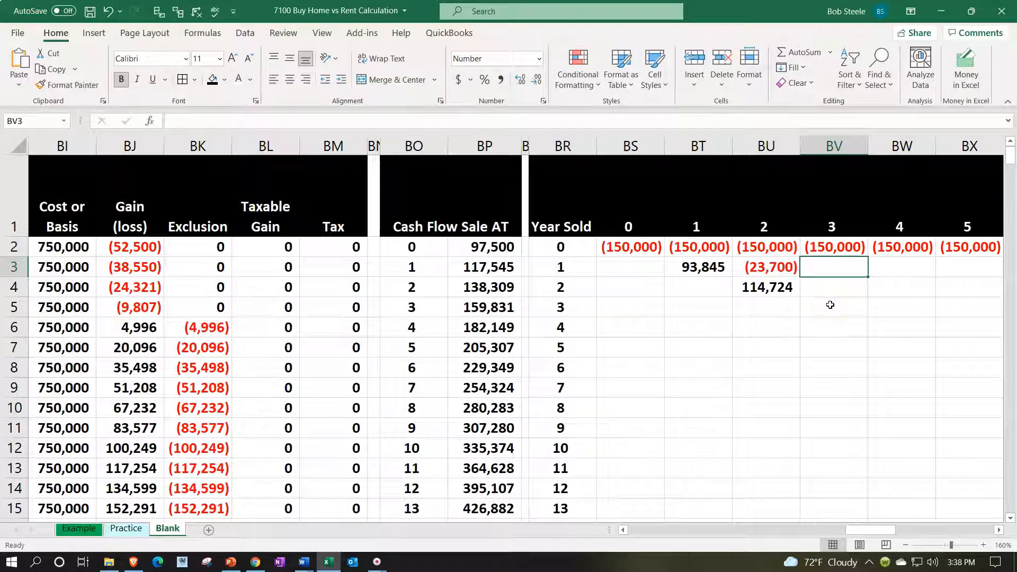
{"action": "type", "text": "="}
{"action": "key", "text": "Left"}
{"action": "key", "text": "Left"}
{"action": "key", "text": "Left"}
{"action": "key", "text": "Left"}
{"action": "key", "text": "Left"}
{"action": "key", "text": "Left"}
{"action": "key", "text": "Left"}
{"action": "key", "text": "Left"}
{"action": "key", "text": "Left"}
{"action": "key", "text": "Left"}
{"action": "key", "text": "Left"}
{"action": "key", "text": "Left"}
{"action": "key", "text": "Left"}
{"action": "key", "text": "Left"}
{"action": "key", "text": "Left"}
{"action": "key", "text": "Left"}
{"action": "key", "text": "Left"}
{"action": "key", "text": "Left"}
{"action": "key", "text": "Left"}
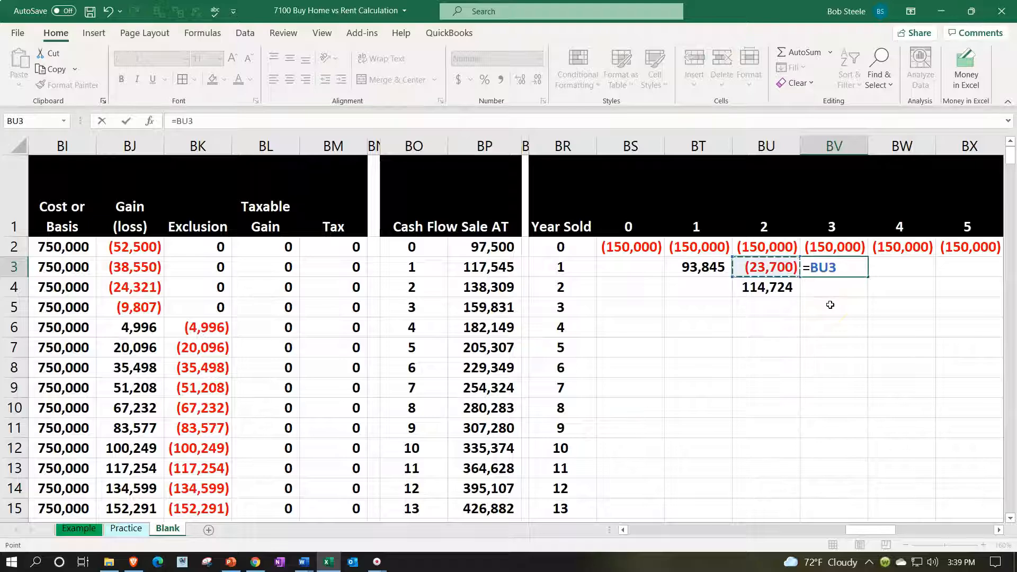
{"action": "key", "text": "Left"}
{"action": "key", "text": "Left"}
{"action": "key", "text": "Left"}
{"action": "key", "text": "Left"}
{"action": "key", "text": "Left"}
{"action": "key", "text": "Left"}
{"action": "key", "text": "Left"}
{"action": "key", "text": "Left"}
{"action": "key", "text": "Left"}
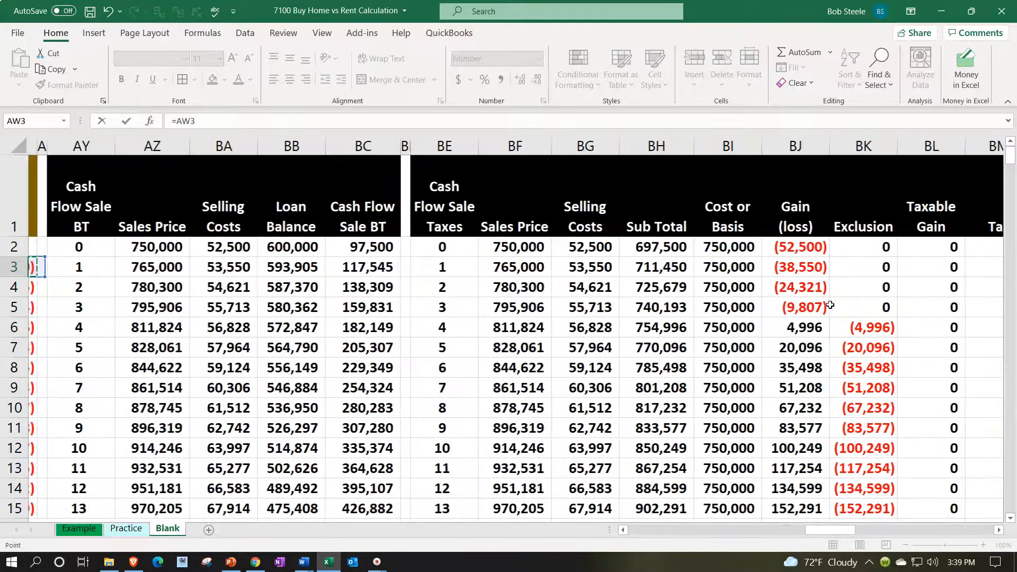
{"action": "key", "text": "Right"}
{"action": "key", "text": "Right"}
{"action": "key", "text": "Right"}
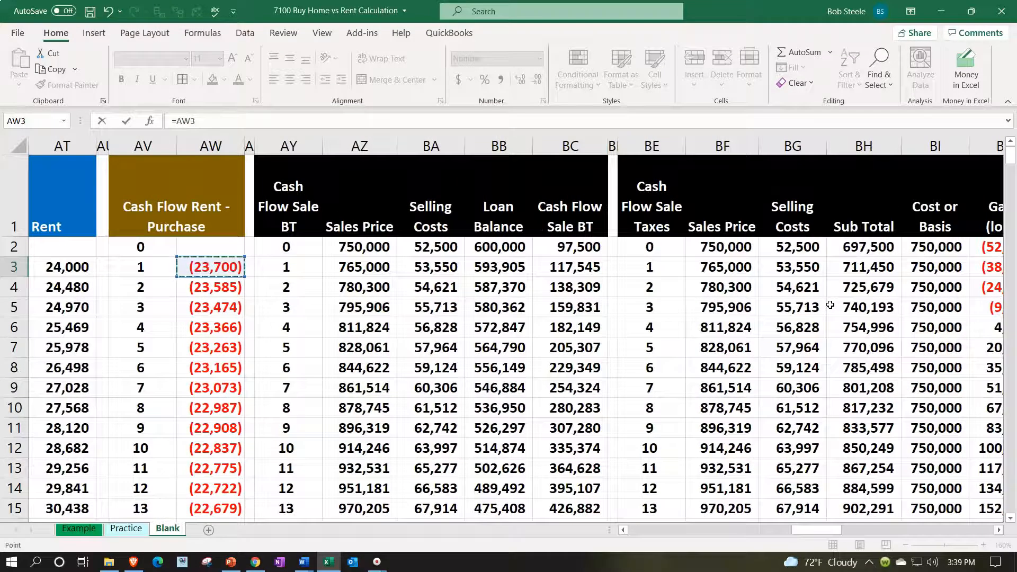
{"action": "key", "text": "Return"}
{"action": "key", "text": "Up"}
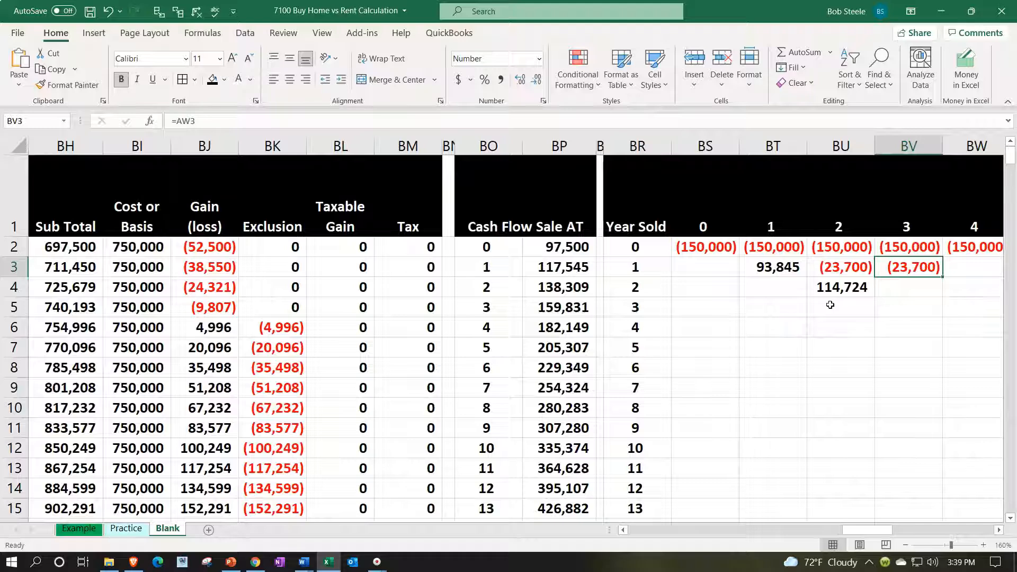
Enter the formula =AW4 in BV4, bringing the year 2 rent-minus-purchase cash flow into the year 3 sale column
{"action": "key", "text": "Down"}
{"action": "type", "text": "="}
{"action": "key", "text": "Left"}
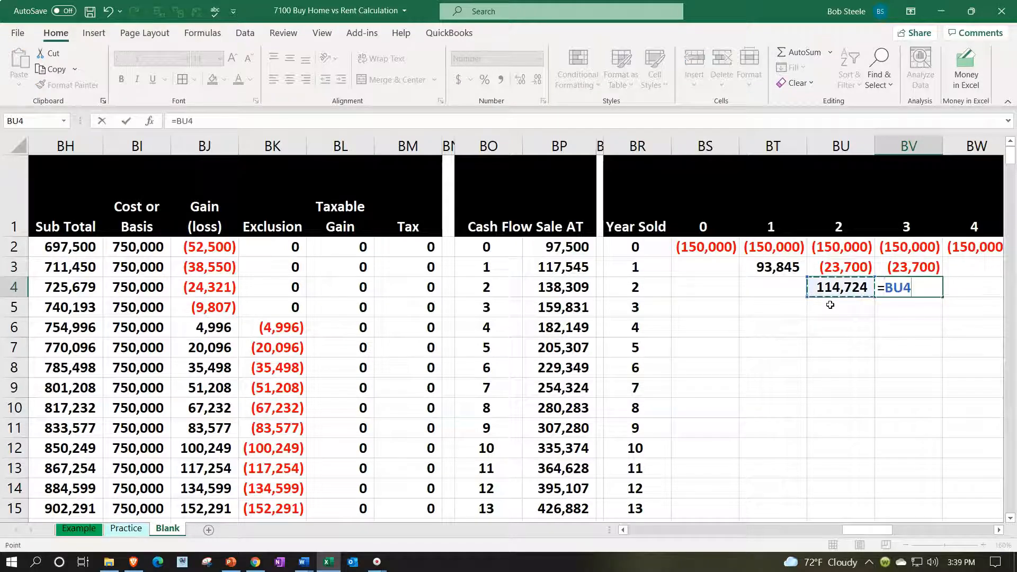
{"action": "key", "text": "Left"}
{"action": "key", "text": "Left"}
{"action": "key", "text": "Left"}
{"action": "key", "text": "Left"}
{"action": "key", "text": "Left"}
{"action": "key", "text": "Left"}
{"action": "key", "text": "Left"}
{"action": "key", "text": "Left"}
{"action": "key", "text": "Left"}
{"action": "key", "text": "Left"}
{"action": "key", "text": "Left"}
{"action": "key", "text": "Left"}
{"action": "key", "text": "Left"}
{"action": "key", "text": "Left"}
{"action": "key", "text": "Left"}
{"action": "key", "text": "Left"}
{"action": "key", "text": "Left"}
{"action": "key", "text": "Left"}
{"action": "key", "text": "Left"}
{"action": "key", "text": "Left"}
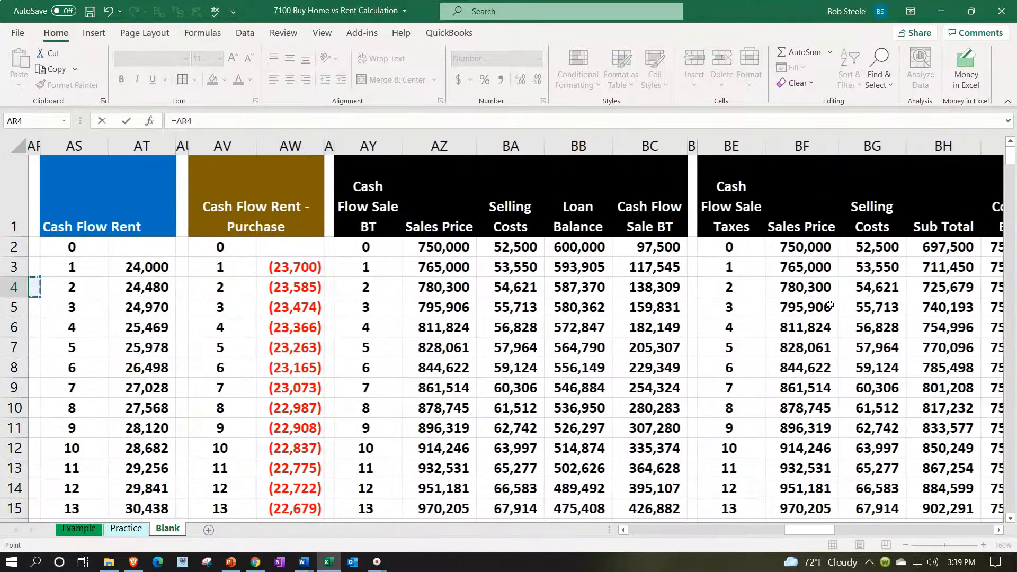
{"action": "key", "text": "Left"}
{"action": "key", "text": "Right"}
{"action": "key", "text": "Right"}
{"action": "key", "text": "Right"}
{"action": "key", "text": "Right"}
{"action": "key", "text": "Right"}
{"action": "key", "text": "Right"}
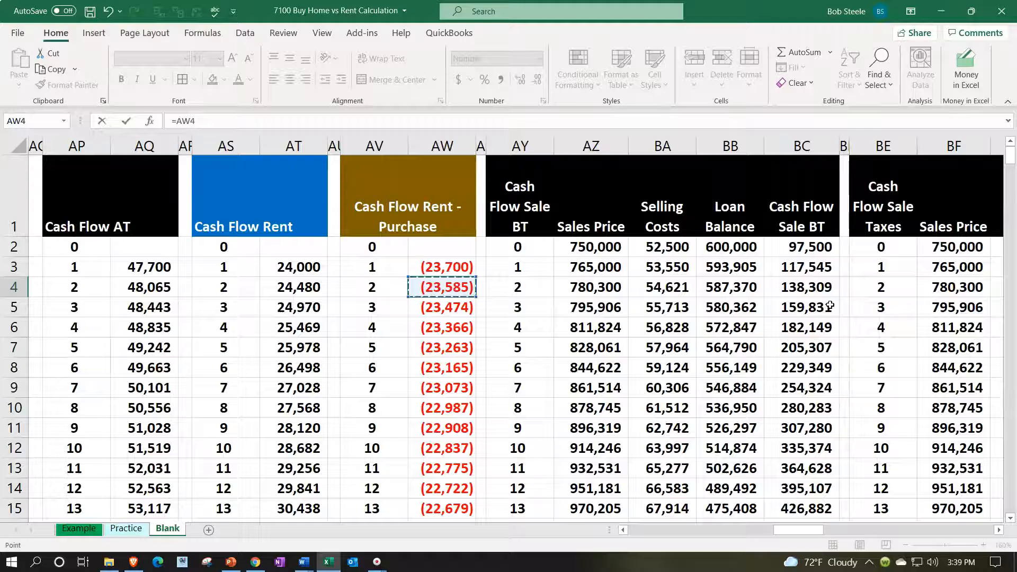
{"action": "key", "text": "Return"}
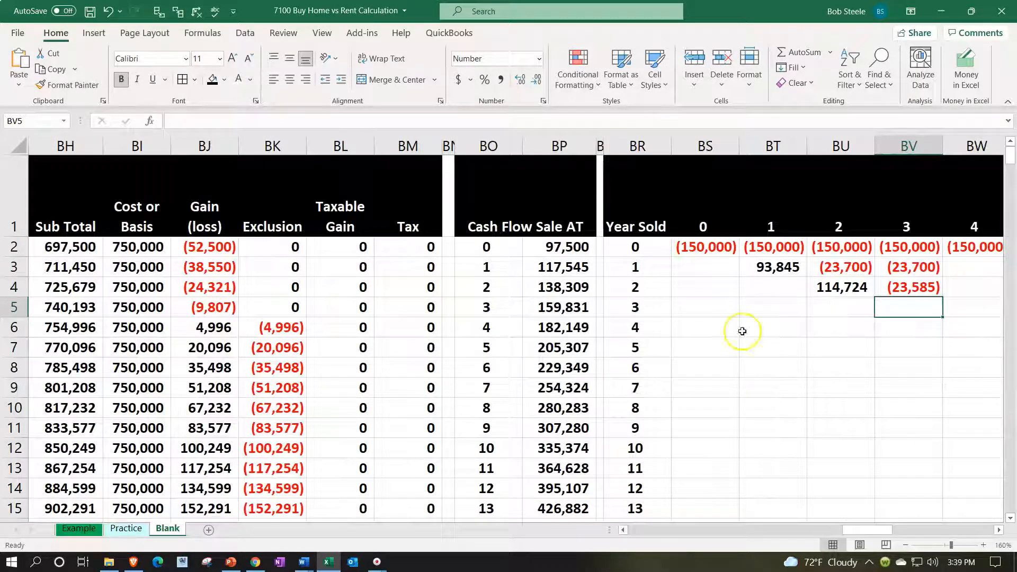
Enter the formula =AW5+BP5 in BV5, adding the year 3 rent-minus-purchase cash flow to the year 3 after-tax sale cash flow
{"action": "type", "text": "="}
{"action": "key", "text": "Left"}
{"action": "key", "text": "Left"}
{"action": "key", "text": "Left"}
{"action": "key", "text": "Left"}
{"action": "key", "text": "Left"}
{"action": "key", "text": "Left"}
{"action": "key", "text": "Left"}
{"action": "key", "text": "Left"}
{"action": "key", "text": "Left"}
{"action": "key", "text": "Left"}
{"action": "key", "text": "Left"}
{"action": "key", "text": "Left"}
{"action": "key", "text": "Left"}
{"action": "key", "text": "Left"}
{"action": "key", "text": "Left"}
{"action": "key", "text": "Left"}
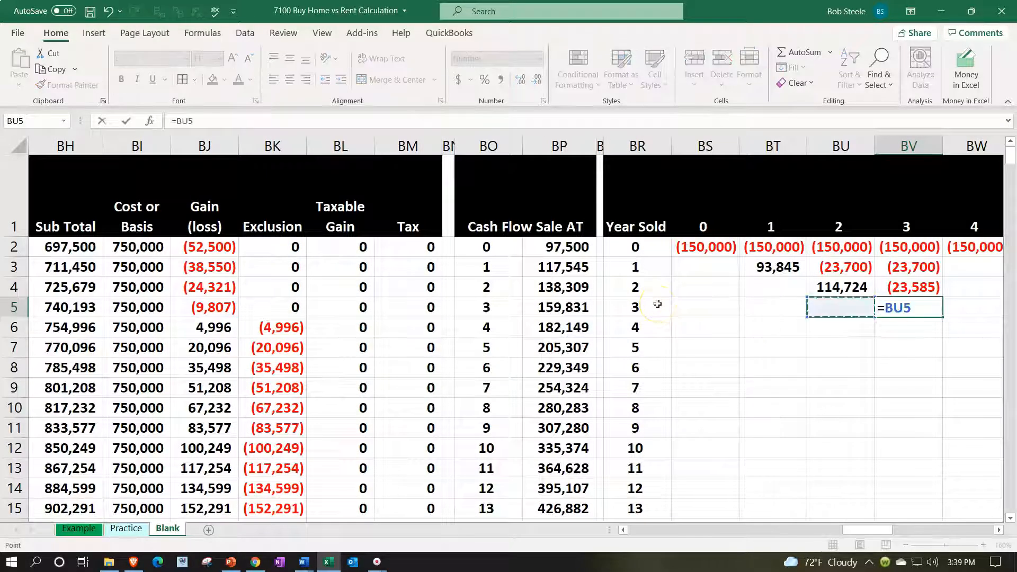
{"action": "key", "text": "Left"}
{"action": "key", "text": "Left"}
{"action": "key", "text": "Left"}
{"action": "key", "text": "Left"}
{"action": "key", "text": "Left"}
{"action": "key", "text": "Left"}
{"action": "key", "text": "Left"}
{"action": "key", "text": "Left"}
{"action": "key", "text": "Left"}
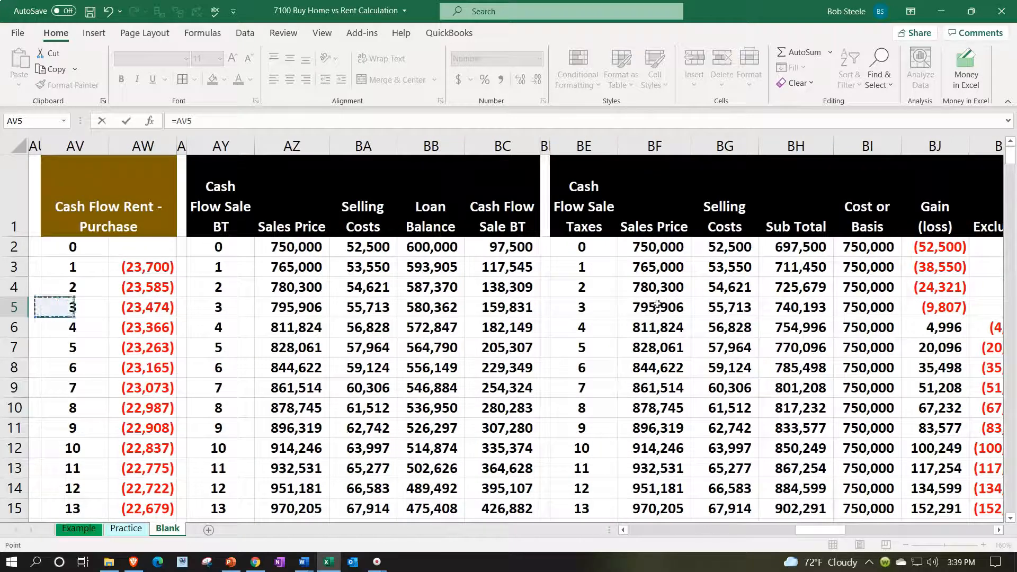
{"action": "type", "text": "+"}
{"action": "key", "text": "Left"}
{"action": "key", "text": "Left"}
{"action": "key", "text": "Left"}
{"action": "key", "text": "Left"}
{"action": "key", "text": "Left"}
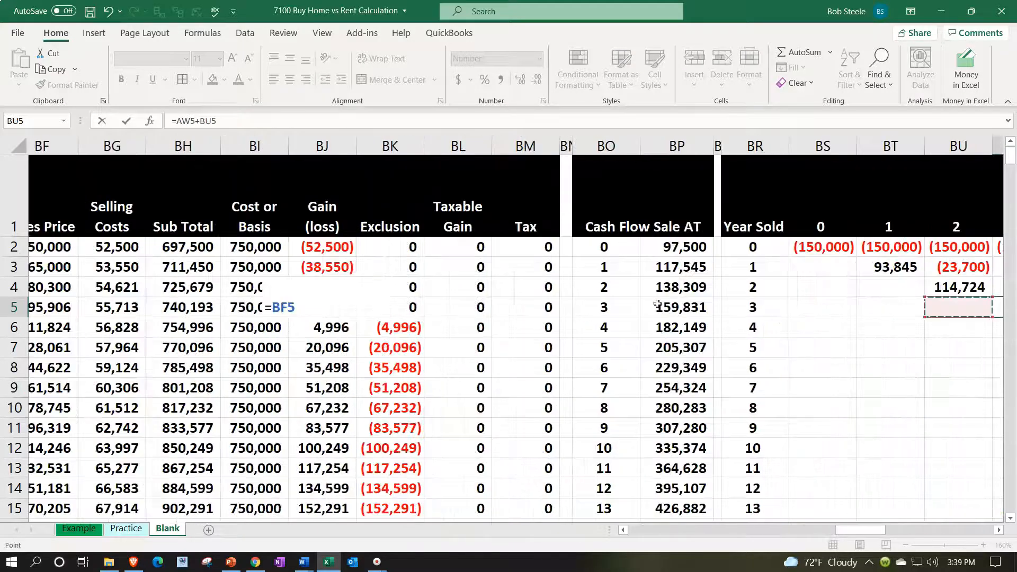
{"action": "key", "text": "Left"}
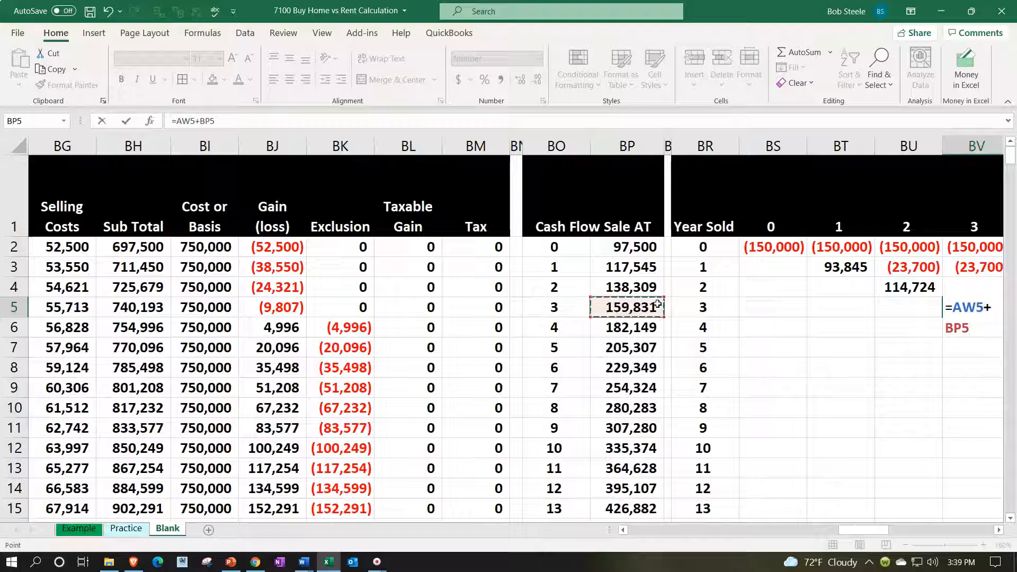
{"action": "key", "text": "Return"}
Copy the total formula from BU33 across to BV33 to total the year 3 sale column
{"action": "scroll", "coordinate": [689, 345], "scroll_direction": "down", "scroll_amount": 5}
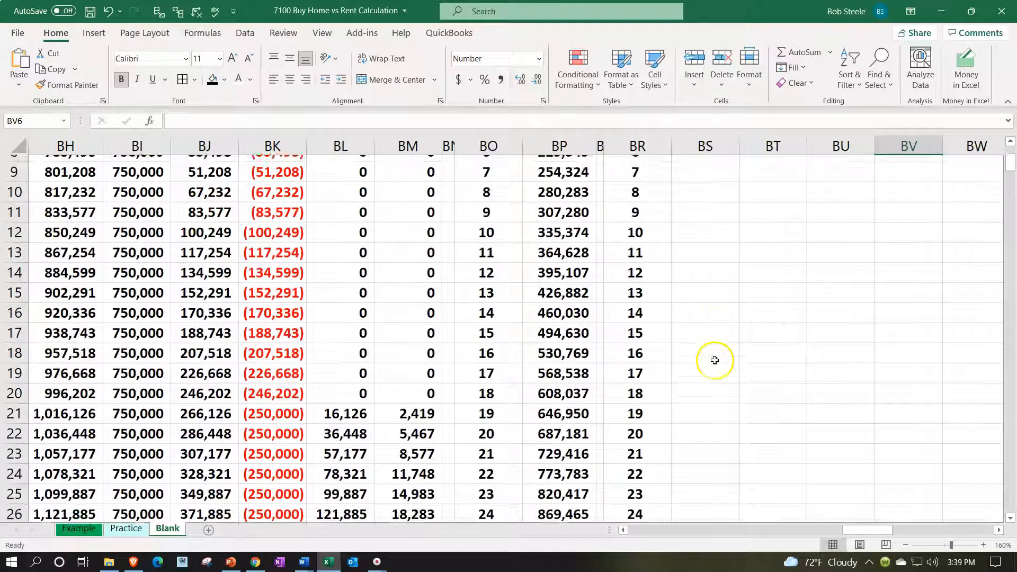
{"action": "left_click", "coordinate": [871, 505]}
{"action": "scroll", "coordinate": [872, 506], "scroll_direction": "down", "scroll_amount": 1}
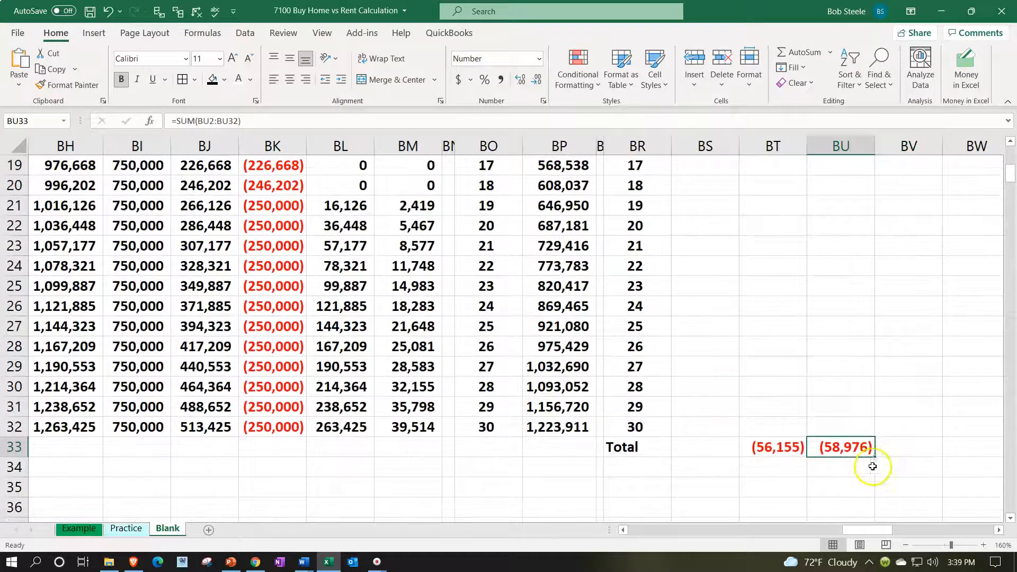
{"action": "left_click_drag", "start_coordinate": [876, 456], "coordinate": [917, 465]}
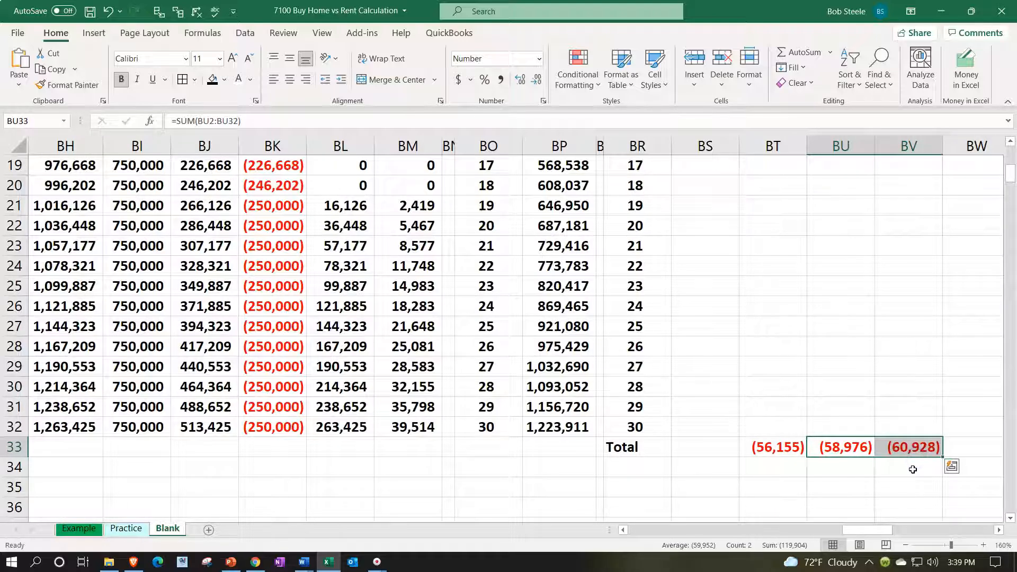
Enter the formula =AW3 in BW3, bringing the year 1 rent-minus-purchase cash flow into the year 4 sale column
{"action": "scroll", "coordinate": [913, 469], "scroll_direction": "up", "scroll_amount": 6}
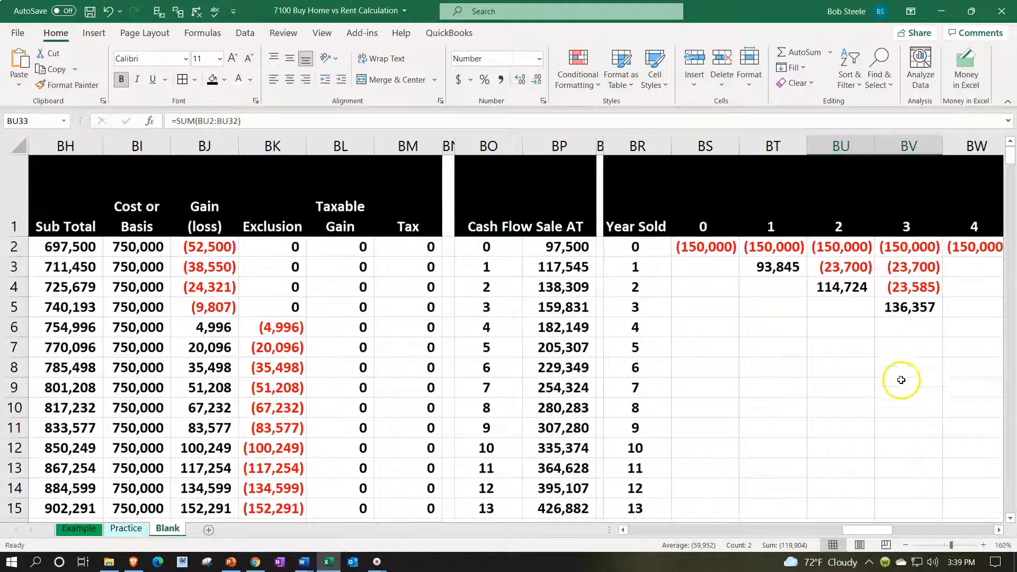
{"action": "left_click", "coordinate": [907, 327]}
{"action": "key", "text": "Right"}
{"action": "key", "text": "Right"}
{"action": "key", "text": "Up"}
{"action": "key", "text": "Up"}
{"action": "key", "text": "Up"}
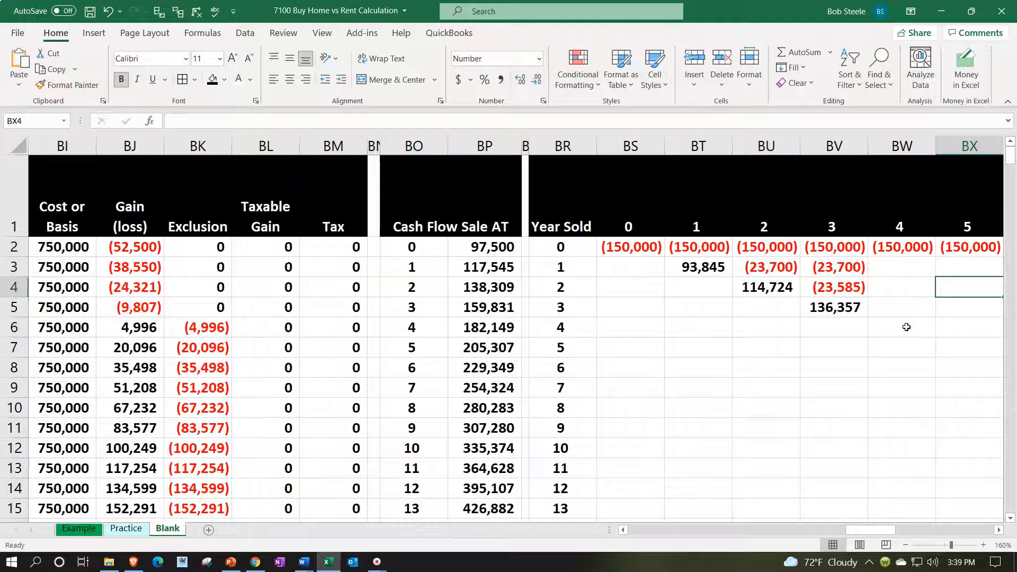
{"action": "key", "text": "Left"}
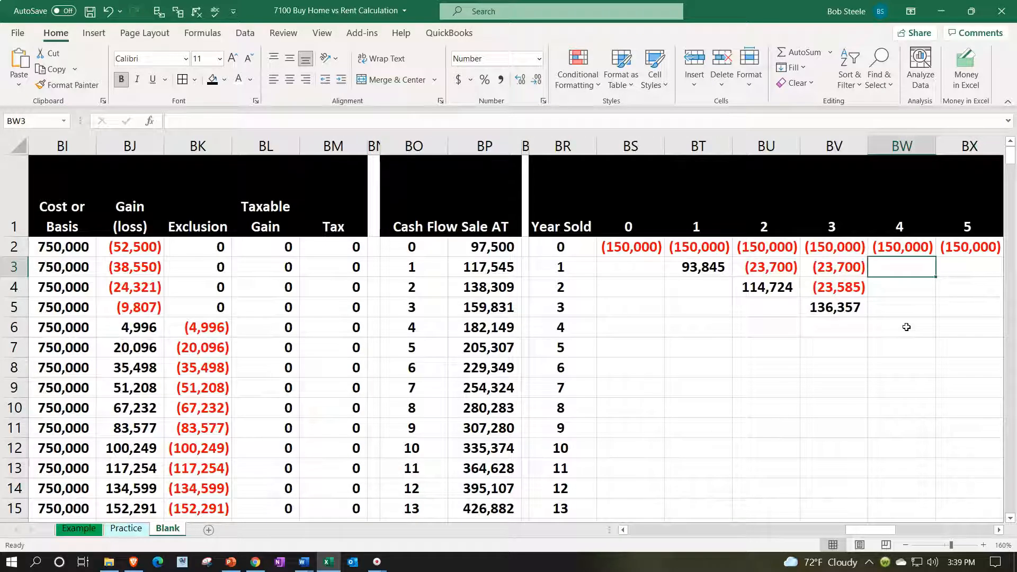
{"action": "type", "text": "="}
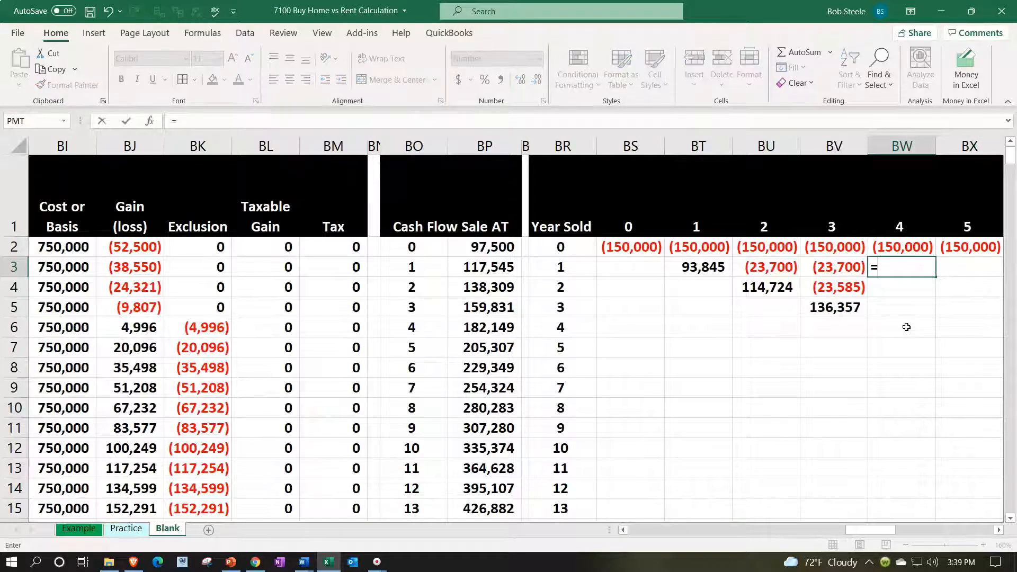
{"action": "key", "text": "Left"}
{"action": "key", "text": "Left"}
{"action": "key", "text": "Left"}
{"action": "key", "text": "Left"}
{"action": "key", "text": "Left"}
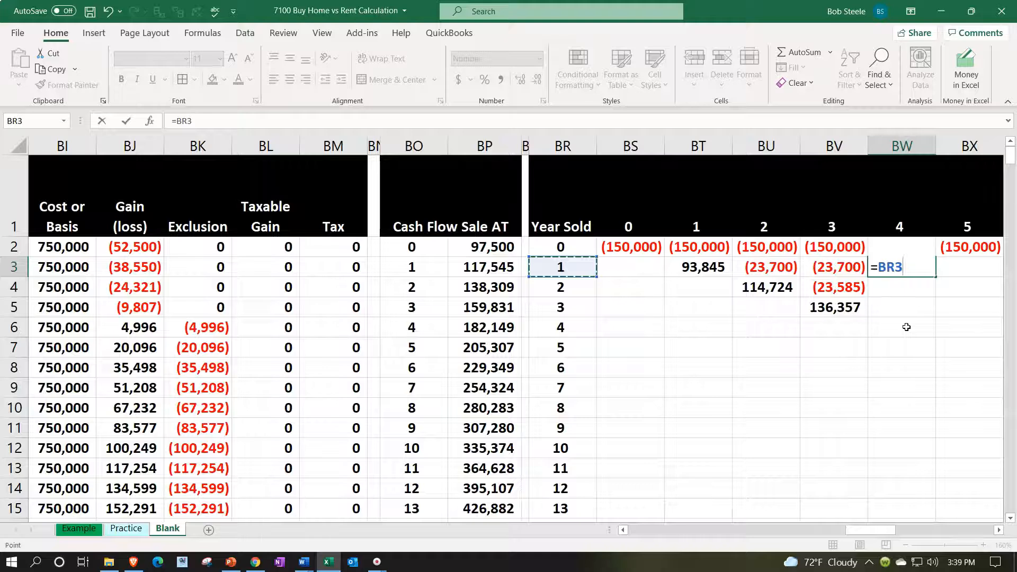
{"action": "key", "text": "Left"}
{"action": "key", "text": "Left"}
{"action": "key", "text": "Left"}
{"action": "key", "text": "Left"}
{"action": "key", "text": "Left"}
{"action": "key", "text": "Left"}
{"action": "key", "text": "Left"}
{"action": "key", "text": "Left"}
{"action": "key", "text": "Left"}
{"action": "key", "text": "Left"}
{"action": "key", "text": "Left"}
{"action": "key", "text": "Left"}
{"action": "key", "text": "Left"}
{"action": "key", "text": "Left"}
{"action": "key", "text": "Left"}
{"action": "key", "text": "Left"}
{"action": "key", "text": "Left"}
{"action": "key", "text": "Left"}
{"action": "key", "text": "Left"}
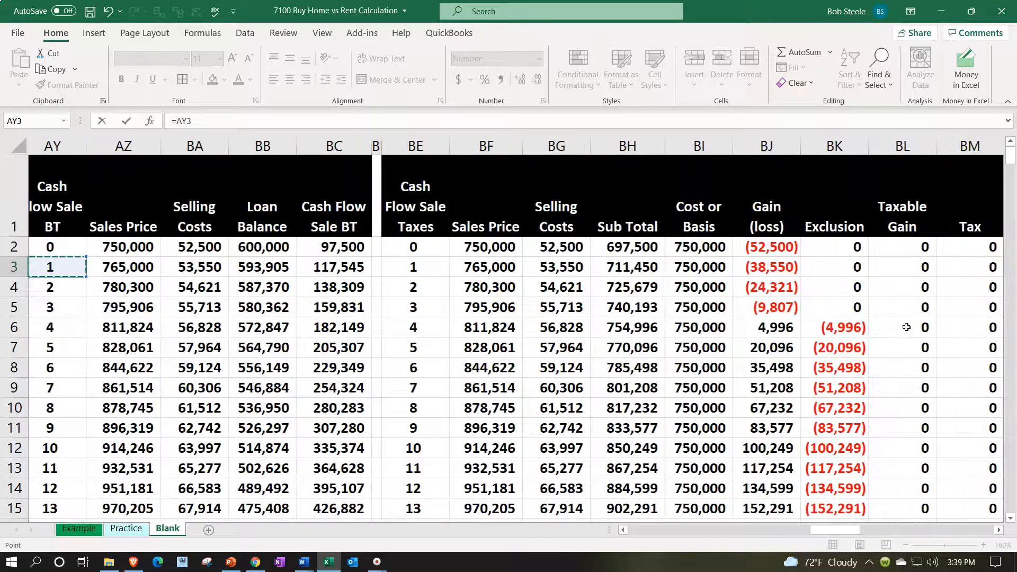
{"action": "key", "text": "Left"}
{"action": "key", "text": "Left"}
{"action": "key", "text": "Left"}
{"action": "key", "text": "Right"}
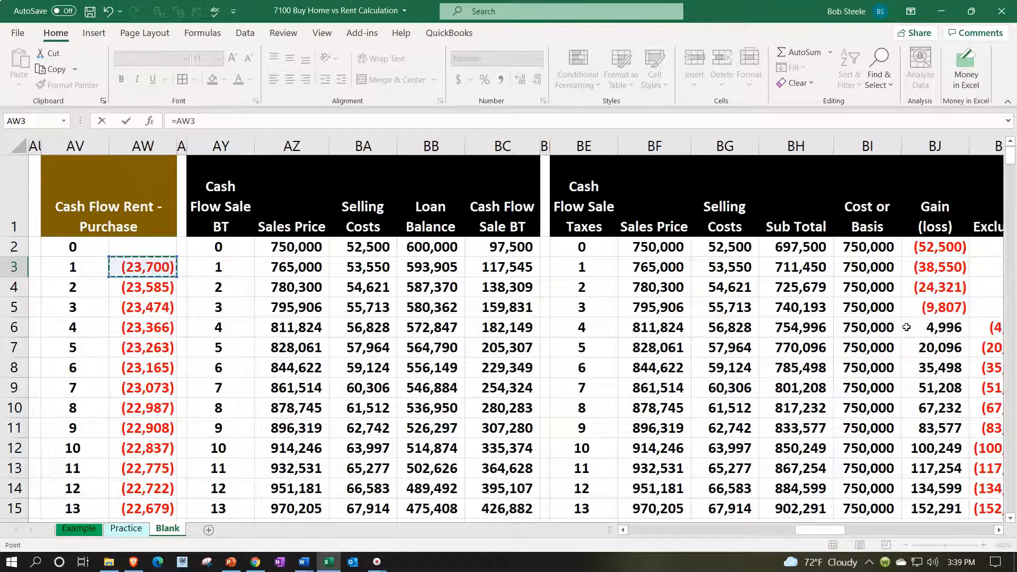
{"action": "key", "text": "Return"}
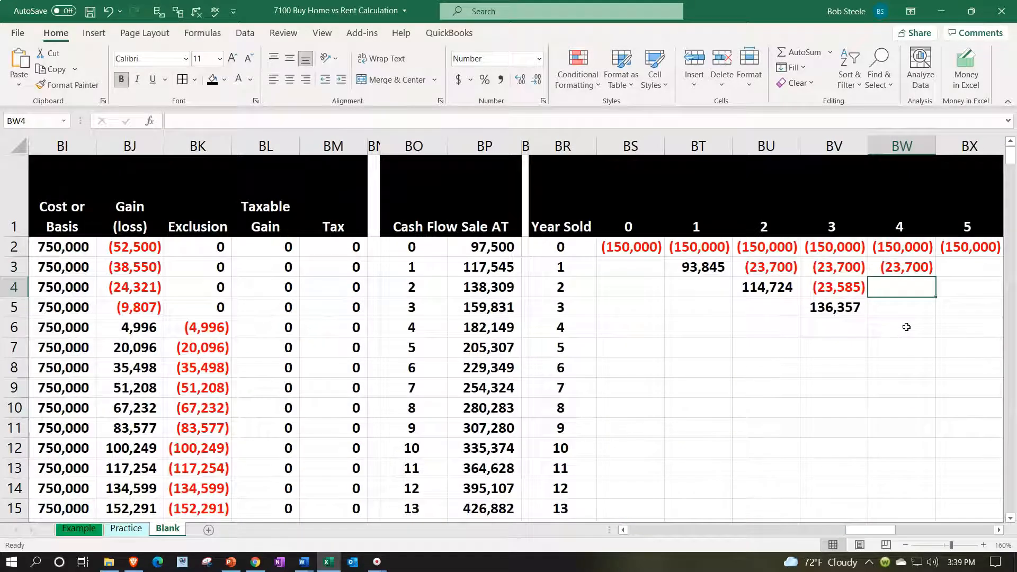
Enter the formula =AW4 in BW4, bringing the year 2 rent-minus-purchase cash flow into the year 4 sale column
{"action": "type", "text": "="}
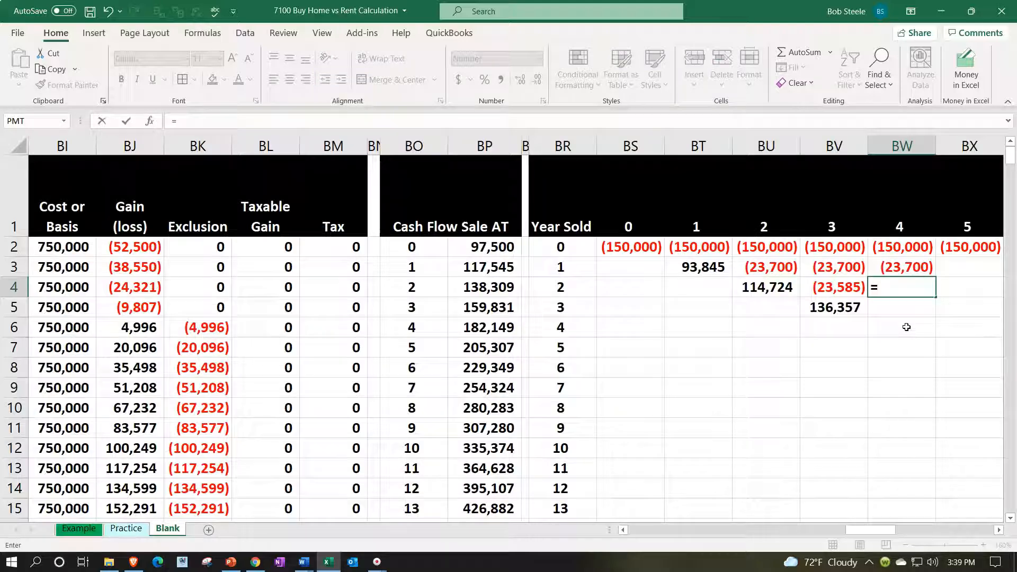
{"action": "key", "text": "Left"}
{"action": "key", "text": "Left"}
{"action": "key", "text": "Left"}
{"action": "key", "text": "Left"}
{"action": "key", "text": "Left"}
{"action": "key", "text": "Left"}
{"action": "key", "text": "Left"}
{"action": "key", "text": "Left"}
{"action": "key", "text": "Left"}
{"action": "key", "text": "Left"}
{"action": "key", "text": "Left"}
{"action": "key", "text": "Left"}
{"action": "key", "text": "Left"}
{"action": "key", "text": "Left"}
{"action": "key", "text": "Left"}
{"action": "key", "text": "Left"}
{"action": "key", "text": "Left"}
{"action": "key", "text": "Left"}
{"action": "key", "text": "Left"}
{"action": "key", "text": "Left"}
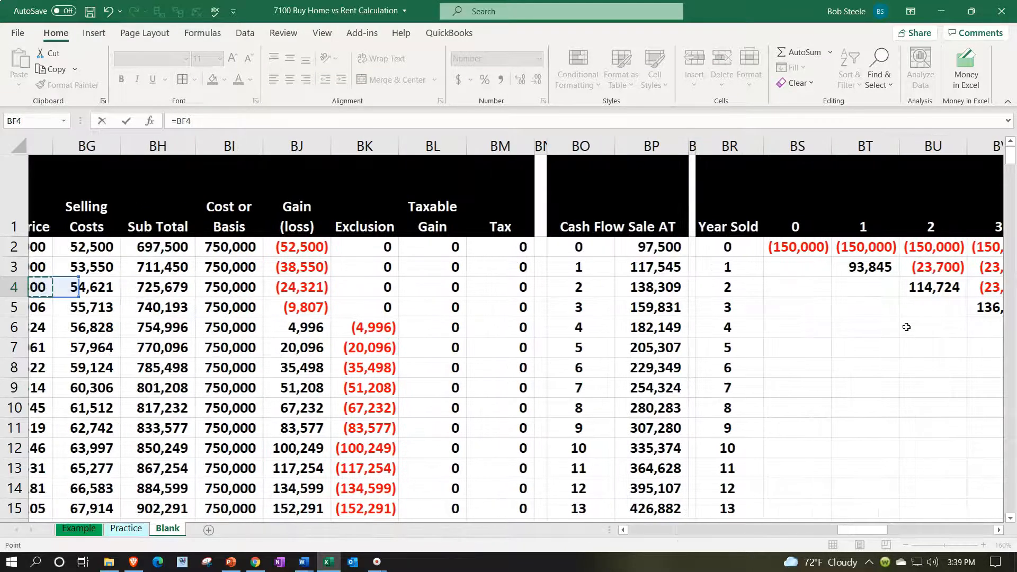
{"action": "key", "text": "Left"}
{"action": "key", "text": "Left"}
{"action": "key", "text": "Left"}
{"action": "key", "text": "Left"}
{"action": "key", "text": "Left"}
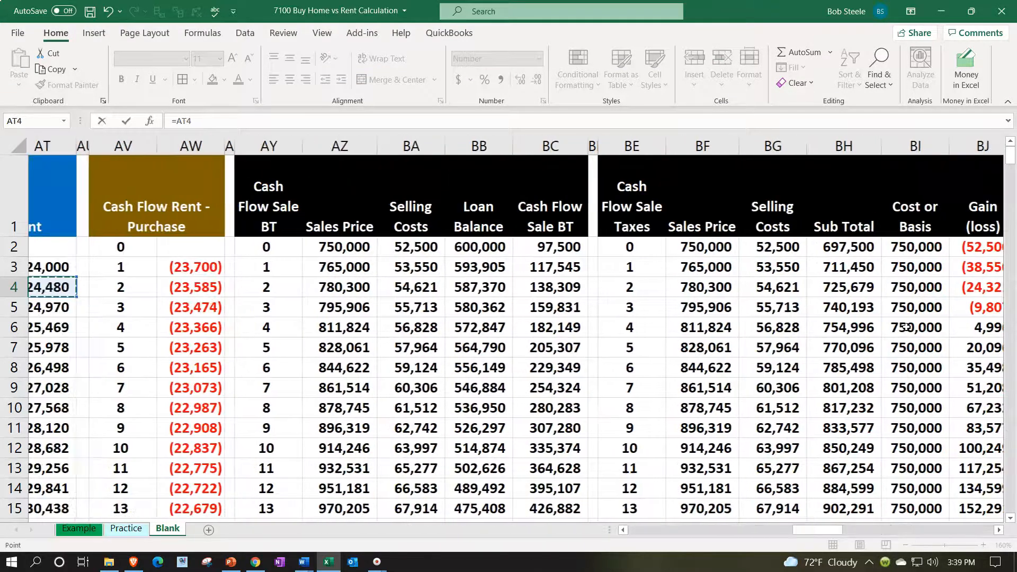
{"action": "key", "text": "Return"}
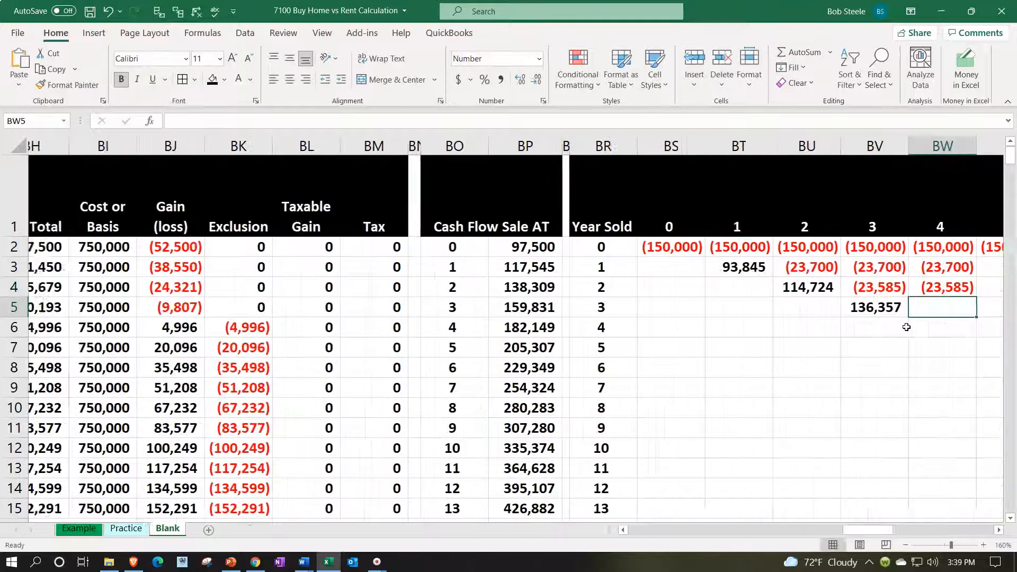
Enter the formula =AW5 in BW5, bringing the year 3 rent-minus-purchase cash flow into the year 4 sale column
{"action": "type", "text": "="}
{"action": "key", "text": "Left"}
{"action": "key", "text": "Left"}
{"action": "key", "text": "Left"}
{"action": "key", "text": "Left"}
{"action": "key", "text": "Left"}
{"action": "key", "text": "Left"}
{"action": "key", "text": "Left"}
{"action": "key", "text": "Left"}
{"action": "key", "text": "Left"}
{"action": "key", "text": "Left"}
{"action": "key", "text": "Left"}
{"action": "key", "text": "Left"}
{"action": "key", "text": "Left"}
{"action": "key", "text": "Left"}
{"action": "key", "text": "Left"}
{"action": "key", "text": "Left"}
{"action": "key", "text": "Left"}
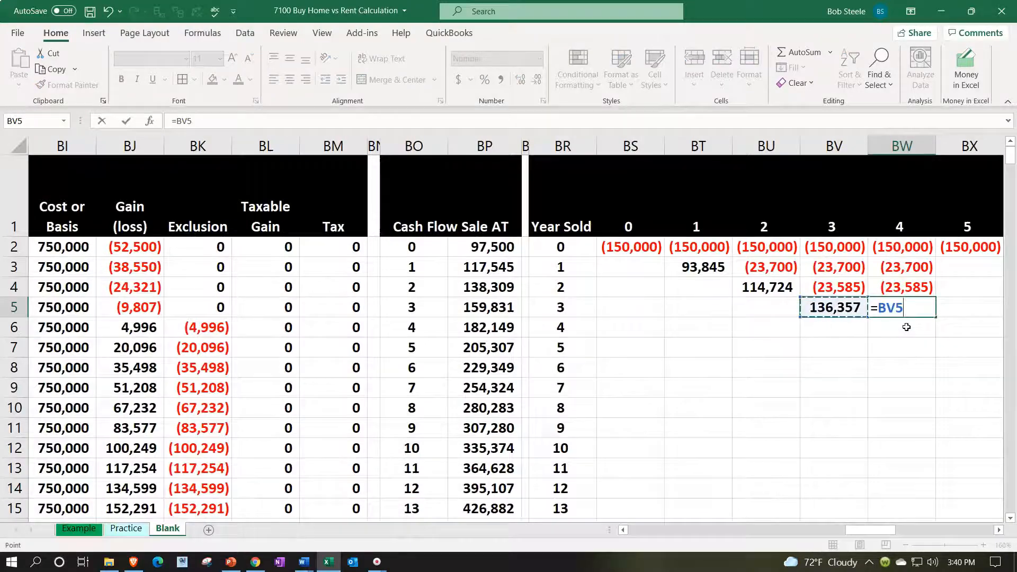
{"action": "key", "text": "Left"}
{"action": "key", "text": "Left"}
{"action": "key", "text": "Left"}
{"action": "key", "text": "Left"}
{"action": "key", "text": "Left"}
{"action": "key", "text": "Left"}
{"action": "key", "text": "Left"}
{"action": "key", "text": "Left"}
{"action": "key", "text": "Left"}
{"action": "key", "text": "Left"}
{"action": "key", "text": "Left"}
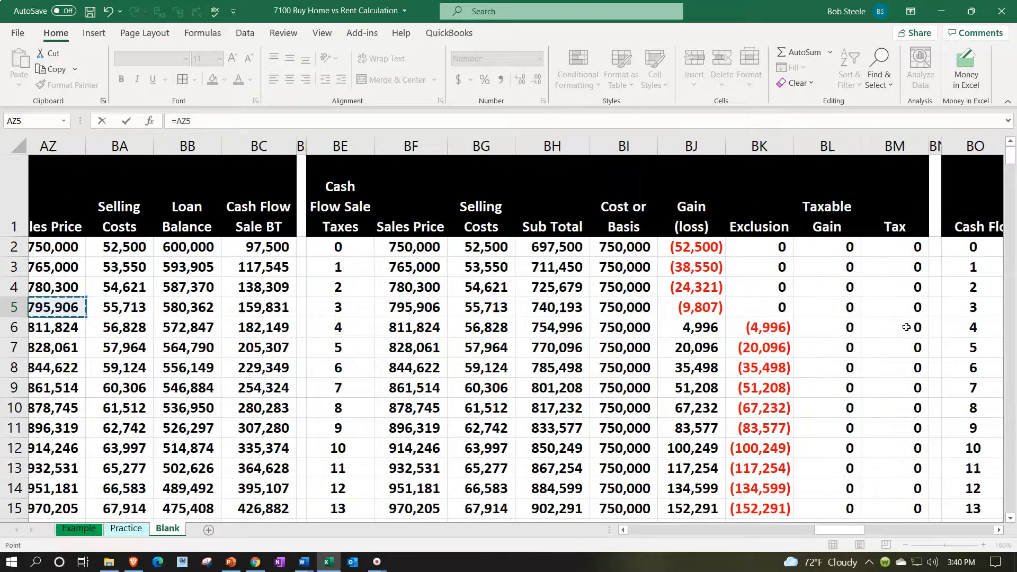
{"action": "key", "text": "Right"}
{"action": "key", "text": "Right"}
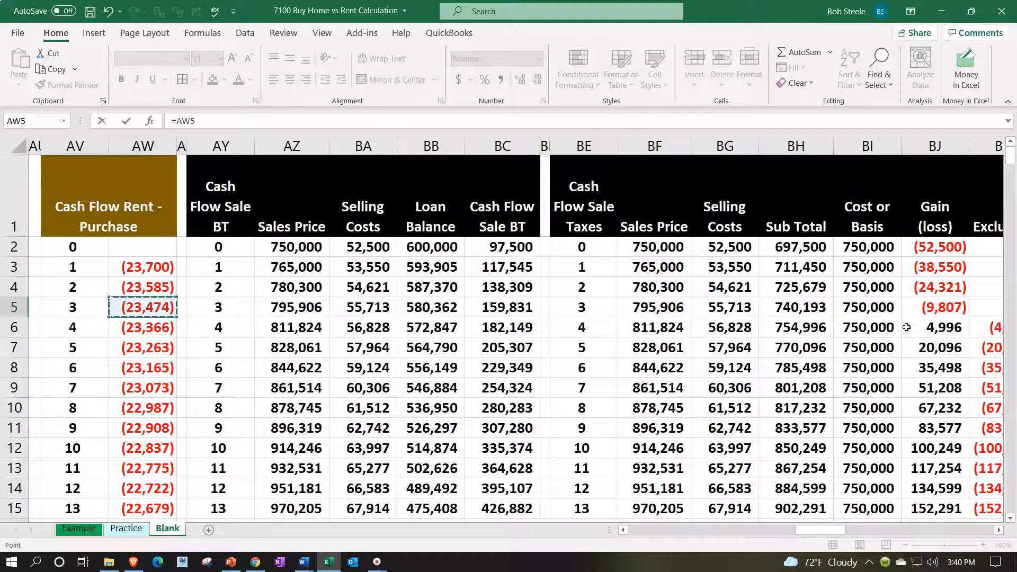
{"action": "key", "text": "Return"}
{"action": "key", "text": "Right"}
{"action": "key", "text": "Left"}
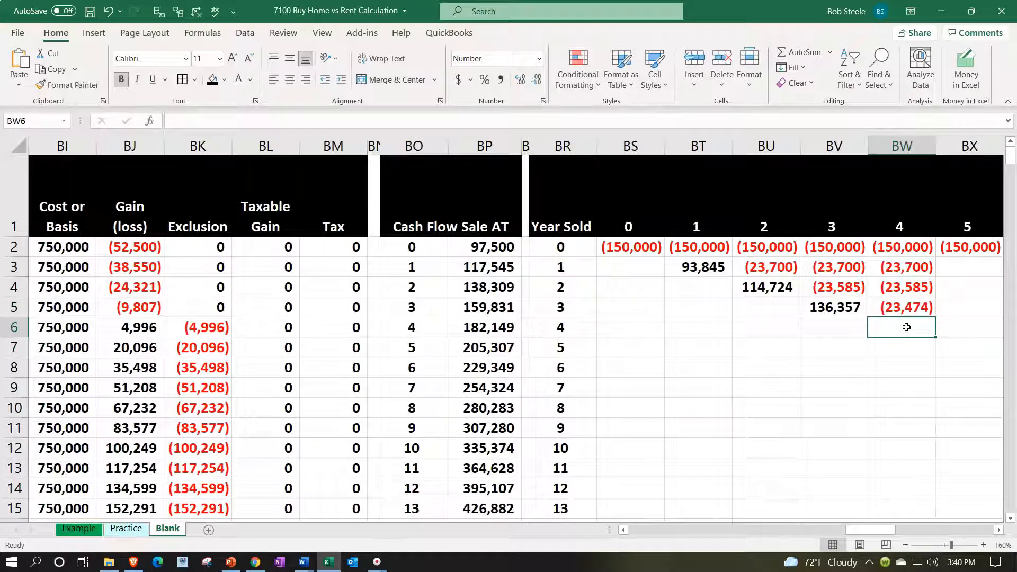
Enter the formula =AW6+BP6 in BW6, combining the year 4 rent-minus-purchase and after-tax sale cash flows in the year 4 sale column
{"action": "type", "text": "="}
{"action": "key", "text": "Left"}
{"action": "key", "text": "Left"}
{"action": "key", "text": "Left"}
{"action": "key", "text": "Left"}
{"action": "key", "text": "Left"}
{"action": "key", "text": "Left"}
{"action": "key", "text": "Left"}
{"action": "key", "text": "Left"}
{"action": "key", "text": "Left"}
{"action": "key", "text": "Left"}
{"action": "key", "text": "Left"}
{"action": "key", "text": "Left"}
{"action": "key", "text": "Left"}
{"action": "key", "text": "Left"}
{"action": "key", "text": "Left"}
{"action": "key", "text": "Left"}
{"action": "key", "text": "Left"}
{"action": "key", "text": "Left"}
{"action": "key", "text": "Left"}
{"action": "key", "text": "Left"}
{"action": "key", "text": "Left"}
{"action": "key", "text": "Left"}
{"action": "key", "text": "Left"}
{"action": "key", "text": "Left"}
{"action": "key", "text": "Left"}
{"action": "key", "text": "Left"}
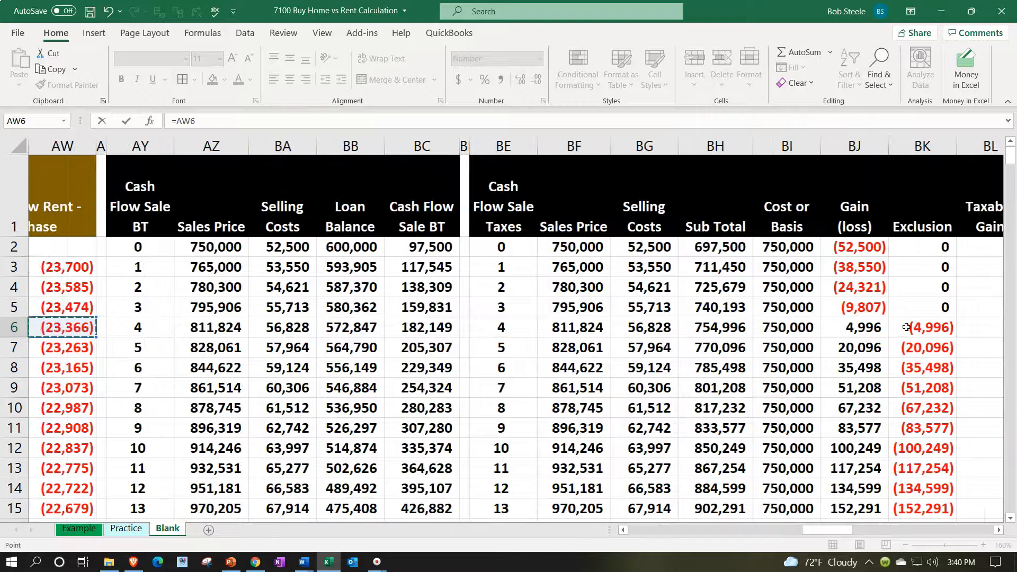
{"action": "type", "text": "+"}
{"action": "key", "text": "Left"}
{"action": "key", "text": "Left"}
{"action": "key", "text": "Left"}
{"action": "key", "text": "Left"}
{"action": "key", "text": "Left"}
{"action": "key", "text": "Left"}
{"action": "key", "text": "Left"}
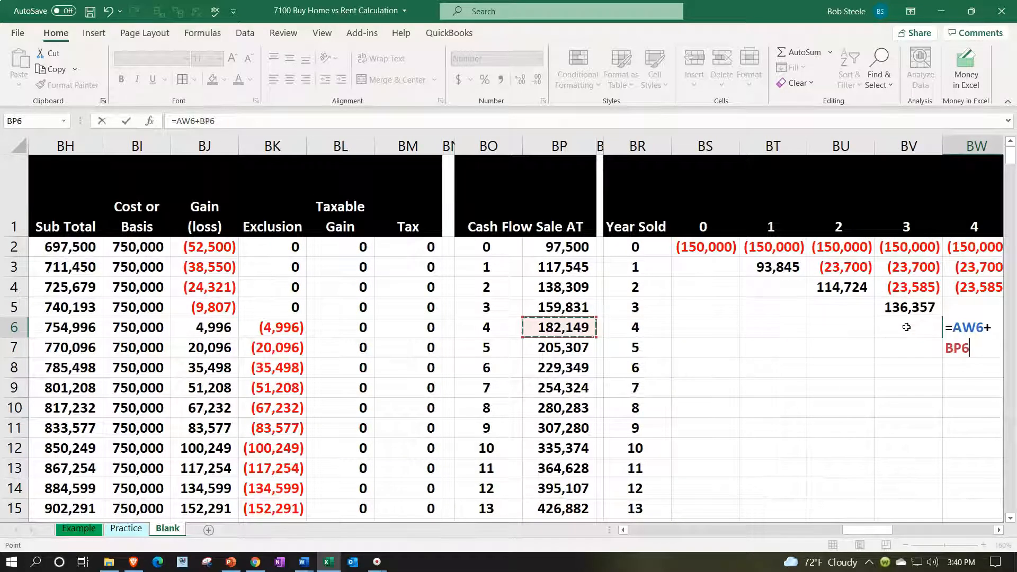
{"action": "key", "text": "Return"}
Copy the total formula from BV33 across to BW33 to total the year 4 sale column
{"action": "key", "text": "Right"}
{"action": "key", "text": "Right"}
{"action": "scroll", "coordinate": [906, 325], "scroll_direction": "down", "scroll_amount": 5}
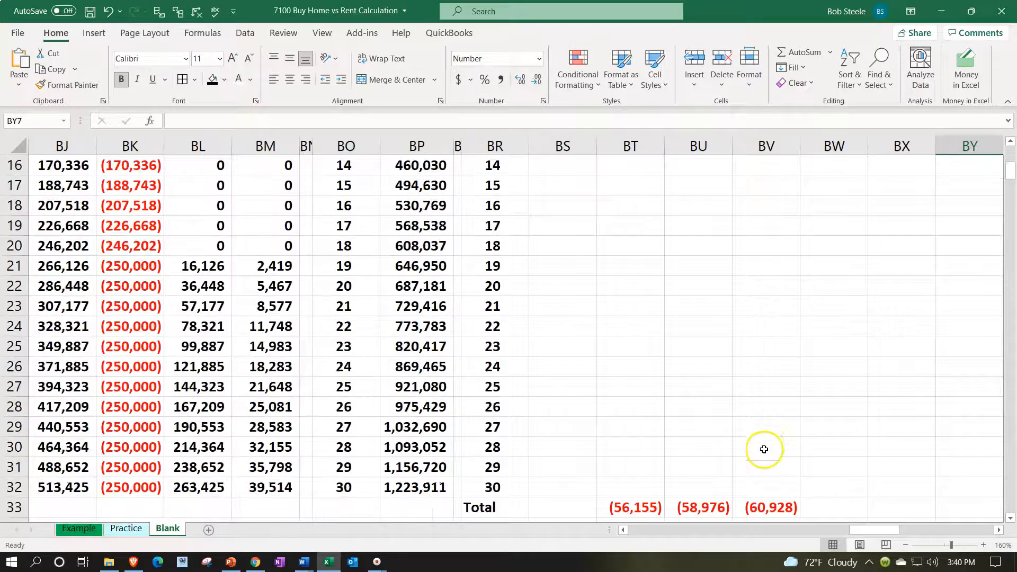
{"action": "scroll", "coordinate": [764, 450], "scroll_direction": "down", "scroll_amount": 1}
{"action": "left_click", "coordinate": [779, 445]}
{"action": "left_click_drag", "start_coordinate": [802, 455], "coordinate": [836, 462]}
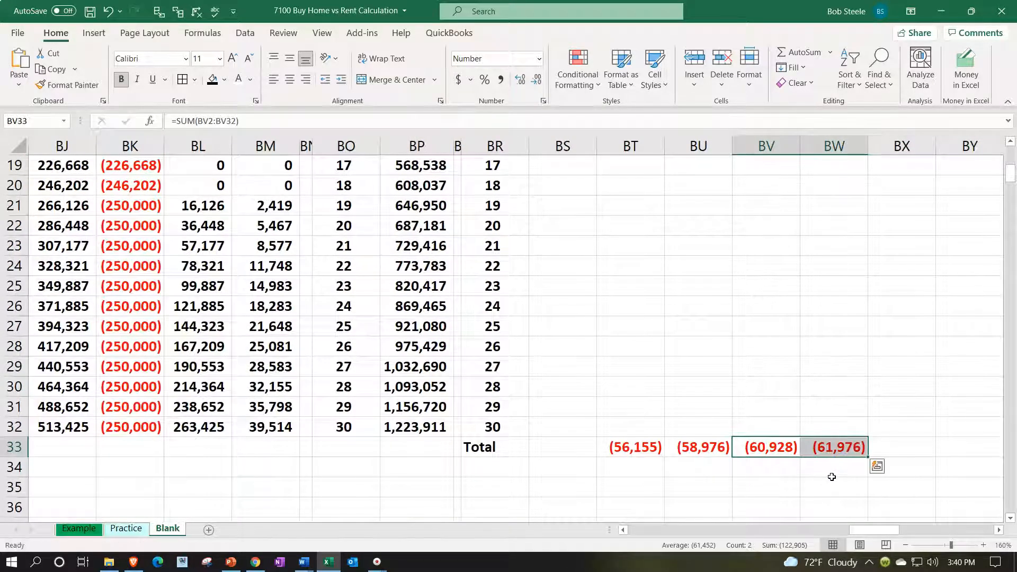
Enter the formula =AW3 in BX3, bringing the year 1 rent-minus-purchase cash flow into the year 5 sale column
{"action": "scroll", "coordinate": [833, 477], "scroll_direction": "up", "scroll_amount": 5}
{"action": "left_click", "coordinate": [883, 279]}
{"action": "scroll", "coordinate": [882, 279], "scroll_direction": "up", "scroll_amount": 1}
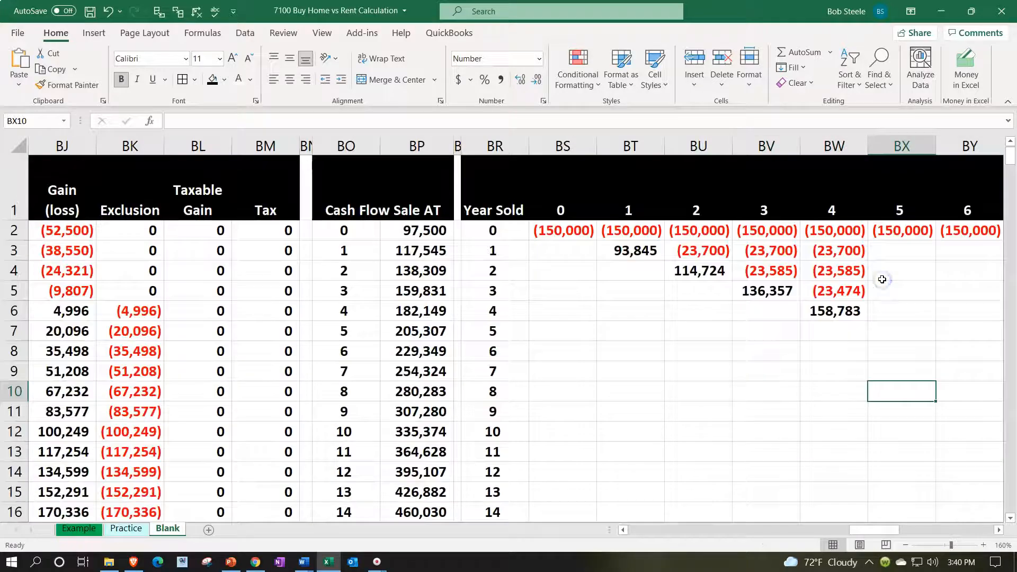
{"action": "left_click", "coordinate": [901, 267]}
{"action": "type", "text": "="}
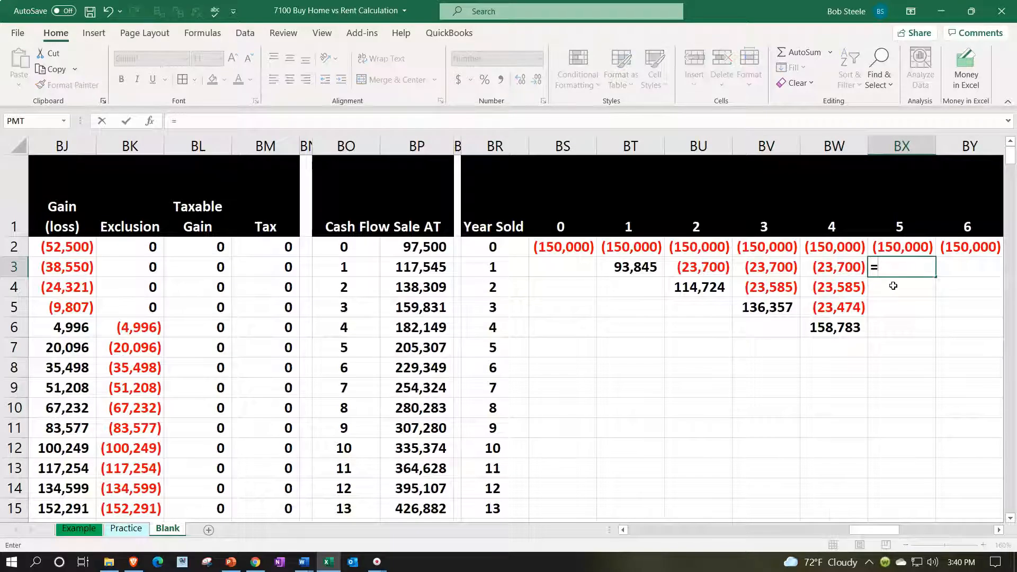
{"action": "key", "text": "Left"}
{"action": "key", "text": "Left"}
{"action": "key", "text": "Left"}
{"action": "key", "text": "Left"}
{"action": "key", "text": "Left"}
{"action": "key", "text": "Left"}
{"action": "key", "text": "Left"}
{"action": "key", "text": "Left"}
{"action": "key", "text": "Left"}
{"action": "key", "text": "Left"}
{"action": "key", "text": "Left"}
{"action": "key", "text": "Left"}
{"action": "key", "text": "Left"}
{"action": "key", "text": "Left"}
{"action": "key", "text": "Left"}
{"action": "key", "text": "Left"}
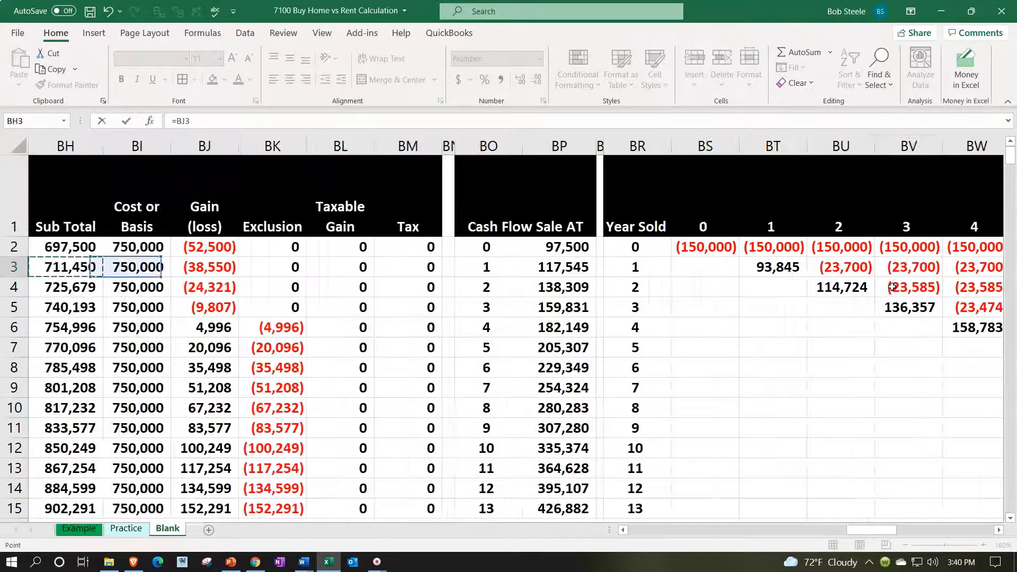
{"action": "key", "text": "Left"}
{"action": "key", "text": "Left"}
{"action": "key", "text": "Left"}
{"action": "key", "text": "Left"}
{"action": "key", "text": "Left"}
{"action": "key", "text": "Left"}
{"action": "key", "text": "Left"}
{"action": "key", "text": "Left"}
{"action": "key", "text": "Left"}
{"action": "key", "text": "Left"}
{"action": "key", "text": "Left"}
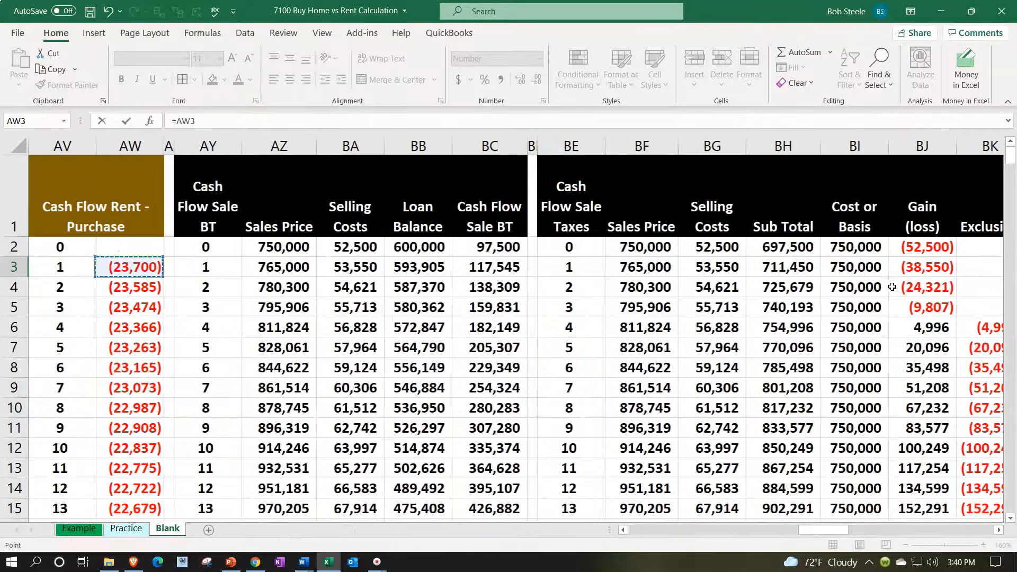
{"action": "key", "text": "Return"}
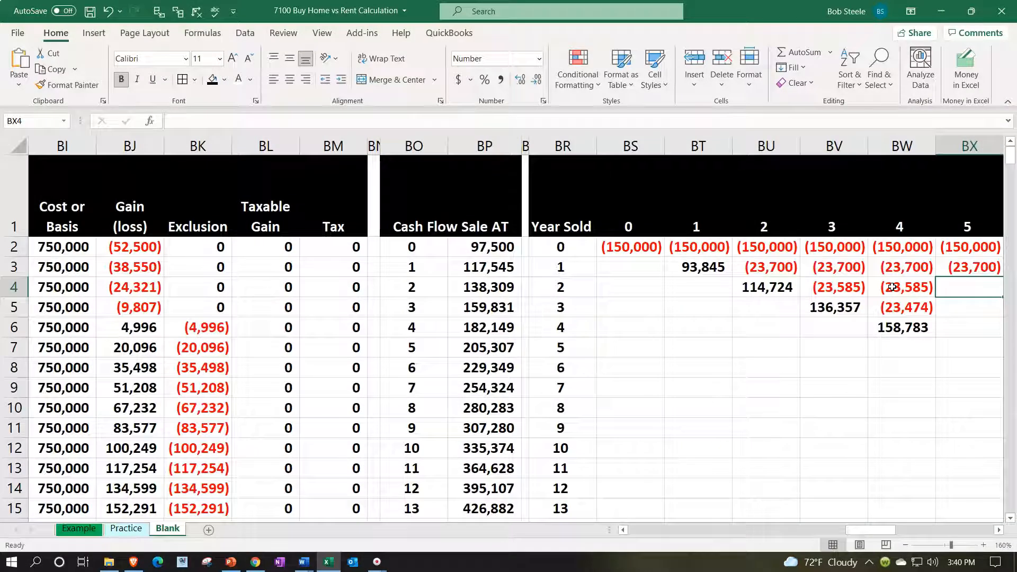
Enter the formula =AW4 in BX4, bringing the year 2 rent-minus-purchase cash flow into the year 5 sale column
{"action": "type", "text": "="}
{"action": "left_click", "coordinate": [892, 287]}
{"action": "key", "text": "Left"}
{"action": "key", "text": "Left"}
{"action": "key", "text": "Left"}
{"action": "key", "text": "Left"}
{"action": "key", "text": "Left"}
{"action": "key", "text": "Left"}
{"action": "key", "text": "Left"}
{"action": "key", "text": "Left"}
{"action": "key", "text": "Left"}
{"action": "key", "text": "Left"}
{"action": "key", "text": "Left"}
{"action": "key", "text": "Left"}
{"action": "key", "text": "Left"}
{"action": "key", "text": "Left"}
{"action": "key", "text": "Left"}
{"action": "key", "text": "Left"}
{"action": "key", "text": "Left"}
{"action": "key", "text": "Left"}
{"action": "key", "text": "Left"}
{"action": "key", "text": "Left"}
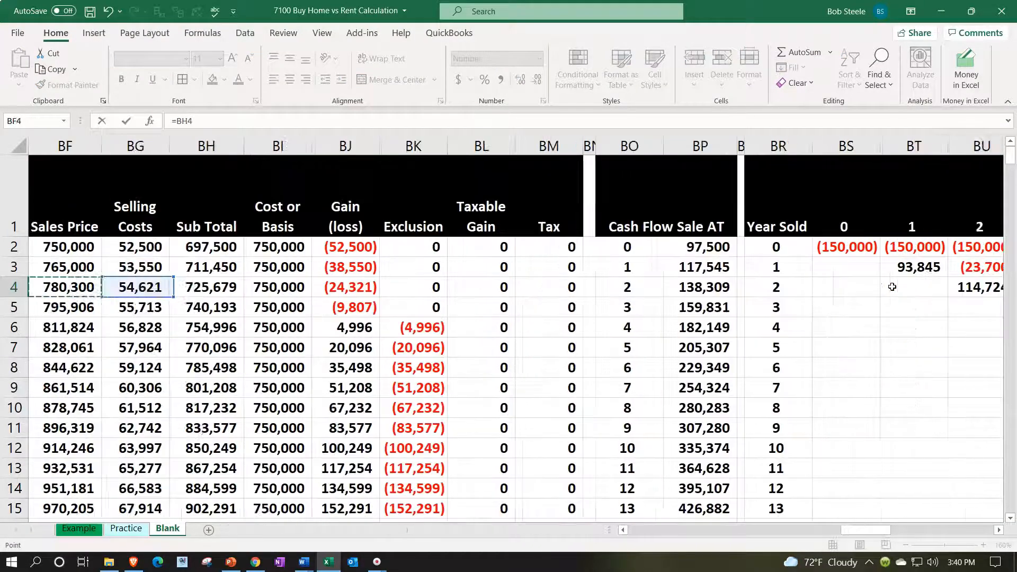
{"action": "key", "text": "Right"}
{"action": "key", "text": "Right"}
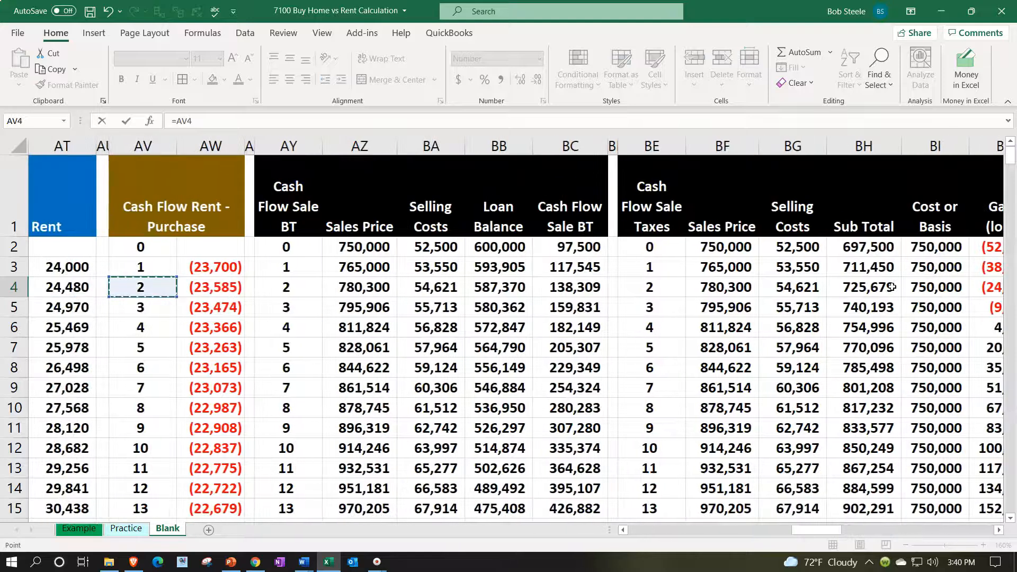
{"action": "key", "text": "Return"}
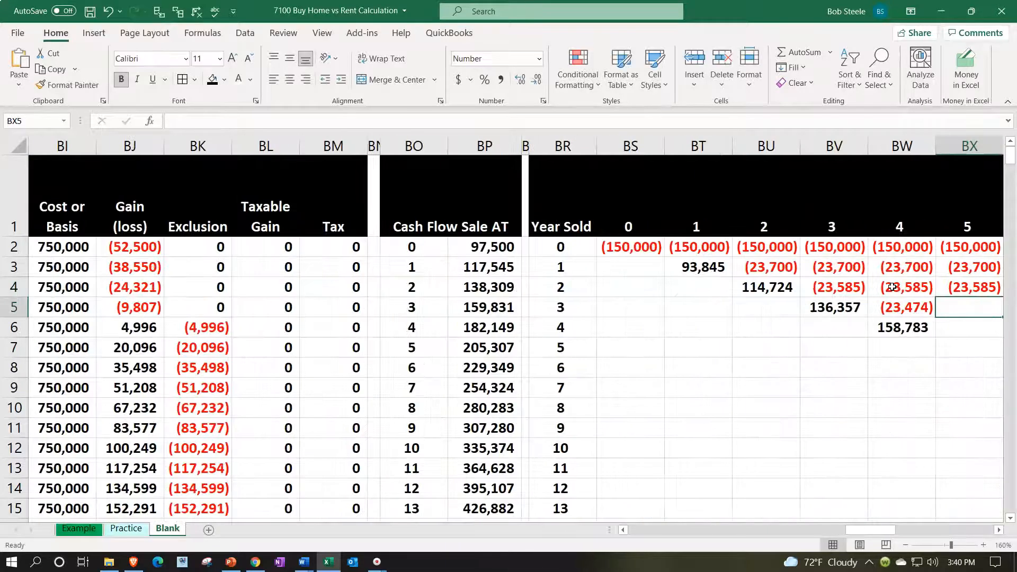
Enter the formula =AW5 in BX5, bringing the year 3 rent-minus-purchase cash flow into the year 5 sale column
{"action": "type", "text": "="}
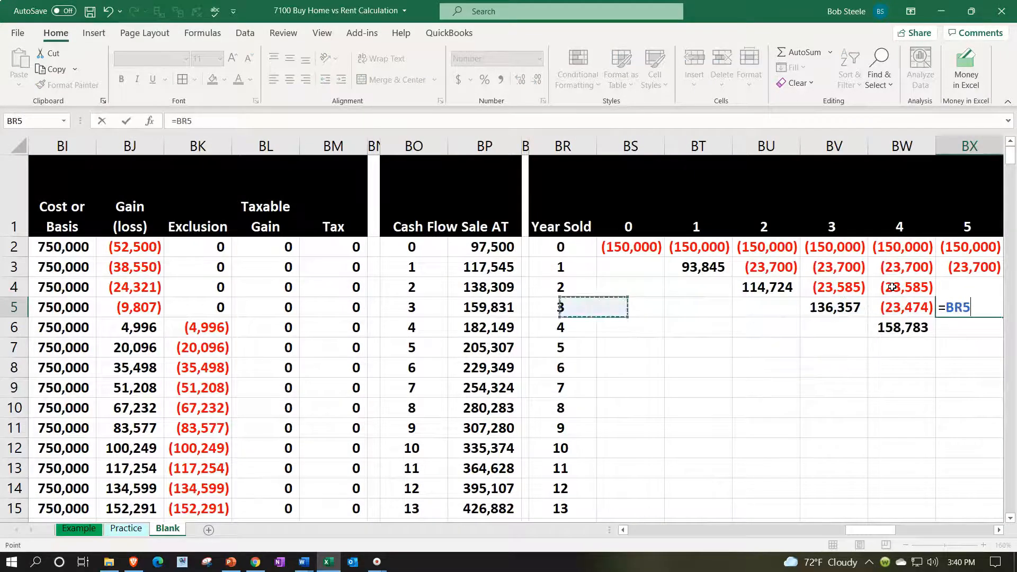
{"action": "key", "text": "Left"}
{"action": "key", "text": "Left"}
{"action": "key", "text": "Left"}
{"action": "key", "text": "Left"}
{"action": "key", "text": "Left"}
{"action": "key", "text": "Left"}
{"action": "key", "text": "Left"}
{"action": "key", "text": "Left"}
{"action": "key", "text": "Left"}
{"action": "key", "text": "Left"}
{"action": "key", "text": "Left"}
{"action": "key", "text": "Left"}
{"action": "key", "text": "Left"}
{"action": "key", "text": "Left"}
{"action": "key", "text": "Left"}
{"action": "key", "text": "Left"}
{"action": "key", "text": "Left"}
{"action": "key", "text": "Left"}
{"action": "key", "text": "Left"}
{"action": "key", "text": "Left"}
{"action": "key", "text": "Left"}
{"action": "key", "text": "Left"}
{"action": "key", "text": "Left"}
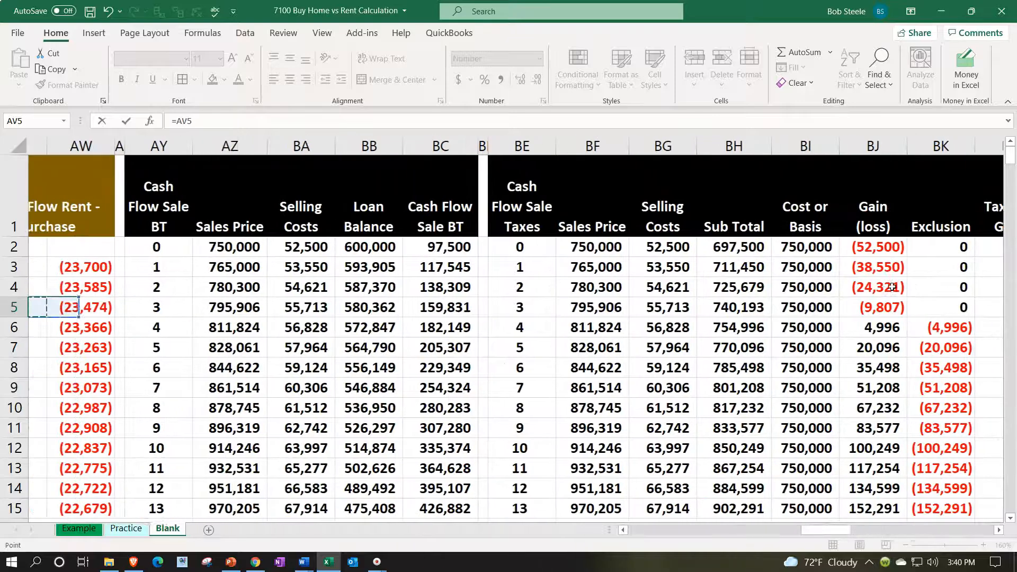
{"action": "key", "text": "Return"}
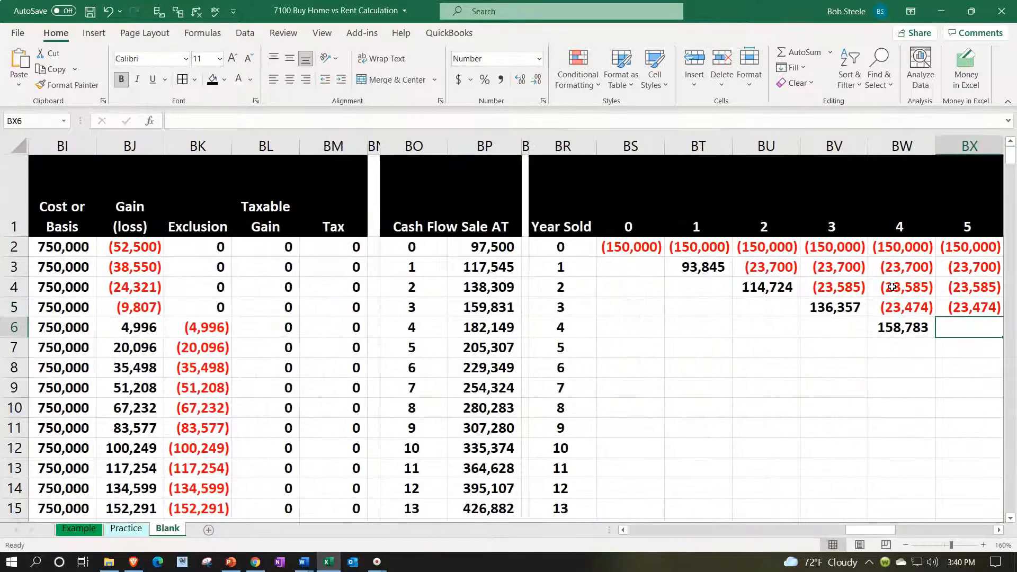
Enter the formula =AW6 in BX6, bringing the year 4 rent-minus-purchase cash flow into the year 5 sale column
{"action": "type", "text": "="}
{"action": "key", "text": "Left"}
{"action": "key", "text": "Left"}
{"action": "key", "text": "Left"}
{"action": "key", "text": "Left"}
{"action": "key", "text": "Left"}
{"action": "key", "text": "Left"}
{"action": "key", "text": "Left"}
{"action": "key", "text": "Left"}
{"action": "key", "text": "Left"}
{"action": "key", "text": "Left"}
{"action": "key", "text": "Left"}
{"action": "key", "text": "Left"}
{"action": "key", "text": "Left"}
{"action": "key", "text": "Left"}
{"action": "key", "text": "Left"}
{"action": "key", "text": "Left"}
{"action": "key", "text": "Left"}
{"action": "key", "text": "Left"}
{"action": "key", "text": "Left"}
{"action": "key", "text": "Left"}
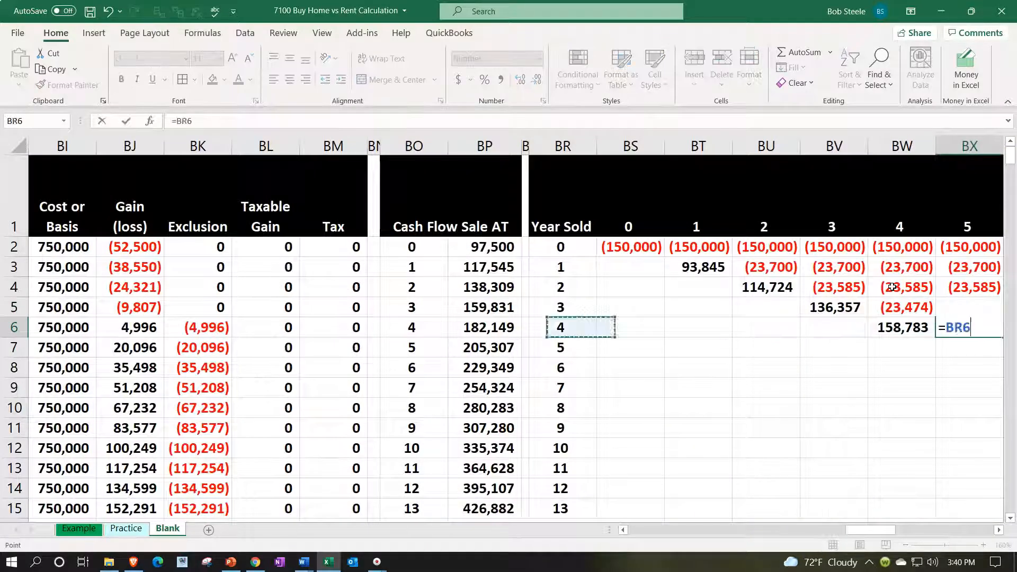
{"action": "key", "text": "Left"}
{"action": "key", "text": "Left"}
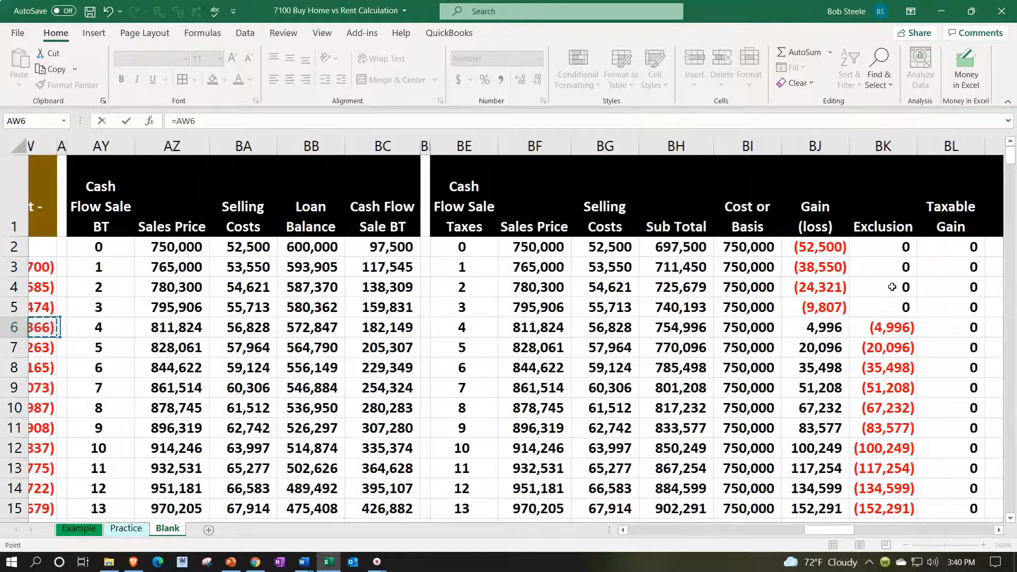
{"action": "key", "text": "Return"}
{"action": "key", "text": "Right"}
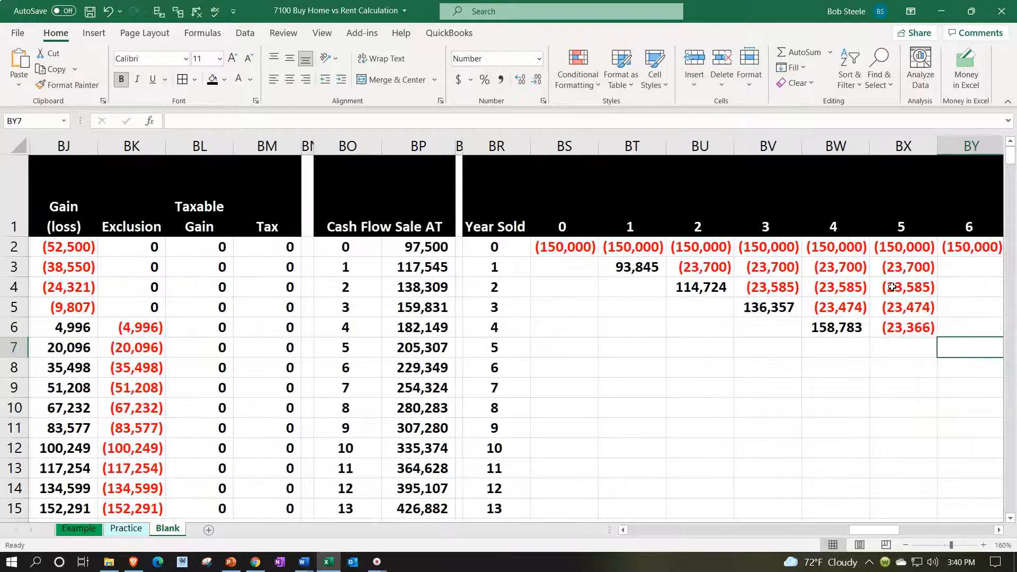
Enter the formula =AW7+BP7 in BX7, combining the year 5 rent-minus-purchase and after-tax sale cash flows
{"action": "key", "text": "Left"}
{"action": "type", "text": "="}
{"action": "key", "text": "Left"}
{"action": "key", "text": "Left"}
{"action": "key", "text": "Left"}
{"action": "key", "text": "Left"}
{"action": "key", "text": "Left"}
{"action": "key", "text": "Left"}
{"action": "key", "text": "Left"}
{"action": "key", "text": "Left"}
{"action": "key", "text": "Left"}
{"action": "key", "text": "Left"}
{"action": "key", "text": "Left"}
{"action": "key", "text": "Left"}
{"action": "key", "text": "Left"}
{"action": "key", "text": "Left"}
{"action": "key", "text": "Left"}
{"action": "key", "text": "Left"}
{"action": "key", "text": "Left"}
{"action": "key", "text": "Left"}
{"action": "key", "text": "Left"}
{"action": "key", "text": "Left"}
{"action": "key", "text": "Left"}
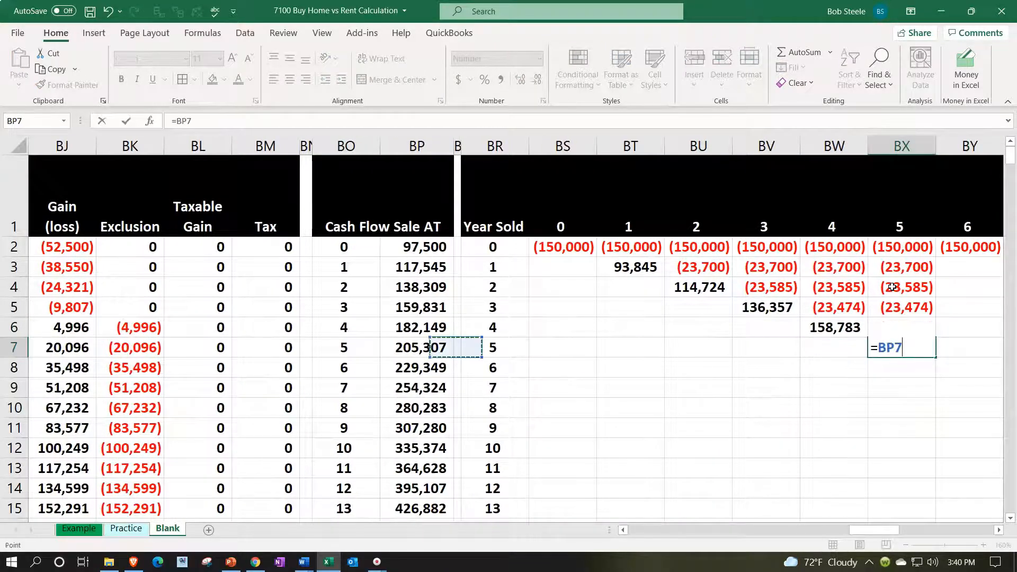
{"action": "key", "text": "Left"}
{"action": "key", "text": "Left"}
{"action": "key", "text": "Left"}
{"action": "key", "text": "Left"}
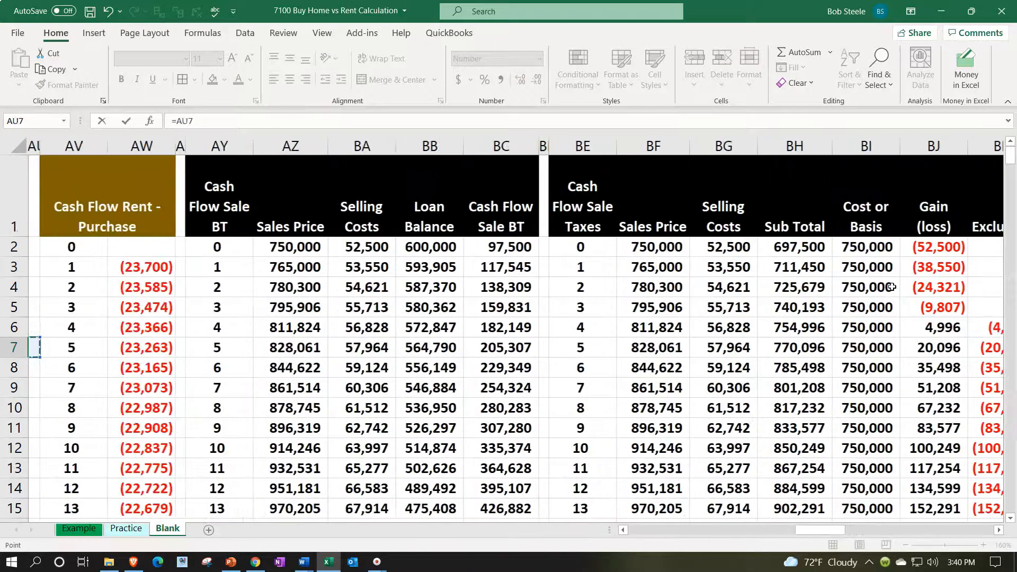
{"action": "key", "text": "Right"}
{"action": "key", "text": "Right"}
{"action": "key", "text": "Right"}
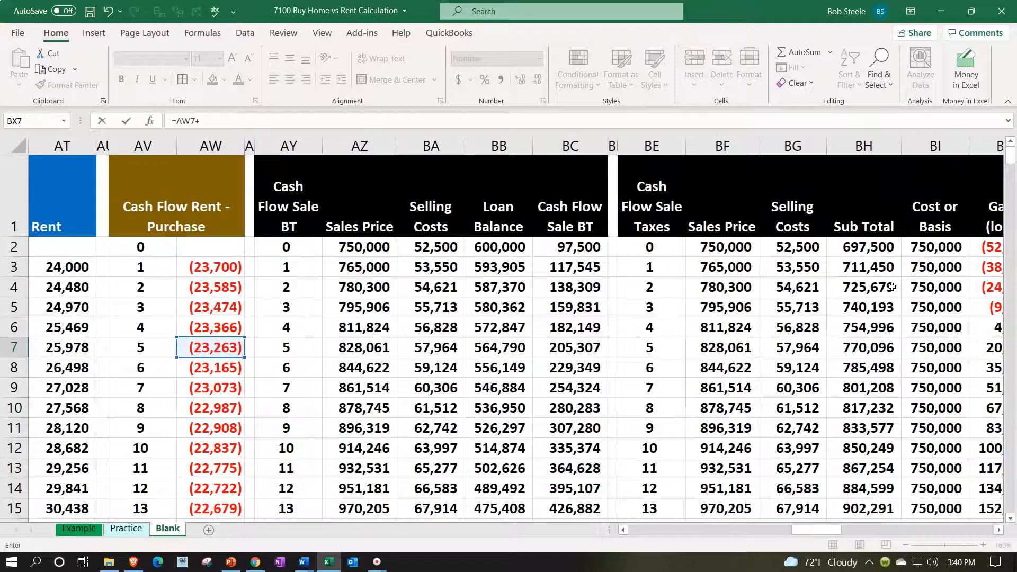
{"action": "type", "text": "+"}
{"action": "key", "text": "Left"}
{"action": "key", "text": "Left"}
{"action": "key", "text": "Left"}
{"action": "key", "text": "Left"}
{"action": "key", "text": "Left"}
{"action": "key", "text": "Left"}
{"action": "key", "text": "Left"}
{"action": "key", "text": "Left"}
{"action": "key", "text": "Return"}
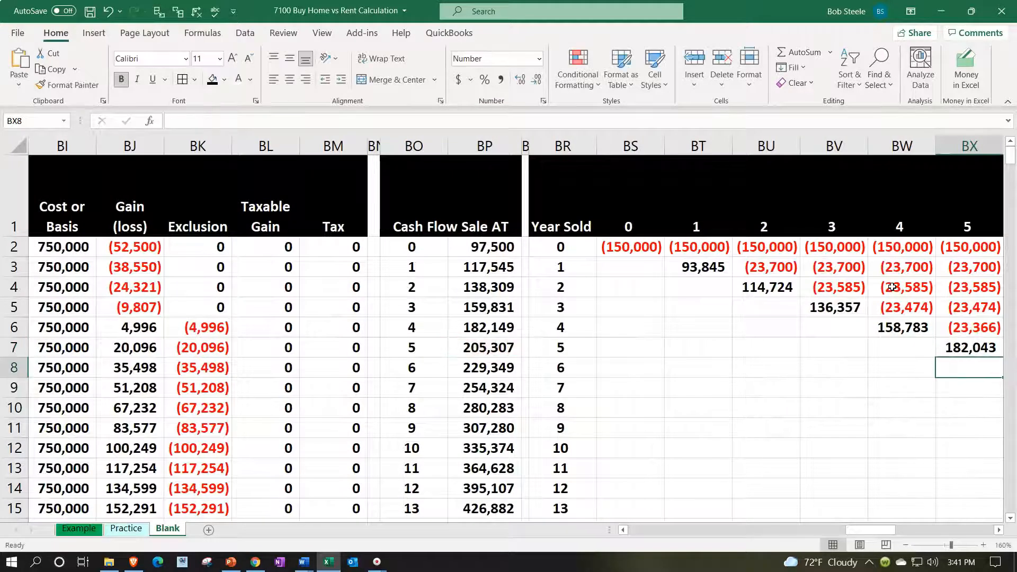
Extend the total formula from BW33 into BX33 to sum the year 5 sale column
{"action": "key", "text": "Right"}
{"action": "key", "text": "Right"}
{"action": "key", "text": "Right"}
{"action": "scroll", "coordinate": [881, 298], "scroll_direction": "down", "scroll_amount": 7}
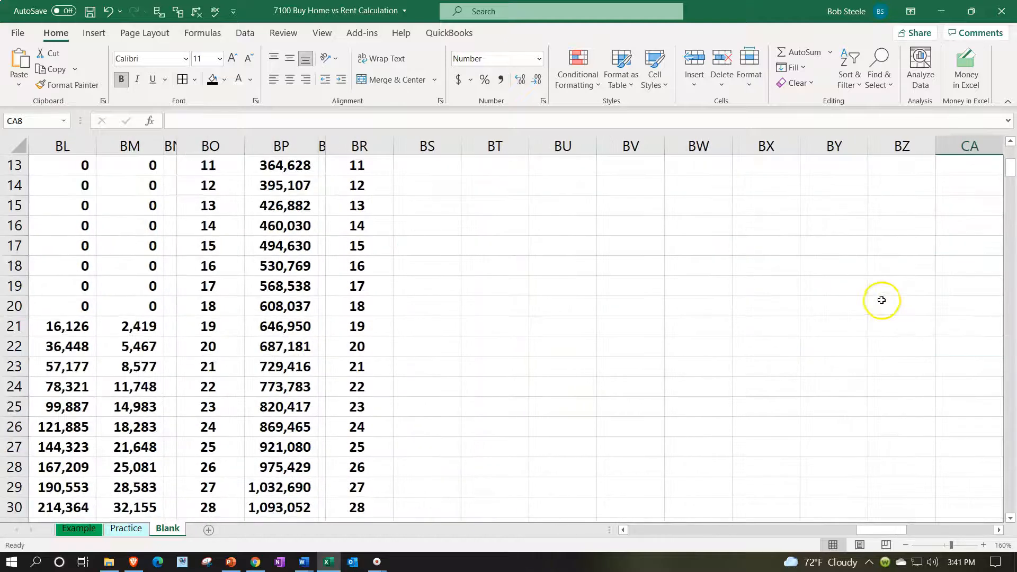
{"action": "left_click", "coordinate": [703, 385]}
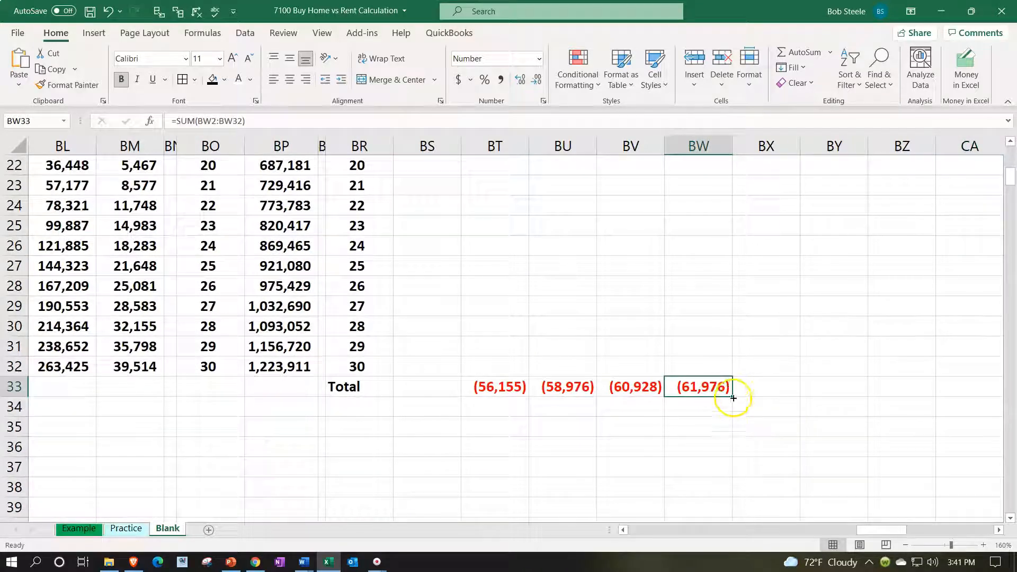
{"action": "left_click_drag", "start_coordinate": [743, 393], "coordinate": [774, 392]}
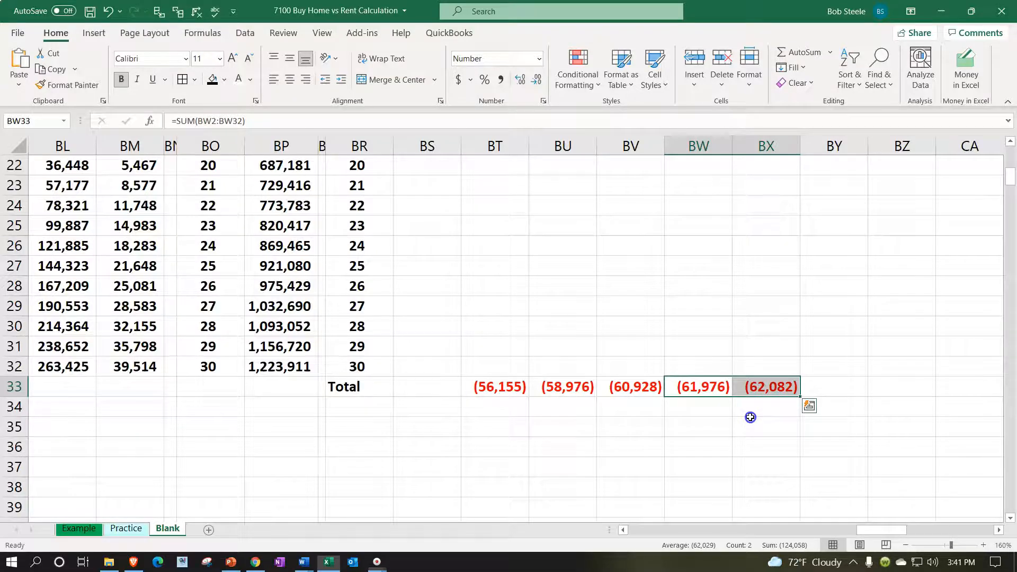
Change the BX7 formula to =$AW7+$BP7 so both column references are absolute
{"action": "scroll", "coordinate": [760, 419], "scroll_direction": "up", "scroll_amount": 7}
{"action": "left_click", "coordinate": [787, 348]}
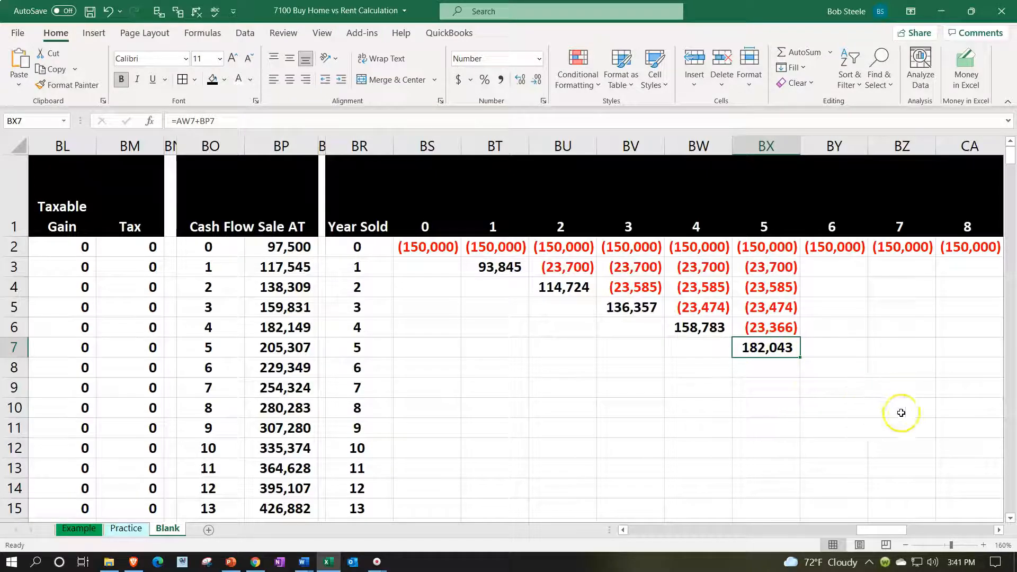
{"action": "double_click", "coordinate": [768, 349]}
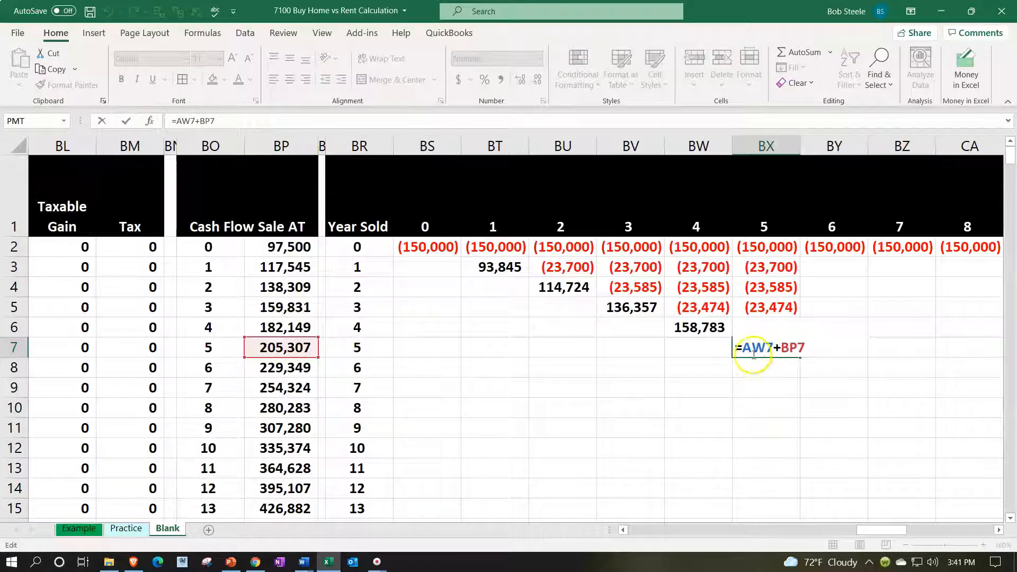
{"action": "left_click_drag", "start_coordinate": [882, 530], "coordinate": [802, 530]}
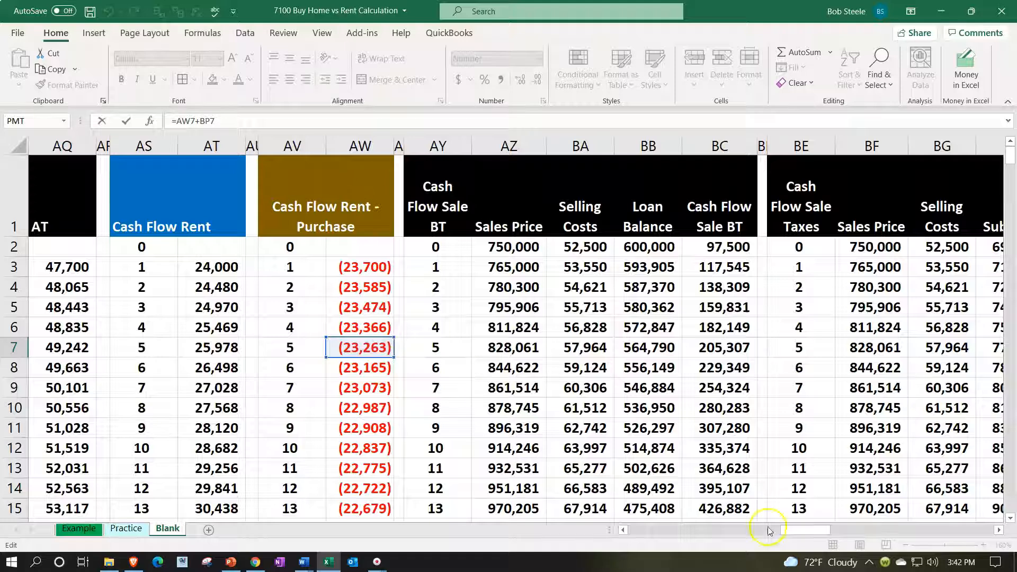
{"action": "left_click_drag", "start_coordinate": [804, 530], "coordinate": [886, 530]}
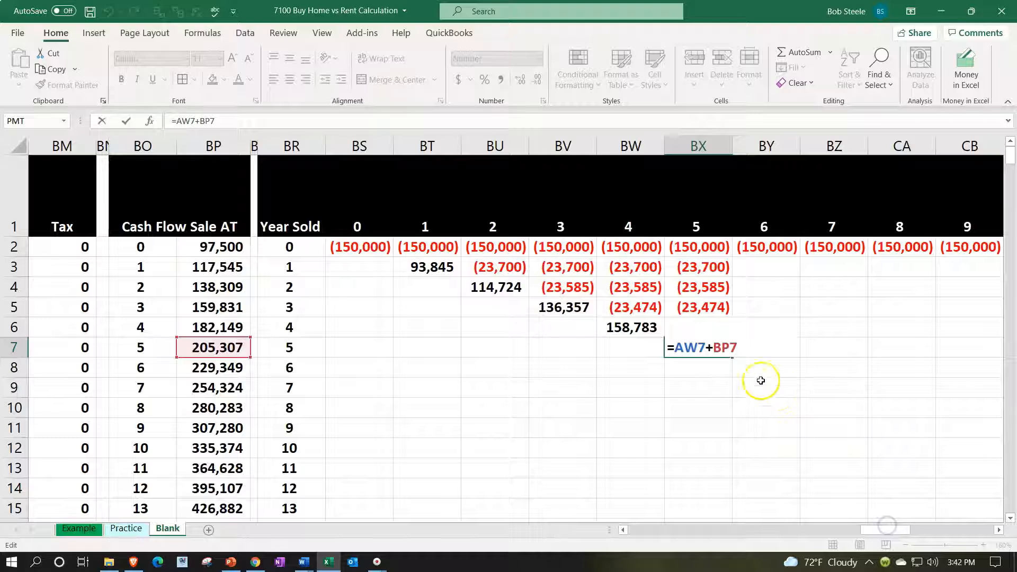
{"action": "left_click", "coordinate": [685, 347]}
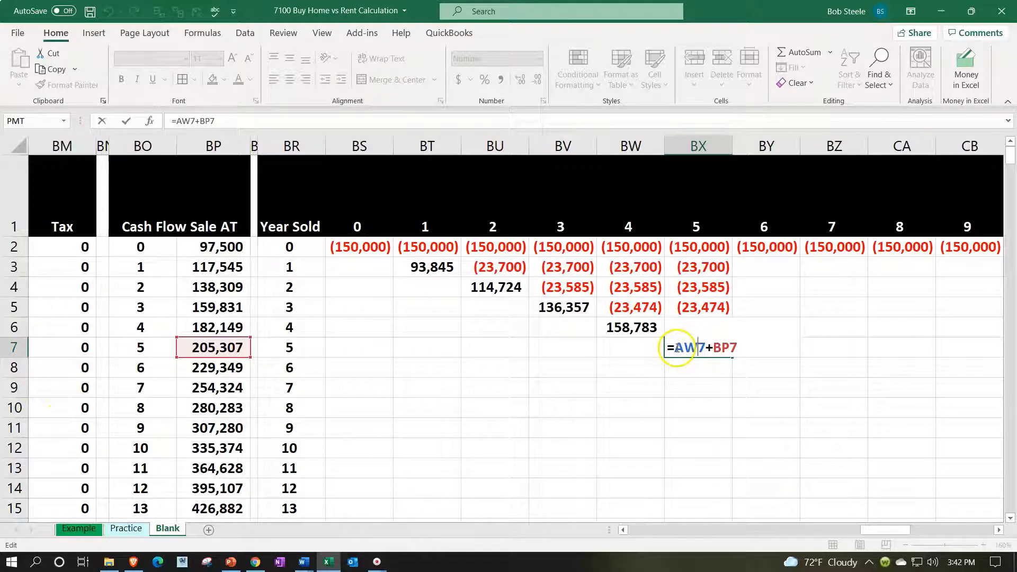
{"action": "type", "text": "z"}
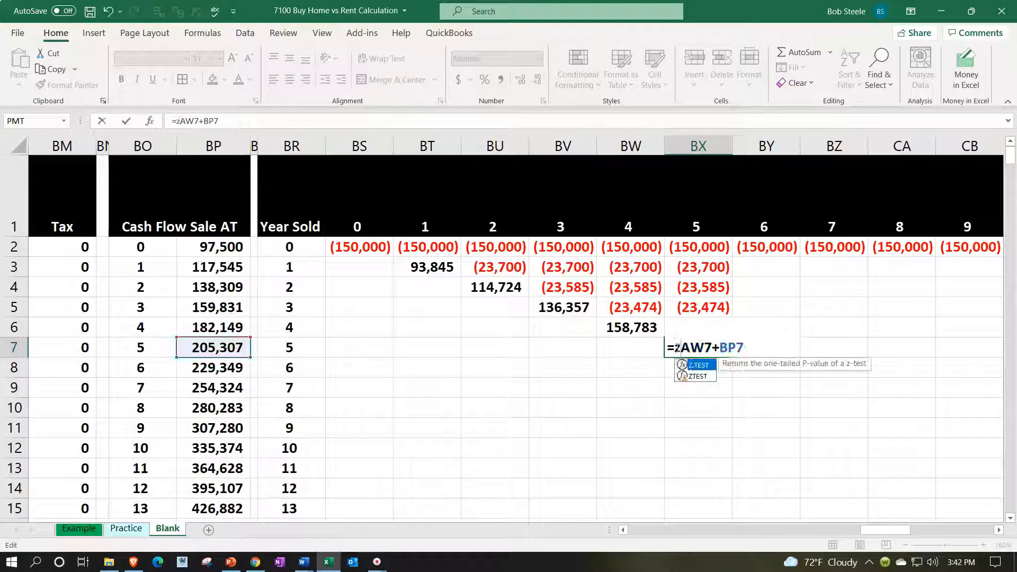
{"action": "key", "text": "BackSpace"}
{"action": "type", "text": "$"}
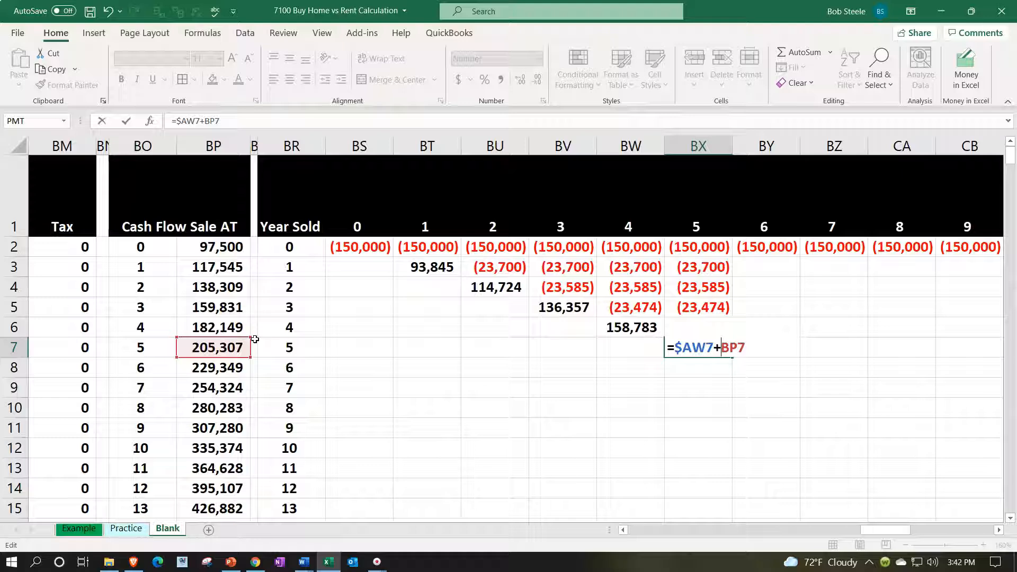
{"action": "type", "text": "$"}
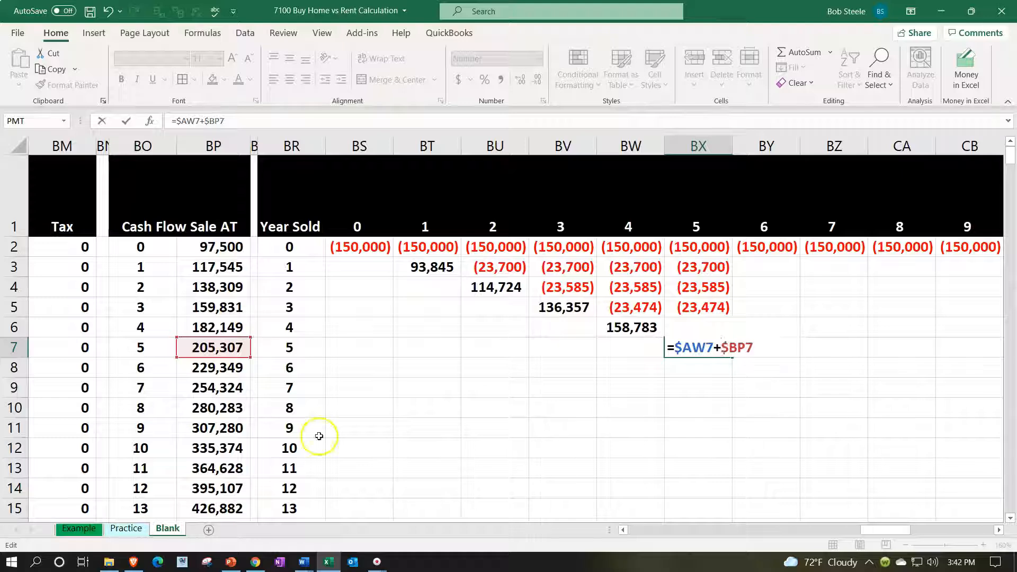
{"action": "key", "text": "Return"}
{"action": "key", "text": "Return"}
Copy the year 5 sale formula from BX7 into BY8 for year 6 and check its references
{"action": "left_click", "coordinate": [712, 346]}
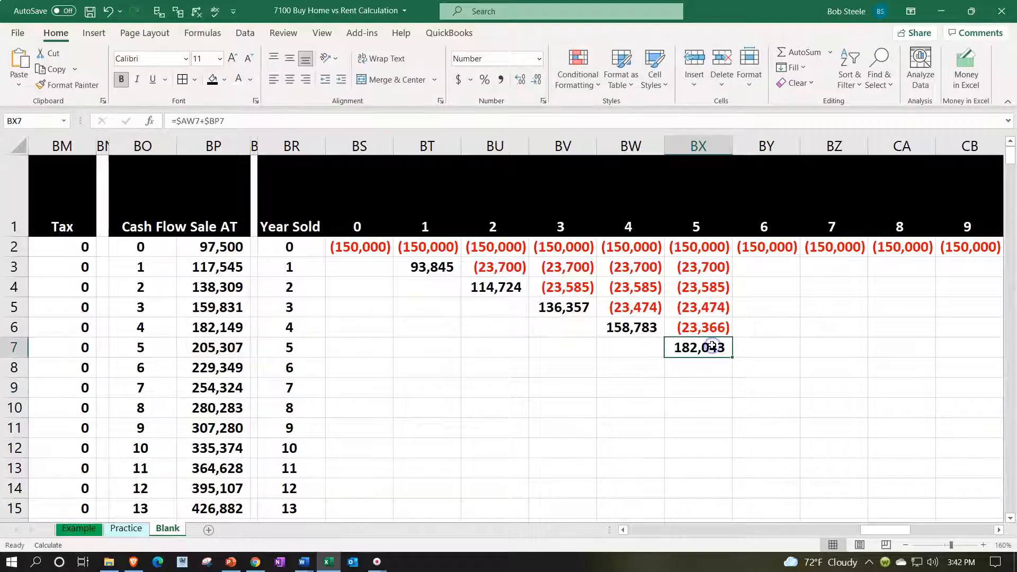
{"action": "key", "text": "ctrl+c"}
{"action": "left_click", "coordinate": [760, 368]}
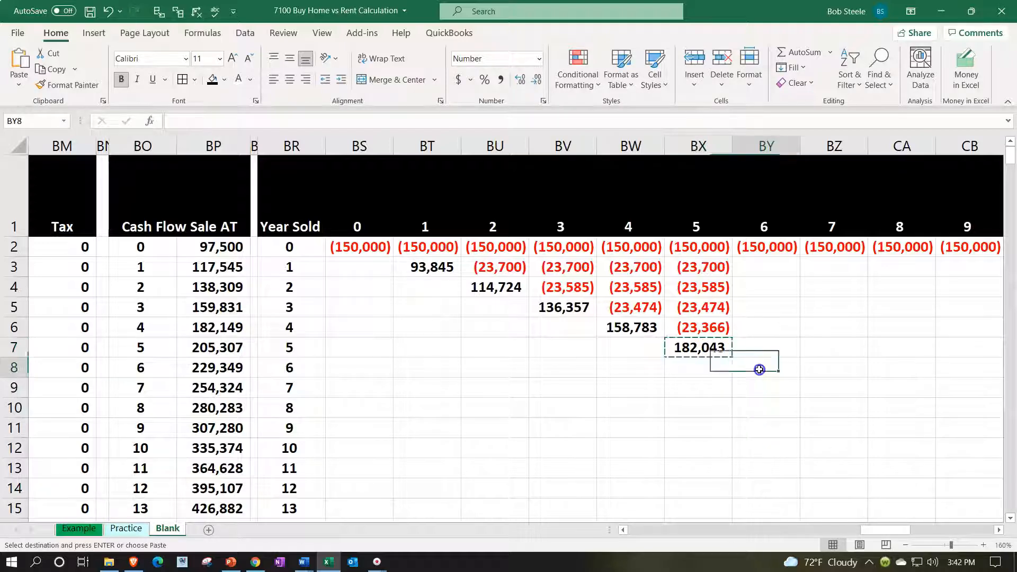
{"action": "key", "text": "ctrl+v"}
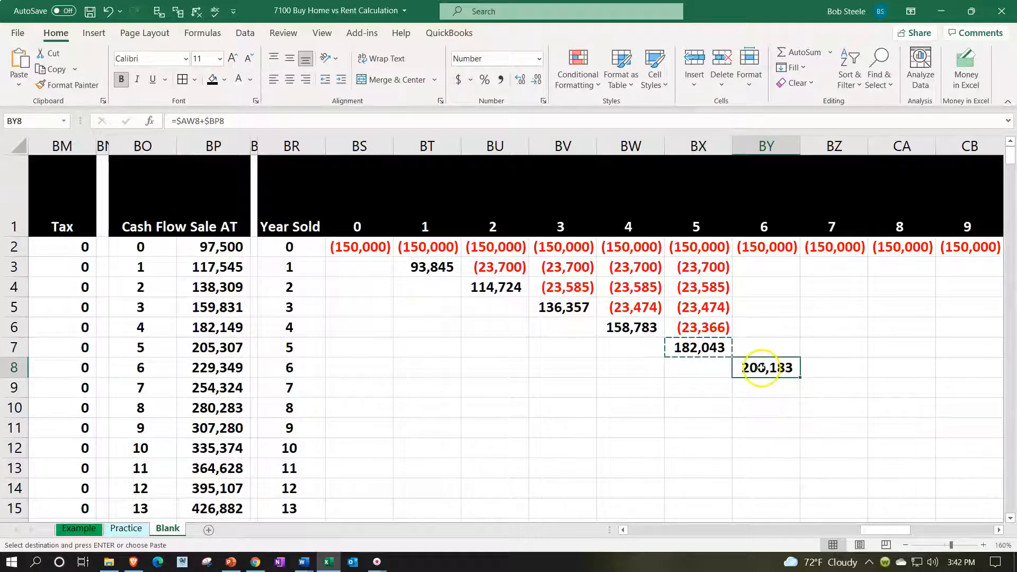
{"action": "double_click", "coordinate": [761, 367]}
{"action": "left_click_drag", "start_coordinate": [903, 529], "coordinate": [836, 523]}
{"action": "key", "text": "Return"}
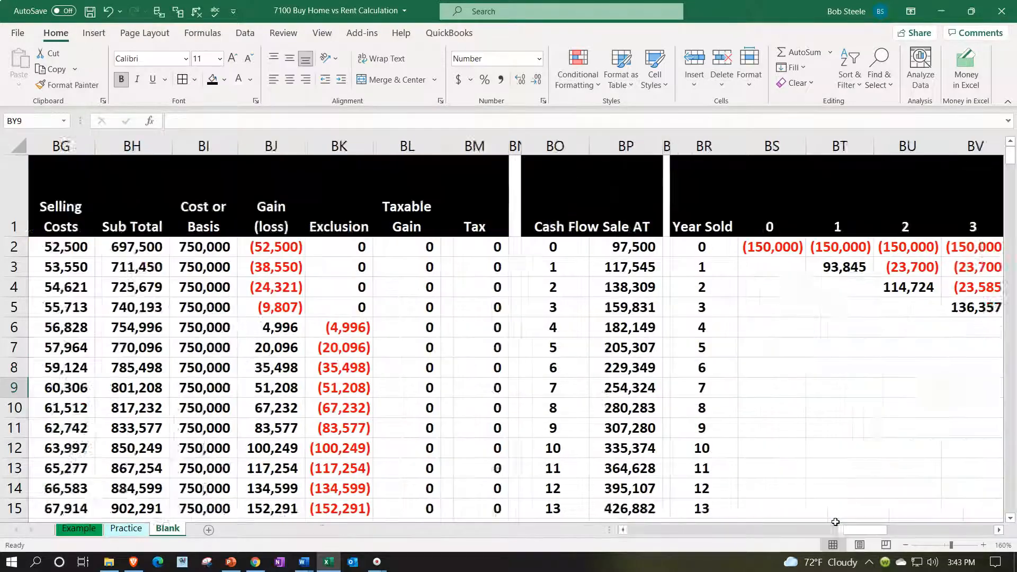
Copy the BY8 formula diagonally into BZ9, CA10 and CB11 for sale years 7 to 9
{"action": "key", "text": "Right"}
{"action": "key", "text": "Right"}
{"action": "key", "text": "Right"}
{"action": "key", "text": "Right"}
{"action": "key", "text": "Right"}
{"action": "key", "text": "Right"}
{"action": "key", "text": "Right"}
{"action": "key", "text": "Right"}
{"action": "key", "text": "Right"}
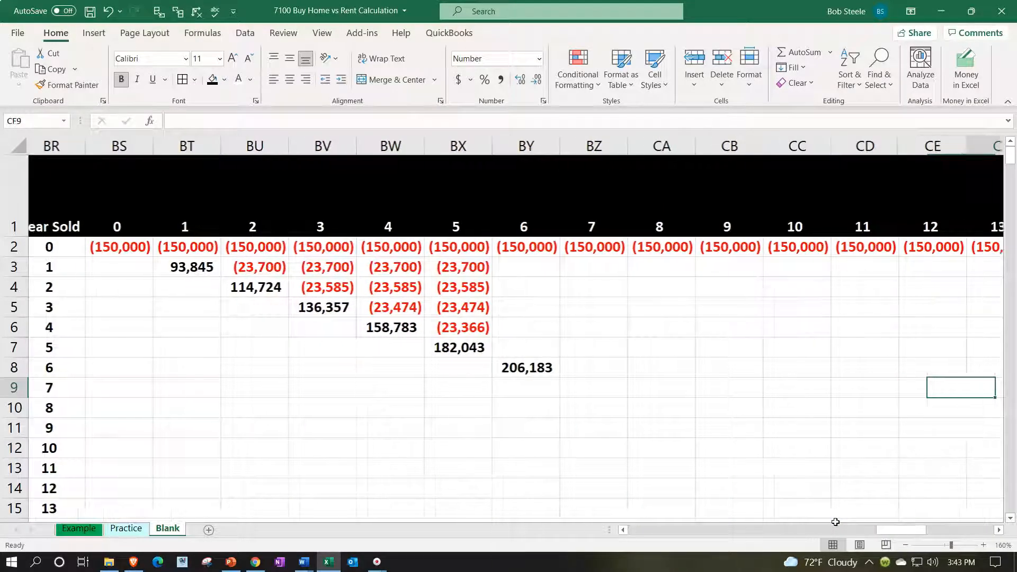
{"action": "key", "text": "Right"}
{"action": "key", "text": "Right"}
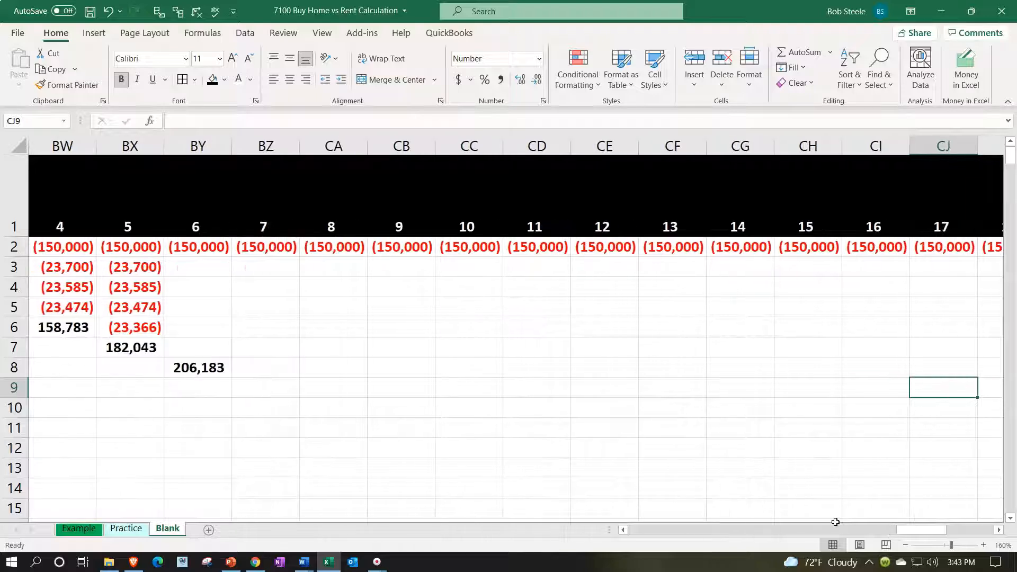
{"action": "key", "text": "Right"}
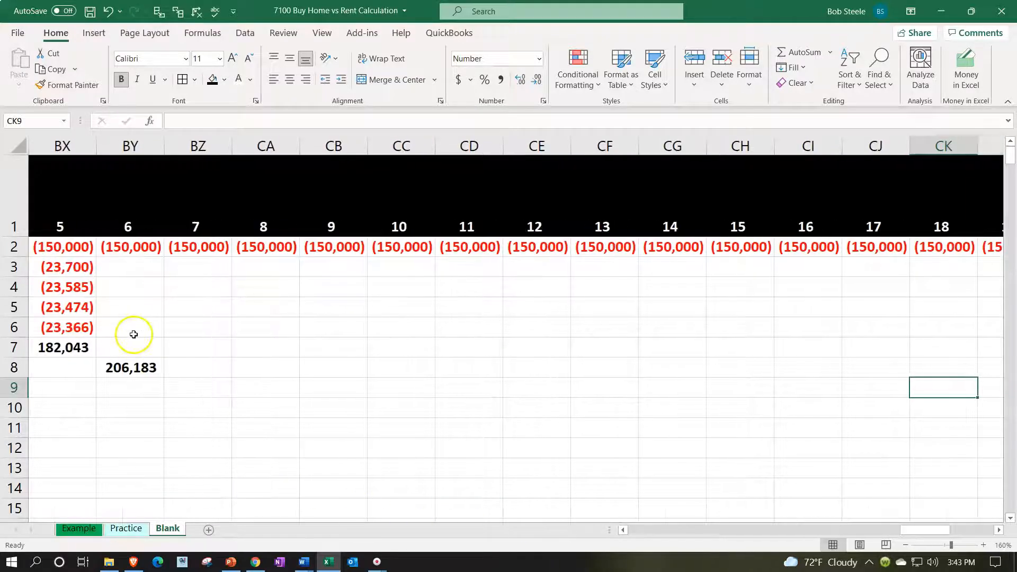
{"action": "left_click", "coordinate": [138, 367]}
{"action": "key", "text": "ctrl+c"}
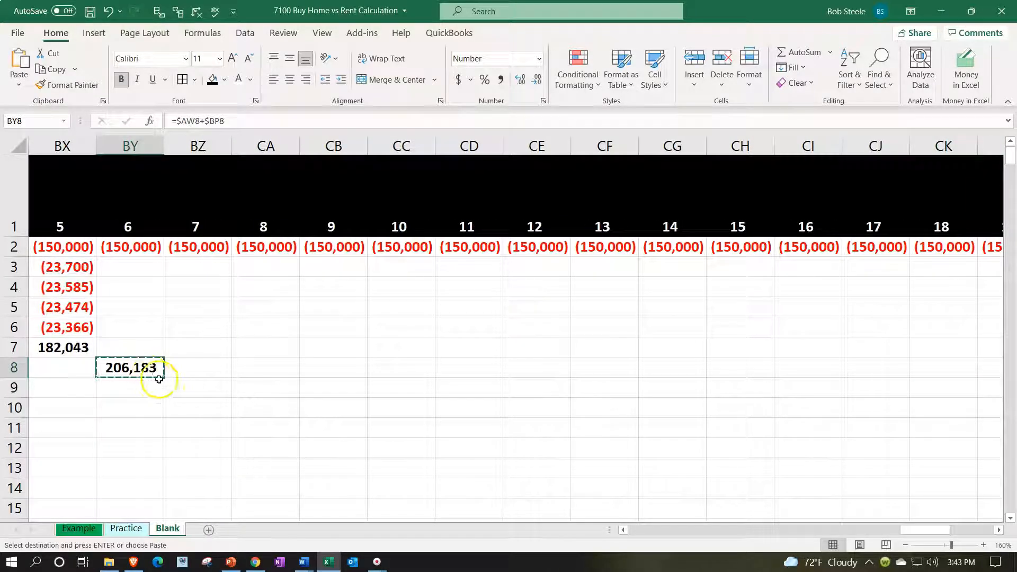
{"action": "left_click", "coordinate": [186, 382]}
{"action": "key", "text": "ctrl+v"}
{"action": "left_click", "coordinate": [254, 405]}
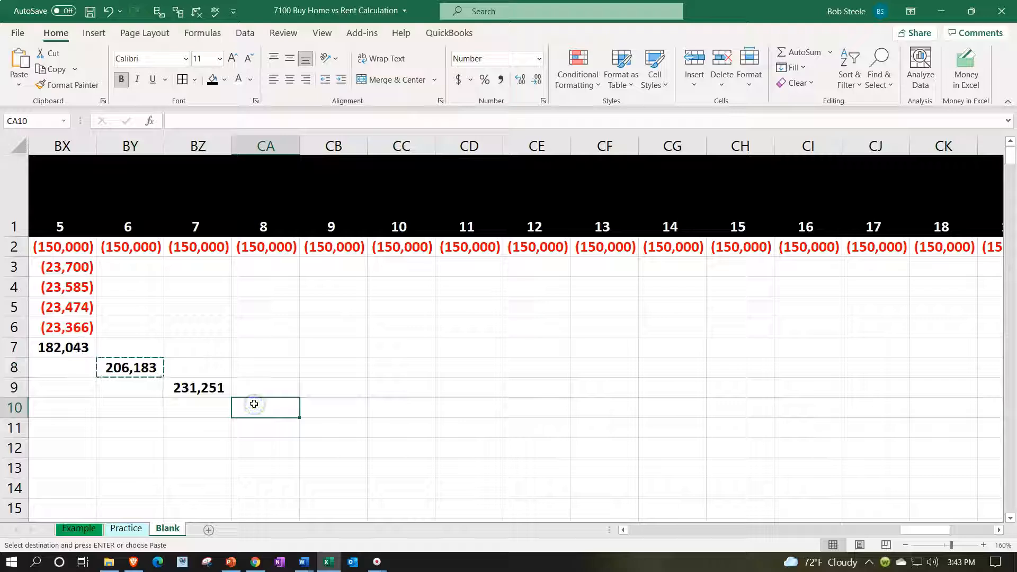
{"action": "key", "text": "ctrl+v"}
{"action": "left_click", "coordinate": [333, 424]}
{"action": "key", "text": "ctrl+v"}
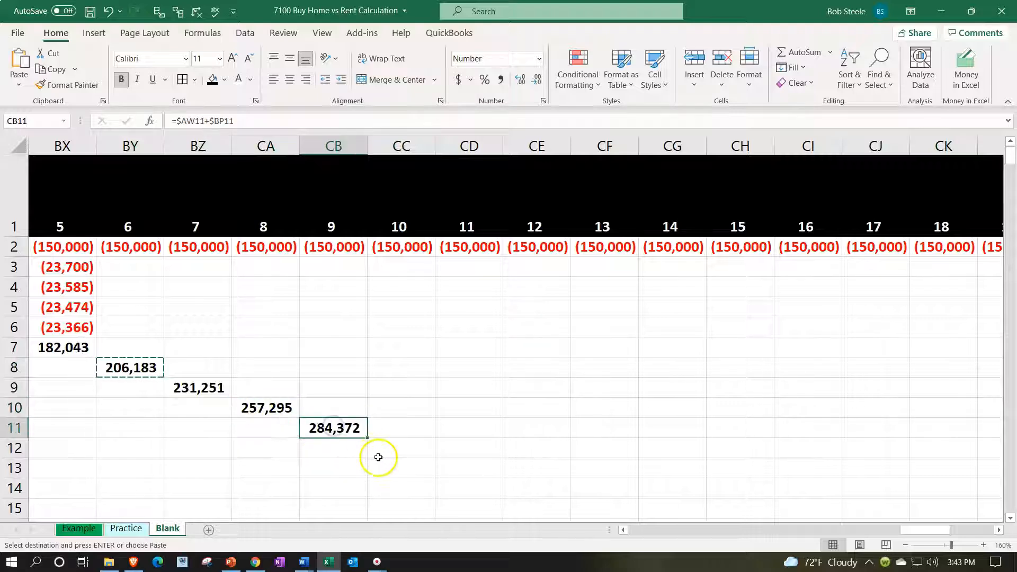
Paste the copied sale-year formula diagonally into CC12, CD13 and CE14 for years 10 to 12
{"action": "left_click", "coordinate": [383, 448]}
{"action": "key", "text": "ctrl+v"}
{"action": "left_click", "coordinate": [471, 469]}
{"action": "key", "text": "ctrl+v"}
{"action": "left_click", "coordinate": [514, 486]}
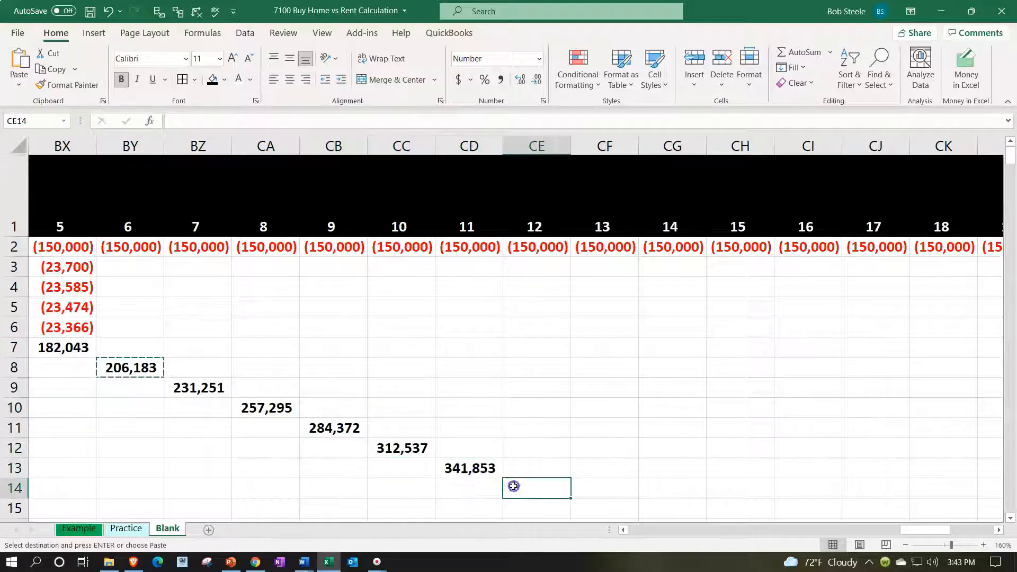
{"action": "key", "text": "ctrl+v"}
Paste the copied sale-year formula diagonally into CF15, CG16, CH17, CI18 and CJ19 for years 13 to 17
{"action": "scroll", "coordinate": [644, 412], "scroll_direction": "down", "scroll_amount": 1}
{"action": "scroll", "coordinate": [644, 411], "scroll_direction": "down", "scroll_amount": 2}
{"action": "left_click", "coordinate": [613, 325]}
{"action": "key", "text": "ctrl+v"}
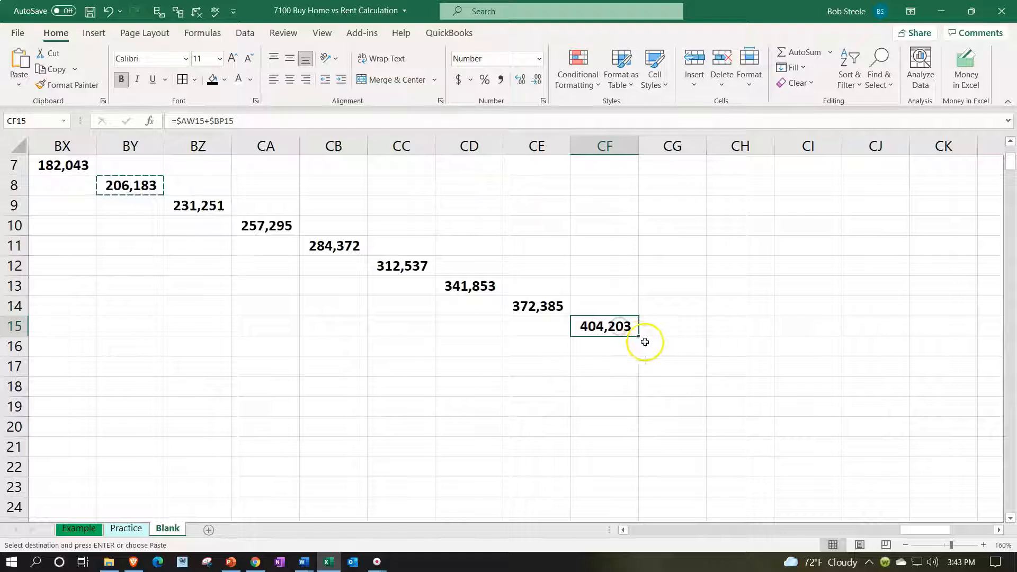
{"action": "left_click", "coordinate": [703, 349]}
{"action": "key", "text": "ctrl+v"}
{"action": "left_click", "coordinate": [741, 363]}
{"action": "key", "text": "ctrl+v"}
{"action": "left_click", "coordinate": [821, 391]}
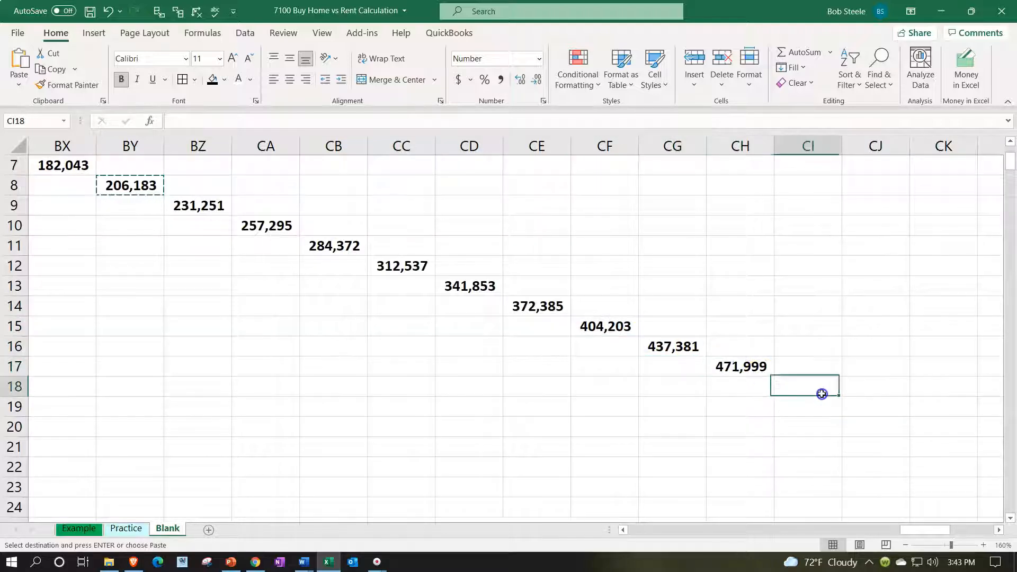
{"action": "key", "text": "ctrl+v"}
{"action": "left_click", "coordinate": [874, 407]}
{"action": "key", "text": "ctrl+v"}
Paste the copied sale-year formula diagonally into CK20, CL21 and CM22 for years 18 to 20
{"action": "left_click_drag", "start_coordinate": [925, 530], "coordinate": [976, 522]}
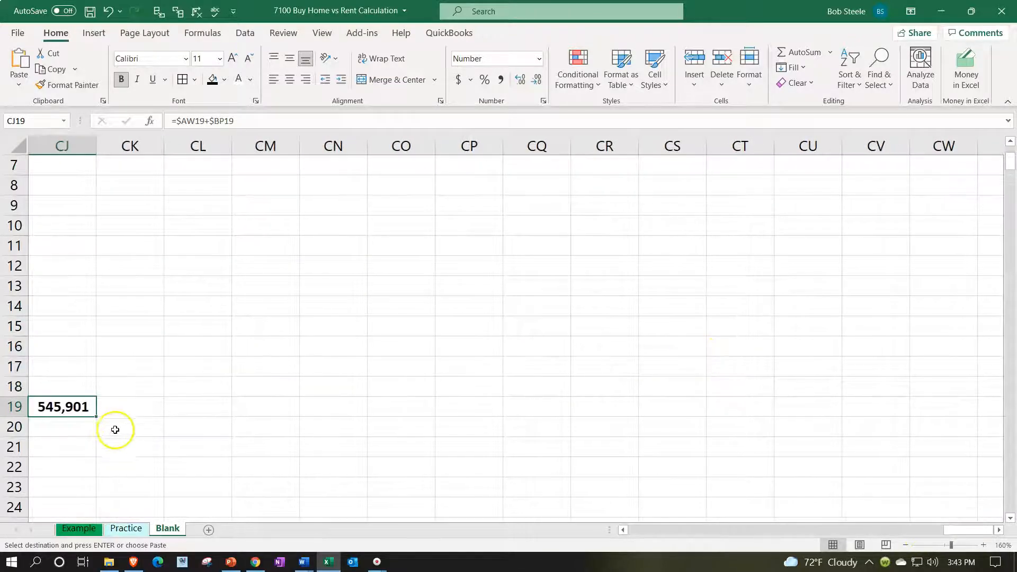
{"action": "left_click", "coordinate": [131, 428]}
{"action": "key", "text": "ctrl+v"}
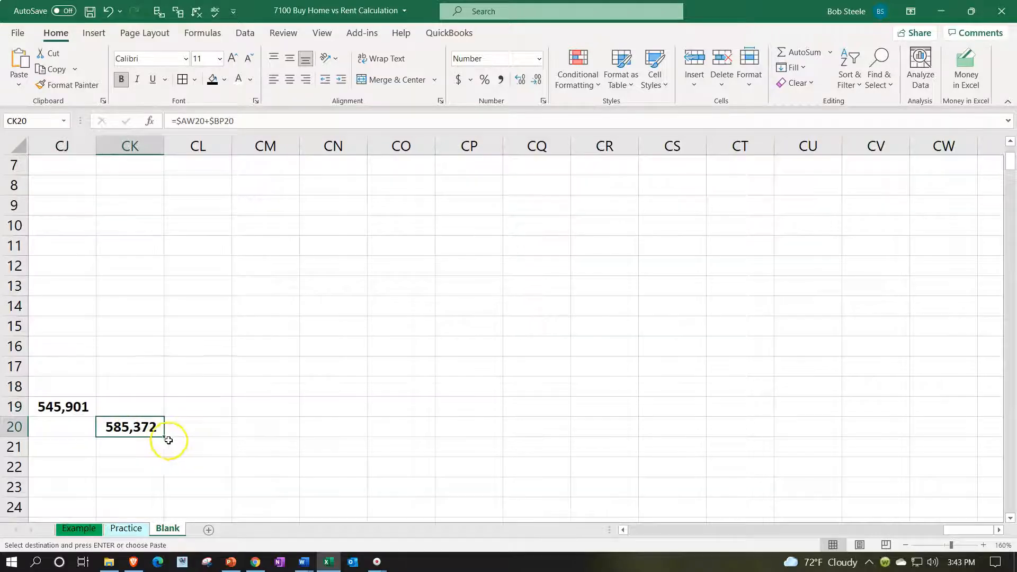
{"action": "left_click", "coordinate": [180, 444]}
{"action": "key", "text": "ctrl+v"}
{"action": "scroll", "coordinate": [267, 422], "scroll_direction": "up", "scroll_amount": 2}
{"action": "scroll", "coordinate": [268, 422], "scroll_direction": "down", "scroll_amount": 3}
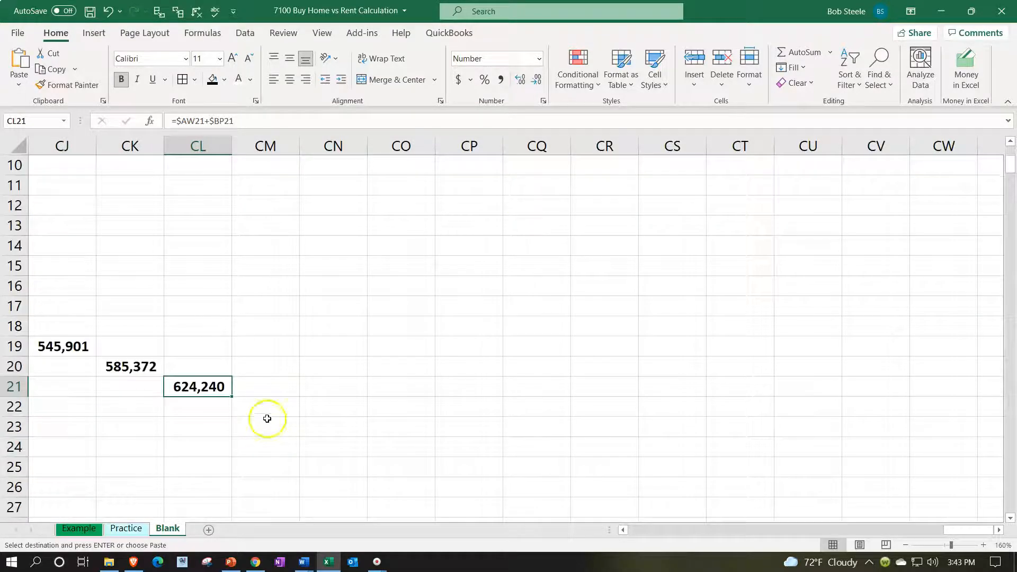
{"action": "left_click", "coordinate": [262, 409]}
{"action": "key", "text": "ctrl+v"}
Paste the copied sale-year formula diagonally into CN23, CO24, CP25 and CQ26 for years 21 to 24
{"action": "left_click", "coordinate": [320, 425]}
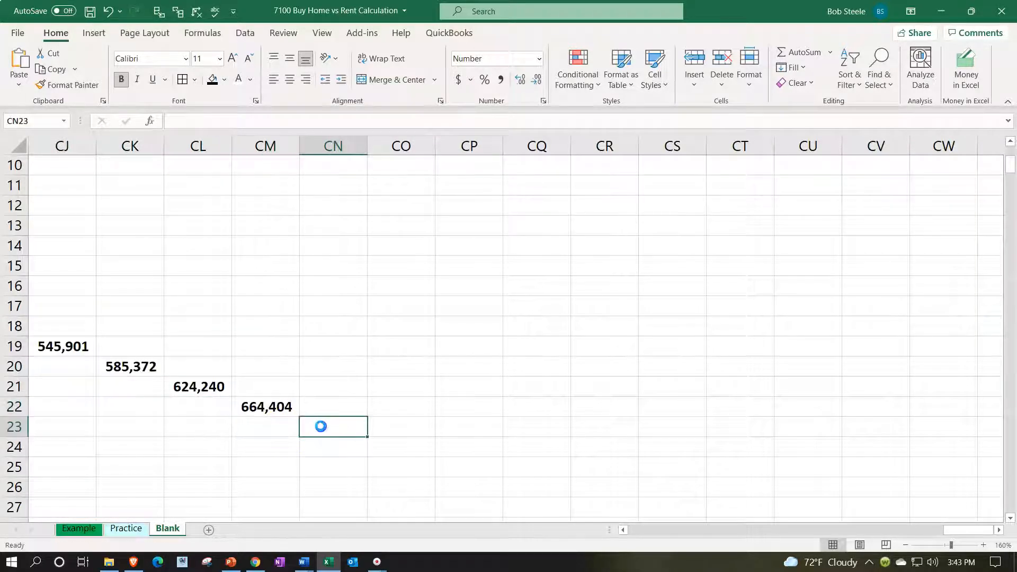
{"action": "key", "text": "ctrl+v"}
{"action": "left_click", "coordinate": [391, 443]}
{"action": "key", "text": "ctrl+v"}
{"action": "left_click", "coordinate": [453, 460]}
{"action": "key", "text": "ctrl+v"}
{"action": "left_click", "coordinate": [520, 481]}
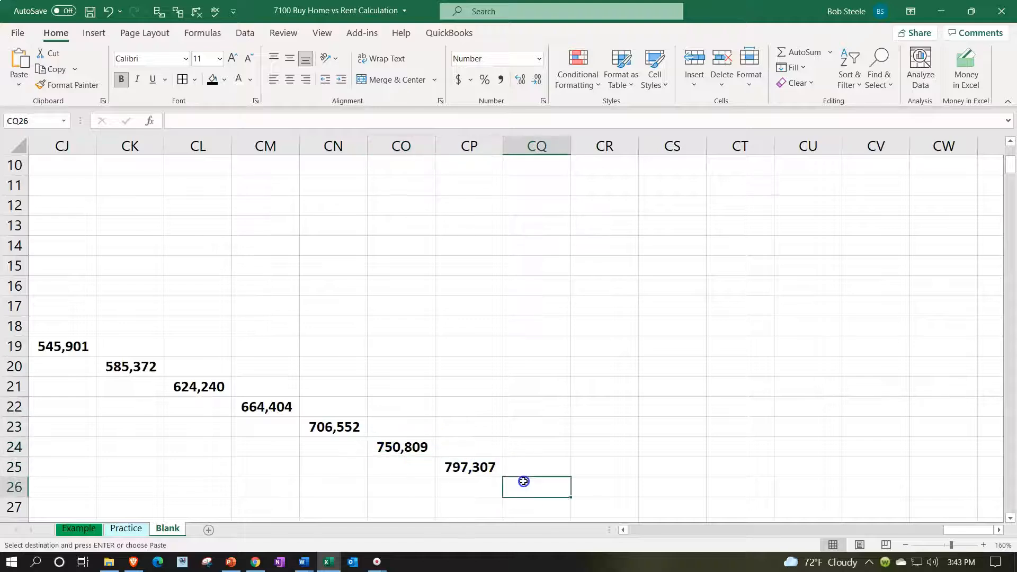
{"action": "key", "text": "ctrl+v"}
Paste the copied sale-year formula diagonally into CR27, CS28 and CT29 for years 25 to 27
{"action": "scroll", "coordinate": [584, 472], "scroll_direction": "down", "scroll_amount": 1}
{"action": "left_click", "coordinate": [599, 445]}
{"action": "key", "text": "ctrl+v"}
{"action": "scroll", "coordinate": [600, 445], "scroll_direction": "up", "scroll_amount": 4}
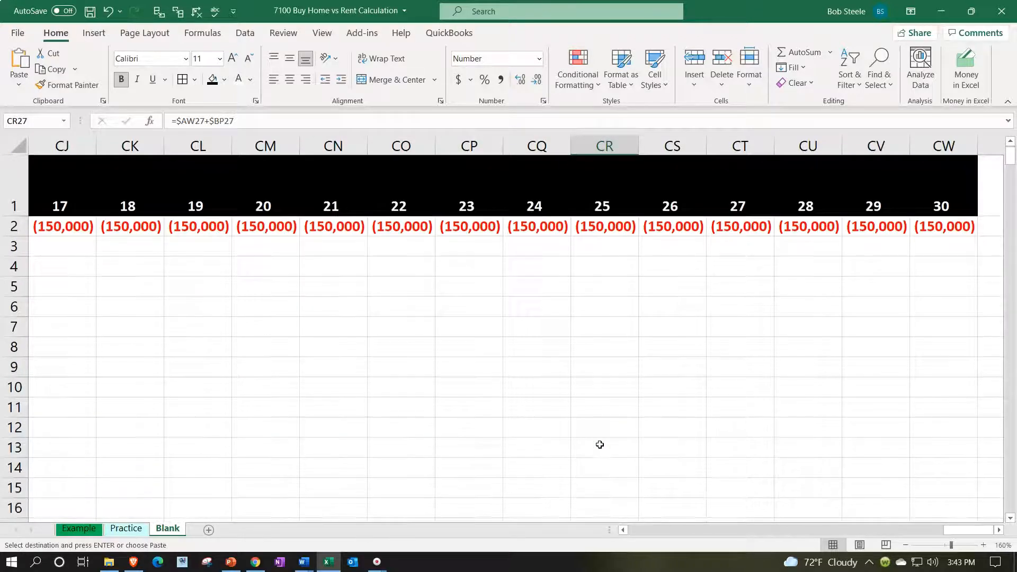
{"action": "scroll", "coordinate": [599, 445], "scroll_direction": "down", "scroll_amount": 5}
{"action": "left_click", "coordinate": [654, 403]}
{"action": "key", "text": "ctrl+v"}
{"action": "left_click", "coordinate": [740, 426]}
{"action": "key", "text": "ctrl+v"}
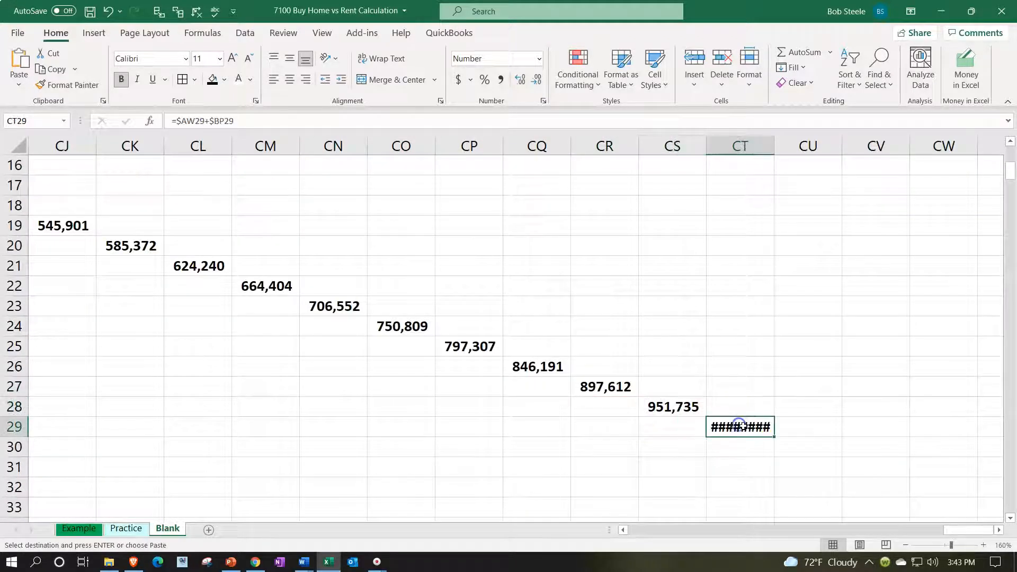
Paste the copied sale-year formula diagonally into CU30 and CV31 for years 28 and 29
{"action": "left_click", "coordinate": [792, 442]}
{"action": "key", "text": "ctrl+v"}
{"action": "left_click", "coordinate": [863, 465]}
{"action": "key", "text": "ctrl+v"}
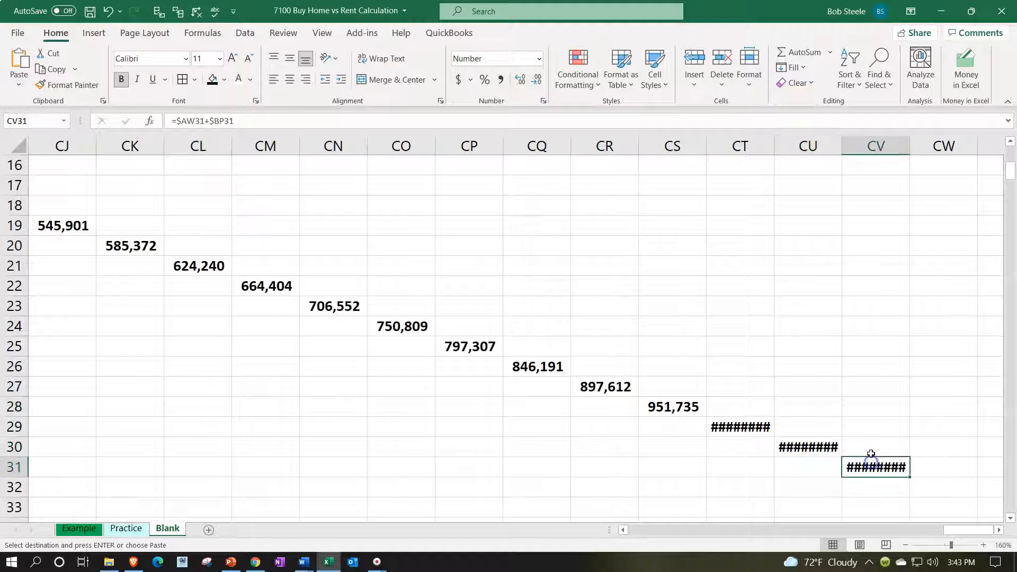
{"action": "scroll", "coordinate": [870, 452], "scroll_direction": "up", "scroll_amount": 5}
{"action": "scroll", "coordinate": [870, 453], "scroll_direction": "down", "scroll_amount": 4}
{"action": "scroll", "coordinate": [870, 452], "scroll_direction": "down", "scroll_amount": 1}
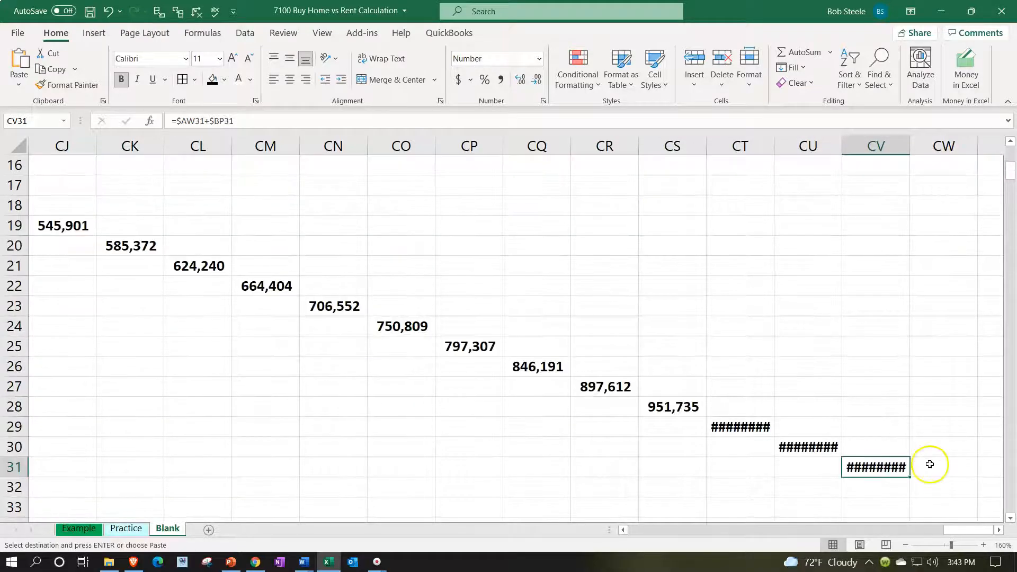
Paste the copied sale-year formula into CW32 for year 30 and widen columns CT to CW to fit their values
{"action": "left_click", "coordinate": [923, 465]}
{"action": "key", "text": "ctrl+v"}
{"action": "left_click", "coordinate": [919, 484]}
{"action": "key", "text": "ctrl+v"}
{"action": "left_click", "coordinate": [932, 465]}
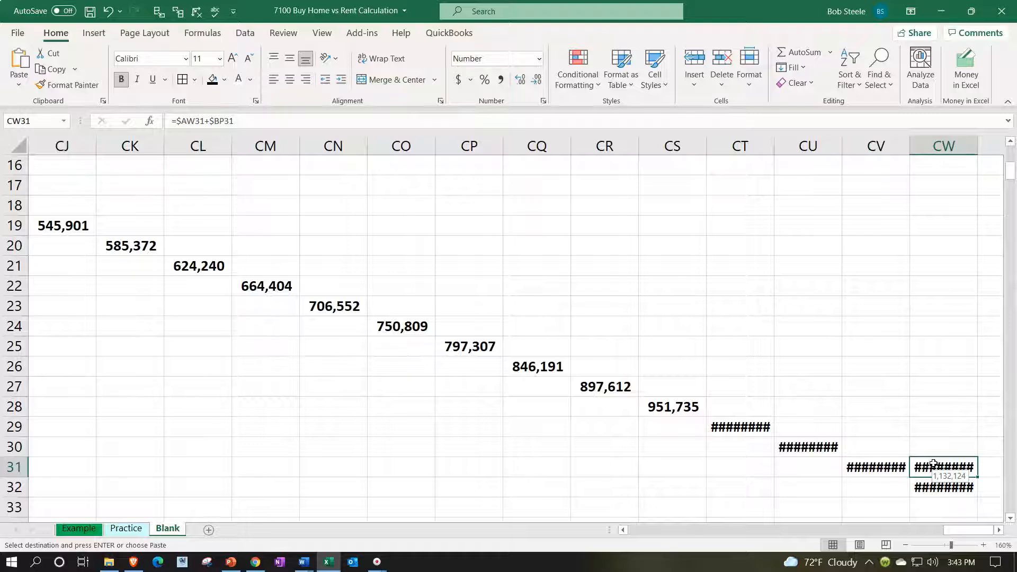
{"action": "left_click_drag", "start_coordinate": [739, 147], "coordinate": [916, 148]}
{"action": "scroll", "coordinate": [671, 305], "scroll_direction": "up", "scroll_amount": 5}
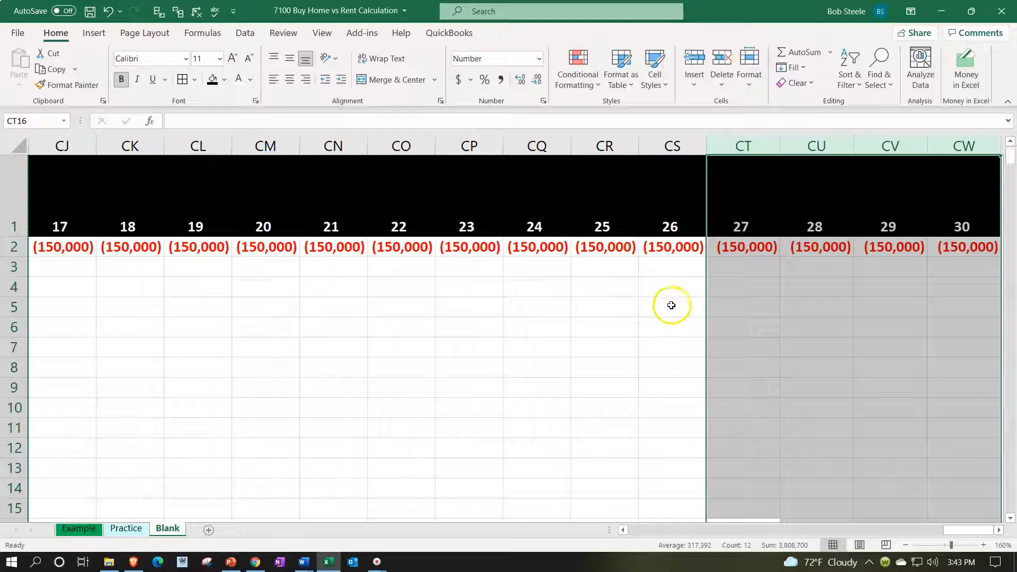
Edit the year 5 column's formula in BX3 to lock its column reference, making it =$AW3
{"action": "left_click", "coordinate": [436, 312]}
{"action": "key", "text": "Left"}
{"action": "key", "text": "Left"}
{"action": "key", "text": "Left"}
{"action": "key", "text": "Left"}
{"action": "key", "text": "Left"}
{"action": "key", "text": "Left"}
{"action": "key", "text": "Left"}
{"action": "key", "text": "Left"}
{"action": "key", "text": "Left"}
{"action": "key", "text": "Left"}
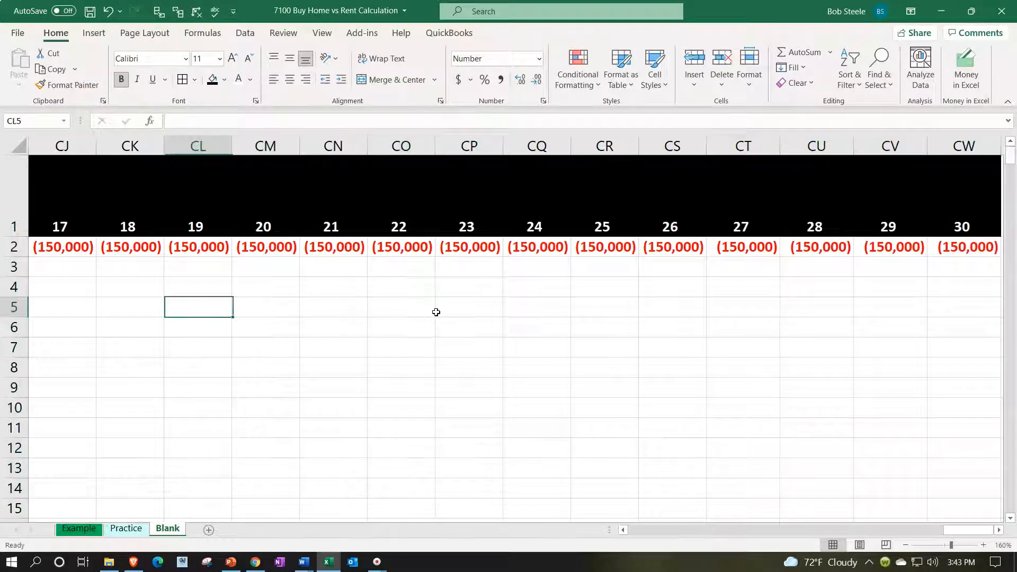
{"action": "key", "text": "Left"}
{"action": "key", "text": "Left"}
{"action": "key", "text": "Left"}
{"action": "key", "text": "Left"}
{"action": "key", "text": "Left"}
{"action": "key", "text": "Left"}
{"action": "key", "text": "Left"}
{"action": "key", "text": "Left"}
{"action": "key", "text": "Left"}
{"action": "key", "text": "Left"}
{"action": "key", "text": "Left"}
{"action": "key", "text": "Left"}
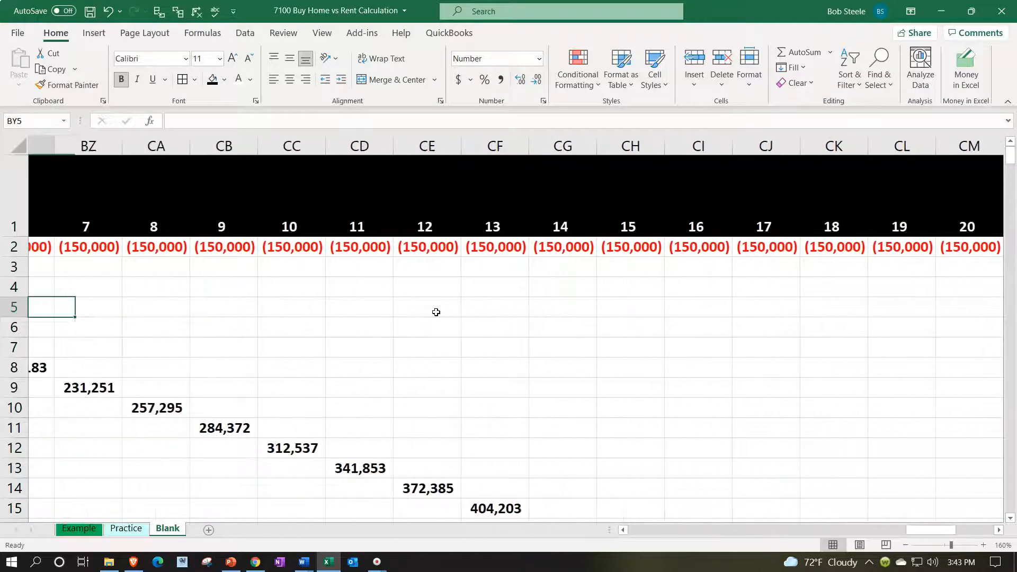
{"action": "key", "text": "Left"}
{"action": "key", "text": "Left"}
{"action": "key", "text": "Left"}
{"action": "key", "text": "Left"}
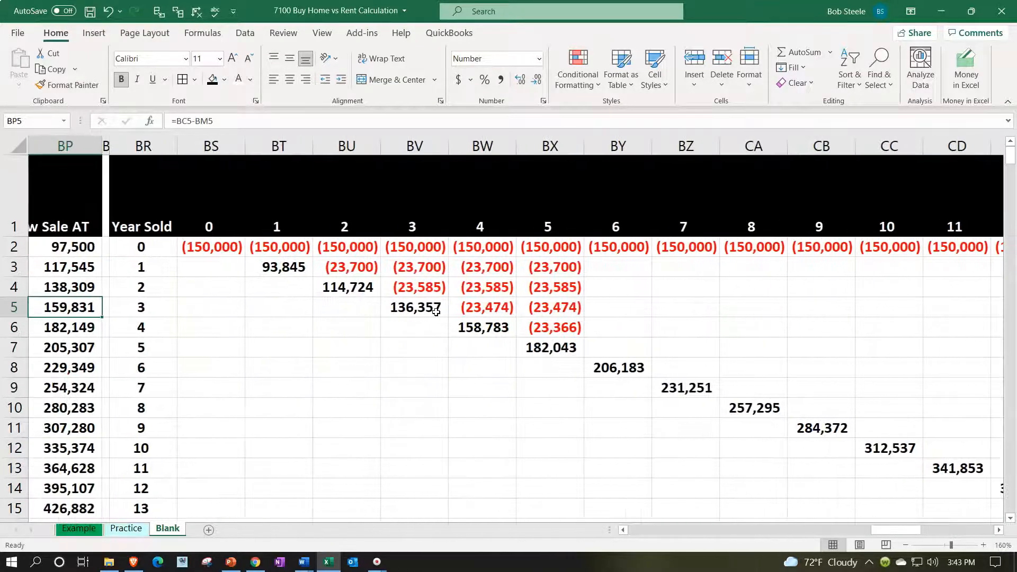
{"action": "double_click", "coordinate": [546, 264]}
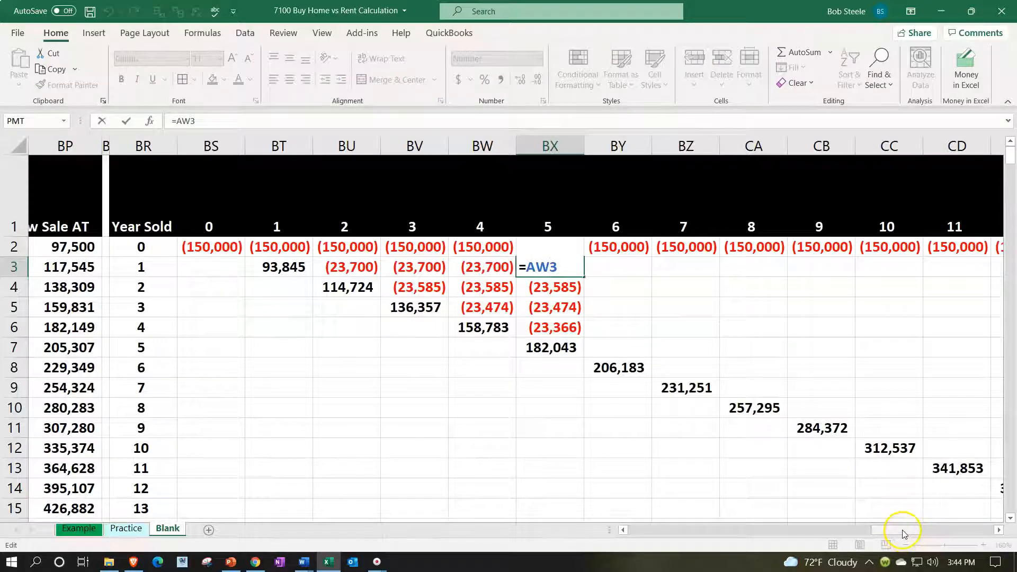
{"action": "left_click_drag", "start_coordinate": [903, 531], "coordinate": [826, 542]}
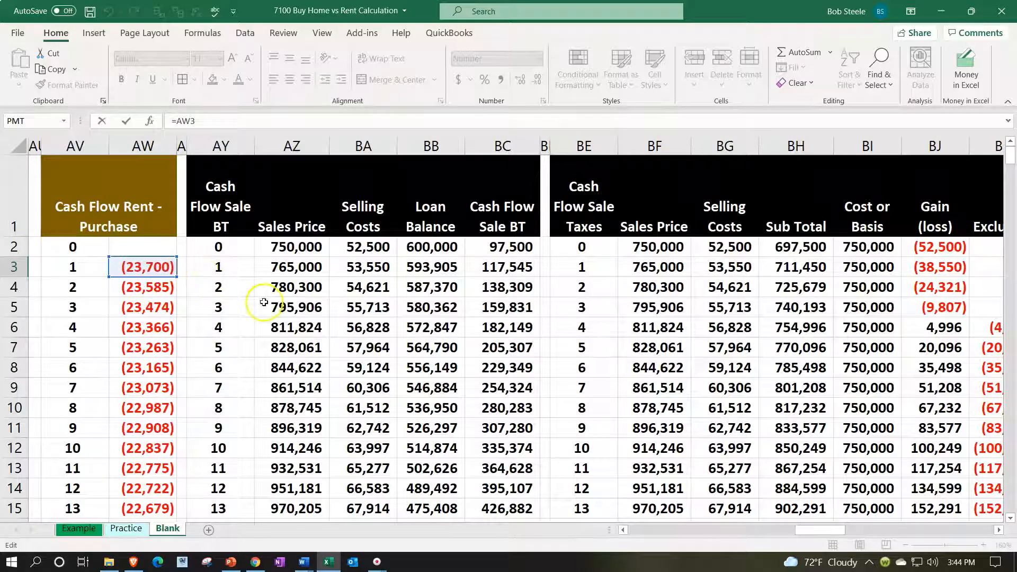
{"action": "left_click_drag", "start_coordinate": [811, 526], "coordinate": [884, 530]}
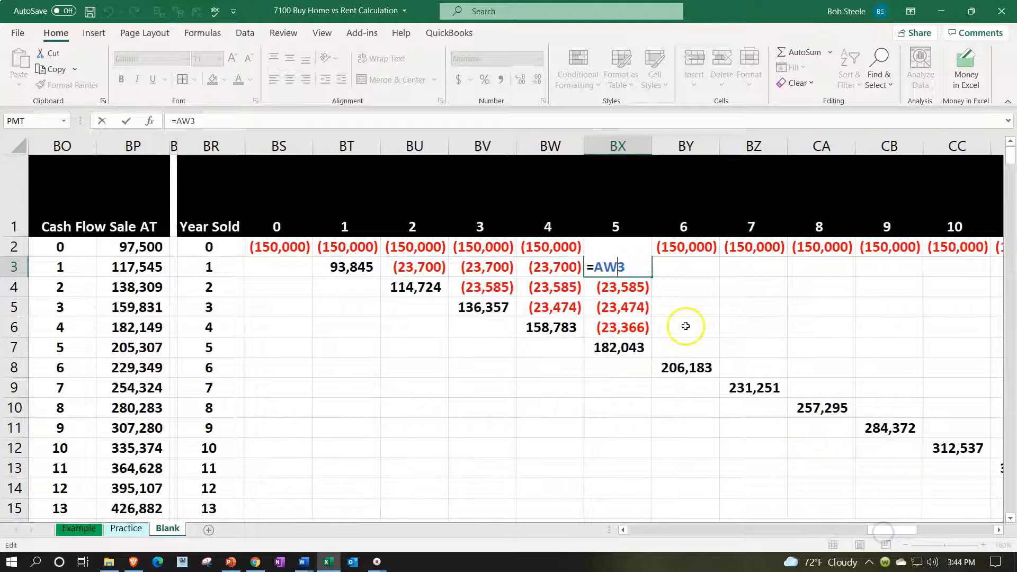
{"action": "left_click", "coordinate": [600, 268]}
{"action": "left_click", "coordinate": [596, 268]}
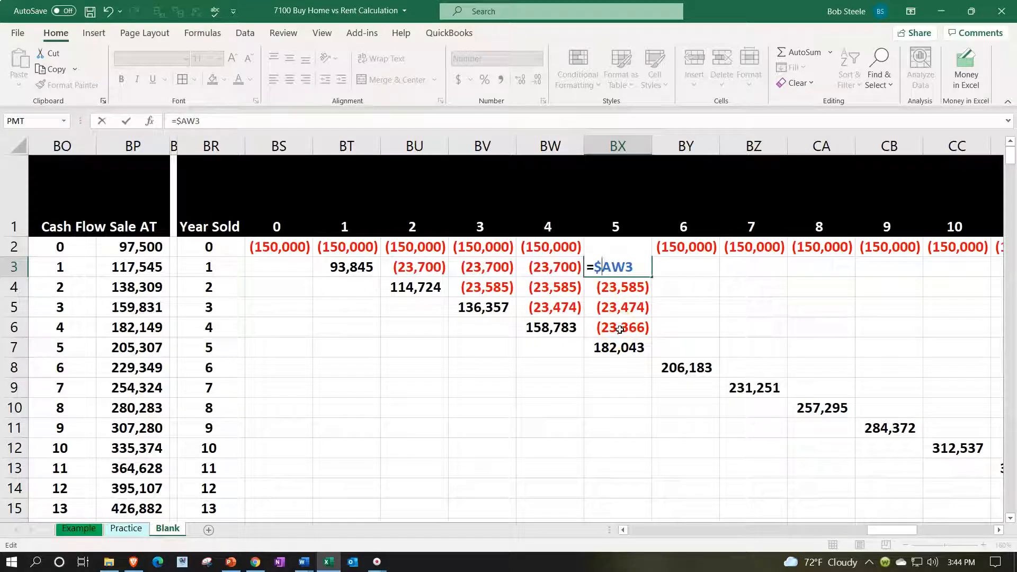
{"action": "key", "text": "BackSpace"}
{"action": "key", "text": "Return"}
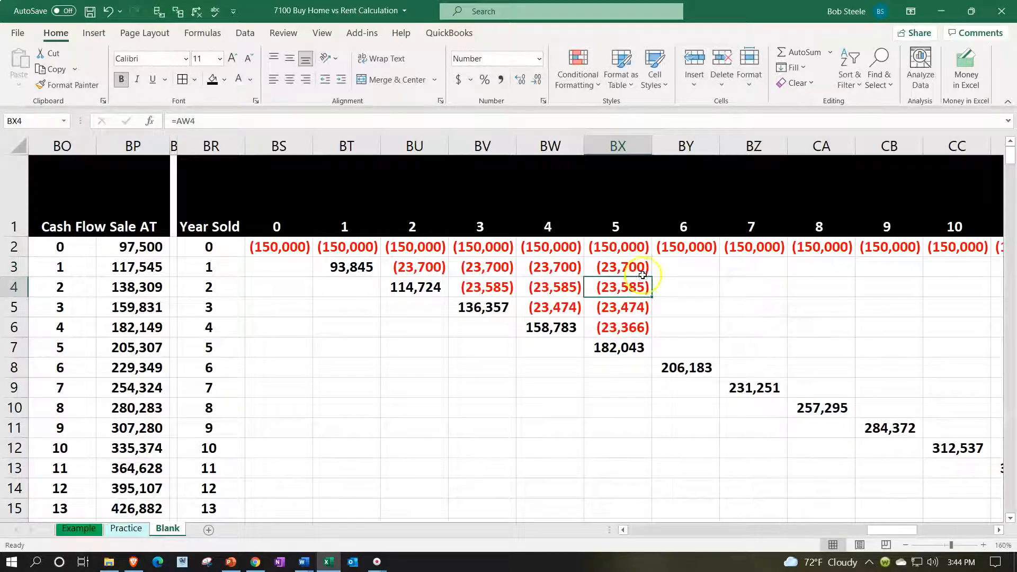
Fill the BX3 formula down through BX6 and check the reference in BX6
{"action": "left_click", "coordinate": [635, 268]}
{"action": "left_click_drag", "start_coordinate": [651, 277], "coordinate": [644, 329]}
{"action": "double_click", "coordinate": [639, 323]}
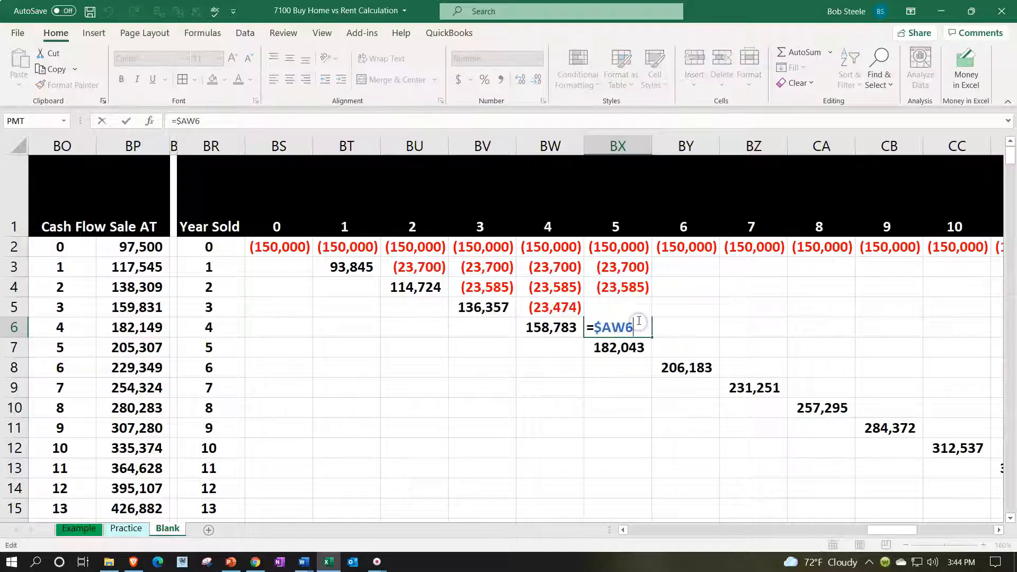
{"action": "key", "text": "Return"}
Copy the BX3 formula across to BY3 and fill it down to BY4 in the year 6 column
{"action": "left_click", "coordinate": [645, 268]}
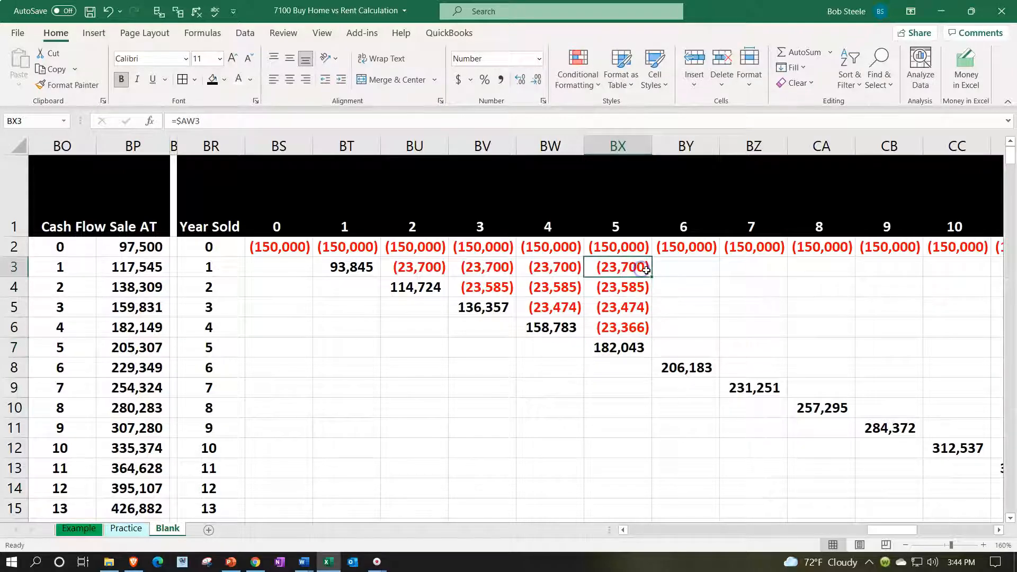
{"action": "left_click_drag", "start_coordinate": [654, 279], "coordinate": [688, 277]}
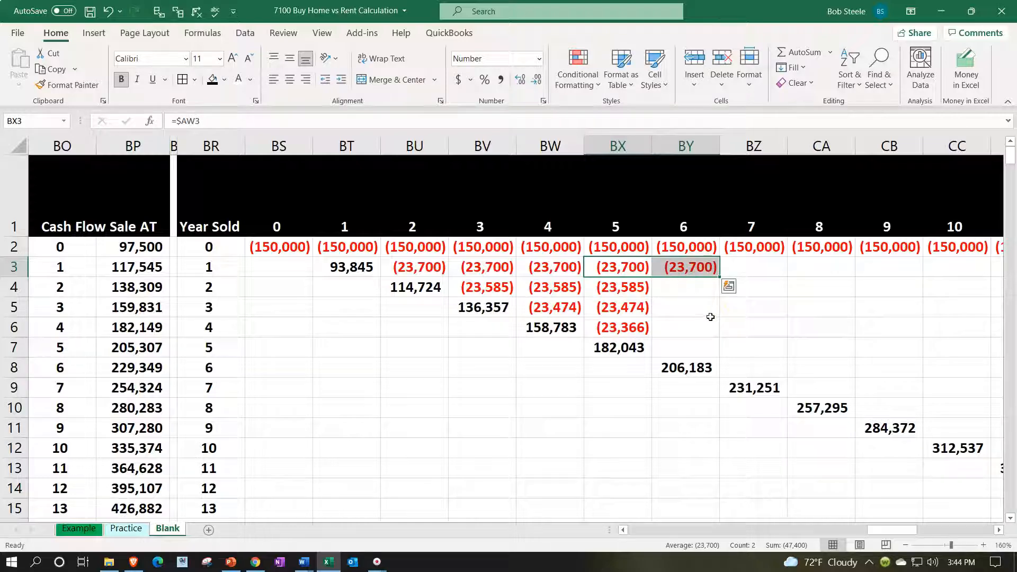
{"action": "left_click", "coordinate": [709, 272]}
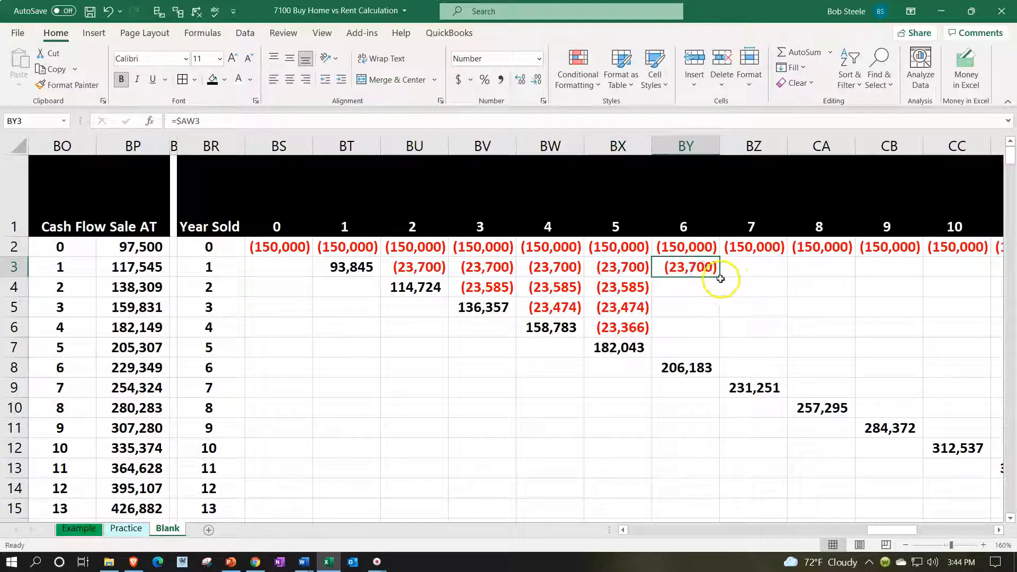
{"action": "left_click_drag", "start_coordinate": [719, 277], "coordinate": [721, 298]}
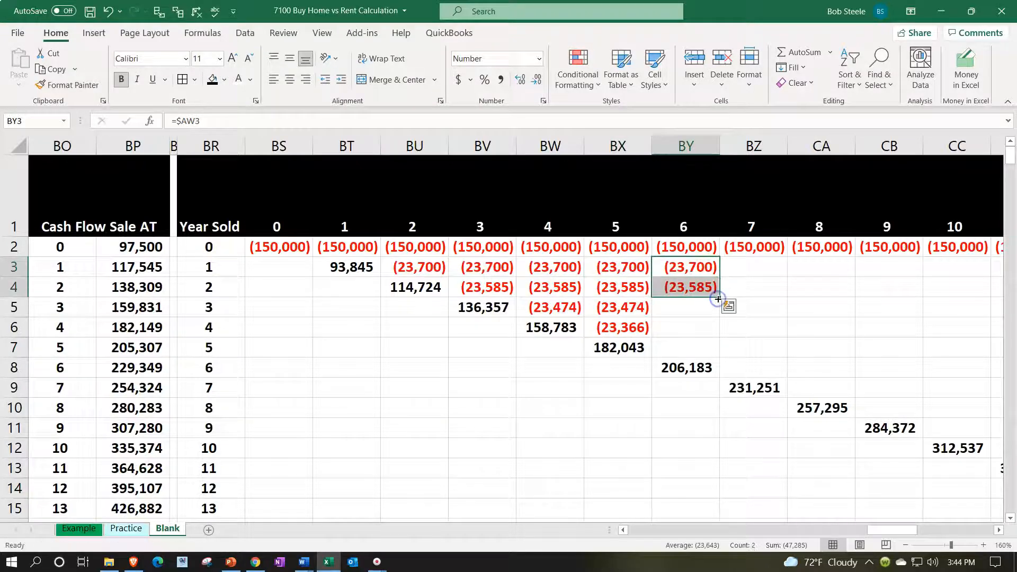
Fill the BY3 formula across row 3 through CW3, covering sale years 6 to 30
{"action": "left_click", "coordinate": [701, 275]}
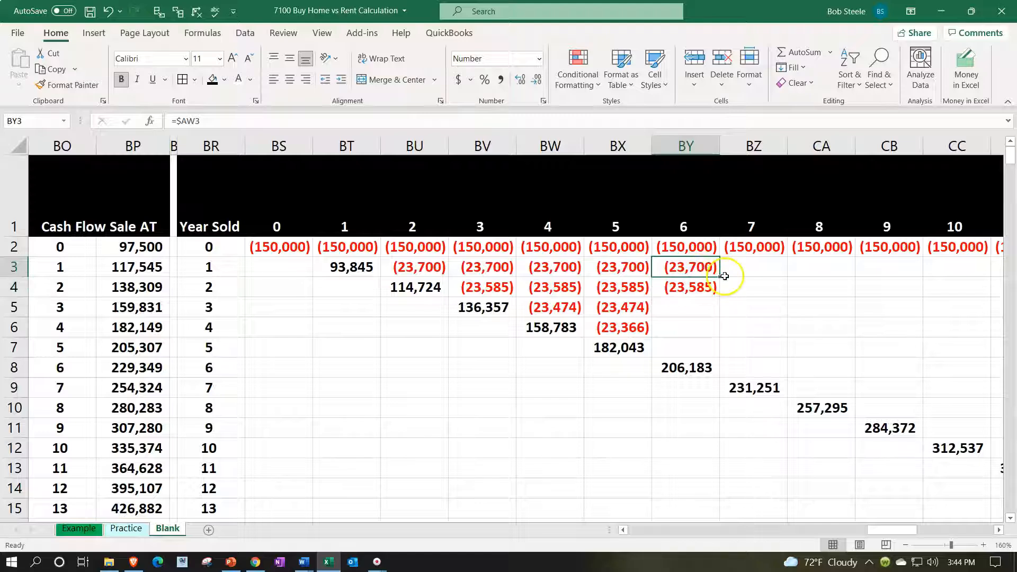
{"action": "left_click_drag", "start_coordinate": [721, 277], "coordinate": [948, 275]}
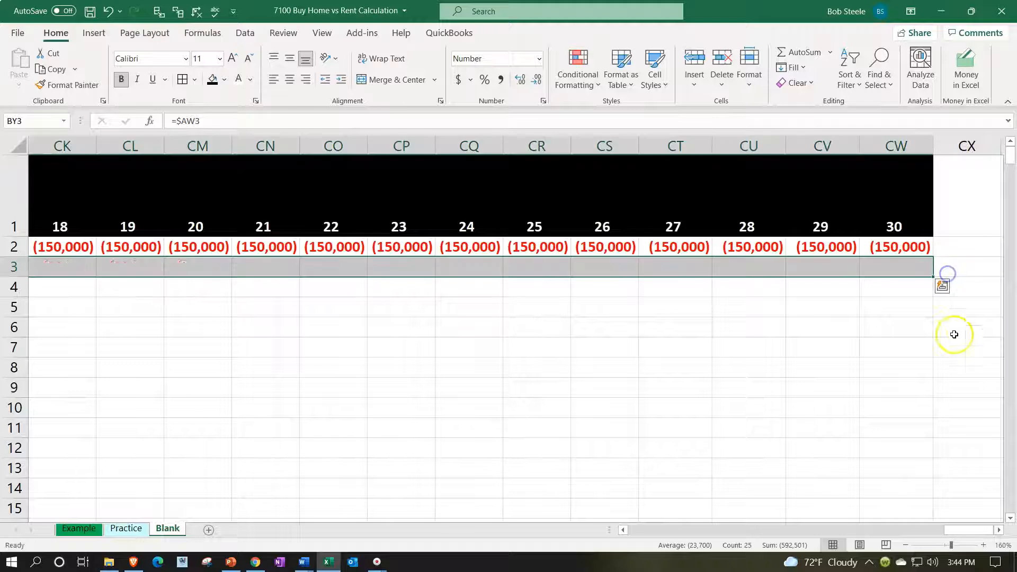
{"action": "left_click", "coordinate": [869, 365]}
Fill the CW3 formula down through CW31 and check that the year 30 column stops above the CW32 sale formula
{"action": "left_click", "coordinate": [914, 271]}
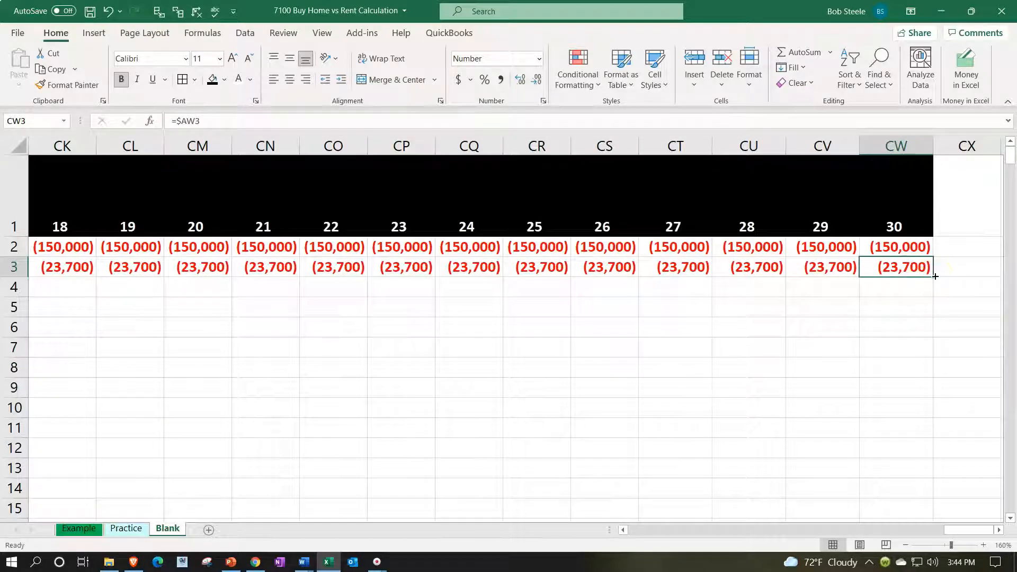
{"action": "scroll", "coordinate": [932, 291], "scroll_direction": "down", "scroll_amount": 5}
{"action": "scroll", "coordinate": [919, 469], "scroll_direction": "up", "scroll_amount": 4}
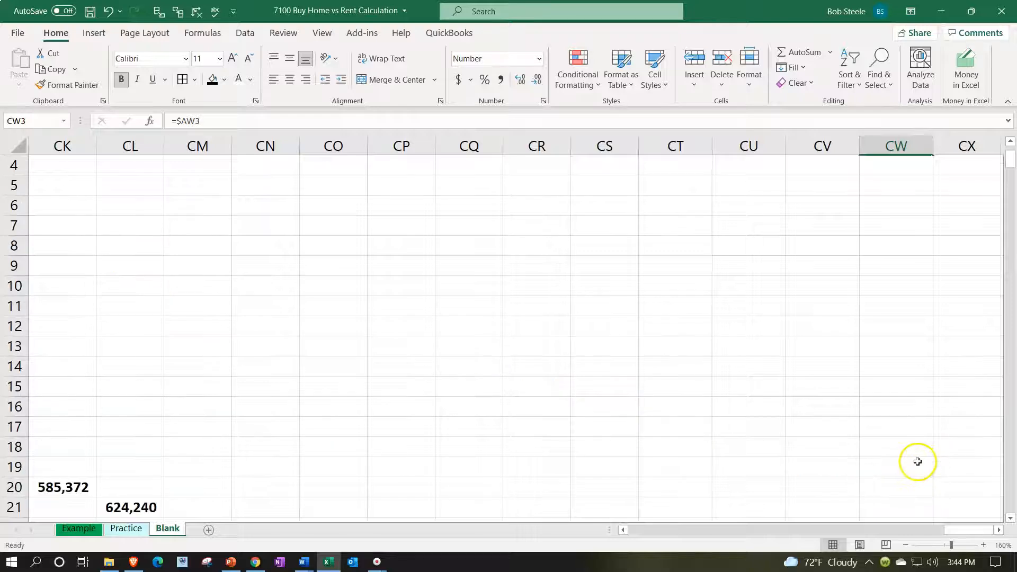
{"action": "scroll", "coordinate": [918, 461], "scroll_direction": "up", "scroll_amount": 1}
{"action": "double_click", "coordinate": [933, 277]}
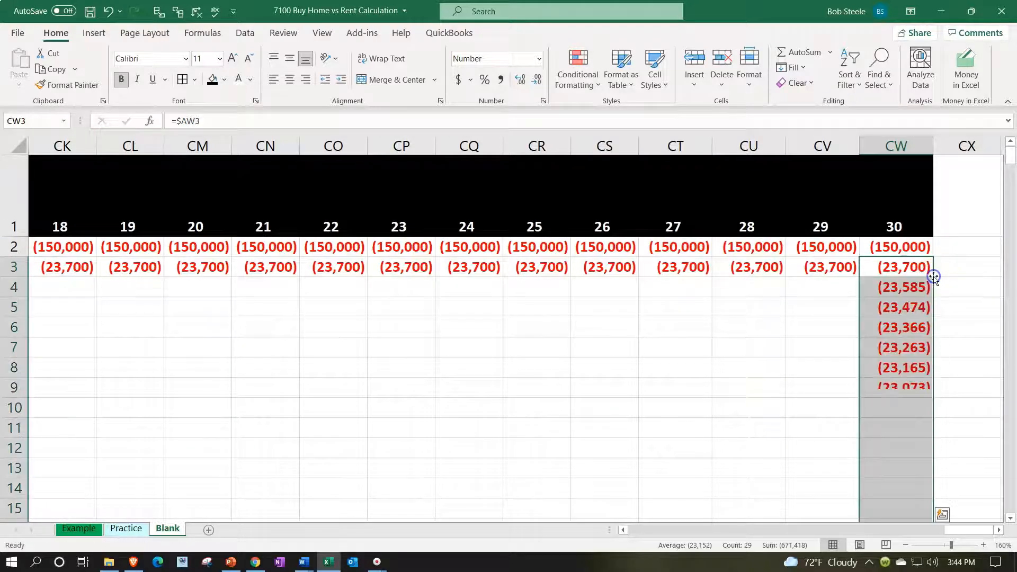
{"action": "scroll", "coordinate": [906, 339], "scroll_direction": "down", "scroll_amount": 6}
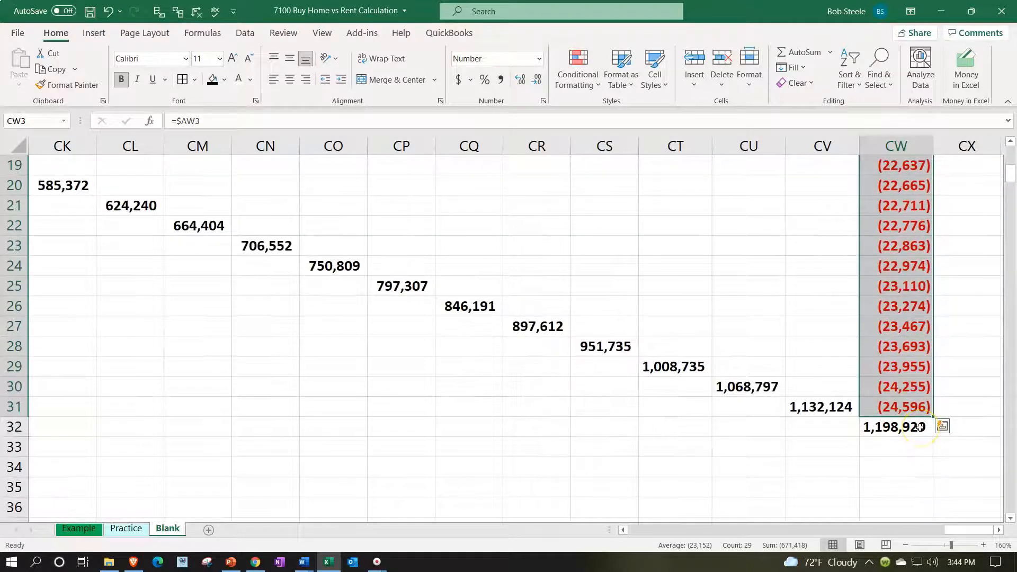
{"action": "scroll", "coordinate": [920, 427], "scroll_direction": "up", "scroll_amount": 6}
Fill the row 3 formula down columns CV, CU and CT to just above each diagonal sale value, for years 29 to 27
{"action": "left_click", "coordinate": [854, 268]}
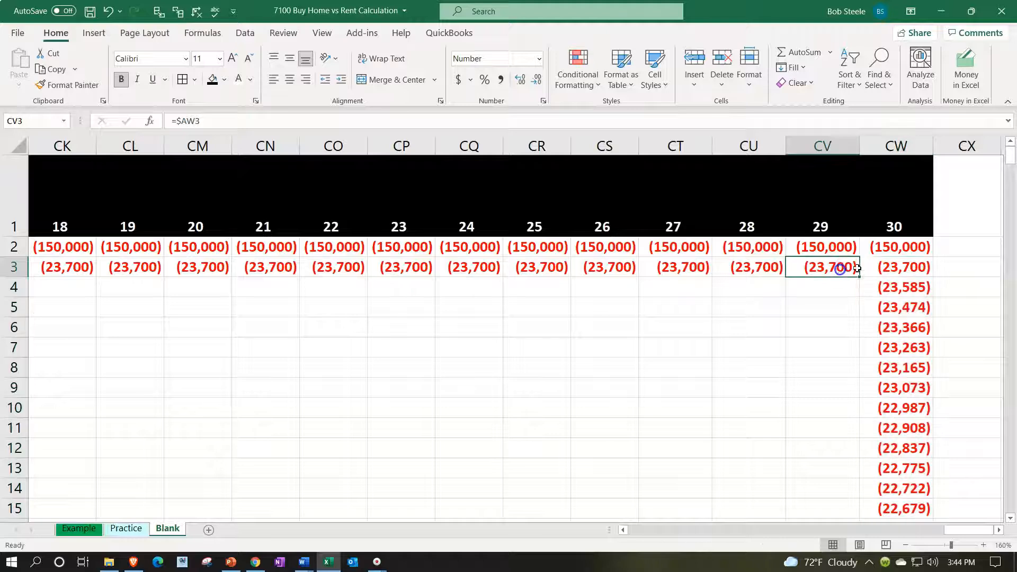
{"action": "double_click", "coordinate": [858, 273]}
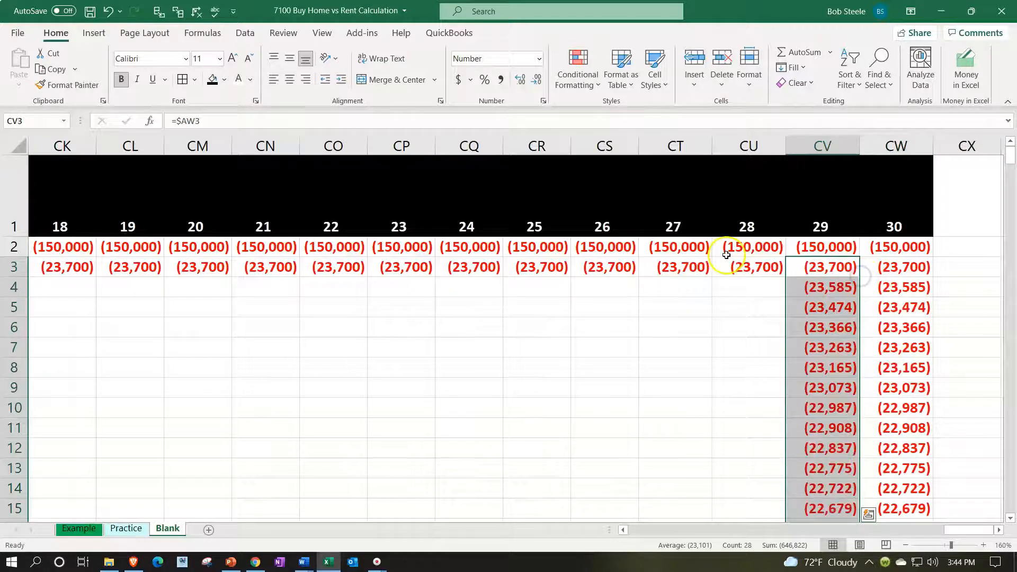
{"action": "left_click", "coordinate": [752, 266]}
{"action": "double_click", "coordinate": [786, 278]}
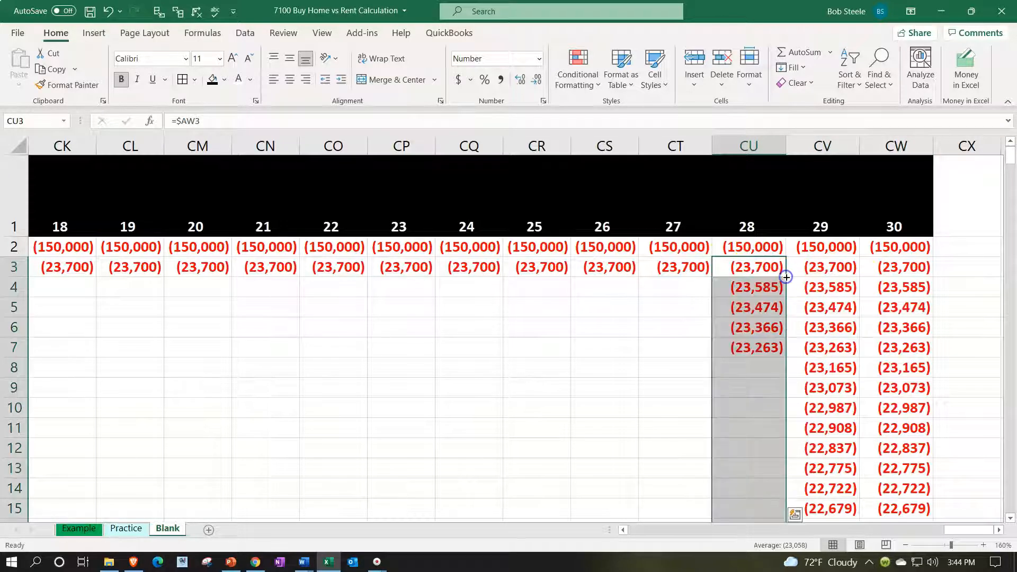
{"action": "left_click", "coordinate": [694, 267]}
{"action": "double_click", "coordinate": [714, 277]}
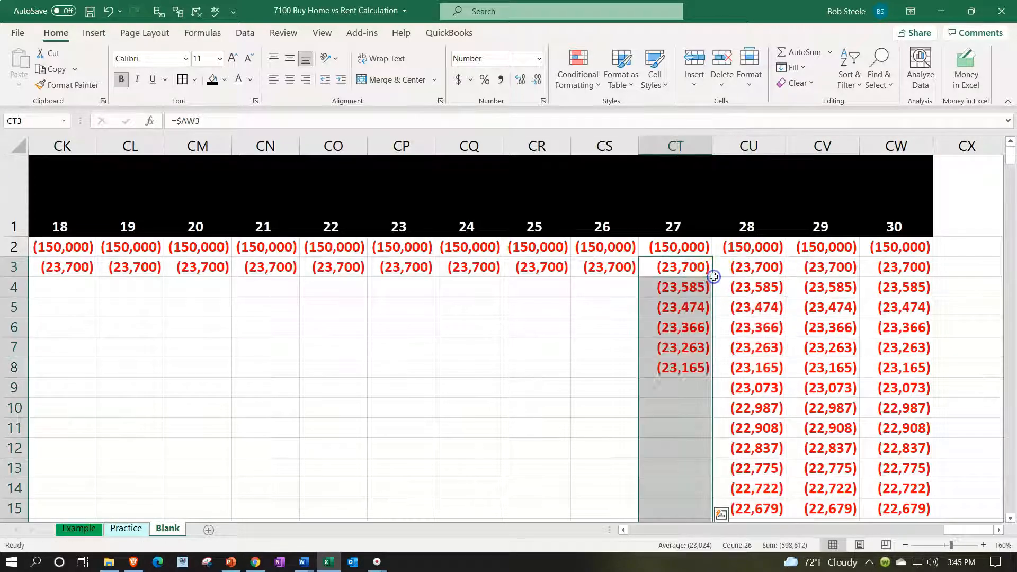
Fill the row 3 formula down columns CS, CR and CQ to just above each diagonal sale value, for years 26 to 24
{"action": "left_click", "coordinate": [626, 265]}
{"action": "double_click", "coordinate": [639, 276]}
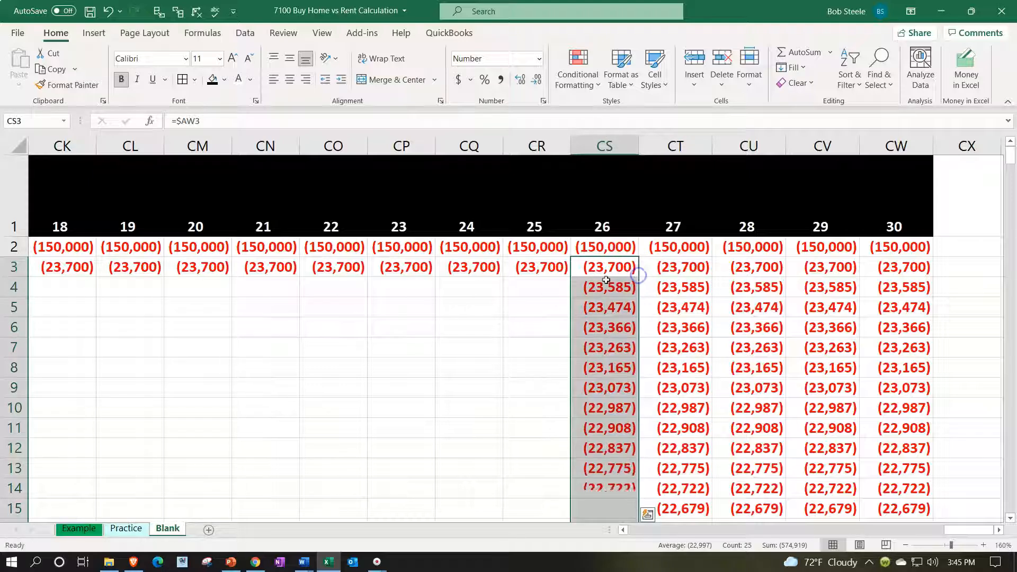
{"action": "left_click", "coordinate": [551, 267]}
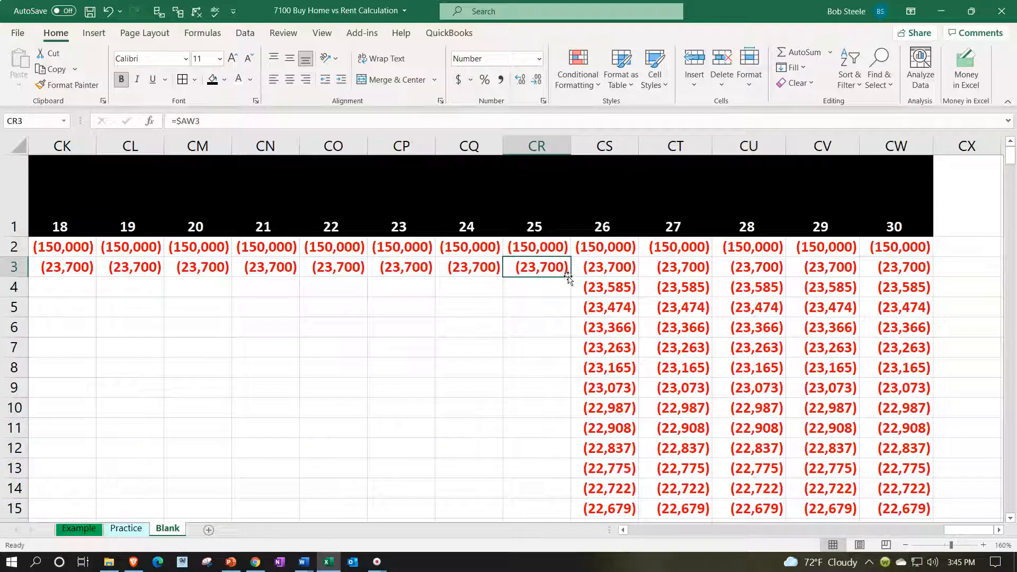
{"action": "double_click", "coordinate": [568, 277]}
{"action": "left_click", "coordinate": [488, 267]}
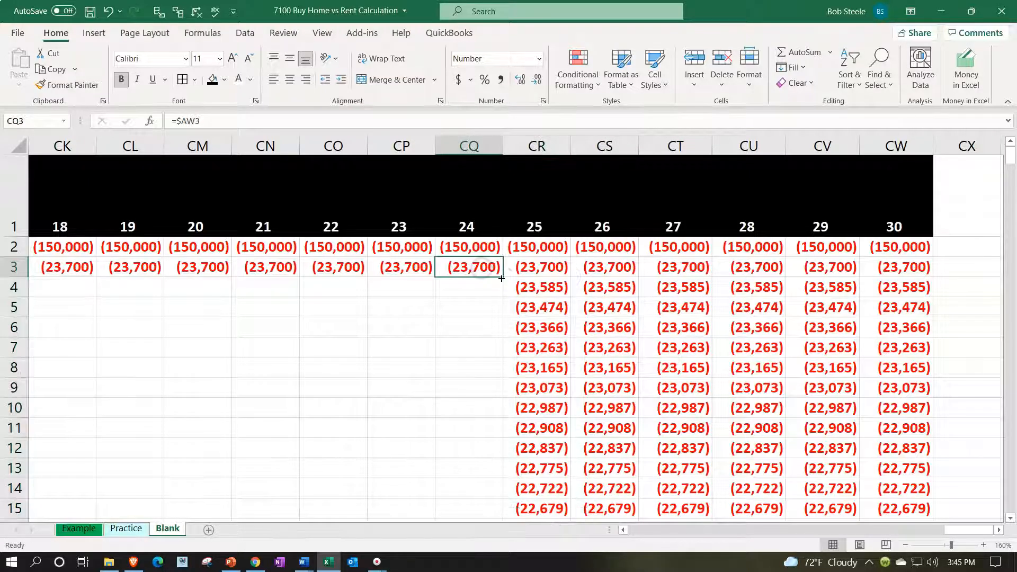
{"action": "double_click", "coordinate": [502, 277]}
Fill the row 3 formula down columns CP and CO to just above each diagonal sale value, for years 23 and 22
{"action": "left_click", "coordinate": [421, 268]}
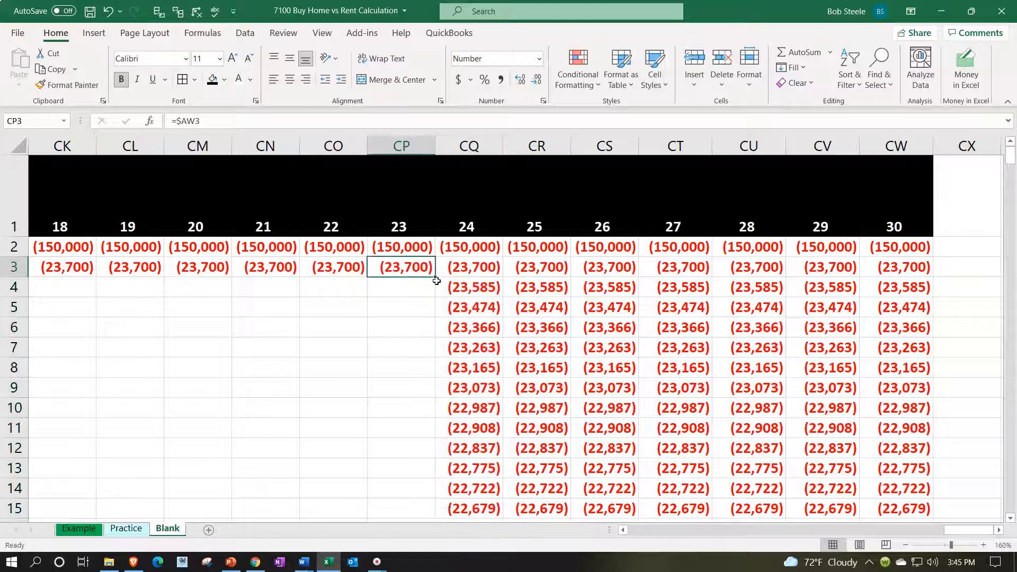
{"action": "double_click", "coordinate": [436, 277]}
{"action": "left_click", "coordinate": [360, 269]}
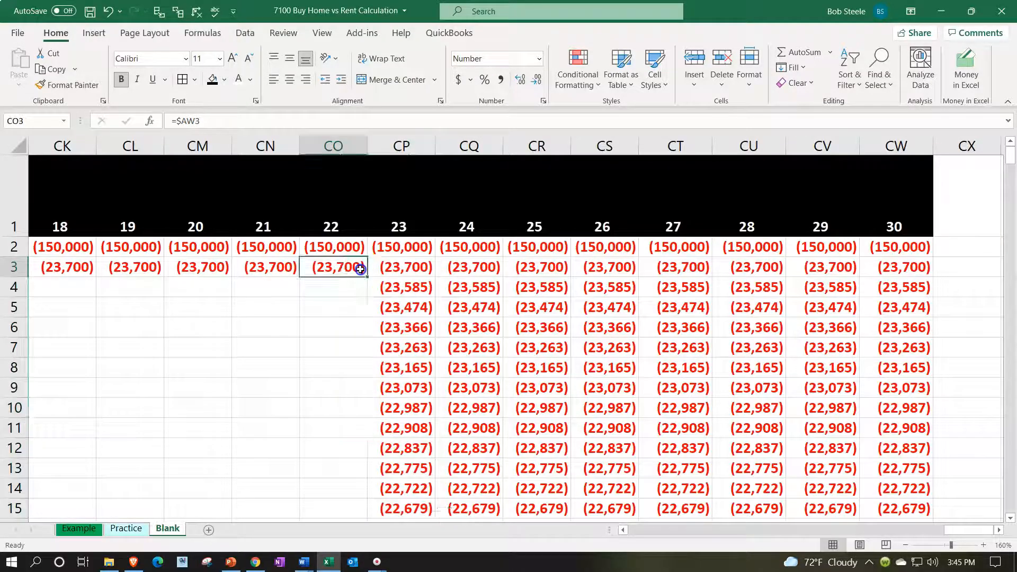
{"action": "double_click", "coordinate": [368, 277]}
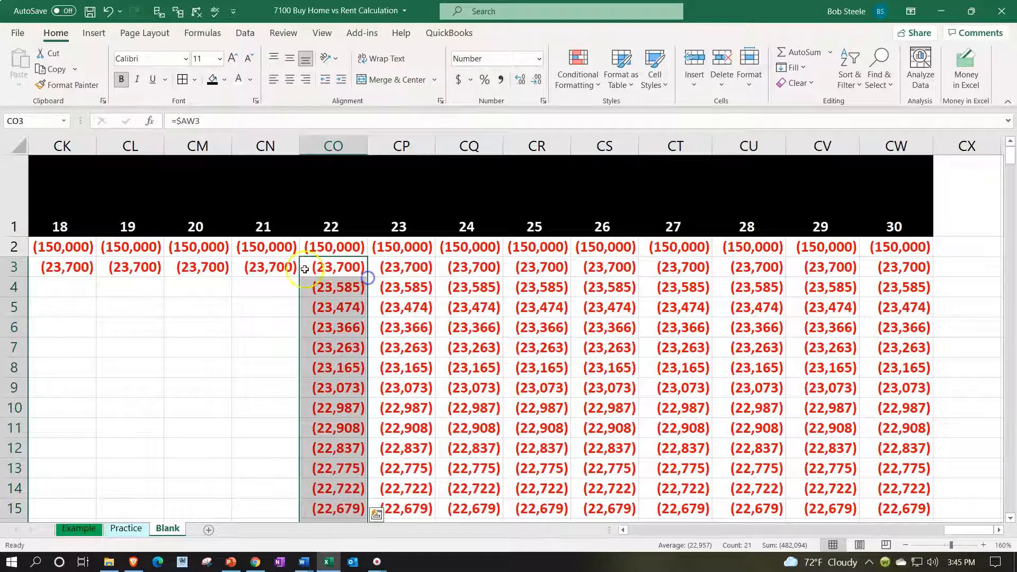
Fill the row 3 formula down columns CN, CM and CL to just above each diagonal sale value, for years 21 to 19
{"action": "left_click", "coordinate": [268, 267]}
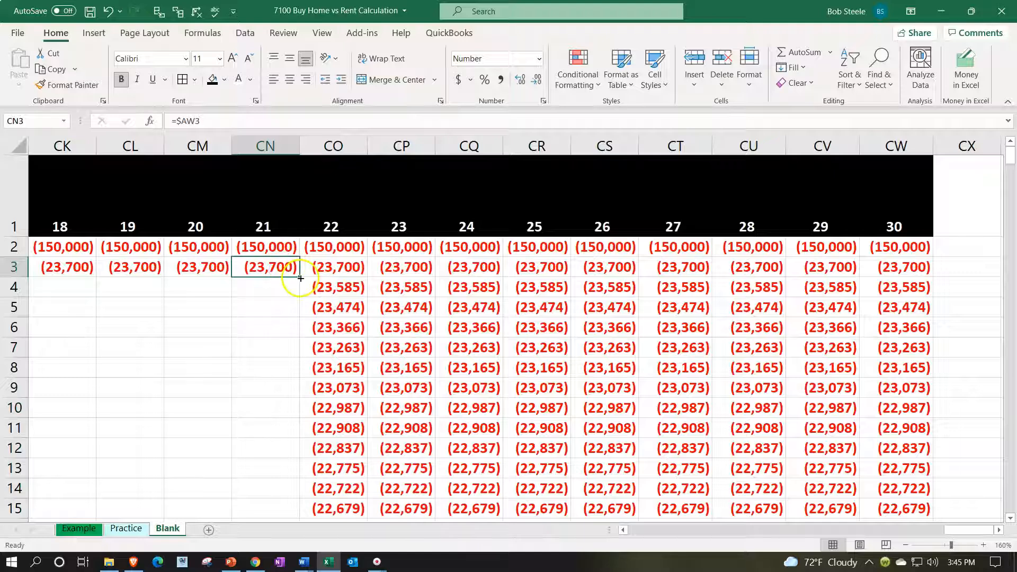
{"action": "double_click", "coordinate": [301, 277]}
{"action": "left_click", "coordinate": [204, 267]}
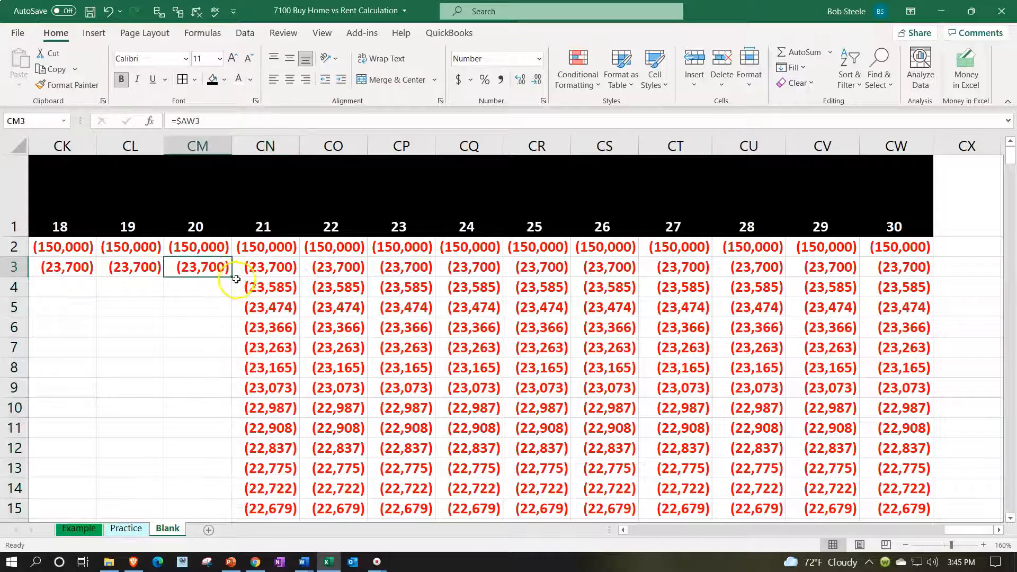
{"action": "double_click", "coordinate": [233, 276]}
{"action": "left_click", "coordinate": [149, 266]}
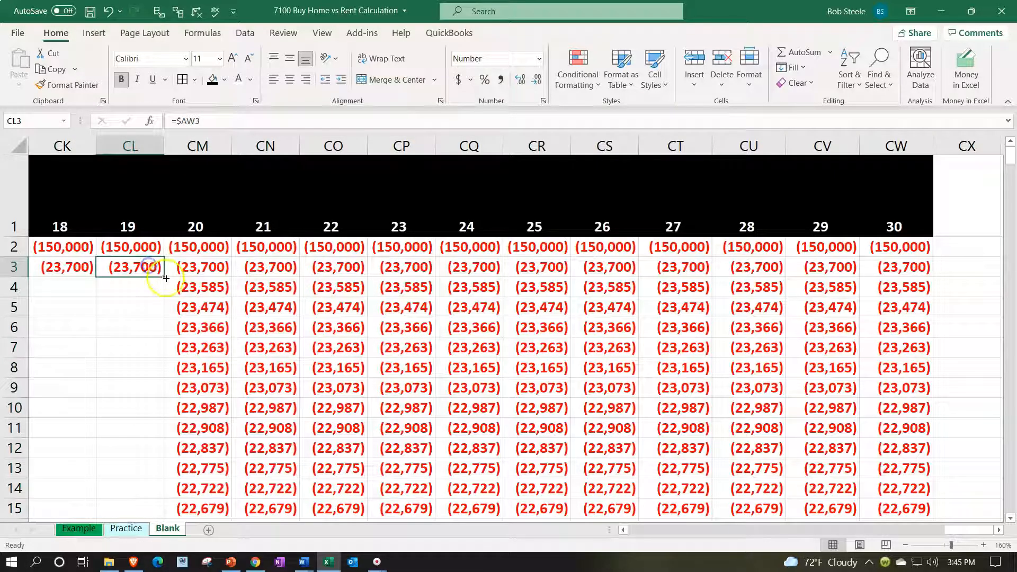
{"action": "double_click", "coordinate": [165, 278]}
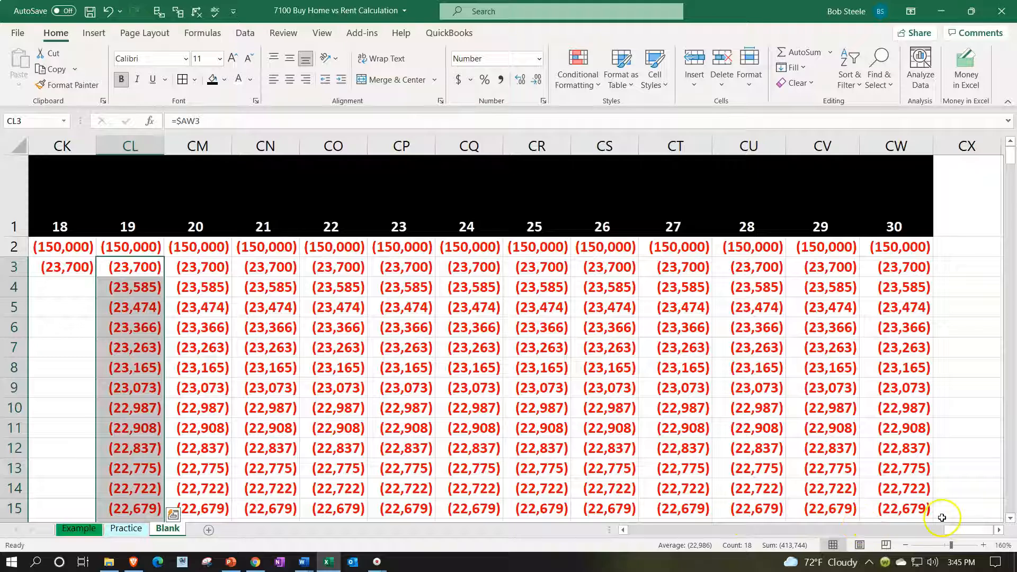
Fill the row 3 formula down columns CK, CJ and CI to just above each diagonal sale value, for years 18 to 16
{"action": "left_click_drag", "start_coordinate": [950, 529], "coordinate": [915, 531]}
{"action": "left_click", "coordinate": [833, 266]}
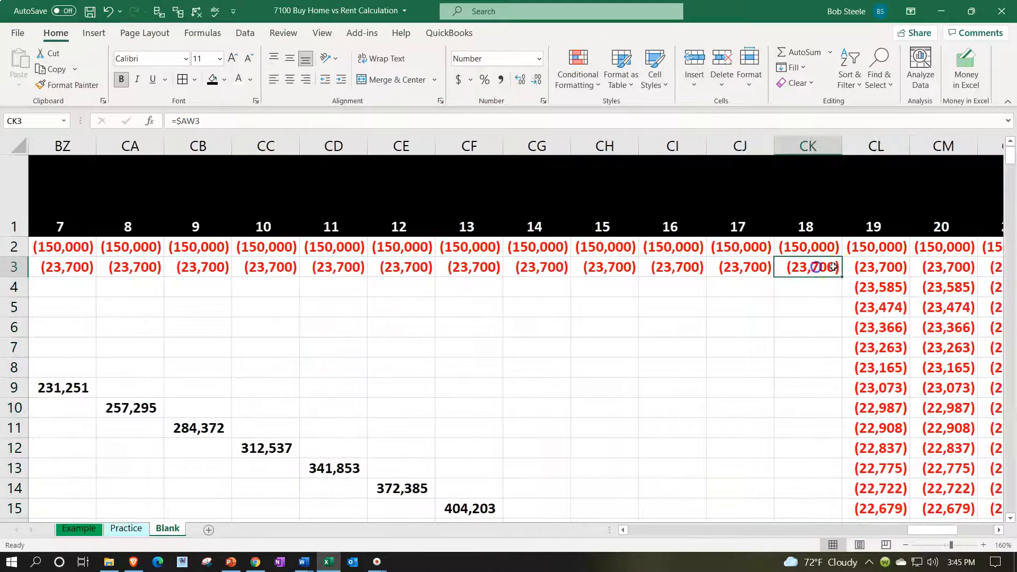
{"action": "double_click", "coordinate": [841, 275]}
{"action": "left_click", "coordinate": [763, 268]}
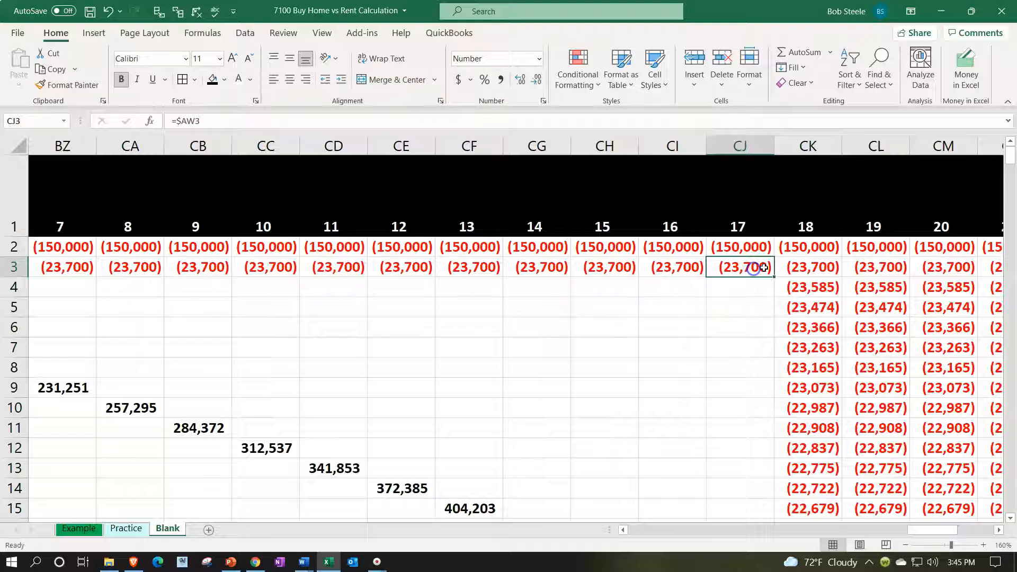
{"action": "double_click", "coordinate": [775, 276]}
{"action": "left_click", "coordinate": [689, 267]}
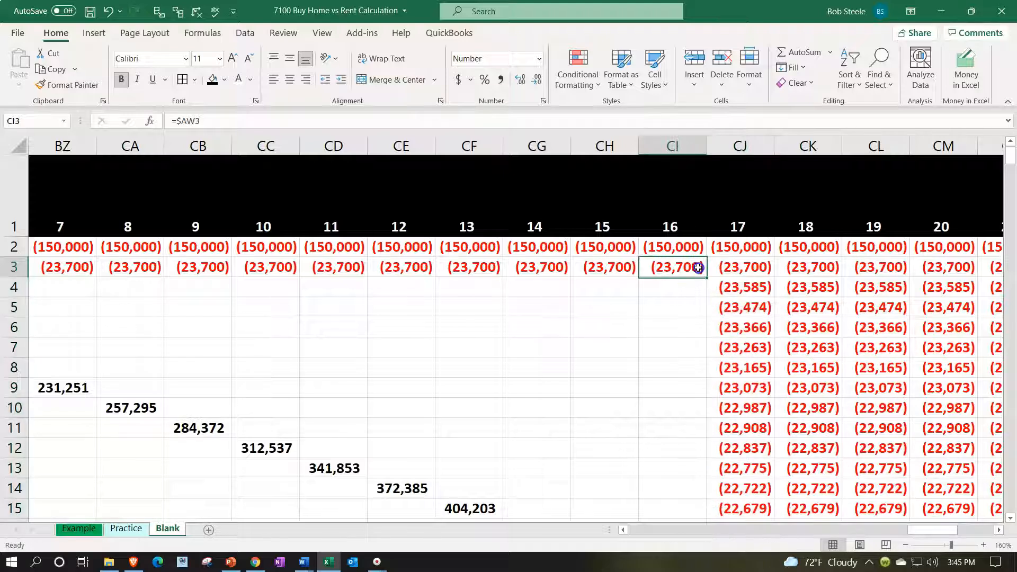
{"action": "double_click", "coordinate": [708, 276]}
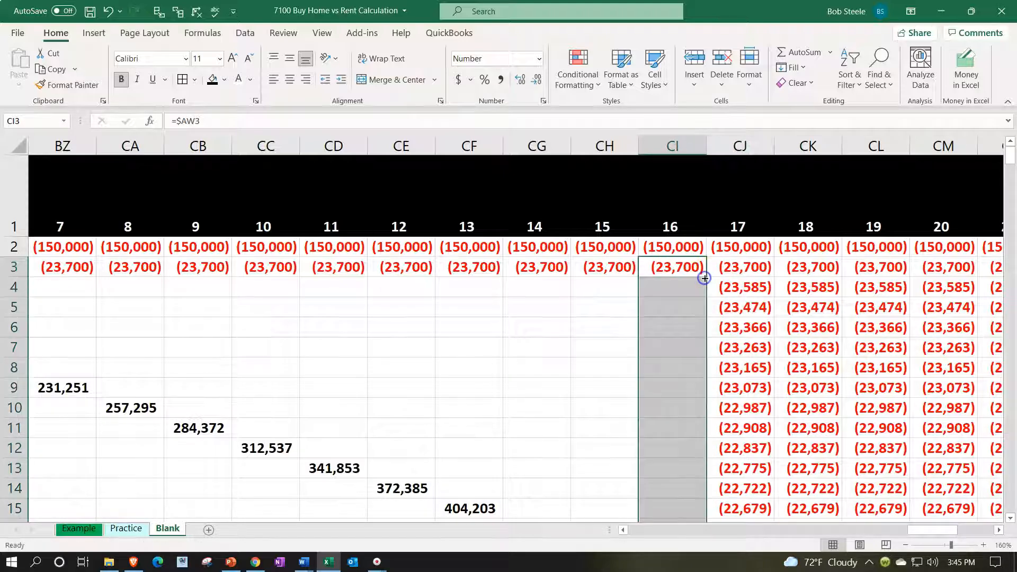
Fill the row 3 formula down columns CH, CG and CF to just above each diagonal sale value, for years 15 to 13
{"action": "left_click", "coordinate": [630, 268]}
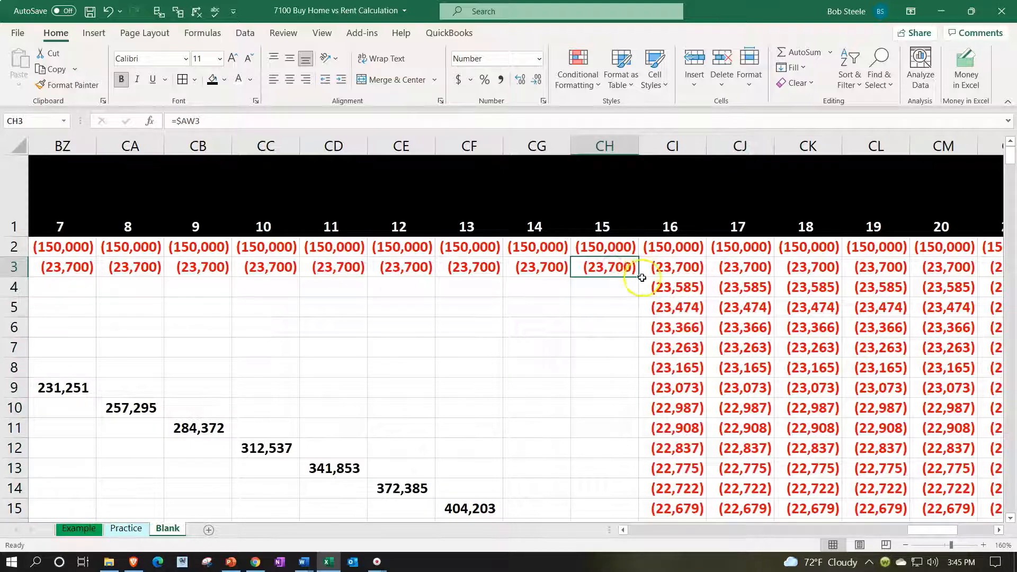
{"action": "double_click", "coordinate": [638, 276]}
{"action": "left_click", "coordinate": [564, 266]}
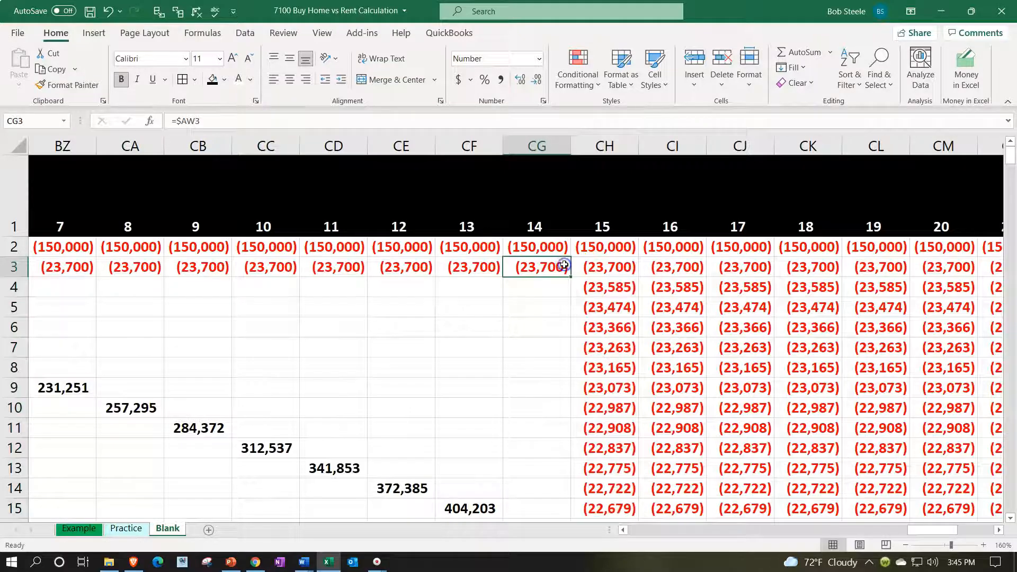
{"action": "double_click", "coordinate": [570, 277]}
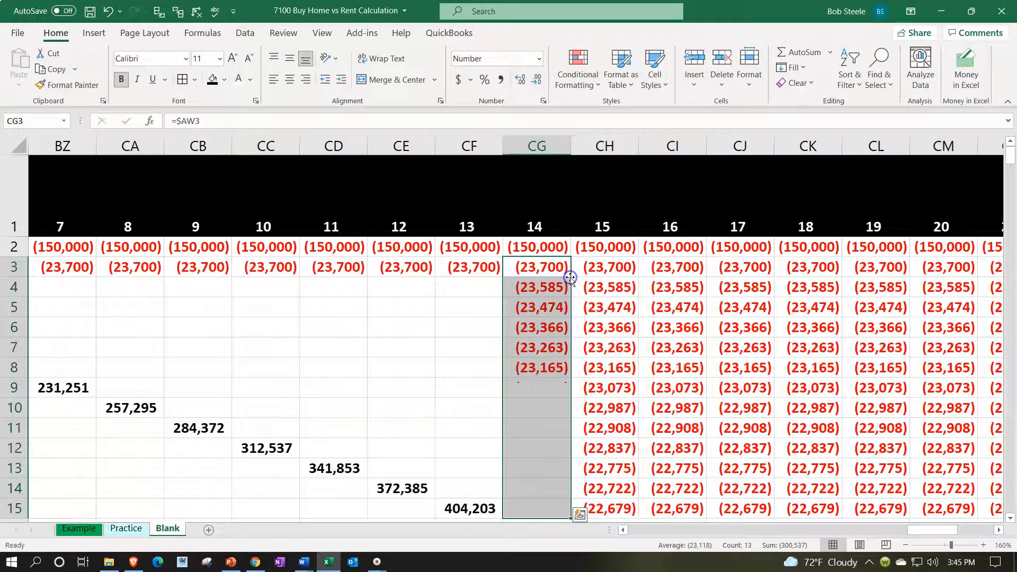
{"action": "left_click", "coordinate": [493, 268]}
{"action": "double_click", "coordinate": [503, 276]}
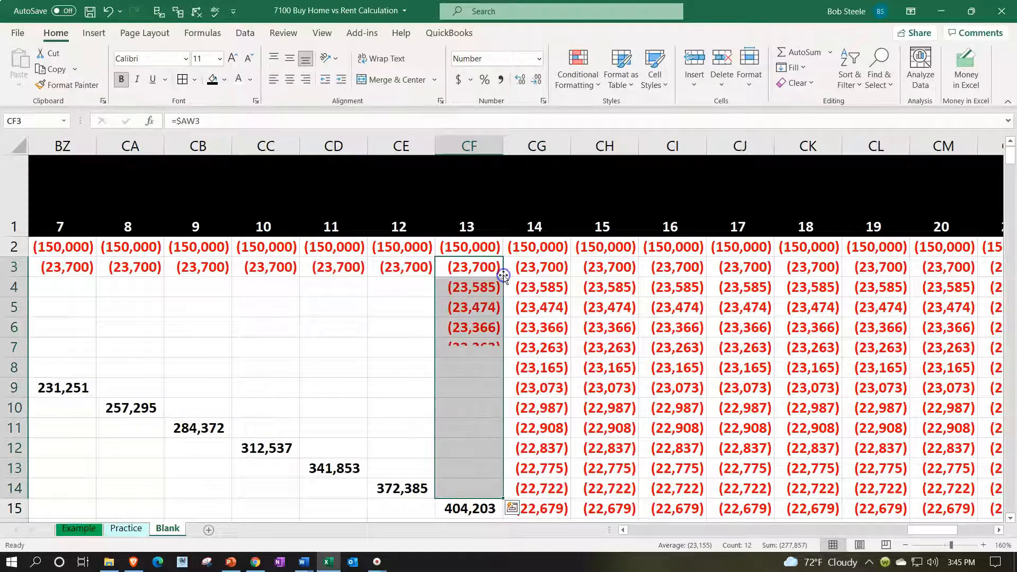
Fill the row 3 formula down columns CE, CD and CC to just above each diagonal sale value, for years 12 to 10
{"action": "left_click", "coordinate": [405, 267]}
{"action": "double_click", "coordinate": [435, 277]}
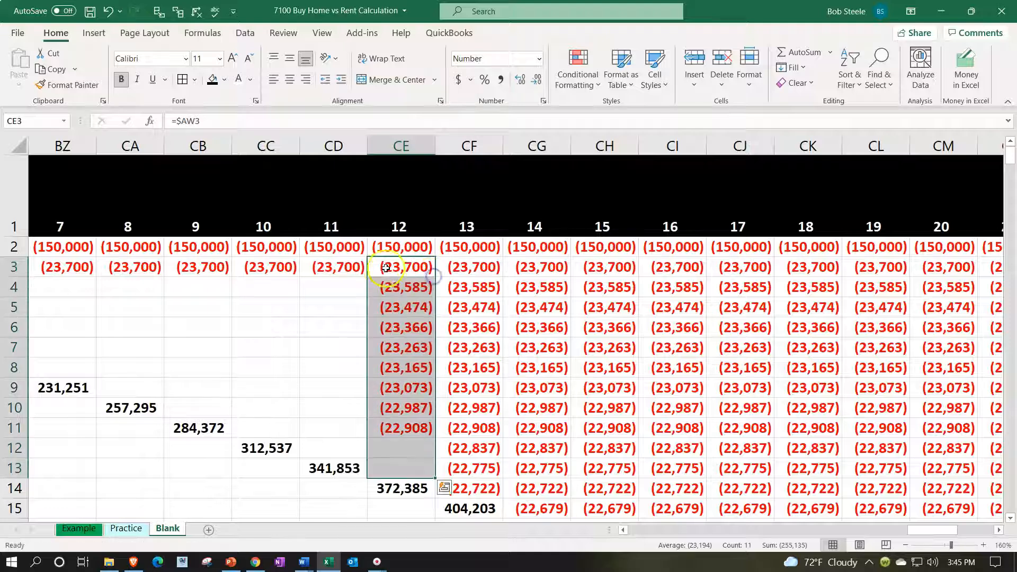
{"action": "left_click", "coordinate": [352, 266]}
{"action": "left_click", "coordinate": [369, 282]}
{"action": "left_click", "coordinate": [363, 269]}
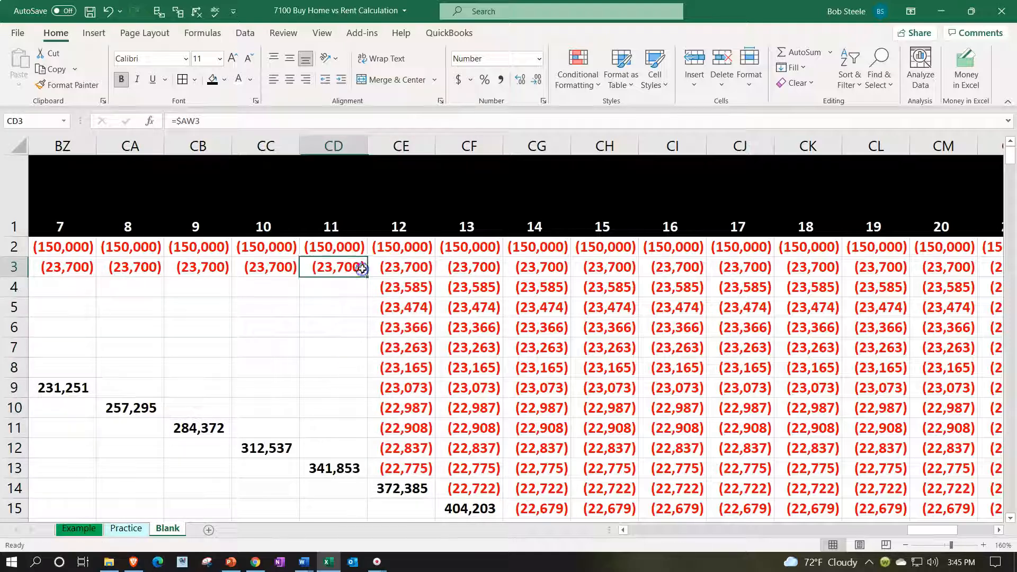
{"action": "double_click", "coordinate": [368, 275]}
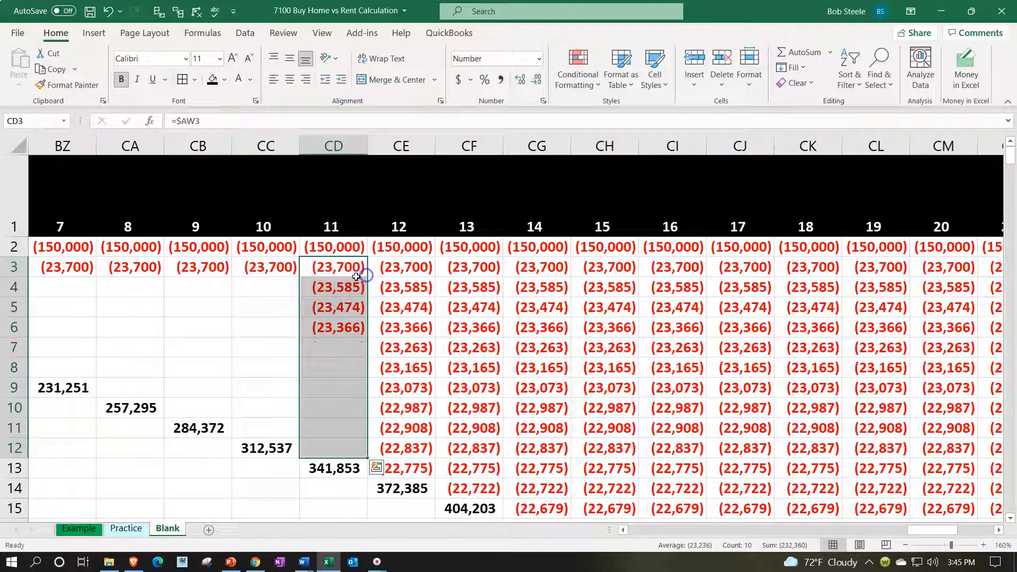
{"action": "left_click", "coordinate": [273, 268]}
{"action": "double_click", "coordinate": [300, 276]}
Fill the row 3 formula down columns CB, CA and BZ to just above each diagonal sale value, for years 9 to 7
{"action": "left_click_drag", "start_coordinate": [933, 531], "coordinate": [906, 532]}
{"action": "left_click", "coordinate": [688, 268]}
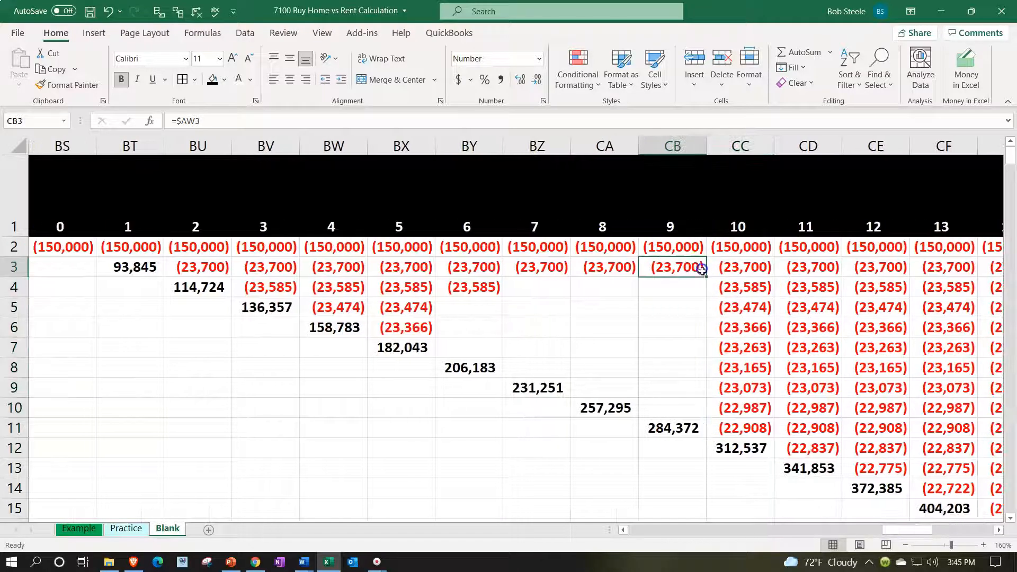
{"action": "double_click", "coordinate": [706, 277]}
{"action": "left_click", "coordinate": [603, 266]}
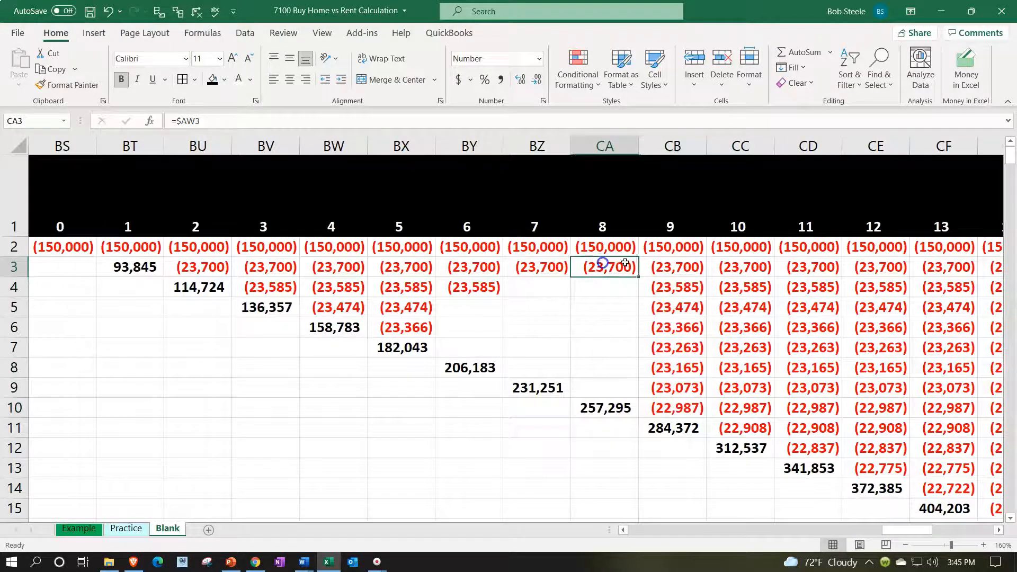
{"action": "double_click", "coordinate": [637, 276]}
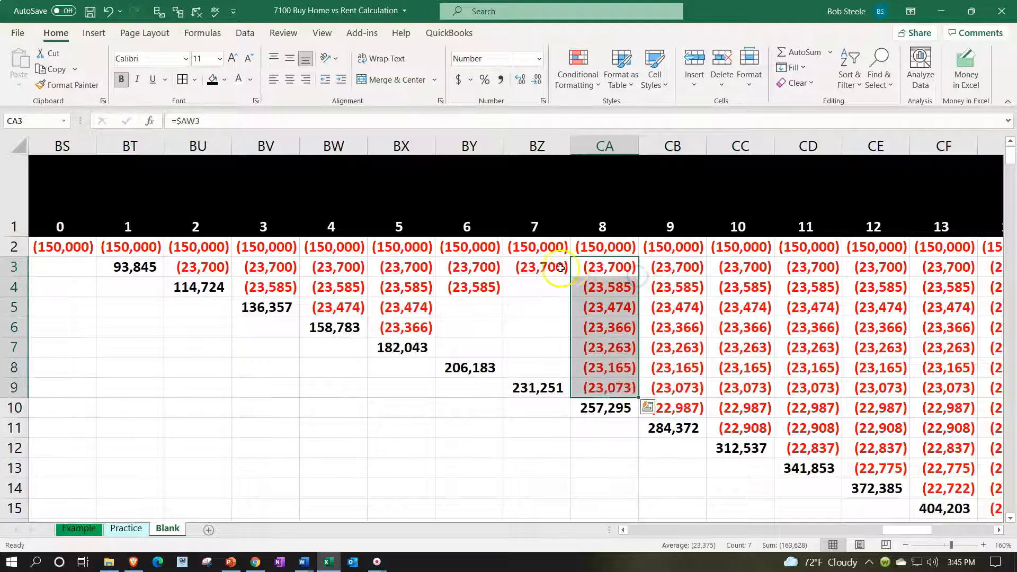
{"action": "left_click", "coordinate": [551, 268]}
{"action": "double_click", "coordinate": [570, 275]}
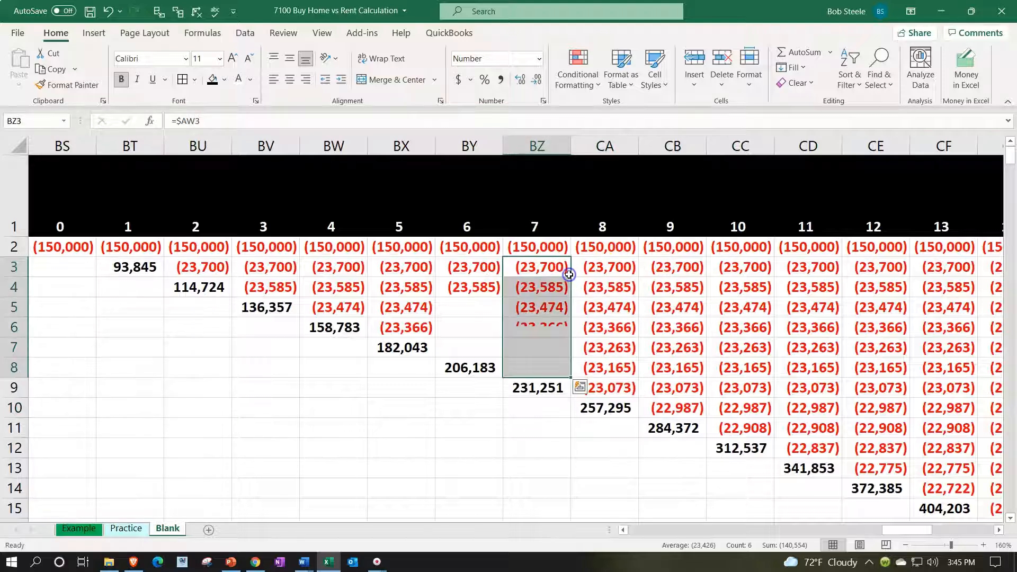
Fill the BY3 formula down through BY7, just above the year 6 sale value
{"action": "left_click", "coordinate": [483, 267]}
{"action": "double_click", "coordinate": [505, 279]}
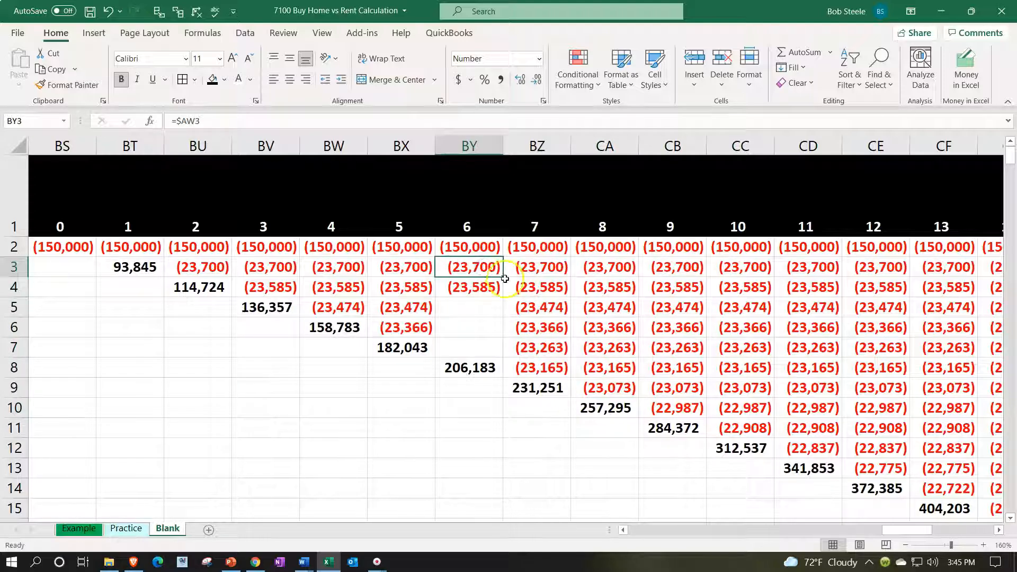
{"action": "left_click_drag", "start_coordinate": [505, 279], "coordinate": [503, 351]}
{"action": "left_click", "coordinate": [498, 290]}
Extend the row 33 Total sum formula back to BS33 for year 0 and across from BX33 to CW33 for year 30
{"action": "scroll", "coordinate": [445, 403], "scroll_direction": "down", "scroll_amount": 7}
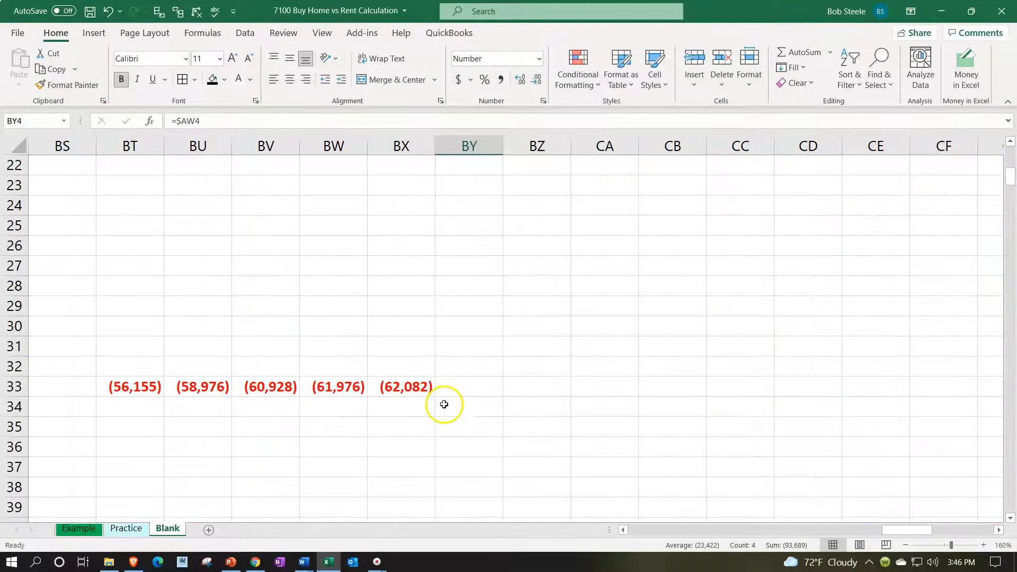
{"action": "left_click", "coordinate": [404, 388]}
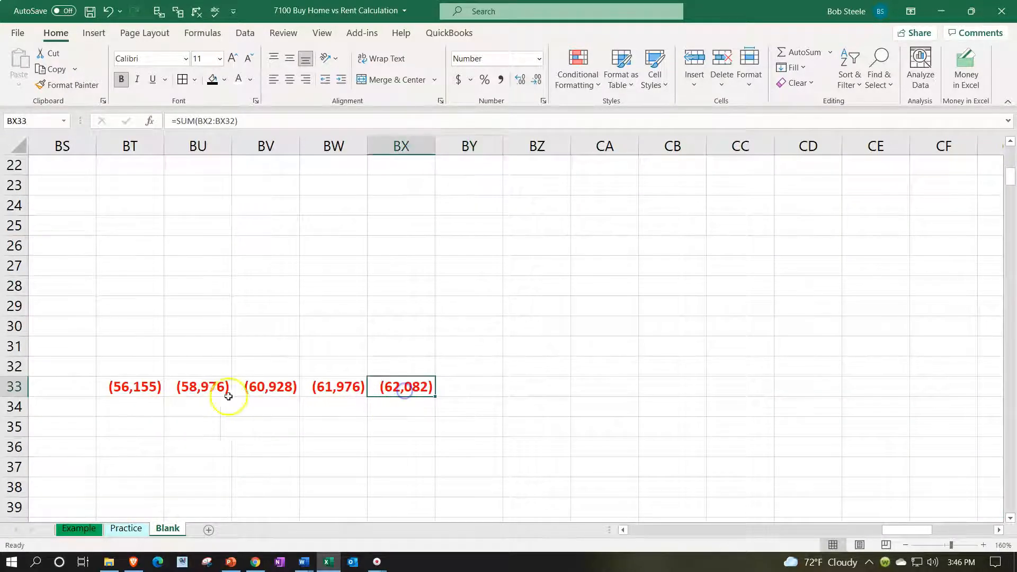
{"action": "left_click", "coordinate": [55, 391]}
{"action": "scroll", "coordinate": [72, 344], "scroll_direction": "left", "scroll_amount": 1}
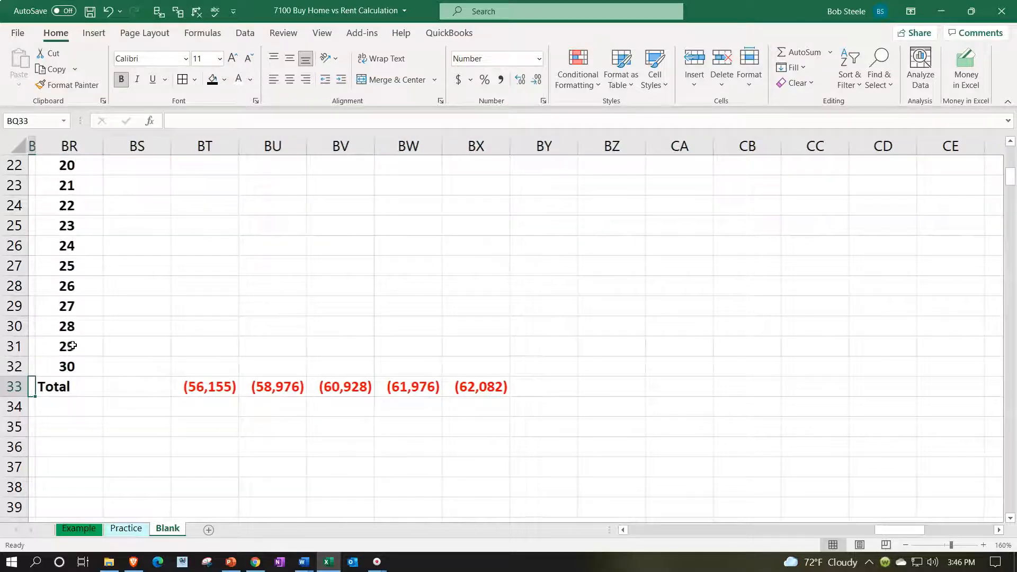
{"action": "left_click", "coordinate": [207, 389]}
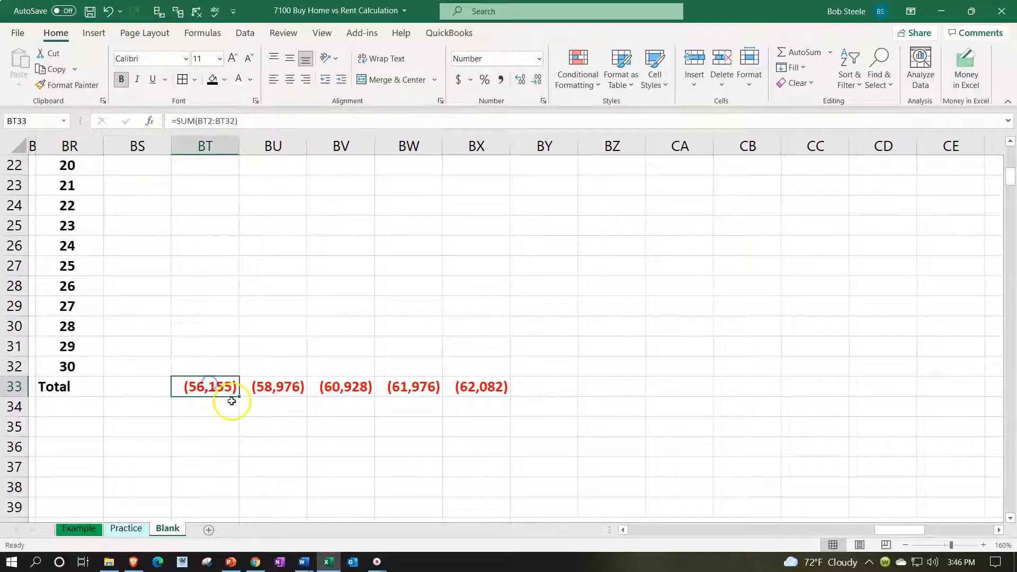
{"action": "left_click_drag", "start_coordinate": [238, 396], "coordinate": [132, 387]}
{"action": "left_click", "coordinate": [209, 442]}
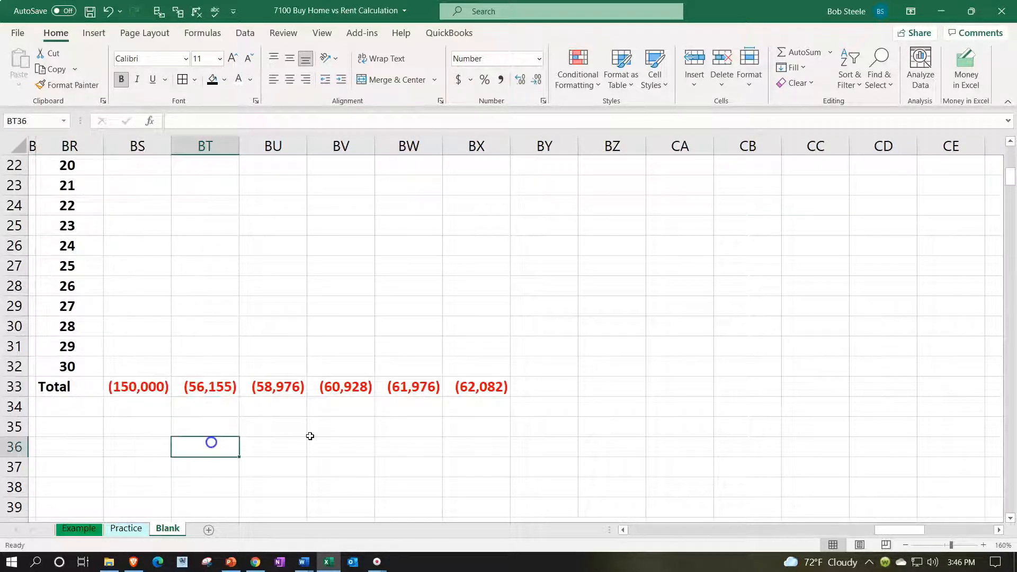
{"action": "left_click", "coordinate": [495, 389]}
{"action": "left_click_drag", "start_coordinate": [511, 397], "coordinate": [927, 405]}
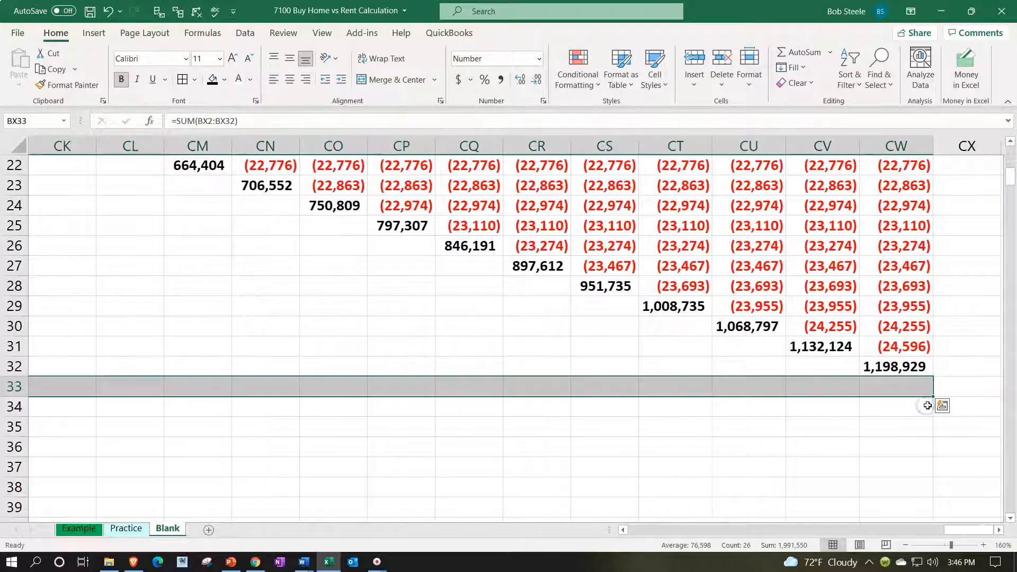
Review the row 33 totals across all sale years, moving from the later years back to year 0
{"action": "left_click", "coordinate": [208, 398]}
{"action": "key", "text": "Up"}
{"action": "key", "text": "Left"}
{"action": "key", "text": "Left"}
{"action": "key", "text": "Left"}
{"action": "key", "text": "Left"}
{"action": "key", "text": "Left"}
{"action": "key", "text": "Left"}
{"action": "key", "text": "Left"}
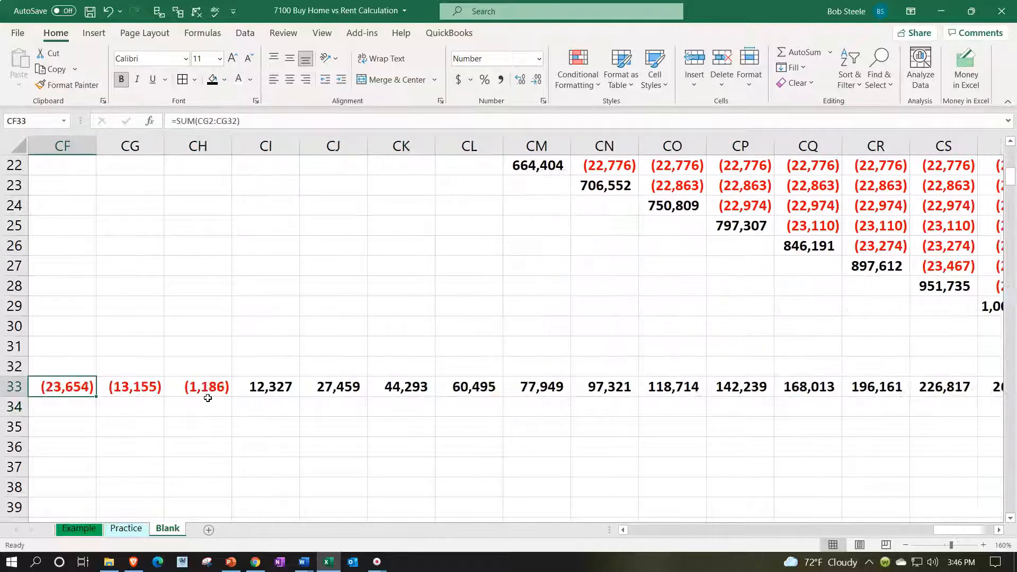
{"action": "key", "text": "Left"}
{"action": "key", "text": "Left"}
{"action": "key", "text": "Left"}
{"action": "key", "text": "Left"}
{"action": "key", "text": "Left"}
{"action": "key", "text": "Left"}
{"action": "key", "text": "Left"}
{"action": "key", "text": "Left"}
{"action": "key", "text": "Left"}
{"action": "key", "text": "Left"}
{"action": "key", "text": "Left"}
{"action": "key", "text": "Left"}
{"action": "key", "text": "Left"}
{"action": "key", "text": "Left"}
{"action": "key", "text": "Left"}
{"action": "key", "text": "Left"}
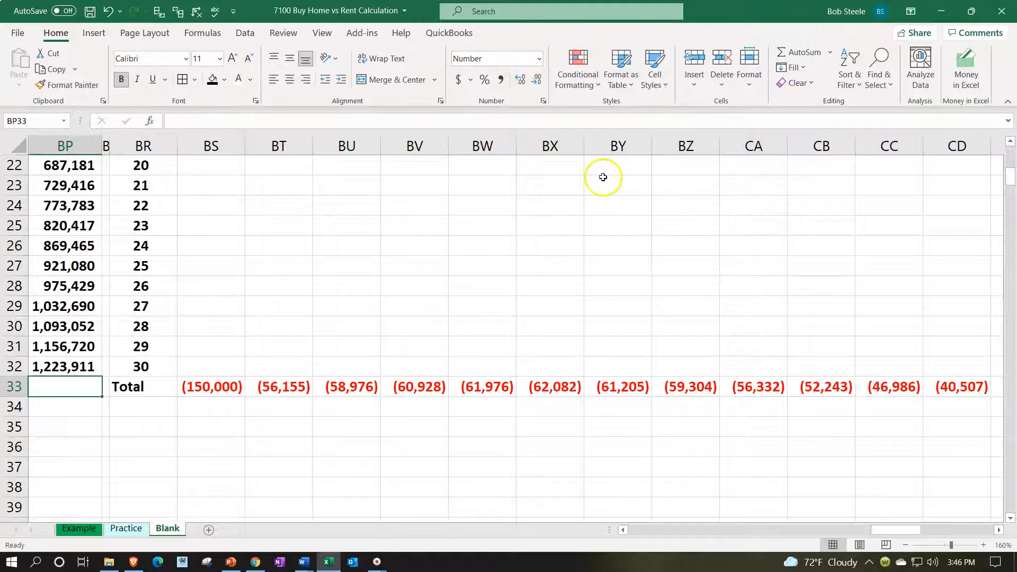
Examine the initial purchase and yearly cash flow formulas in rows 2 and 3 and the diagonal sale formulas for years 3 to 6
{"action": "scroll", "coordinate": [603, 177], "scroll_direction": "up", "scroll_amount": 7}
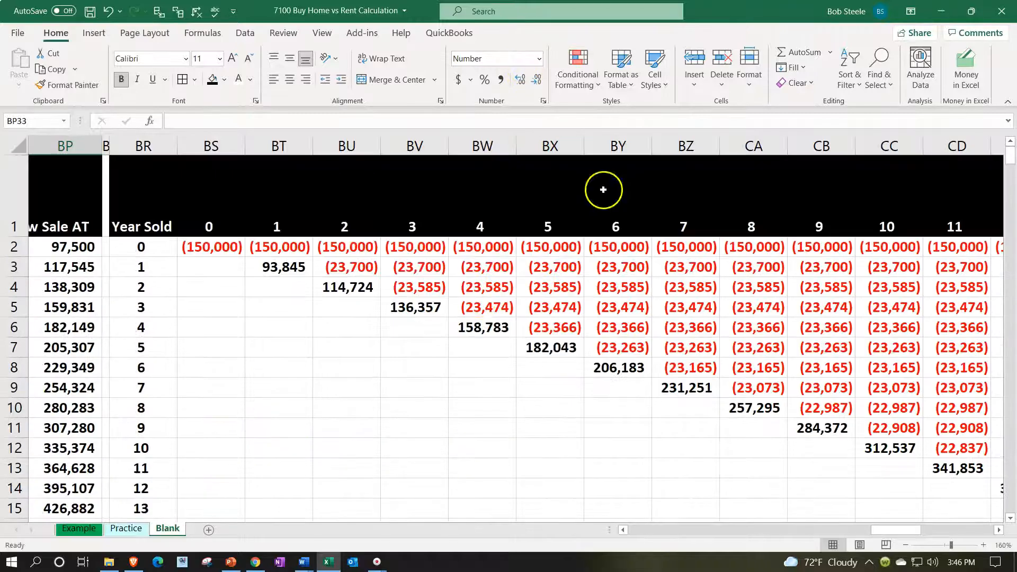
{"action": "left_click", "coordinate": [289, 247]}
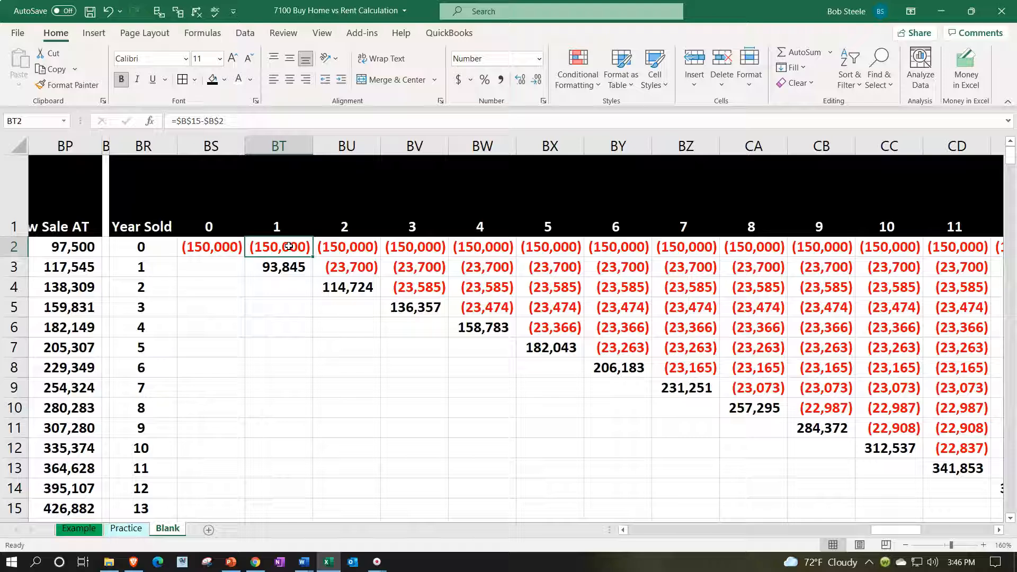
{"action": "key", "text": "Down"}
{"action": "key", "text": "Right"}
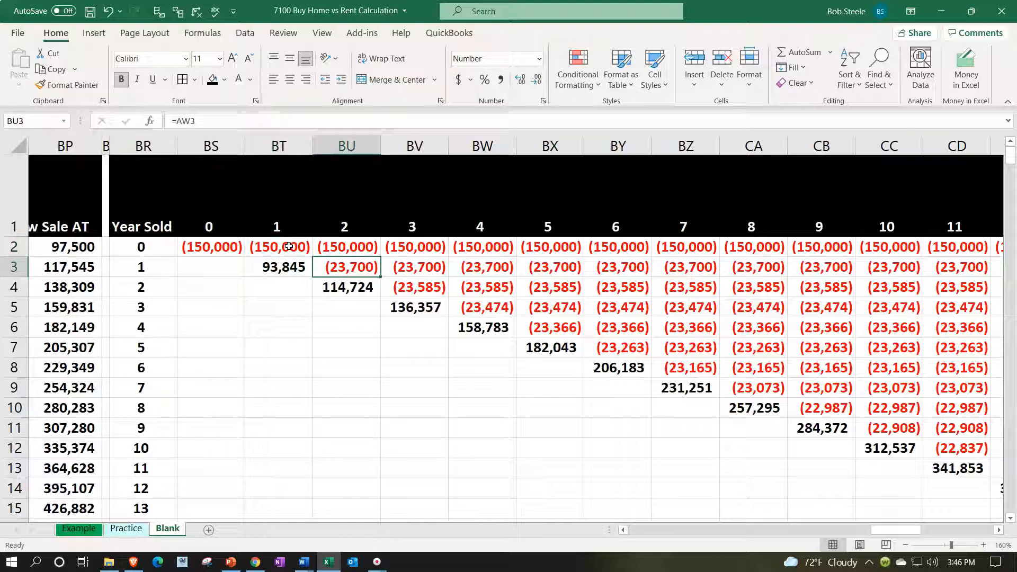
{"action": "key", "text": "Right"}
{"action": "key", "text": "Right"}
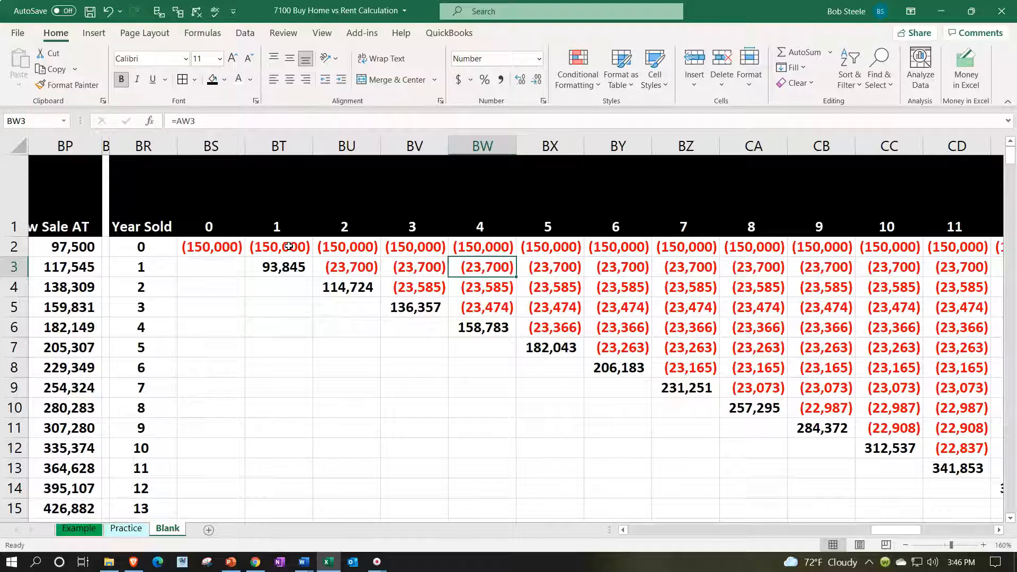
{"action": "left_click", "coordinate": [418, 307]}
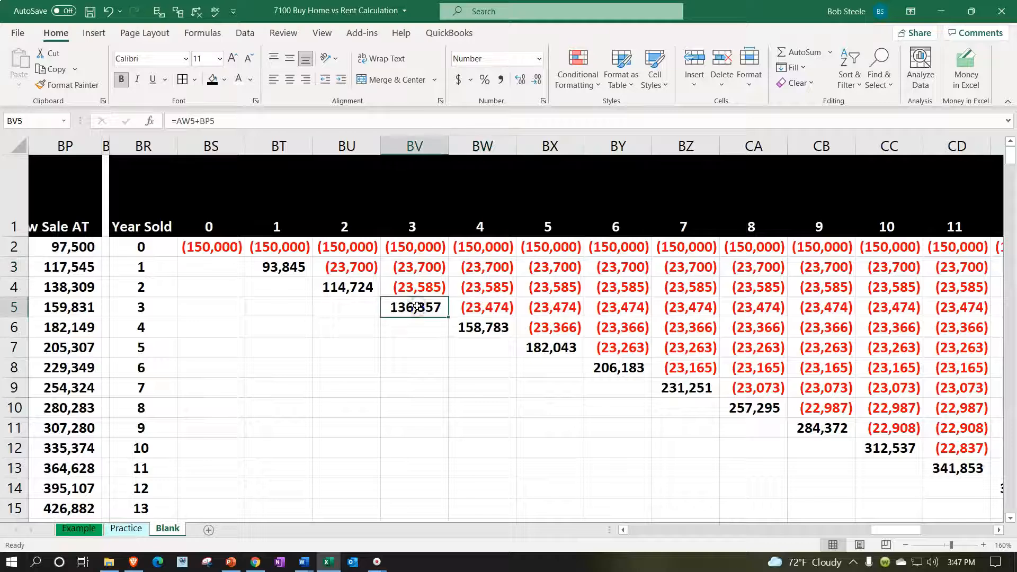
{"action": "key", "text": "Down"}
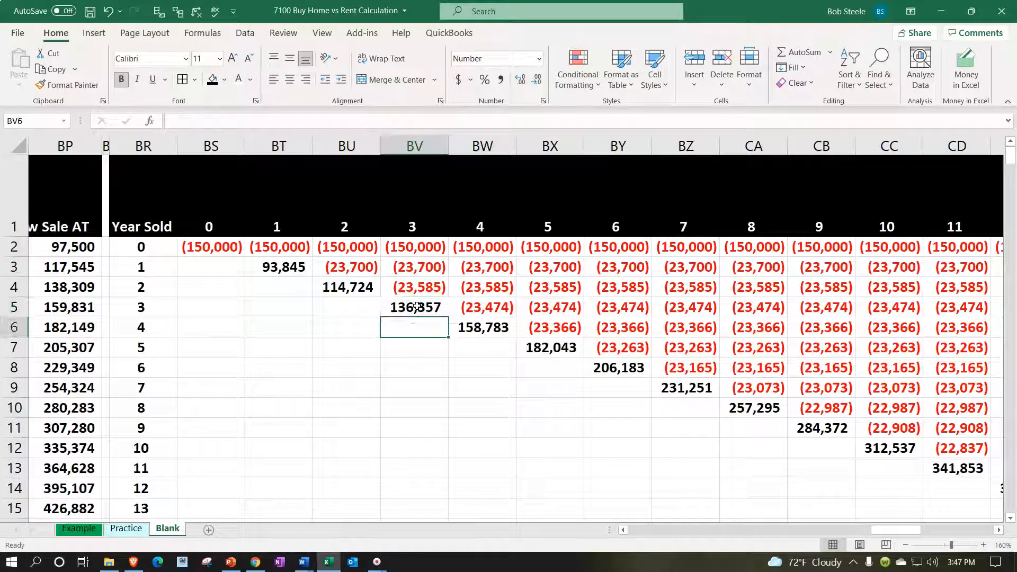
{"action": "key", "text": "Right"}
{"action": "key", "text": "Down"}
{"action": "key", "text": "Right"}
{"action": "key", "text": "Down"}
{"action": "key", "text": "Right"}
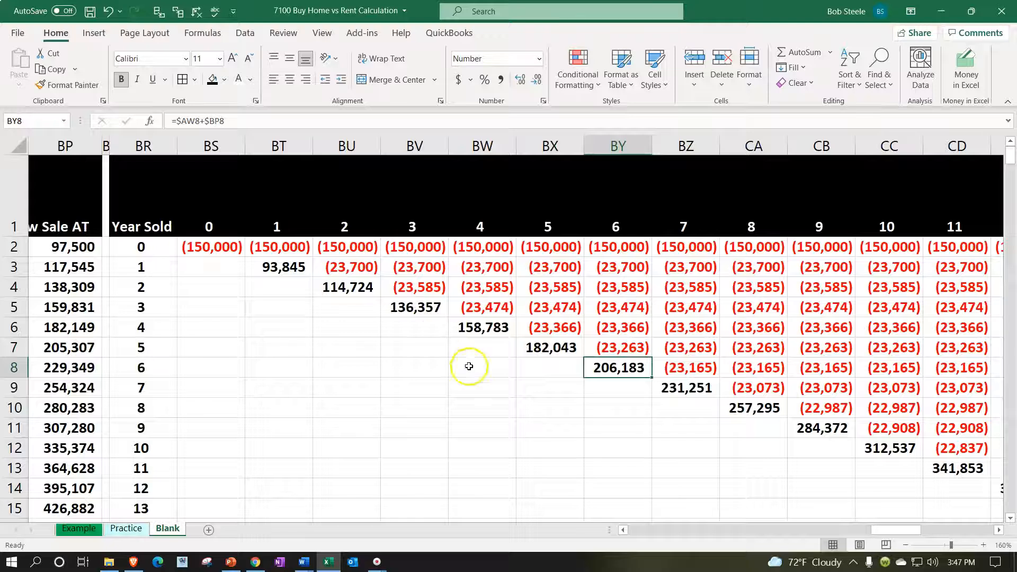
Review the row 33 totals from sale year 0 through year 17, checking the year 16 column's cash flows against its total
{"action": "scroll", "coordinate": [488, 402], "scroll_direction": "down", "scroll_amount": 5}
{"action": "scroll", "coordinate": [488, 401], "scroll_direction": "down", "scroll_amount": 2}
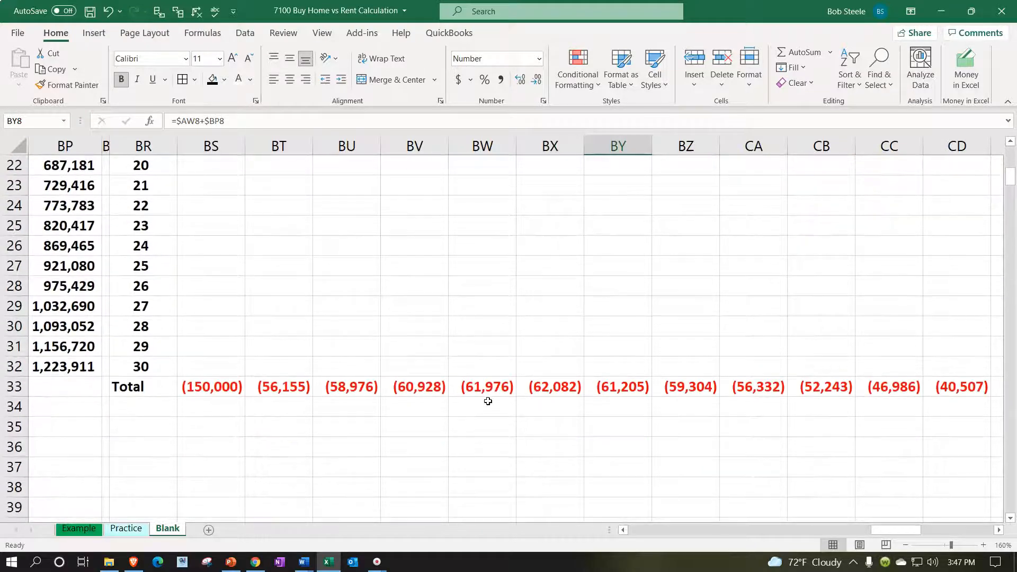
{"action": "left_click", "coordinate": [227, 388]}
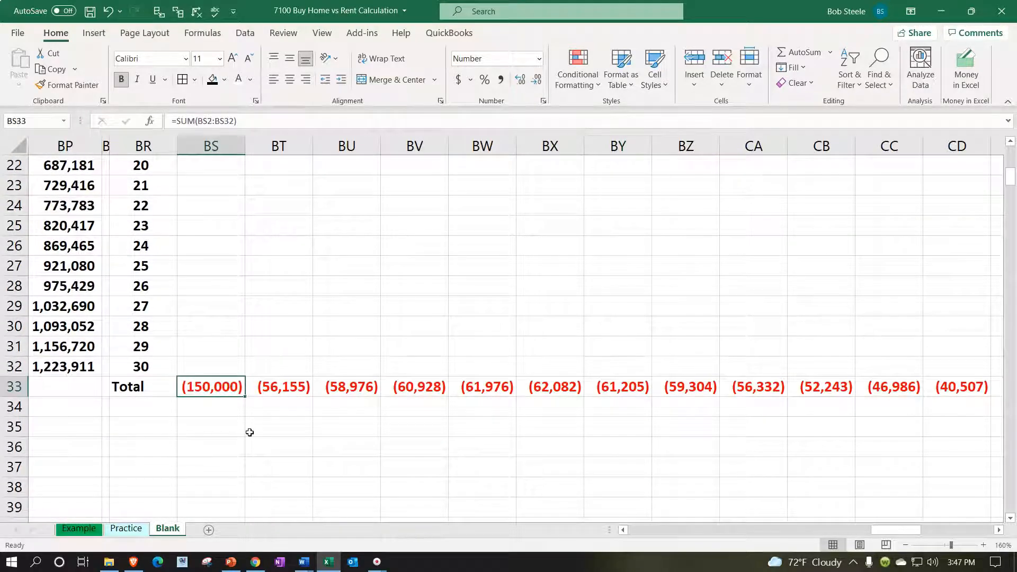
{"action": "key", "text": "Right"}
{"action": "key", "text": "Right"}
{"action": "key", "text": "Right"}
{"action": "key", "text": "Right"}
{"action": "key", "text": "Right"}
{"action": "key", "text": "Right"}
{"action": "key", "text": "Right"}
{"action": "key", "text": "Right"}
{"action": "key", "text": "Right"}
{"action": "key", "text": "Right"}
{"action": "key", "text": "Right"}
{"action": "key", "text": "Right"}
{"action": "key", "text": "Right"}
{"action": "key", "text": "Right"}
{"action": "key", "text": "Right"}
{"action": "key", "text": "Right"}
{"action": "key", "text": "Right"}
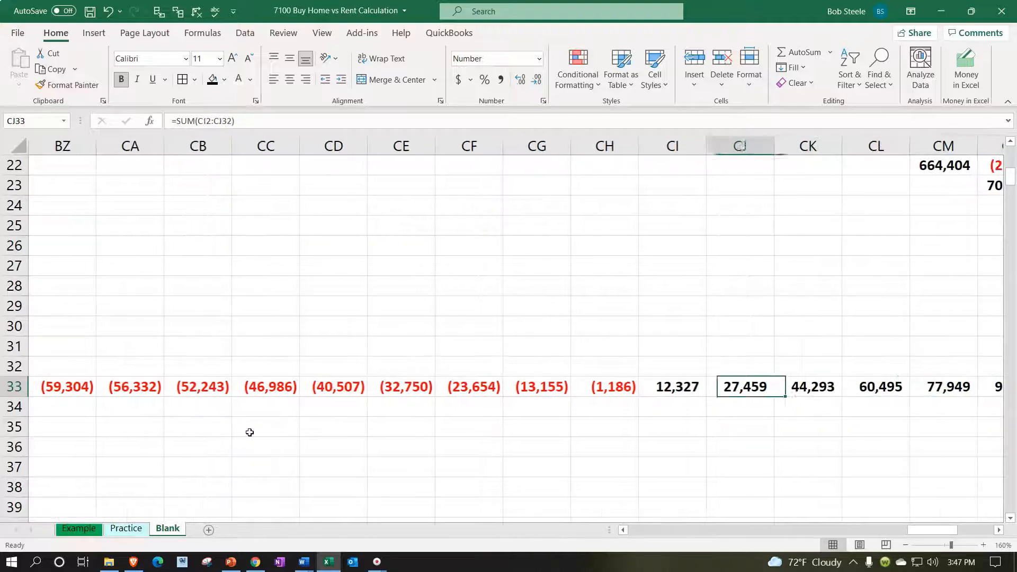
{"action": "key", "text": "Left"}
{"action": "scroll", "coordinate": [483, 379], "scroll_direction": "up", "scroll_amount": 7}
{"action": "scroll", "coordinate": [486, 380], "scroll_direction": "down", "scroll_amount": 6}
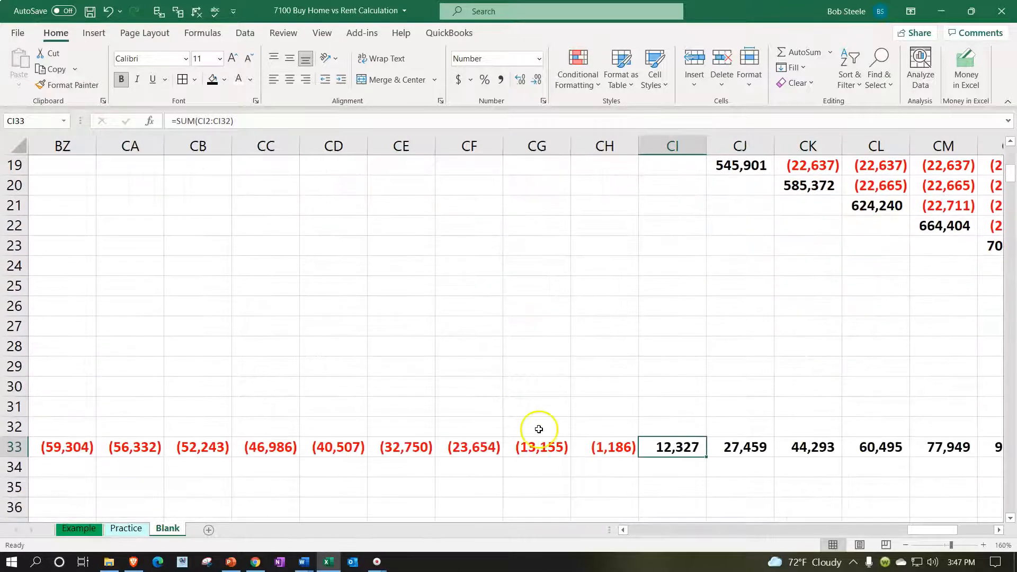
{"action": "scroll", "coordinate": [581, 482], "scroll_direction": "down", "scroll_amount": 1}
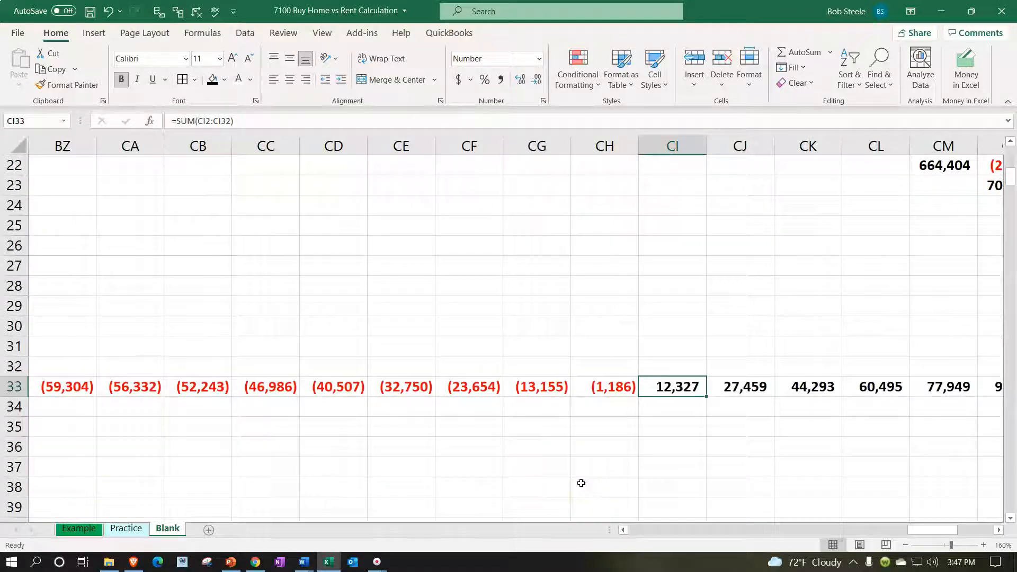
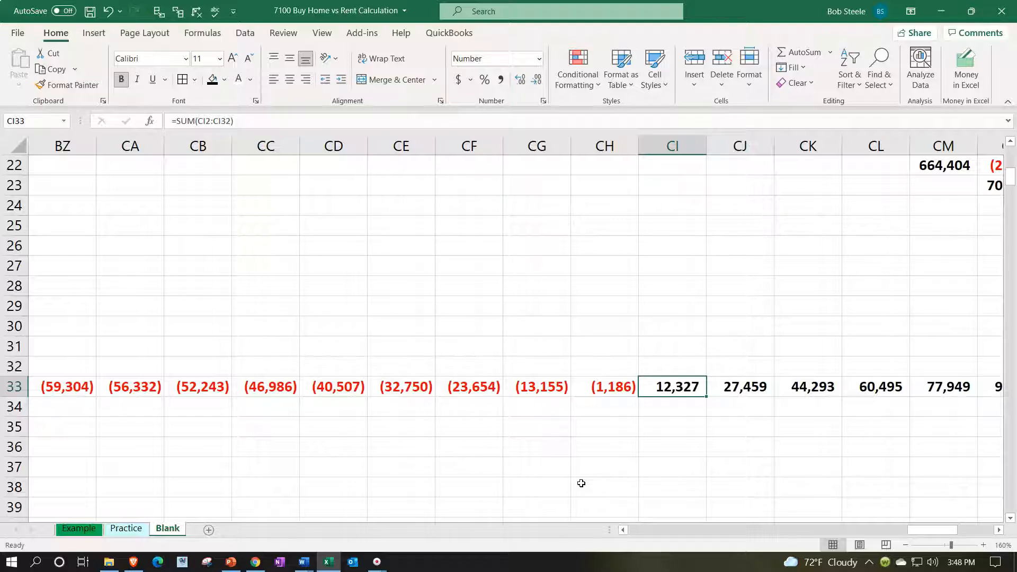
Review the row 33 totals from year 17 through year 30, including the cash flows listed above the year 30 total
{"action": "key", "text": "Right"}
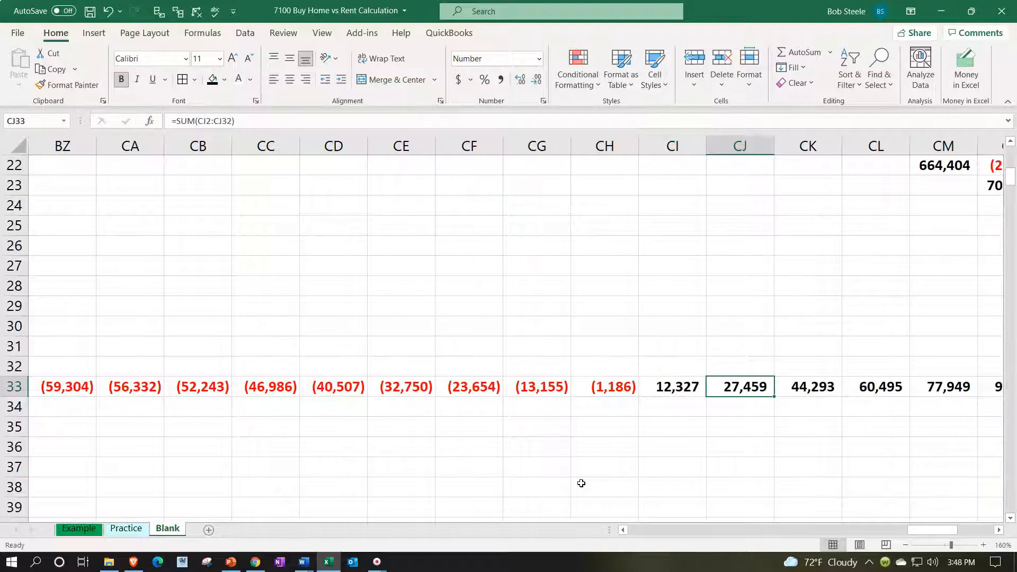
{"action": "key", "text": "Right"}
{"action": "key", "text": "Right"}
{"action": "key", "text": "Right"}
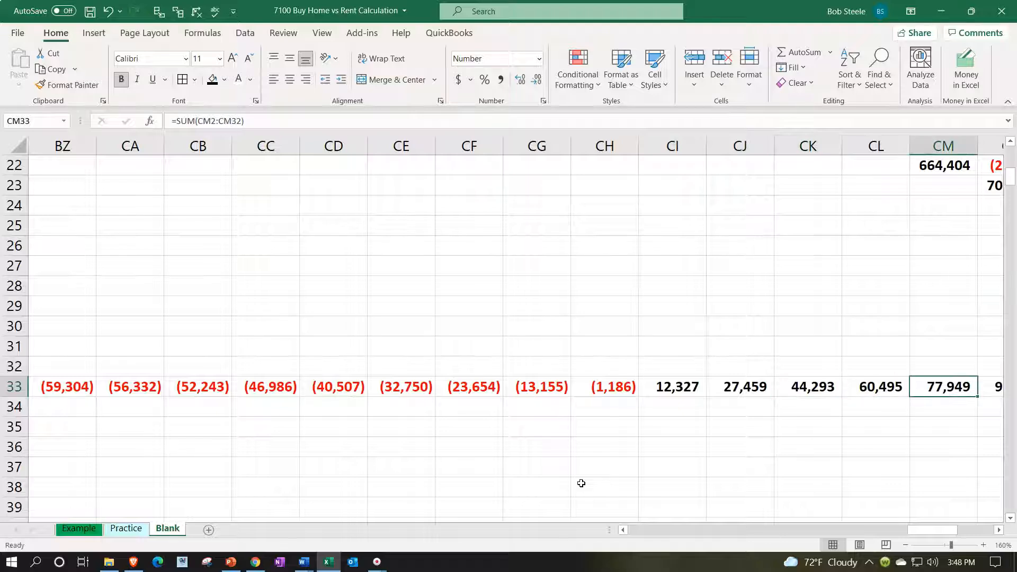
{"action": "key", "text": "Right"}
{"action": "key", "text": "Right"}
{"action": "key", "text": "Right"}
{"action": "key", "text": "Right"}
{"action": "key", "text": "Right"}
{"action": "key", "text": "Right"}
{"action": "key", "text": "Right"}
{"action": "key", "text": "Right"}
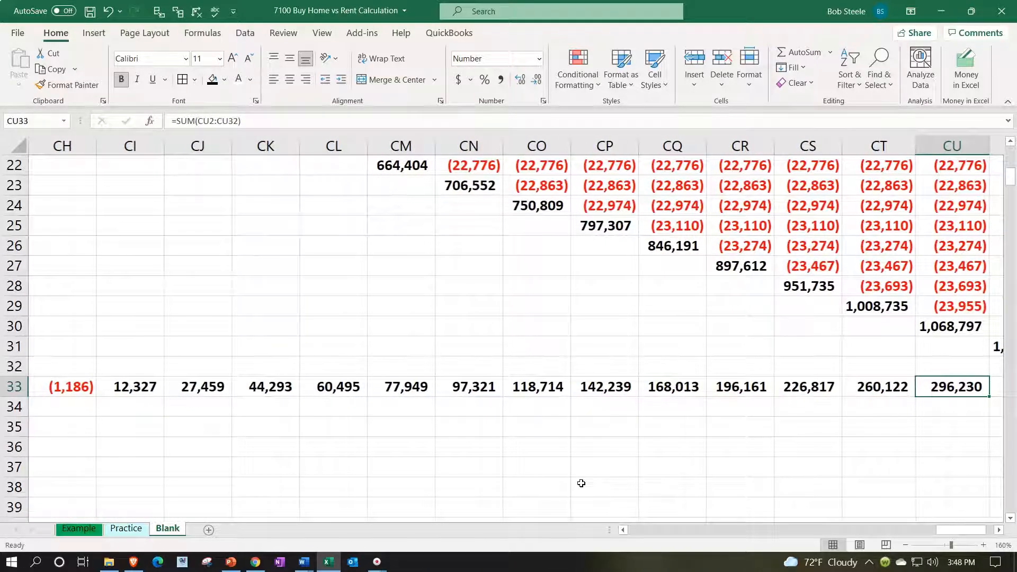
{"action": "key", "text": "Right"}
{"action": "key", "text": "Right"}
{"action": "key", "text": "Right"}
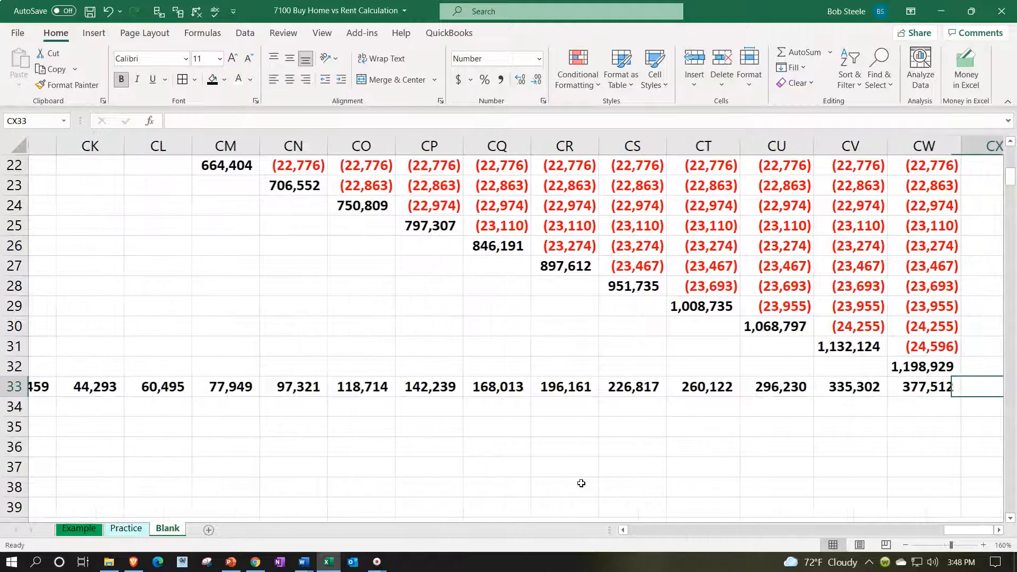
{"action": "key", "text": "Left"}
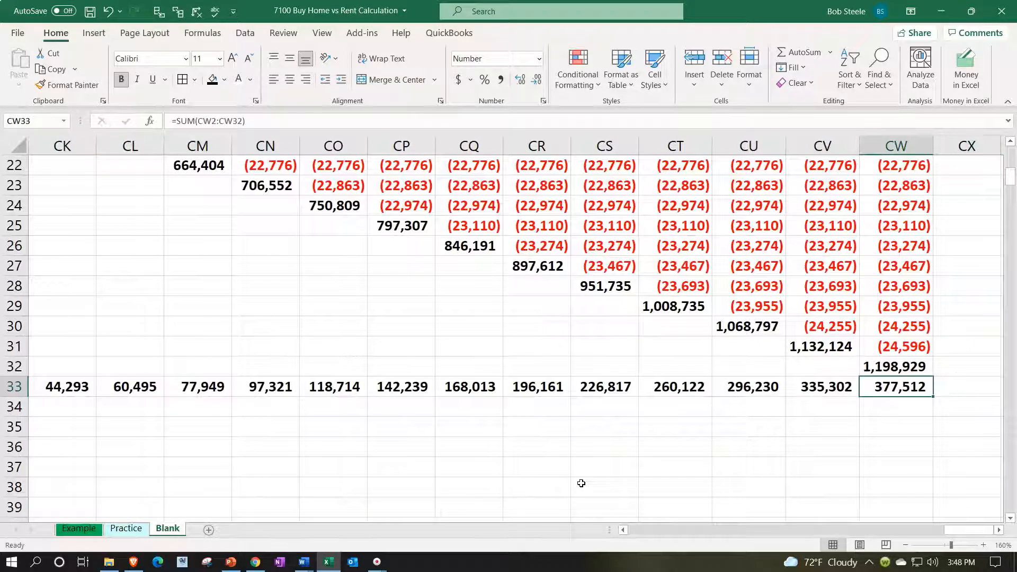
{"action": "scroll", "coordinate": [581, 483], "scroll_direction": "up", "scroll_amount": 7}
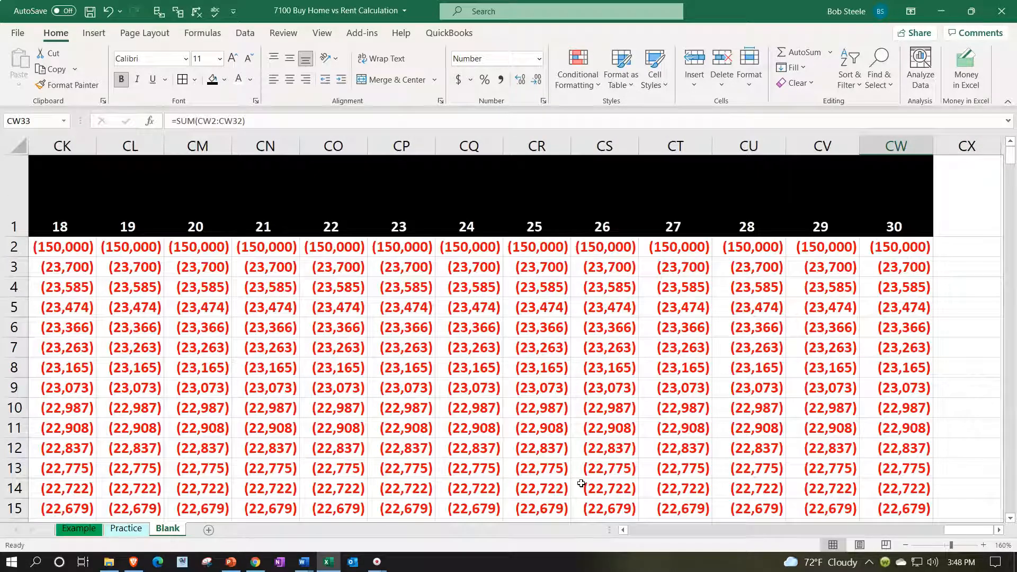
{"action": "scroll", "coordinate": [581, 483], "scroll_direction": "down", "scroll_amount": 6}
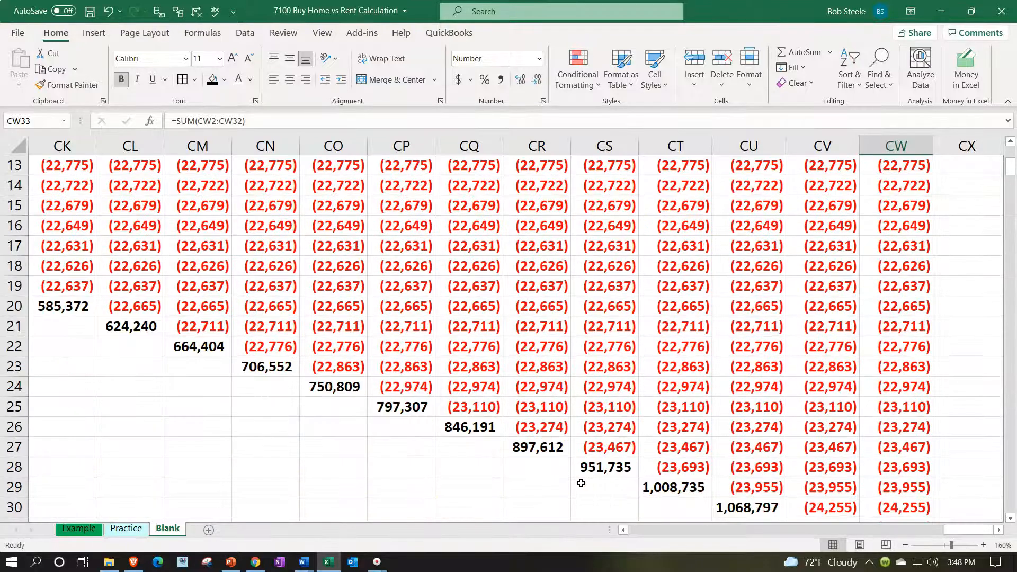
Scan the totals in reverse along row 34, from the year 26 column back to the row labels in BR
{"action": "left_click", "coordinate": [623, 468]}
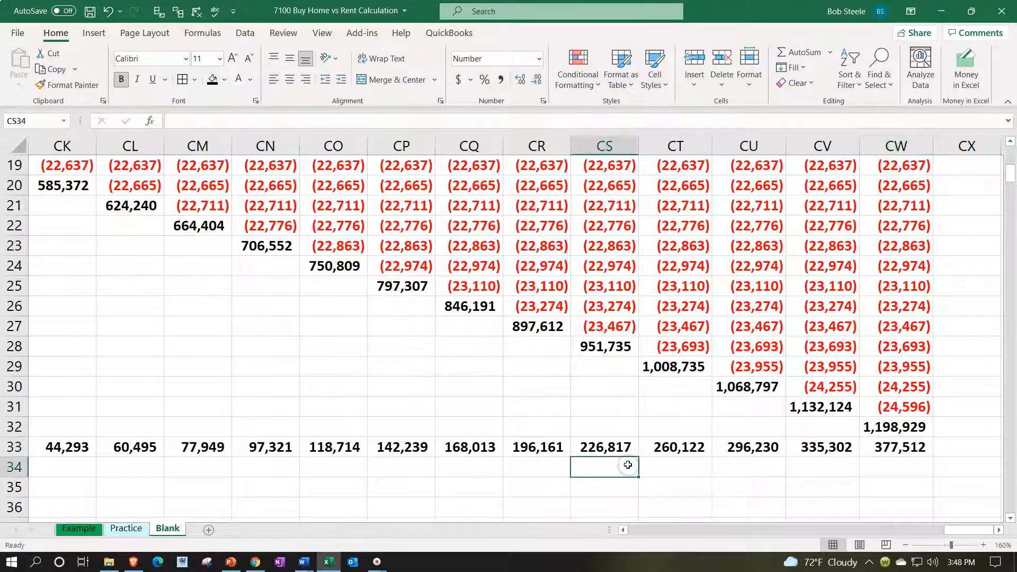
{"action": "key", "text": "Left"}
{"action": "key", "text": "Left"}
{"action": "key", "text": "Left"}
{"action": "key", "text": "Left"}
{"action": "key", "text": "Left"}
{"action": "key", "text": "Left"}
{"action": "key", "text": "Left"}
{"action": "key", "text": "Left"}
{"action": "key", "text": "Left"}
{"action": "key", "text": "Left"}
{"action": "key", "text": "Left"}
{"action": "key", "text": "Left"}
{"action": "key", "text": "Left"}
{"action": "key", "text": "Left"}
{"action": "key", "text": "Left"}
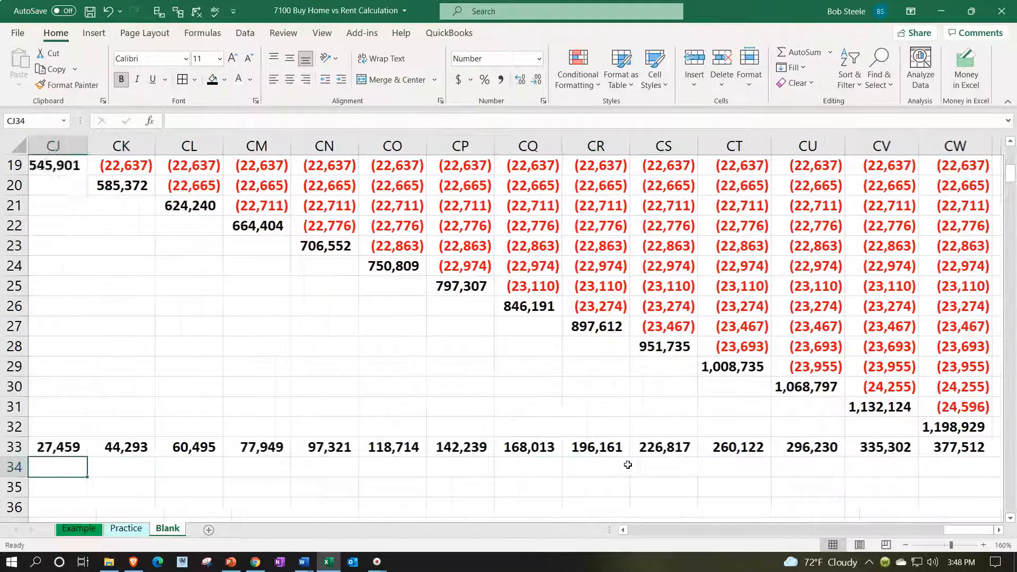
{"action": "key", "text": "Left"}
{"action": "key", "text": "Left"}
{"action": "key", "text": "Left"}
{"action": "key", "text": "Left"}
{"action": "key", "text": "Left"}
{"action": "key", "text": "Left"}
{"action": "key", "text": "Left"}
{"action": "key", "text": "Left"}
{"action": "key", "text": "Left"}
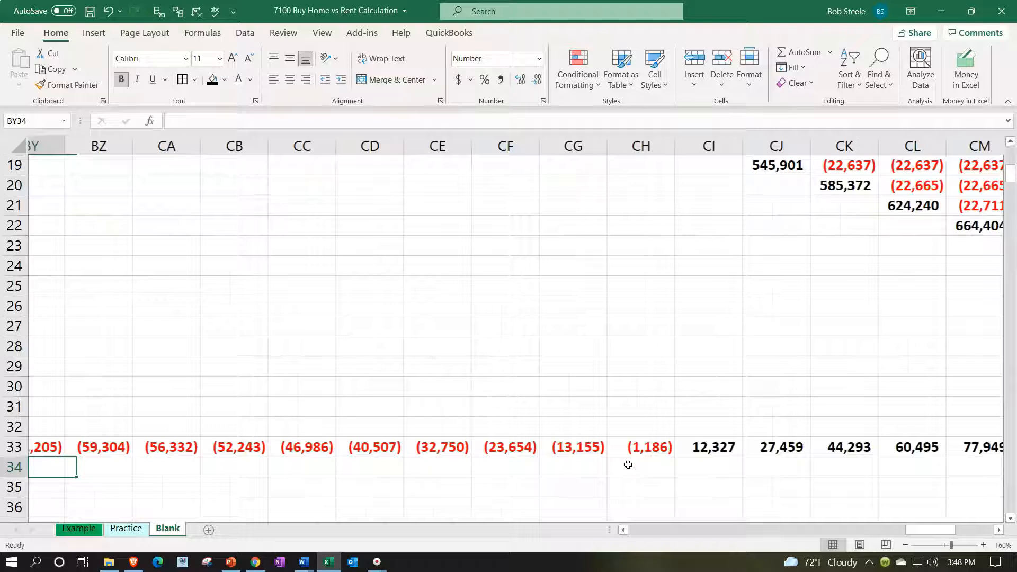
{"action": "key", "text": "Left"}
{"action": "key", "text": "Left"}
{"action": "key", "text": "Left"}
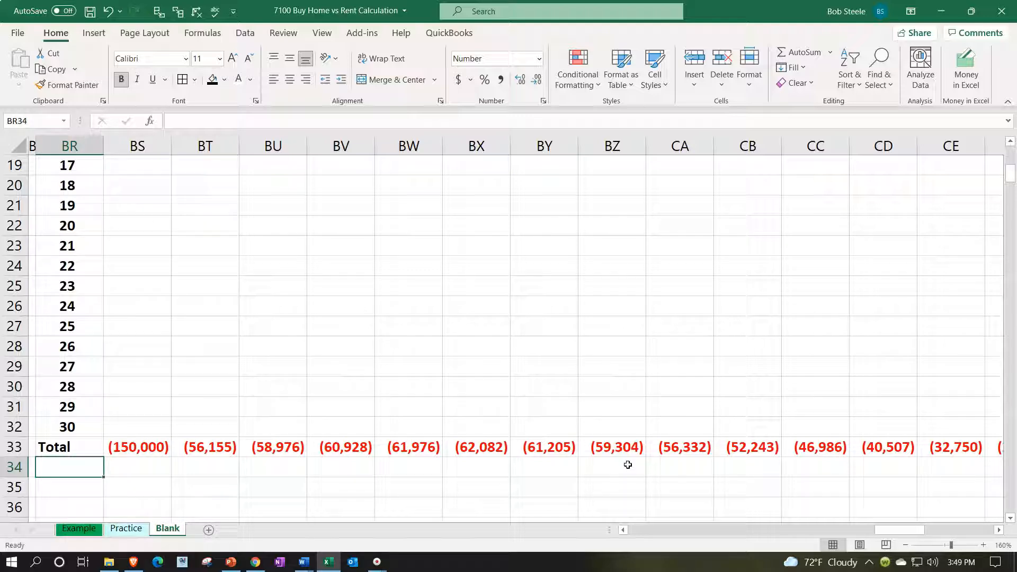
Examine the diagonal sale formulas for years 8 to 12, starting at CA10
{"action": "scroll", "coordinate": [627, 465], "scroll_direction": "up", "scroll_amount": 6}
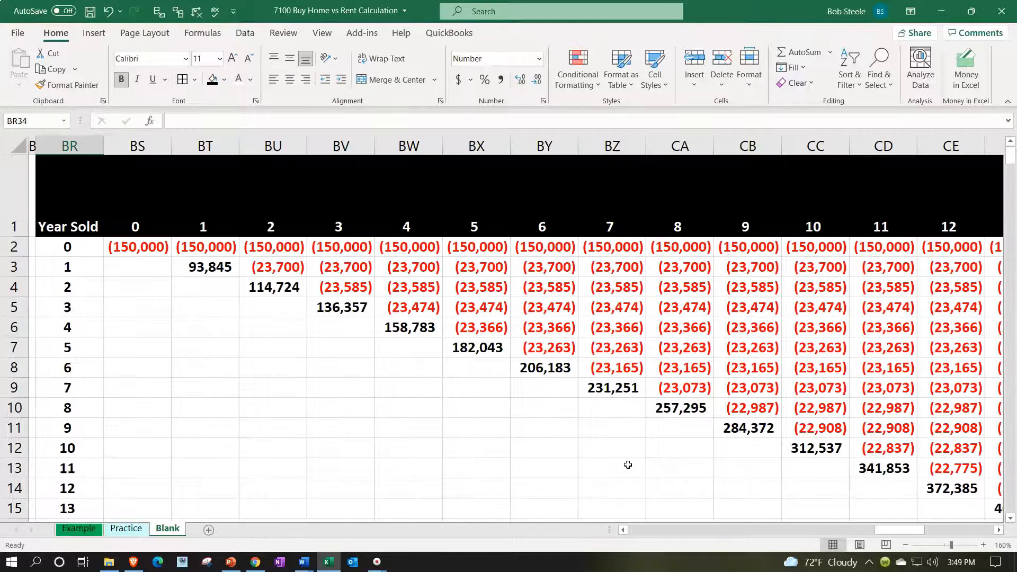
{"action": "left_click", "coordinate": [688, 415]}
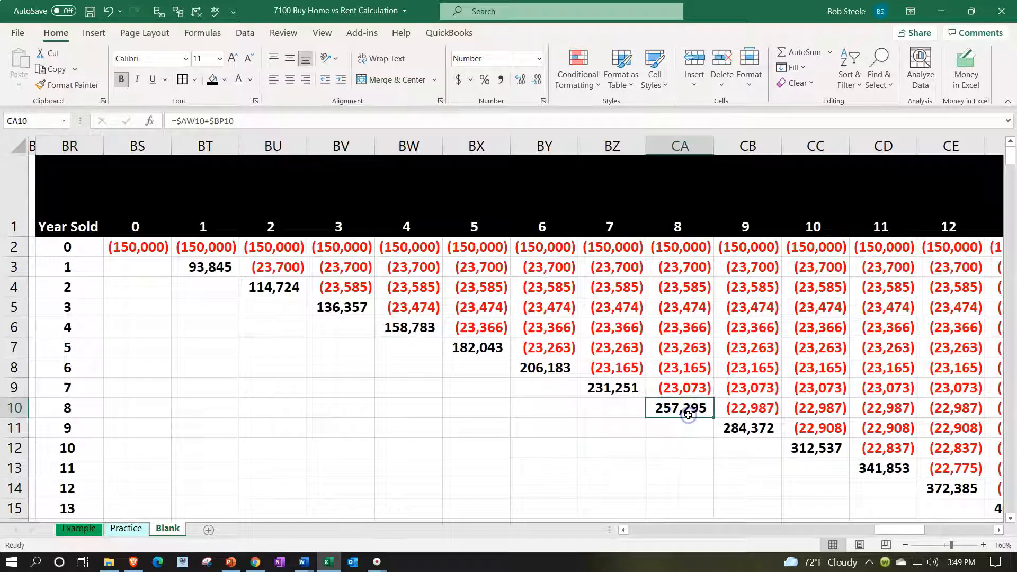
{"action": "key", "text": "Down"}
{"action": "key", "text": "Right"}
{"action": "key", "text": "Down"}
{"action": "key", "text": "Right"}
{"action": "key", "text": "Down"}
{"action": "key", "text": "Right"}
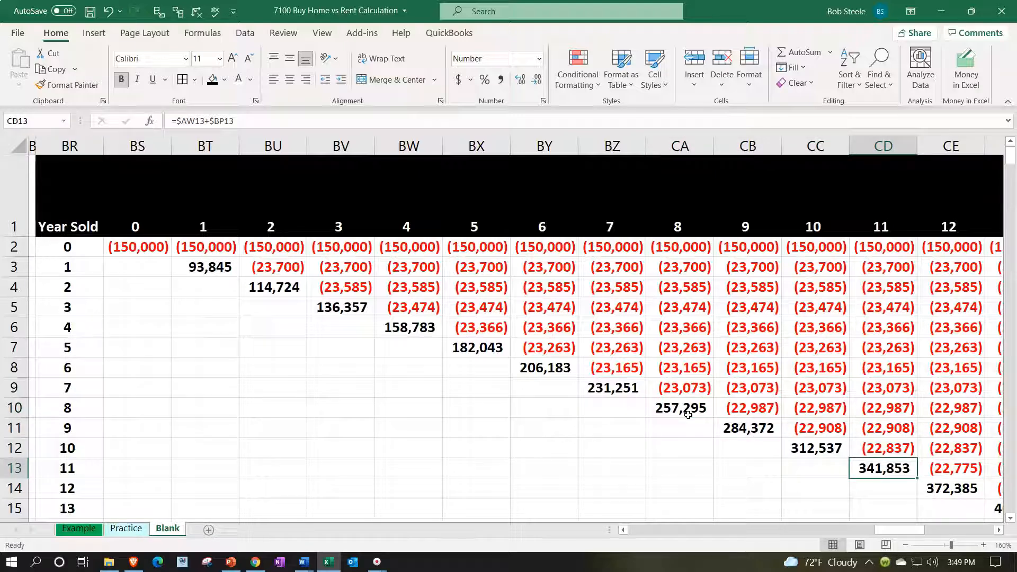
{"action": "key", "text": "Right"}
{"action": "key", "text": "Down"}
{"action": "key", "text": "Down"}
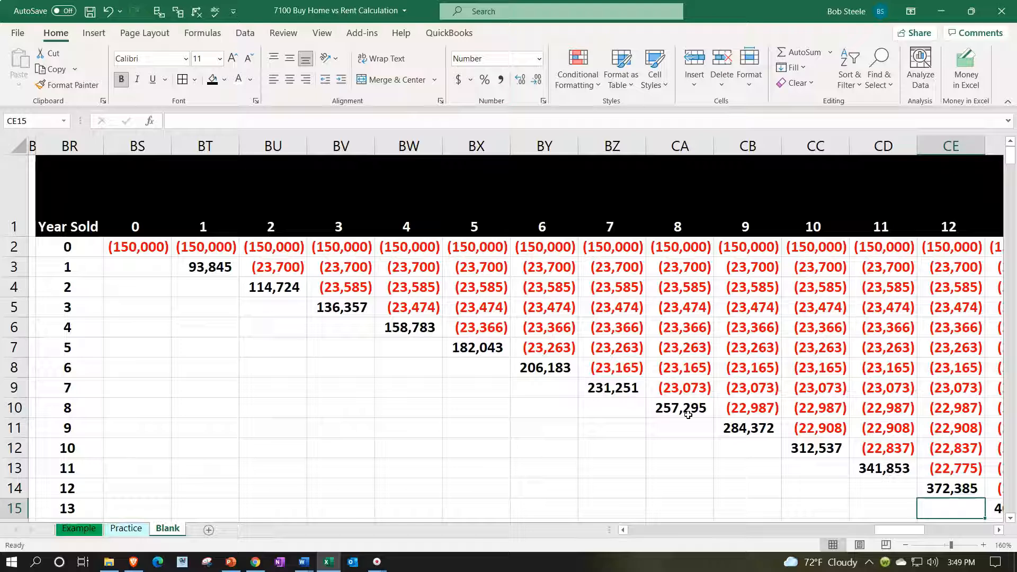
Label cell BR34, directly below Total, as IRR
{"action": "left_click", "coordinate": [448, 451]}
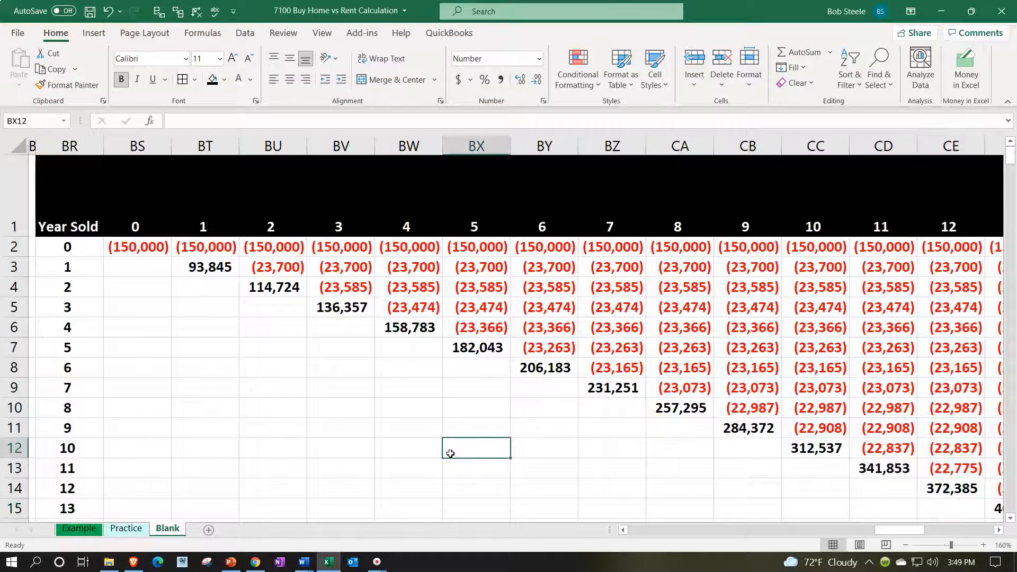
{"action": "scroll", "coordinate": [450, 453], "scroll_direction": "down", "scroll_amount": 1}
{"action": "scroll", "coordinate": [450, 454], "scroll_direction": "down", "scroll_amount": 7}
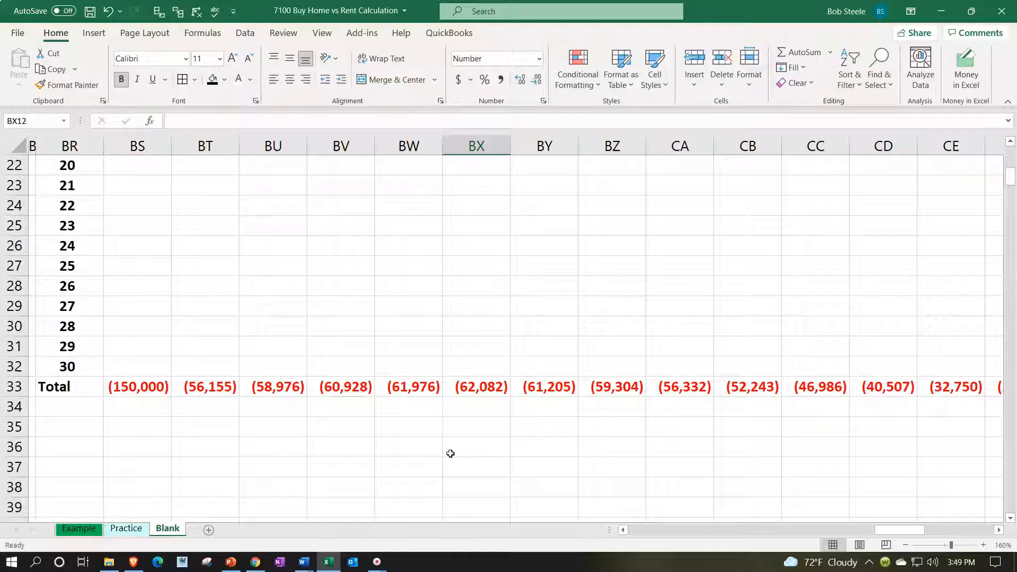
{"action": "left_click", "coordinate": [68, 409]}
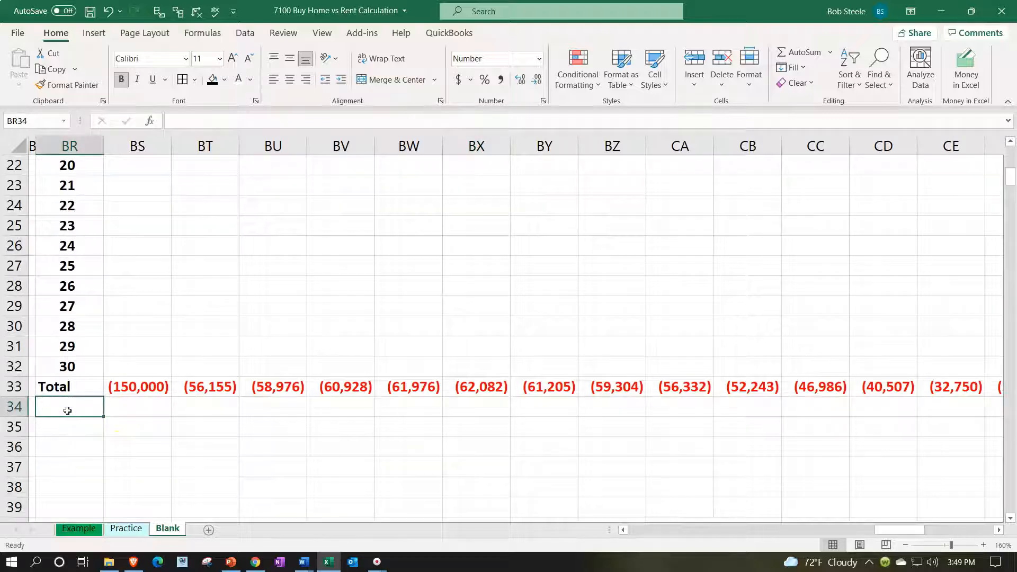
{"action": "type", "text": "IRR"}
{"action": "key", "text": "Tab"}
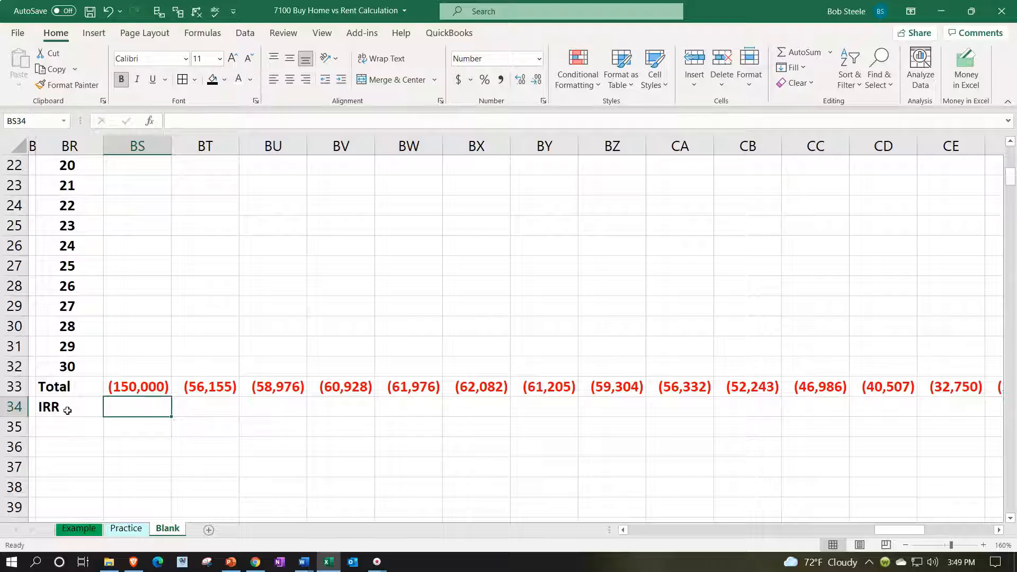
Try an IRR formula over BS2:BS32 in BS34 for year 0, and clear the cell
{"action": "type", "text": "=ir"}
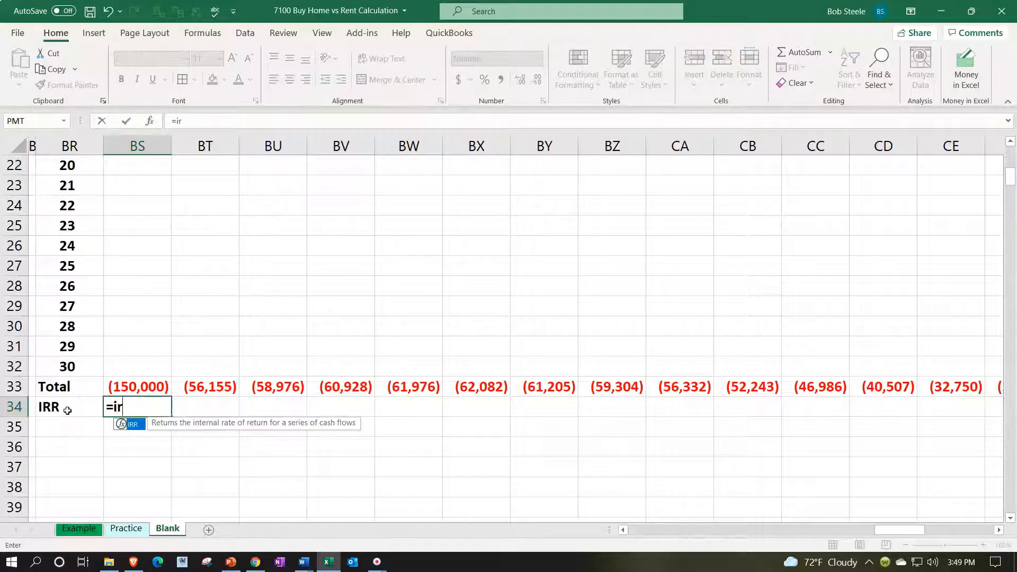
{"action": "type", "text": "r("}
{"action": "key", "text": "Up"}
{"action": "key", "text": "Up"}
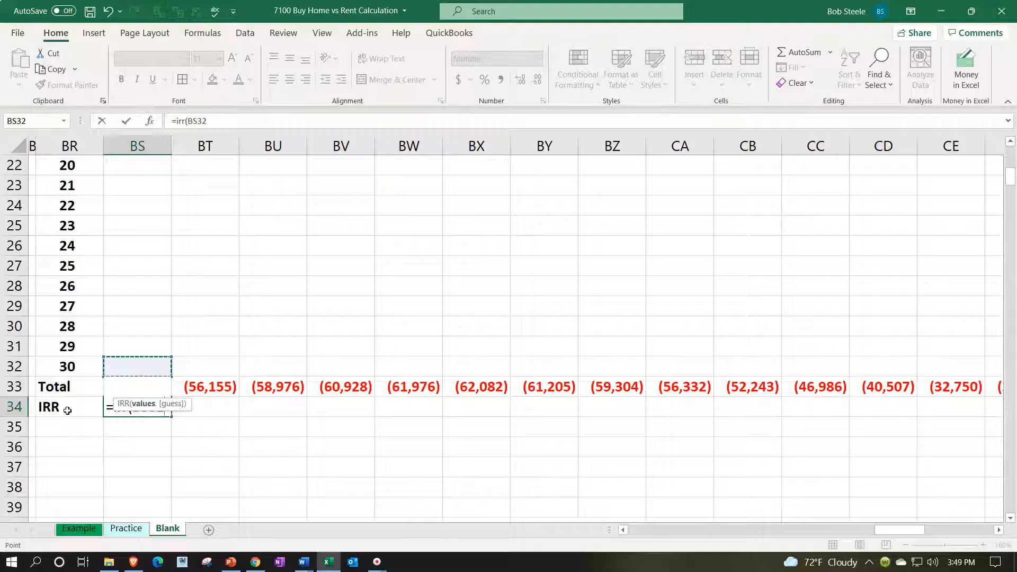
{"action": "key", "text": "shift+Up"}
{"action": "key", "text": "shift+Up"}
{"action": "key", "text": "shift+Up"}
{"action": "key", "text": "shift+Up"}
{"action": "key", "text": "shift+Up"}
{"action": "key", "text": "shift+Up"}
{"action": "key", "text": "shift+Up"}
{"action": "key", "text": "shift+Up"}
{"action": "key", "text": "shift+Up"}
{"action": "key", "text": "shift+Up"}
{"action": "key", "text": "shift+Up"}
{"action": "key", "text": "shift+Up"}
{"action": "key", "text": "shift+Up"}
{"action": "key", "text": "shift+Up"}
{"action": "key", "text": "shift+Up"}
{"action": "key", "text": "shift+Up"}
{"action": "key", "text": "shift+Up"}
{"action": "key", "text": "shift+Up"}
{"action": "key", "text": "shift+Up"}
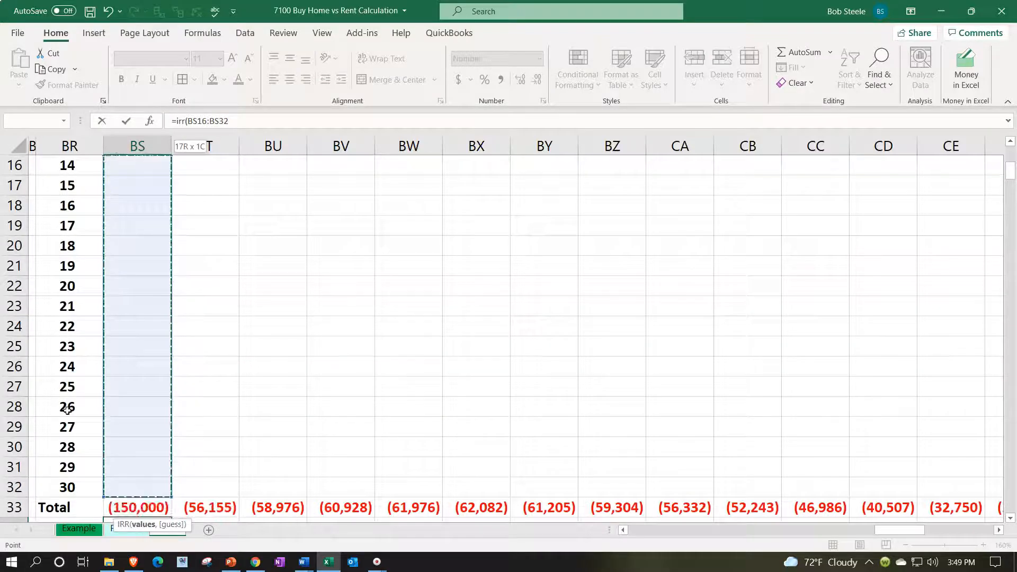
{"action": "key", "text": "shift+Up"}
{"action": "key", "text": "shift+Up"}
{"action": "key", "text": "shift+Up"}
{"action": "key", "text": "shift+Up"}
{"action": "key", "text": "shift+Up"}
{"action": "key", "text": "shift+Up"}
{"action": "key", "text": "shift+Up"}
{"action": "key", "text": "shift+Up"}
{"action": "key", "text": "shift+Up"}
{"action": "key", "text": "shift+Up"}
{"action": "key", "text": "shift+Up"}
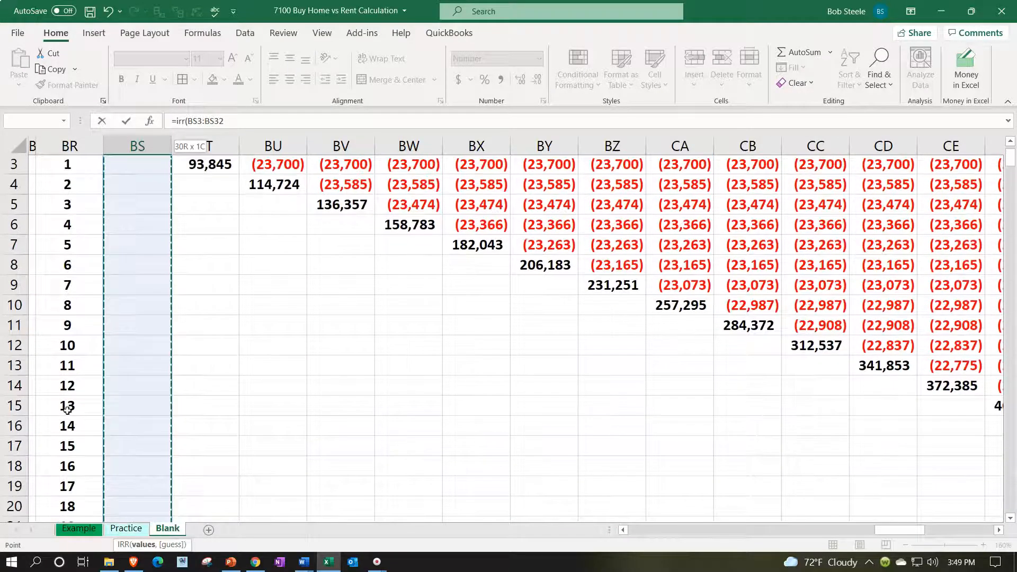
{"action": "key", "text": "Return"}
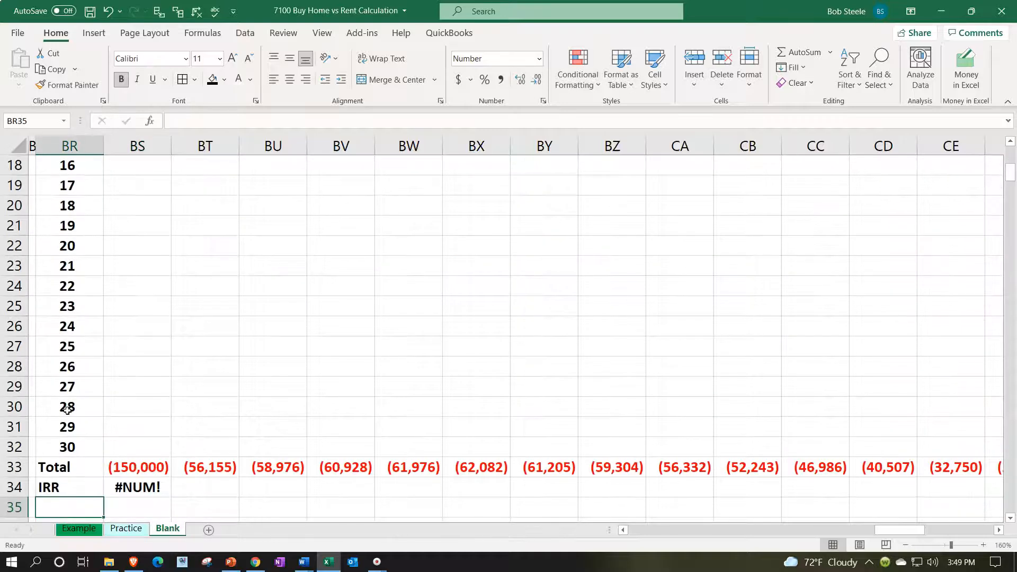
{"action": "left_click", "coordinate": [136, 485]}
{"action": "key", "text": "Delete"}
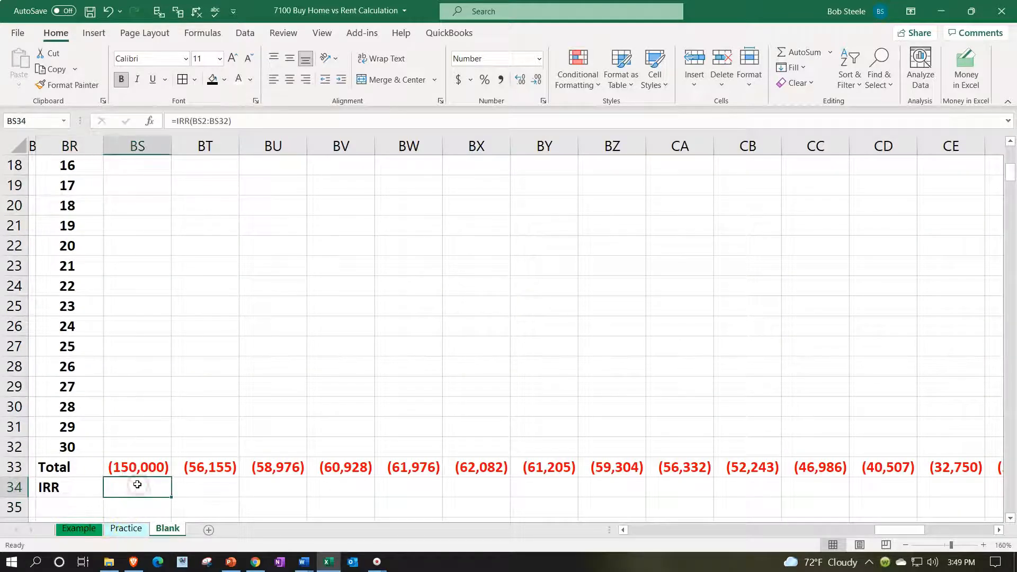
Calculate the year 1 IRR in BT34 from the BT column's cash flows in rows 2 to 32
{"action": "key", "text": "Right"}
{"action": "type", "text": "=irr("}
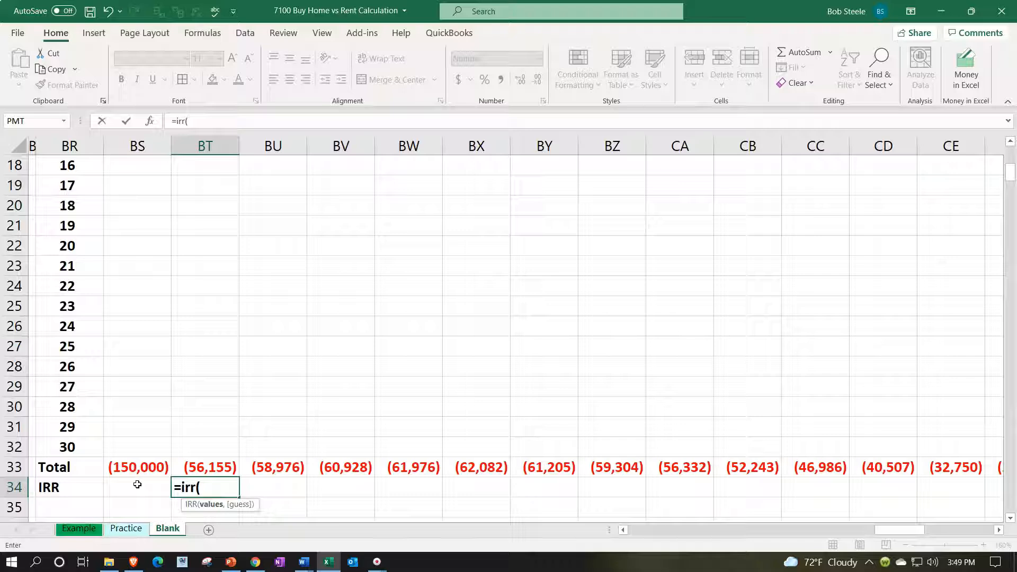
{"action": "key", "text": "Up"}
{"action": "key", "text": "Up"}
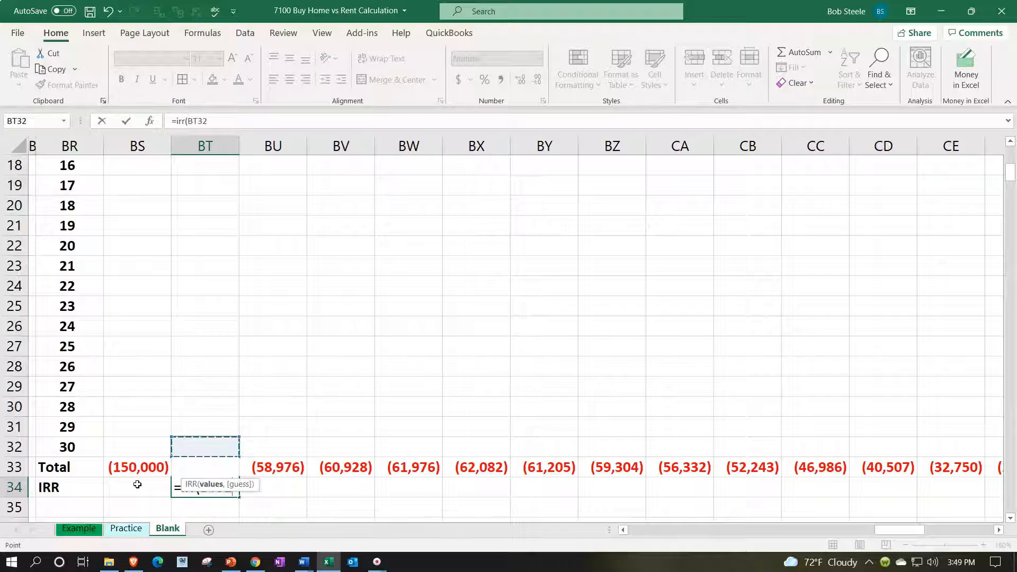
{"action": "key", "text": "shift+Up"}
{"action": "key", "text": "shift+Up"}
{"action": "key", "text": "shift+Up"}
{"action": "key", "text": "shift+Up"}
{"action": "key", "text": "shift+Up"}
{"action": "key", "text": "shift+Up"}
{"action": "key", "text": "shift+Up"}
{"action": "key", "text": "shift+Up"}
{"action": "key", "text": "shift+Up"}
{"action": "key", "text": "shift+Up"}
{"action": "key", "text": "shift+Up"}
{"action": "key", "text": "shift+Up"}
{"action": "key", "text": "shift+Up"}
{"action": "key", "text": "shift+Up"}
{"action": "key", "text": "shift+Up"}
{"action": "key", "text": "shift+Up"}
{"action": "key", "text": "shift+Up"}
{"action": "key", "text": "shift+Up"}
{"action": "key", "text": "shift+Up"}
{"action": "key", "text": "shift+Up"}
{"action": "key", "text": "shift+Up"}
{"action": "key", "text": "shift+Up"}
{"action": "key", "text": "shift+Up"}
{"action": "key", "text": "shift+Up"}
{"action": "key", "text": "shift+Up"}
{"action": "key", "text": "shift+Up"}
{"action": "key", "text": "shift+Up"}
{"action": "key", "text": "shift+Up"}
{"action": "key", "text": "shift+Up"}
{"action": "key", "text": "shift+Up"}
{"action": "key", "text": "shift+Up"}
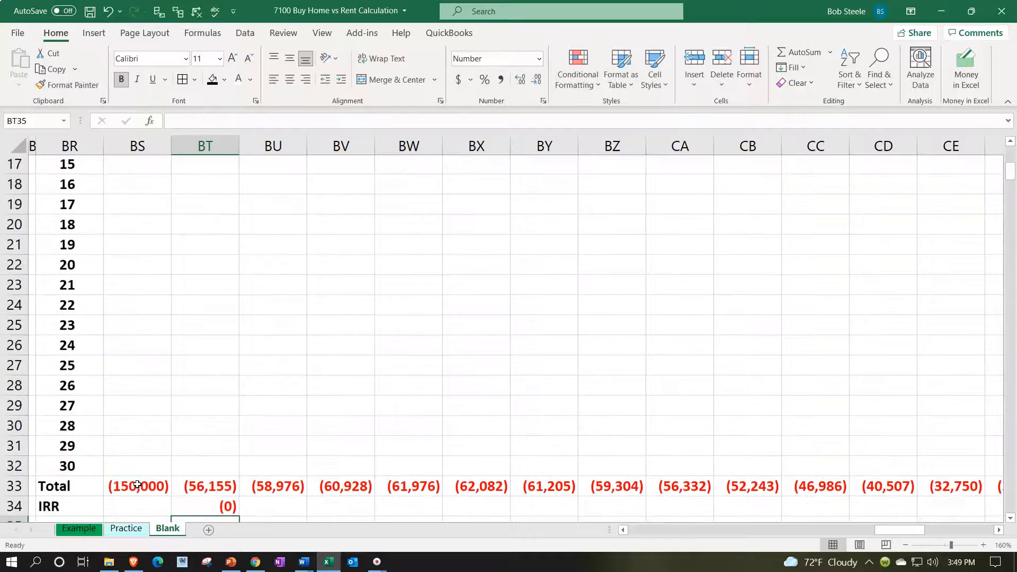
Format the year 1 IRR in BT34 as a percentage with two decimal places
{"action": "key", "text": "Return"}
{"action": "left_click", "coordinate": [184, 487]}
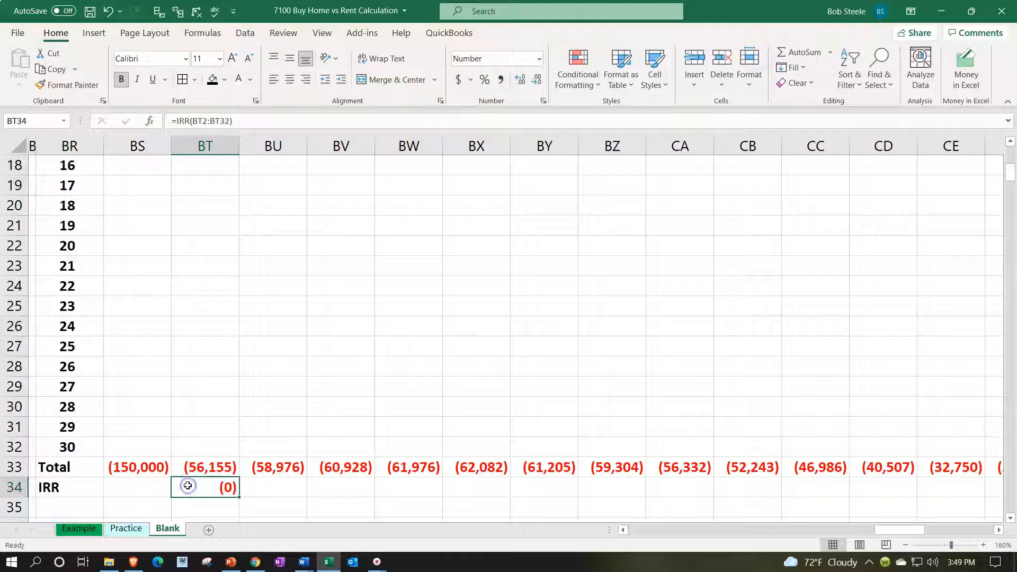
{"action": "left_click", "coordinate": [484, 79]}
{"action": "left_click", "coordinate": [518, 79]}
{"action": "left_click", "coordinate": [518, 79]}
Copy the IRR formula from BT34 across row 34 through the year 30 column, CW34
{"action": "scroll", "coordinate": [295, 477], "scroll_direction": "down", "scroll_amount": 1}
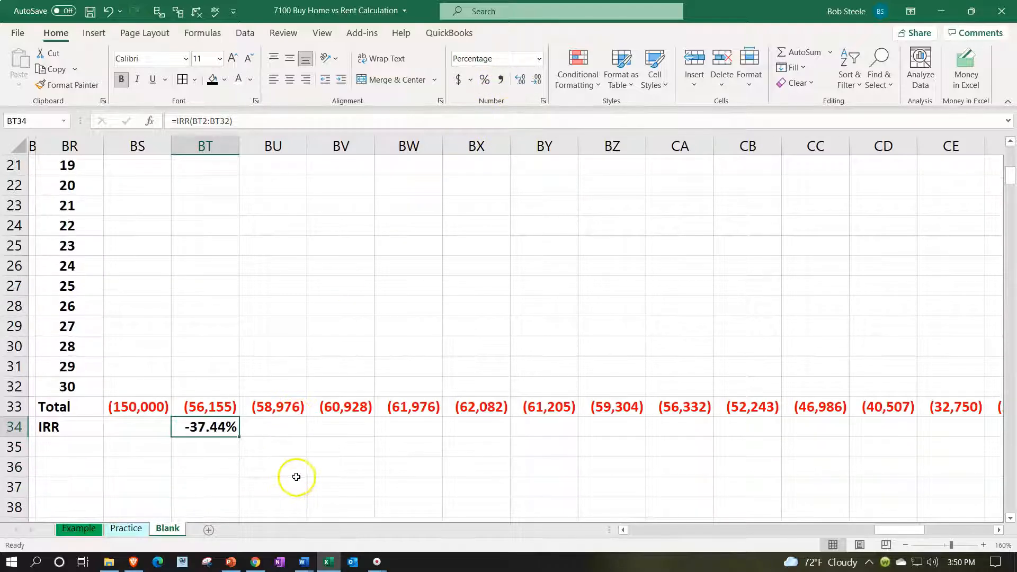
{"action": "left_click_drag", "start_coordinate": [241, 436], "coordinate": [772, 424]}
{"action": "left_click", "coordinate": [749, 430]}
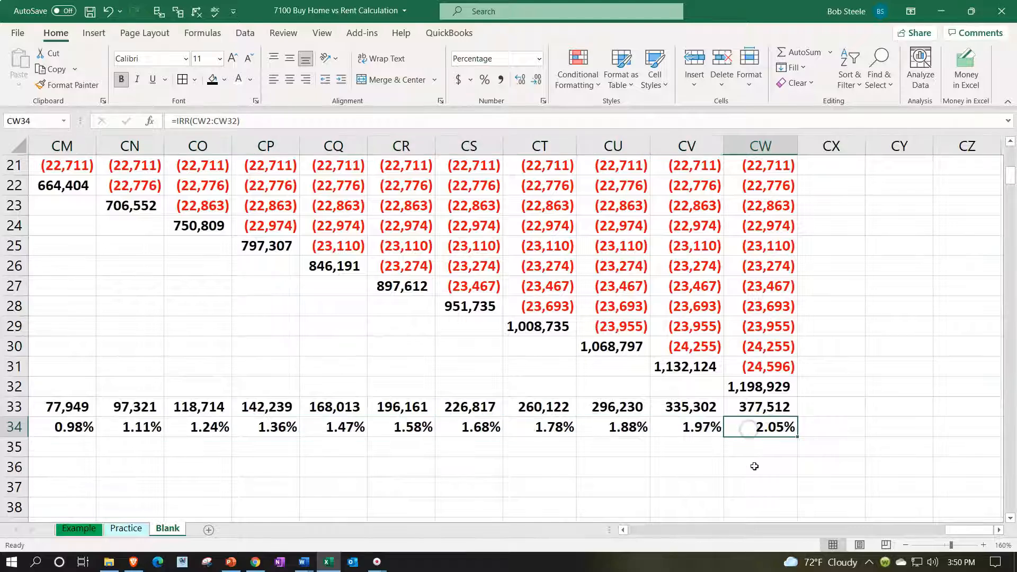
Review the copied IRR formulas along row 34, going back from year 30 to the early years
{"action": "key", "text": "Left"}
{"action": "key", "text": "Left"}
{"action": "key", "text": "Left"}
{"action": "key", "text": "Left"}
{"action": "key", "text": "Left"}
{"action": "key", "text": "Left"}
{"action": "key", "text": "Left"}
{"action": "key", "text": "Left"}
{"action": "key", "text": "Left"}
{"action": "key", "text": "Left"}
{"action": "key", "text": "Left"}
{"action": "key", "text": "Left"}
{"action": "key", "text": "Left"}
{"action": "key", "text": "Left"}
{"action": "key", "text": "Left"}
{"action": "key", "text": "Left"}
{"action": "key", "text": "Left"}
{"action": "key", "text": "Left"}
{"action": "key", "text": "Left"}
{"action": "key", "text": "Left"}
{"action": "key", "text": "Left"}
{"action": "key", "text": "Left"}
{"action": "key", "text": "Left"}
{"action": "key", "text": "Left"}
{"action": "key", "text": "Left"}
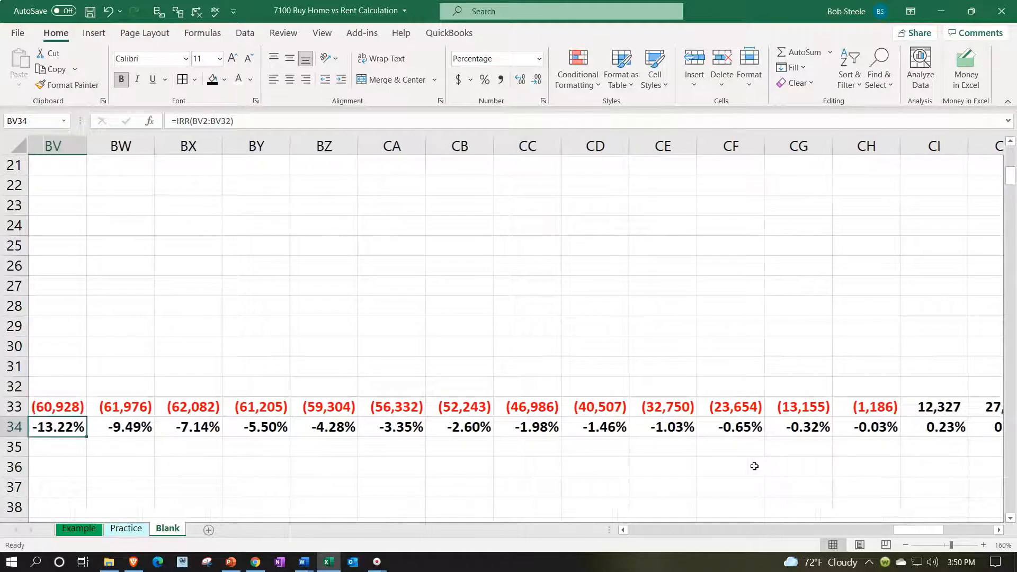
Compare the IRRs in row 34 from the early years up to year 19, ending on year 16 in CI34
{"action": "key", "text": "Right"}
{"action": "key", "text": "Right"}
{"action": "key", "text": "Right"}
{"action": "key", "text": "Right"}
{"action": "key", "text": "Right"}
{"action": "key", "text": "Right"}
{"action": "key", "text": "Right"}
{"action": "key", "text": "Right"}
{"action": "key", "text": "Right"}
{"action": "key", "text": "Right"}
{"action": "key", "text": "Right"}
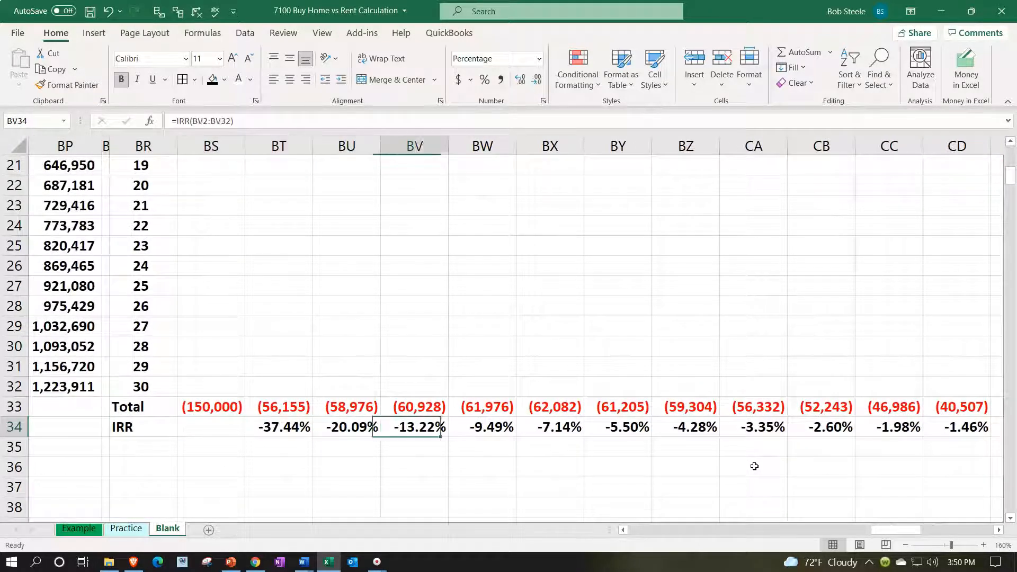
{"action": "key", "text": "Right"}
{"action": "key", "text": "Right"}
{"action": "key", "text": "Right"}
{"action": "key", "text": "Right"}
{"action": "key", "text": "Right"}
{"action": "key", "text": "Right"}
{"action": "key", "text": "Right"}
{"action": "key", "text": "Right"}
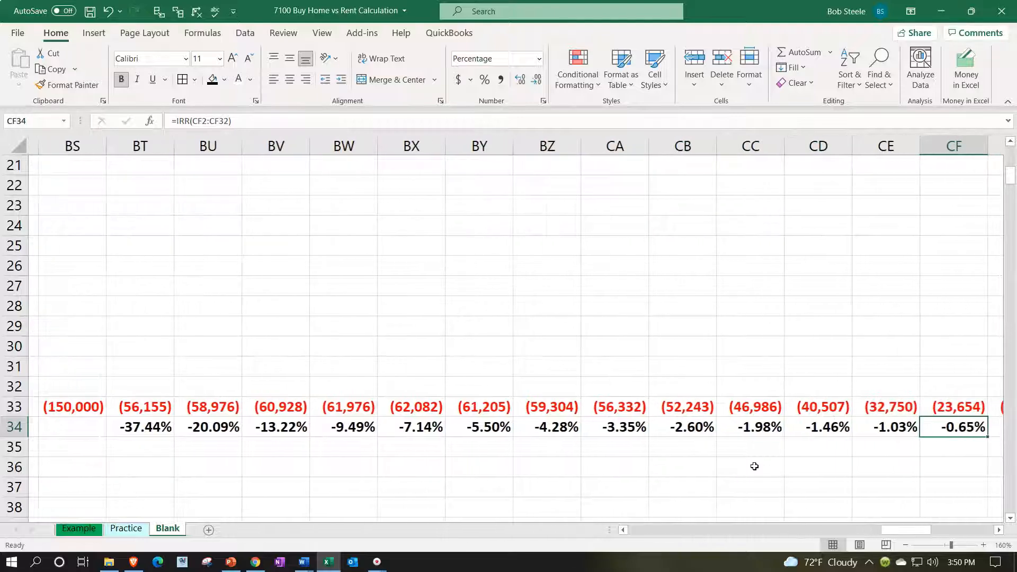
{"action": "key", "text": "Right"}
{"action": "key", "text": "Right"}
{"action": "key", "text": "Right"}
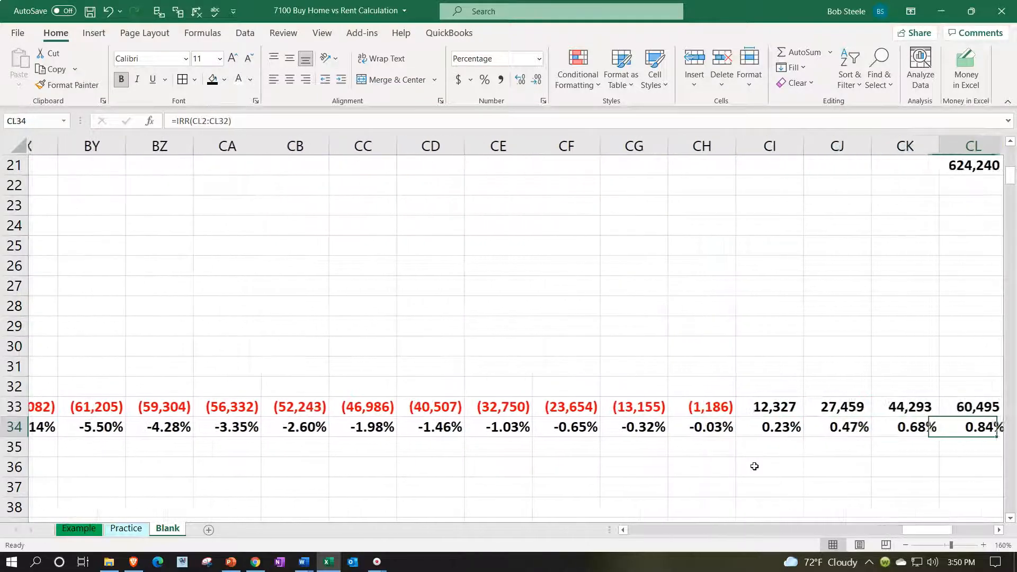
{"action": "key", "text": "Left"}
{"action": "key", "text": "Left"}
{"action": "key", "text": "Left"}
{"action": "key", "text": "Left"}
{"action": "key", "text": "Right"}
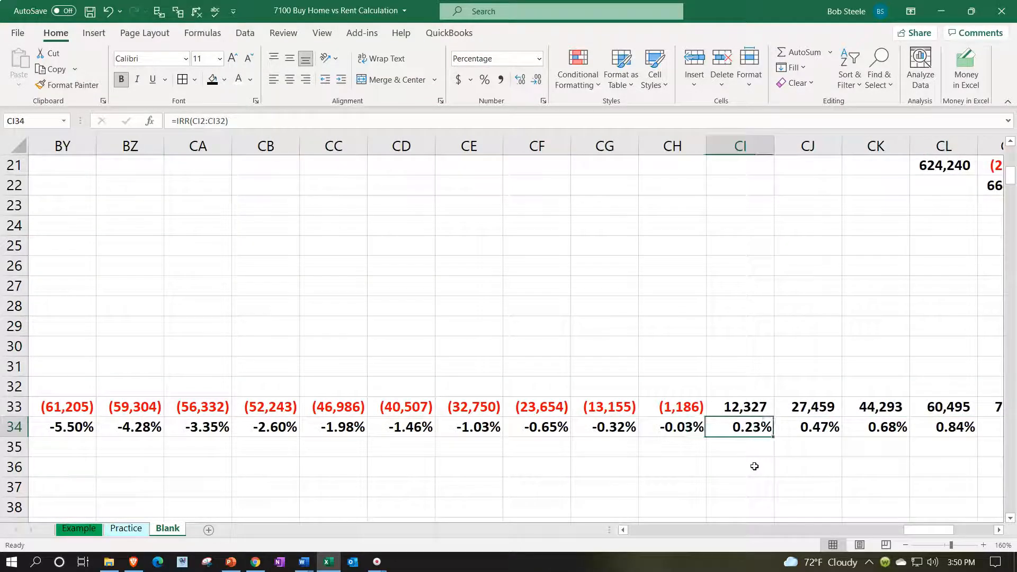
Look over the year 16 cash flows in column CI down to their total in CI33
{"action": "scroll", "coordinate": [755, 466], "scroll_direction": "up", "scroll_amount": 7}
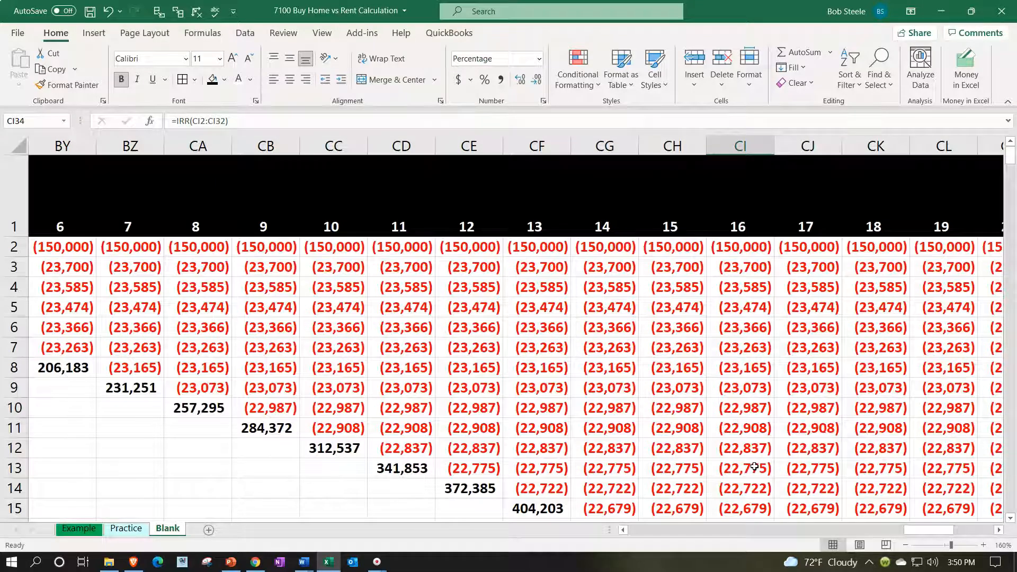
{"action": "scroll", "coordinate": [755, 467], "scroll_direction": "down", "scroll_amount": 3}
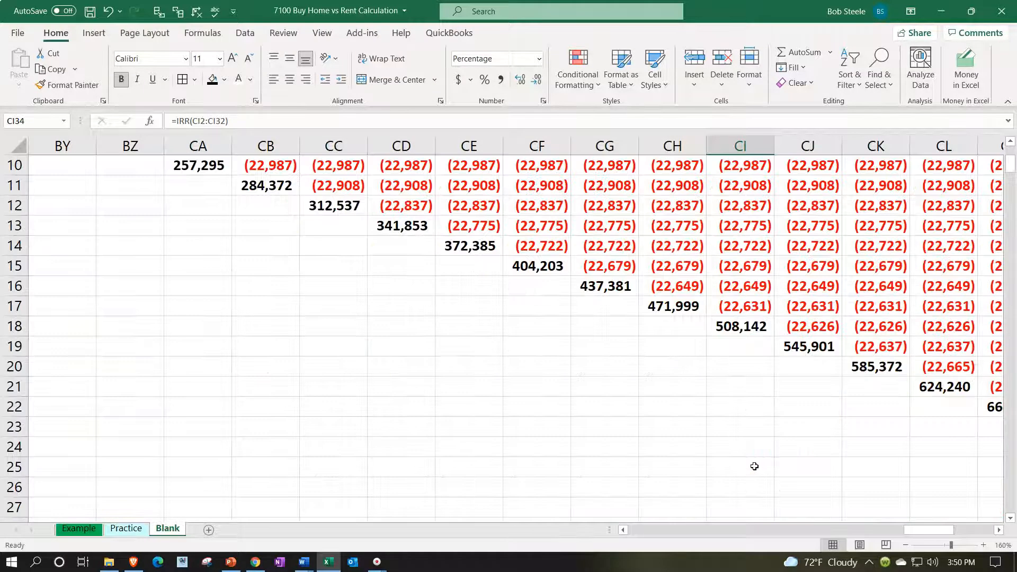
{"action": "scroll", "coordinate": [754, 466], "scroll_direction": "down", "scroll_amount": 4}
{"action": "left_click", "coordinate": [747, 388]}
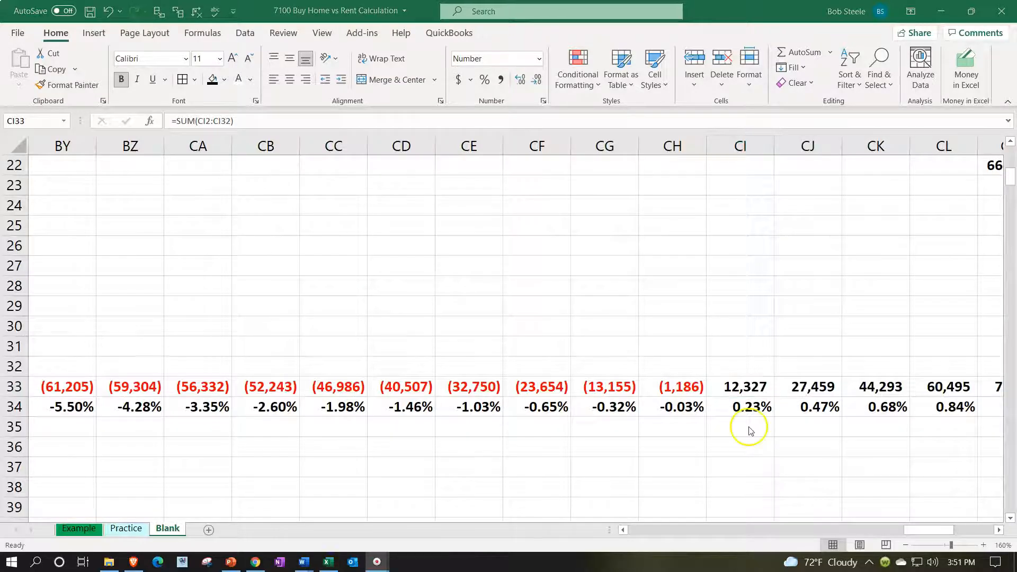
Trace the year 16 cash flow formulas one by one from CI2 down to the sale year in CI18
{"action": "scroll", "coordinate": [744, 387], "scroll_direction": "up", "scroll_amount": 7}
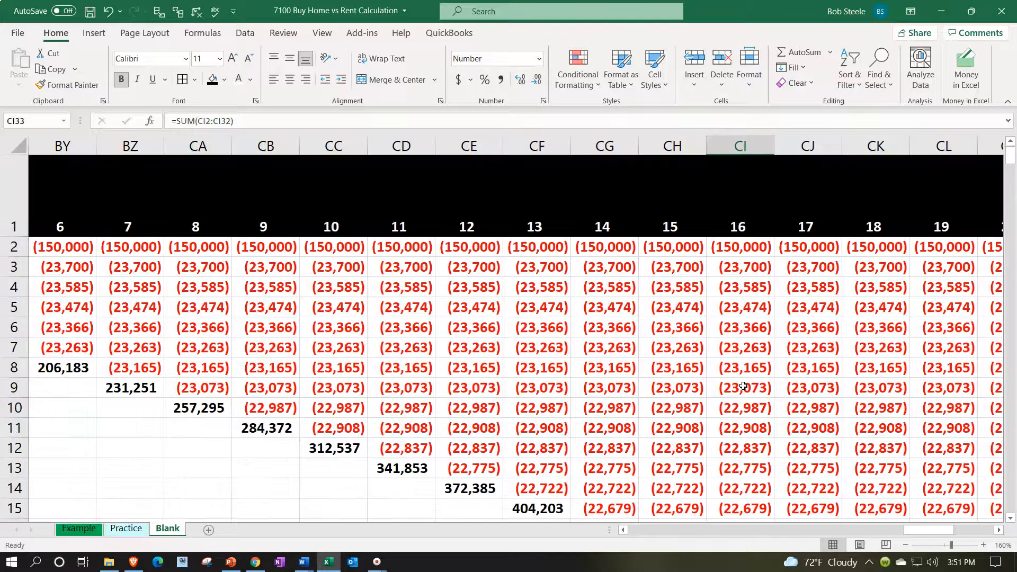
{"action": "left_click", "coordinate": [748, 249]}
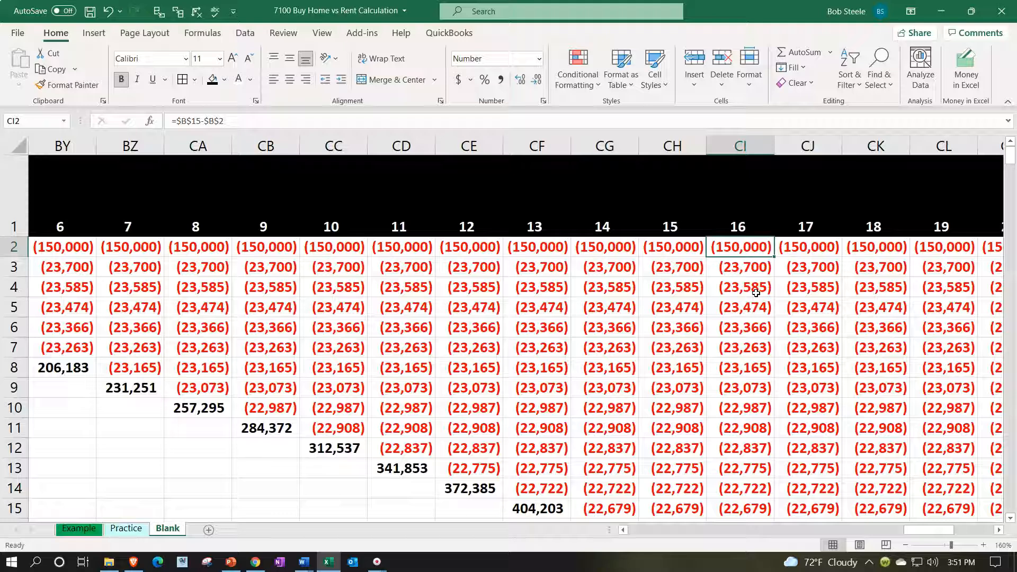
{"action": "key", "text": "Down"}
{"action": "key", "text": "Down"}
{"action": "key", "text": "Down"}
{"action": "key", "text": "Down"}
{"action": "key", "text": "Down"}
{"action": "key", "text": "Down"}
{"action": "key", "text": "Down"}
{"action": "key", "text": "Down"}
{"action": "key", "text": "Down"}
{"action": "key", "text": "Down"}
{"action": "key", "text": "Down"}
{"action": "key", "text": "Down"}
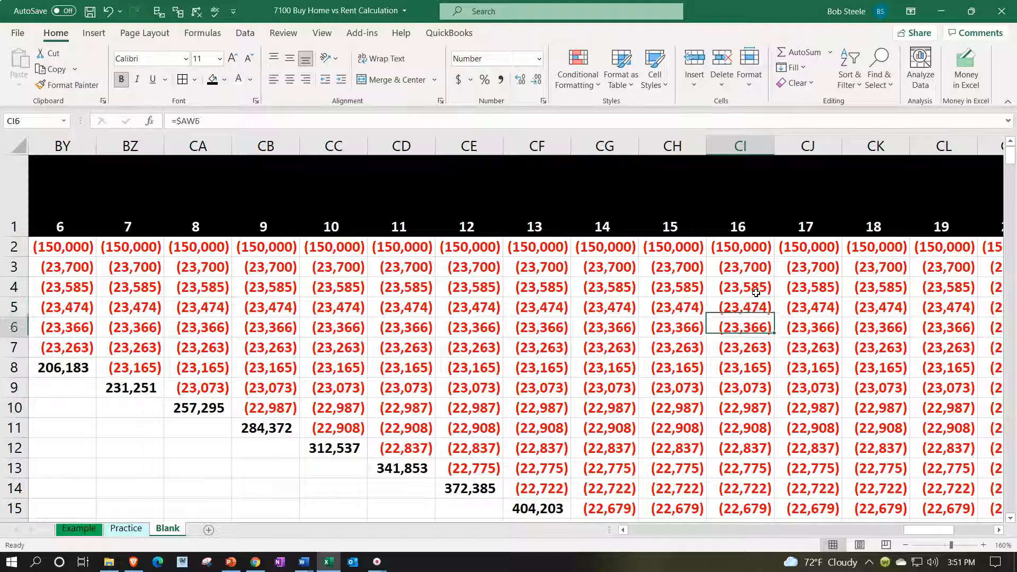
{"action": "key", "text": "Down"}
{"action": "key", "text": "Down"}
{"action": "key", "text": "Down"}
{"action": "key", "text": "Down"}
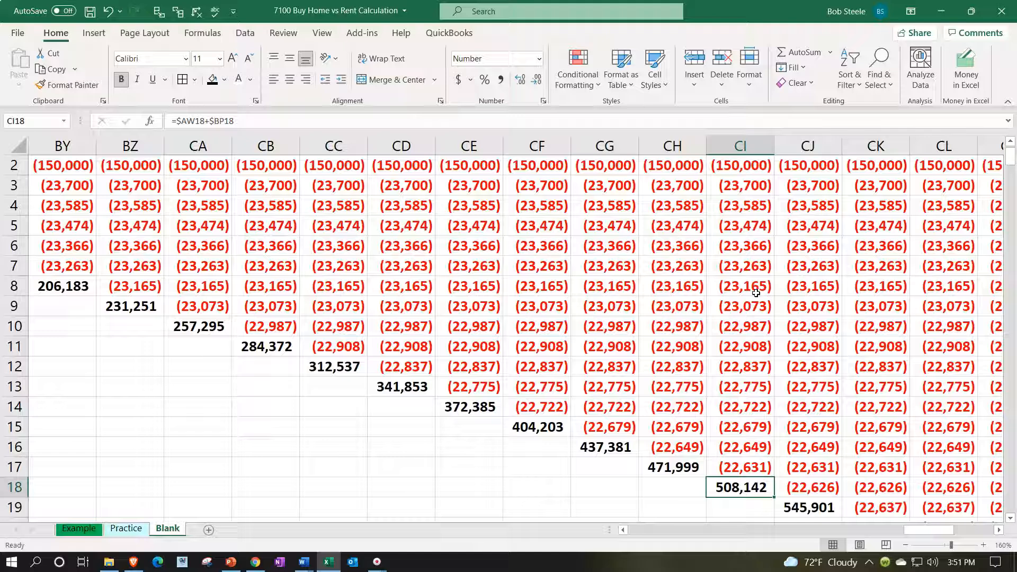
Check the sum of CI2:CI17 against the sale-year amount in CI18, the total in CI33 and the IRR in CI34
{"action": "scroll", "coordinate": [757, 293], "scroll_direction": "up", "scroll_amount": 1}
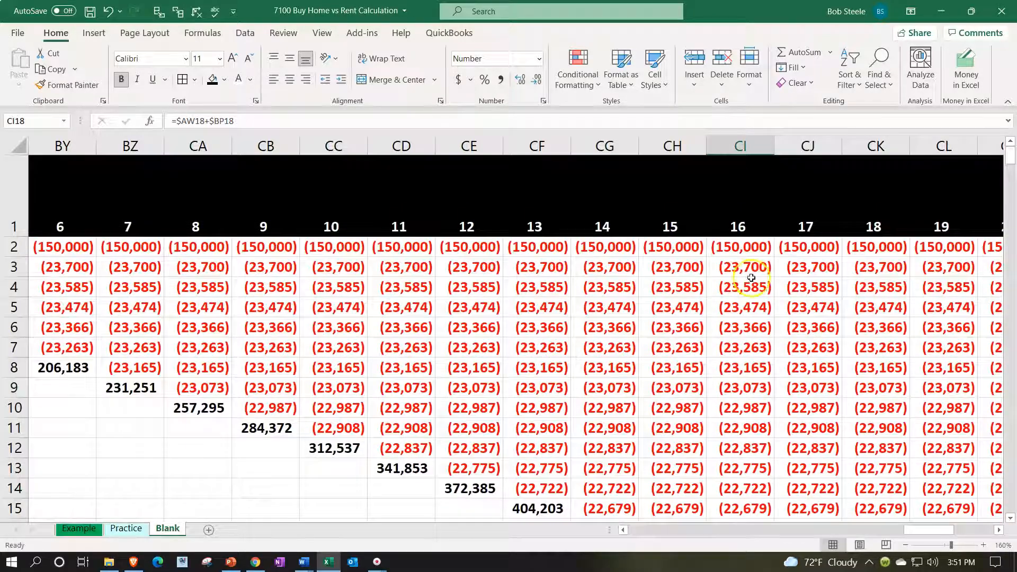
{"action": "left_click_drag", "start_coordinate": [741, 247], "coordinate": [750, 417]}
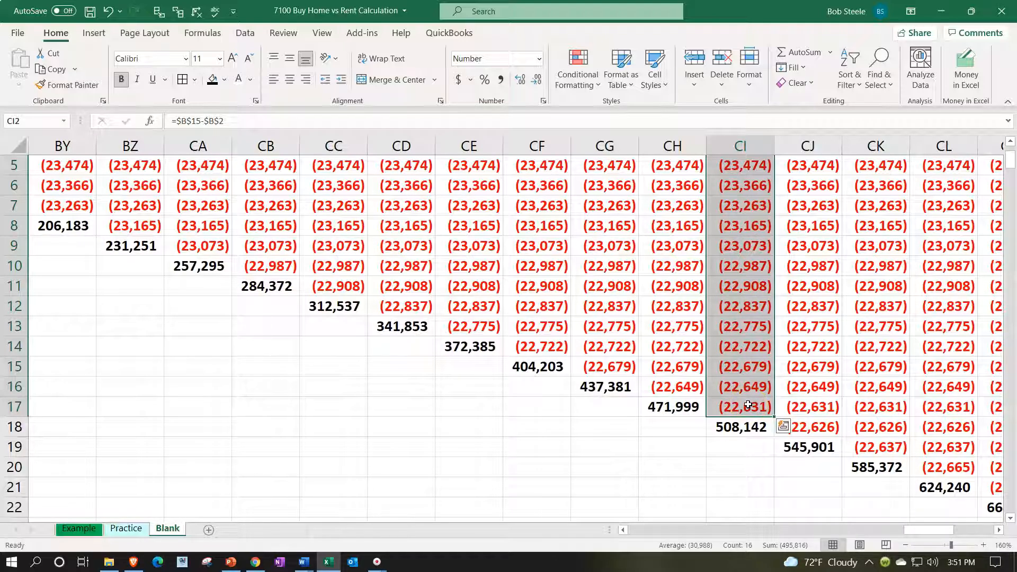
{"action": "left_click", "coordinate": [738, 422]}
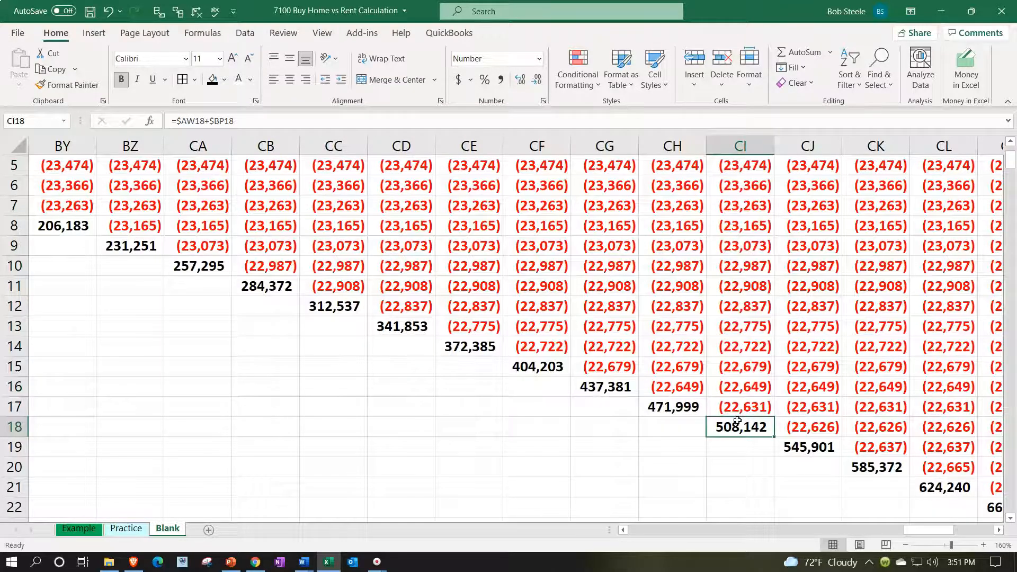
{"action": "scroll", "coordinate": [738, 421], "scroll_direction": "down", "scroll_amount": 6}
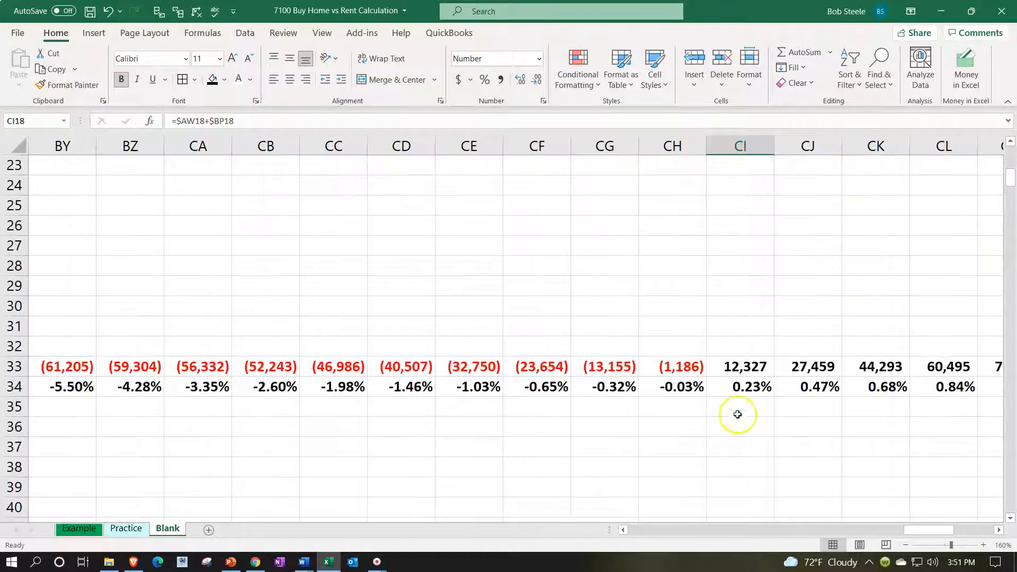
{"action": "left_click", "coordinate": [741, 366]}
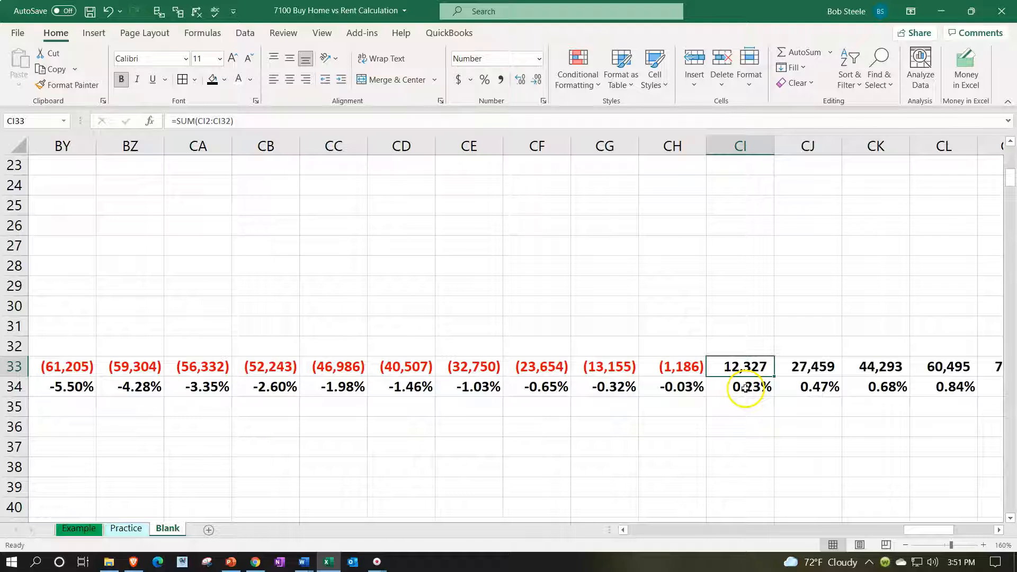
{"action": "left_click", "coordinate": [745, 388]}
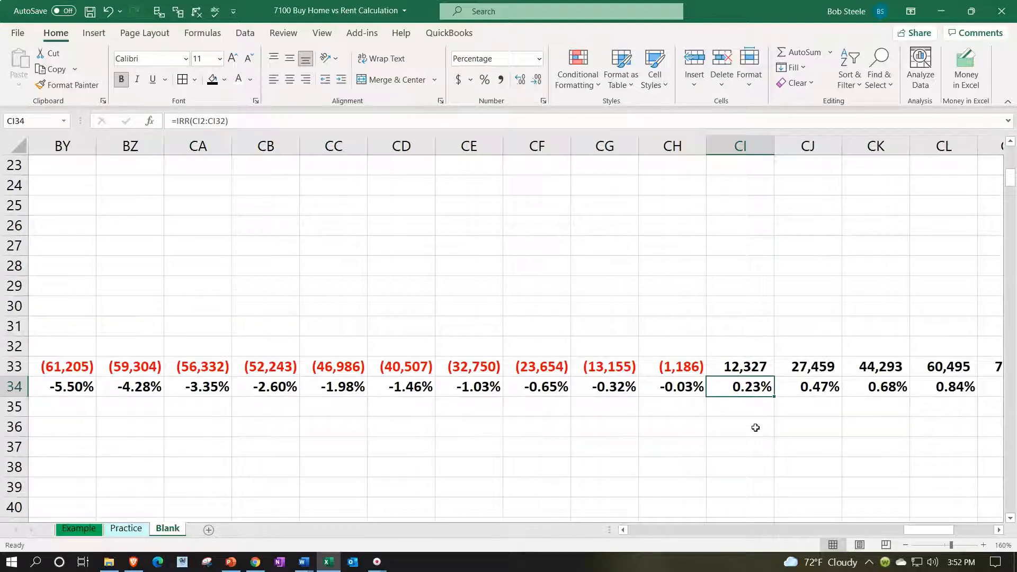
Compare the year 16 total in CI33 once more with the cash flows above it in column CI
{"action": "key", "text": "Up"}
{"action": "scroll", "coordinate": [758, 428], "scroll_direction": "up", "scroll_amount": 7}
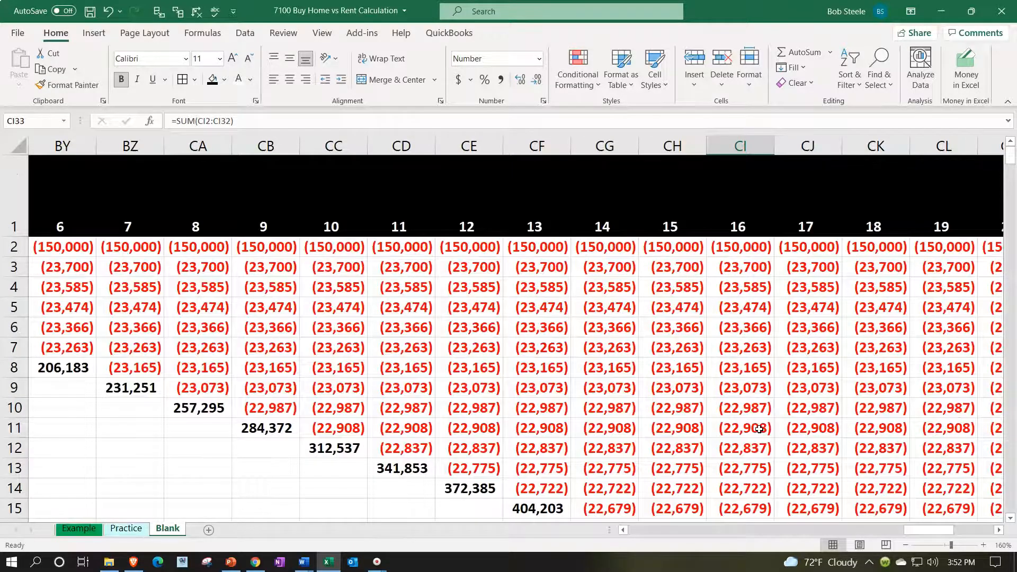
{"action": "scroll", "coordinate": [759, 429], "scroll_direction": "down", "scroll_amount": 7}
{"action": "left_click", "coordinate": [759, 391]}
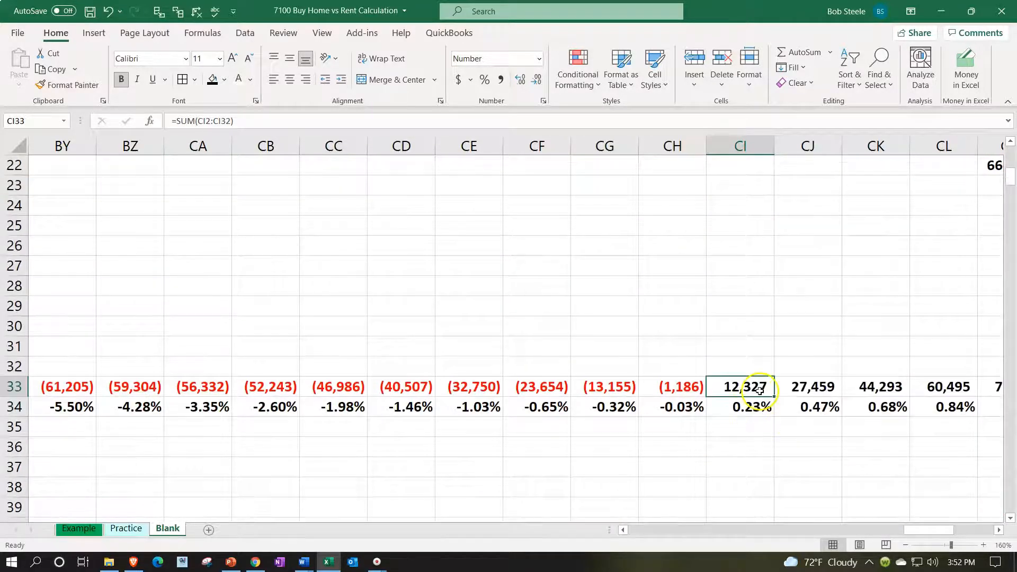
Review the totals and IRRs in rows 33 and 34 from year 17 through year 30
{"action": "left_click", "coordinate": [785, 404]}
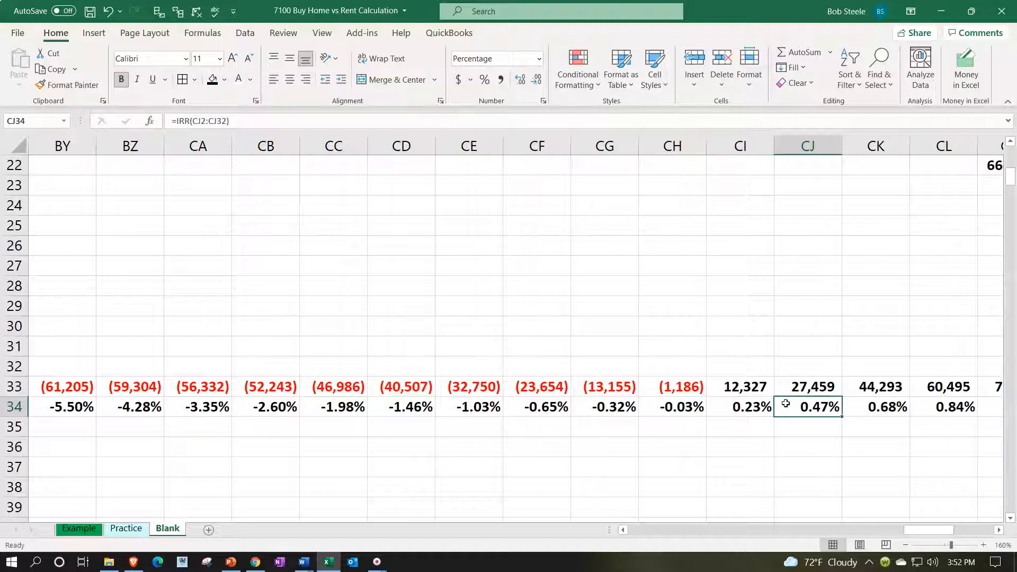
{"action": "key", "text": "Up"}
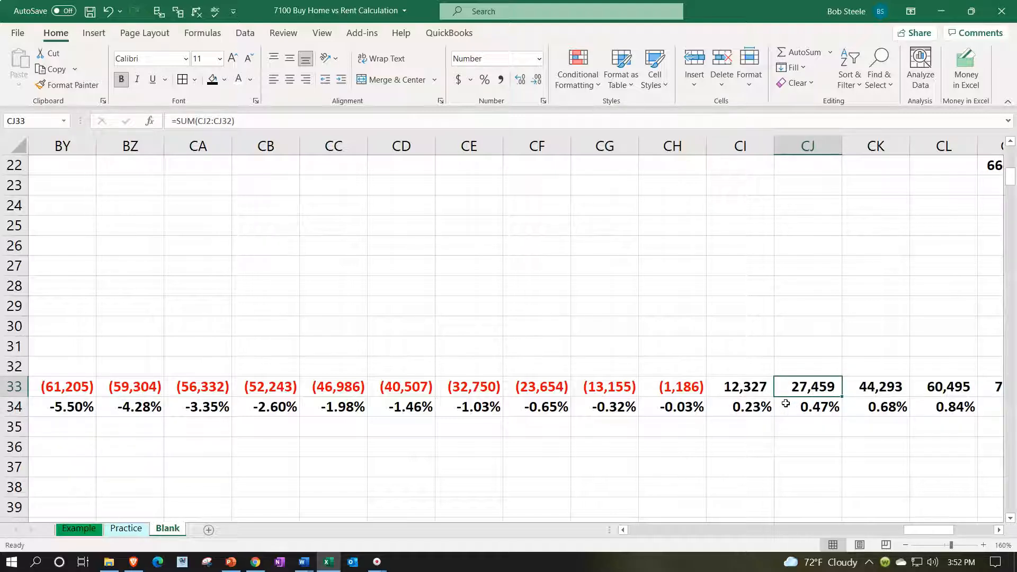
{"action": "key", "text": "Right"}
{"action": "key", "text": "Right"}
{"action": "key", "text": "Right"}
{"action": "key", "text": "Right"}
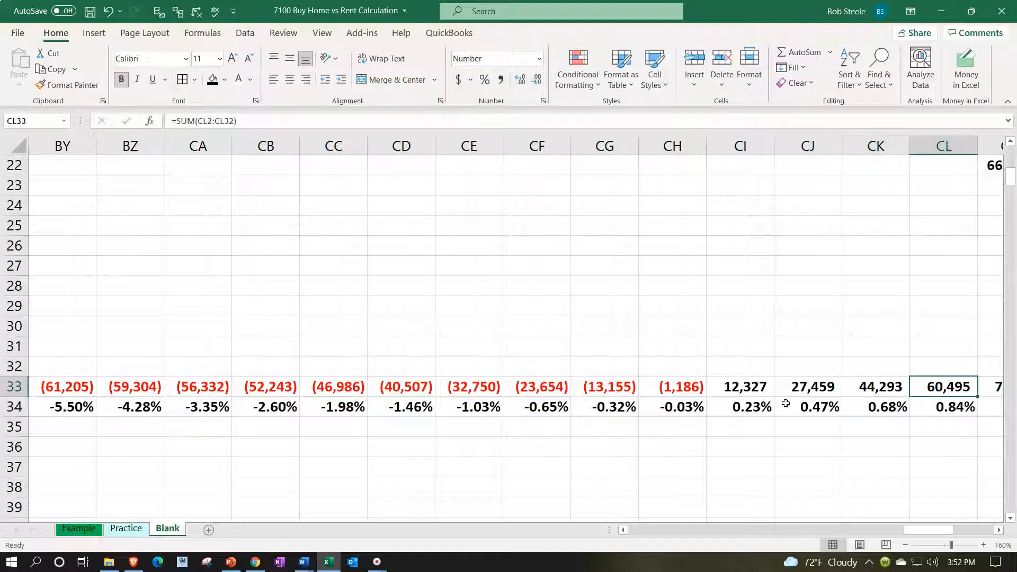
{"action": "key", "text": "Right"}
{"action": "key", "text": "Right"}
{"action": "key", "text": "Right"}
{"action": "key", "text": "Right"}
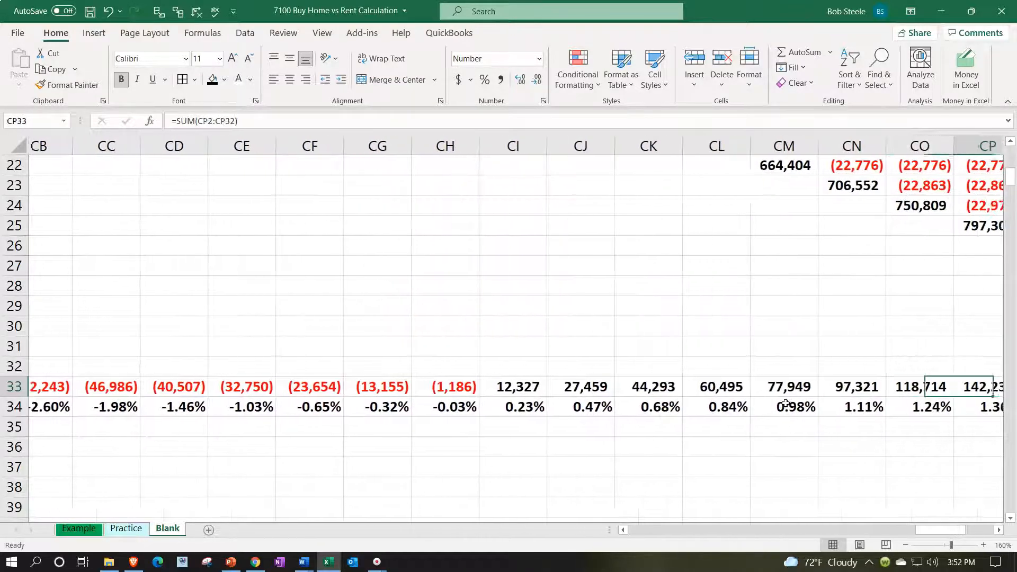
{"action": "key", "text": "Right"}
{"action": "key", "text": "Right"}
{"action": "key", "text": "Right"}
{"action": "key", "text": "Right"}
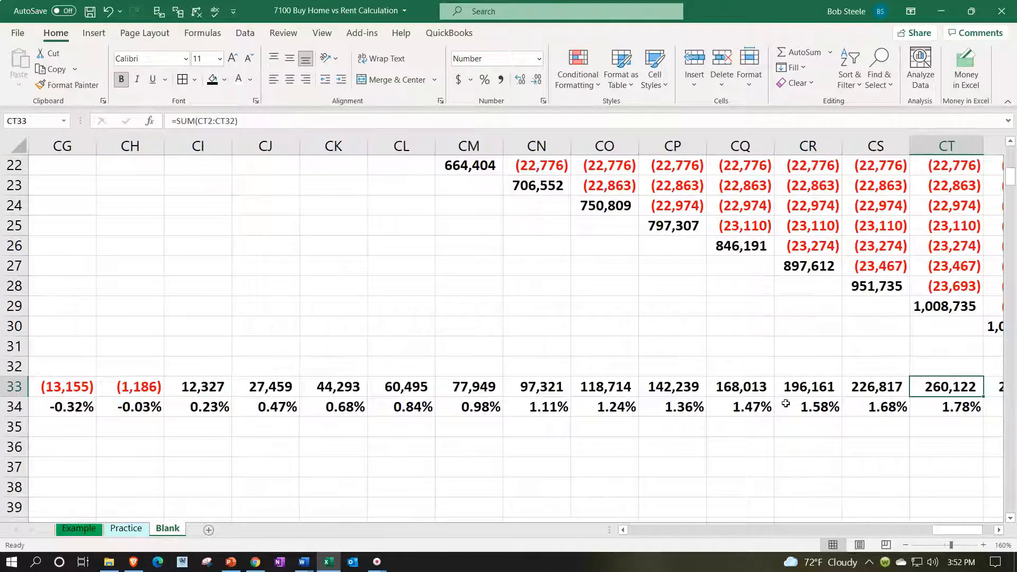
{"action": "key", "text": "Right"}
{"action": "key", "text": "Right"}
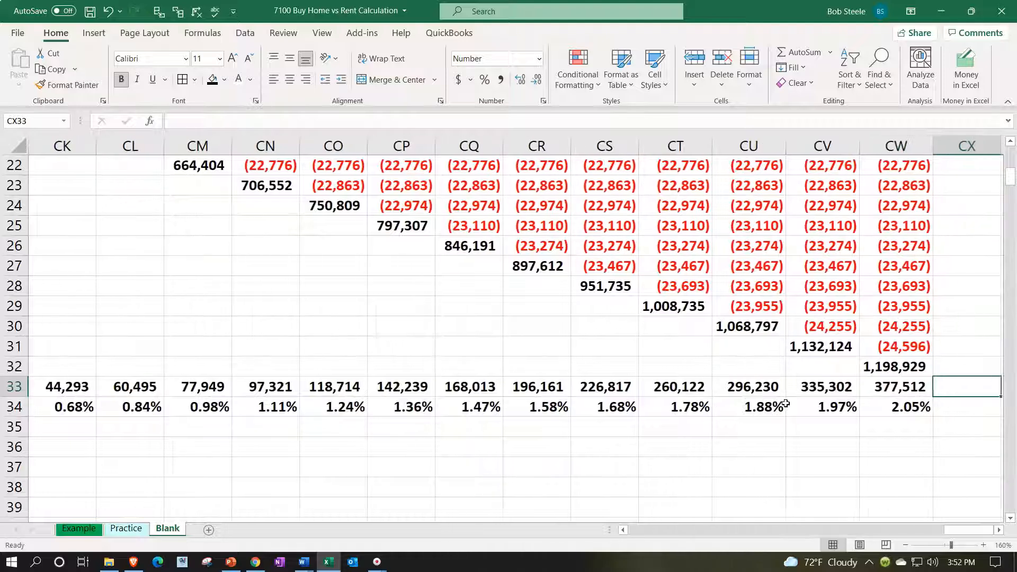
{"action": "key", "text": "Left"}
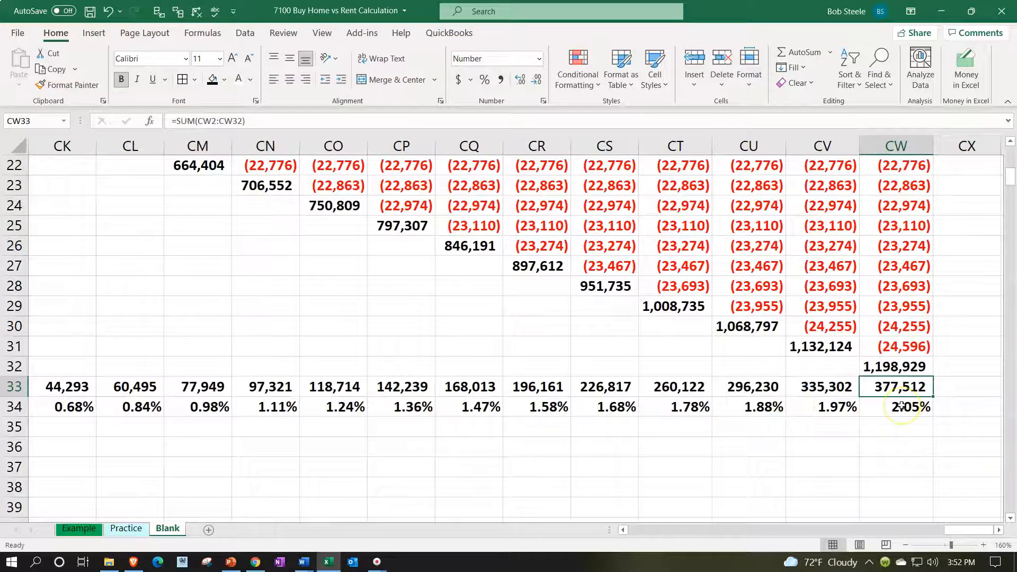
Examine the year 30 cash flows in column CW from CW2 down to the total and IRR
{"action": "scroll", "coordinate": [901, 406], "scroll_direction": "up", "scroll_amount": 7}
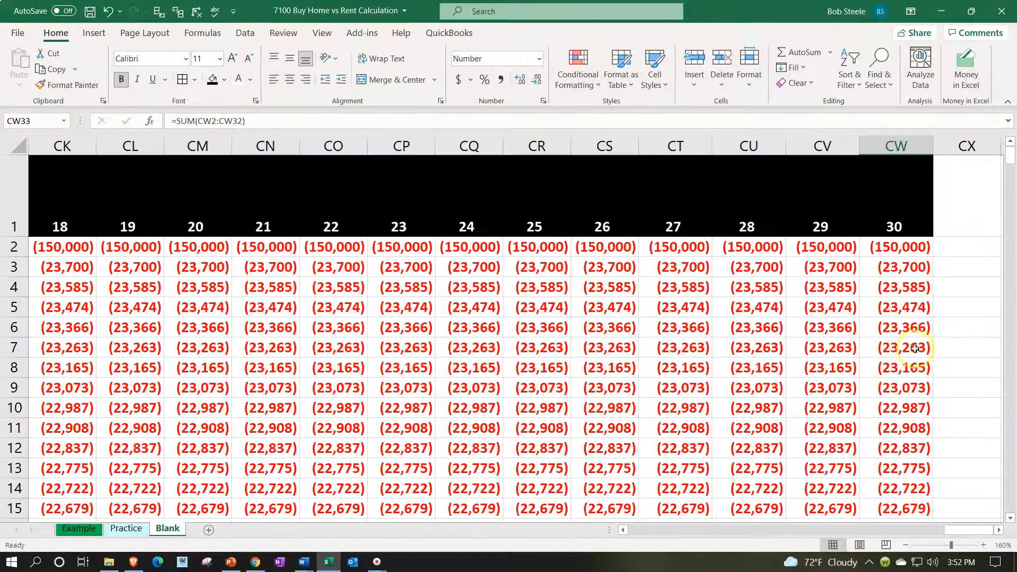
{"action": "left_click", "coordinate": [895, 247]}
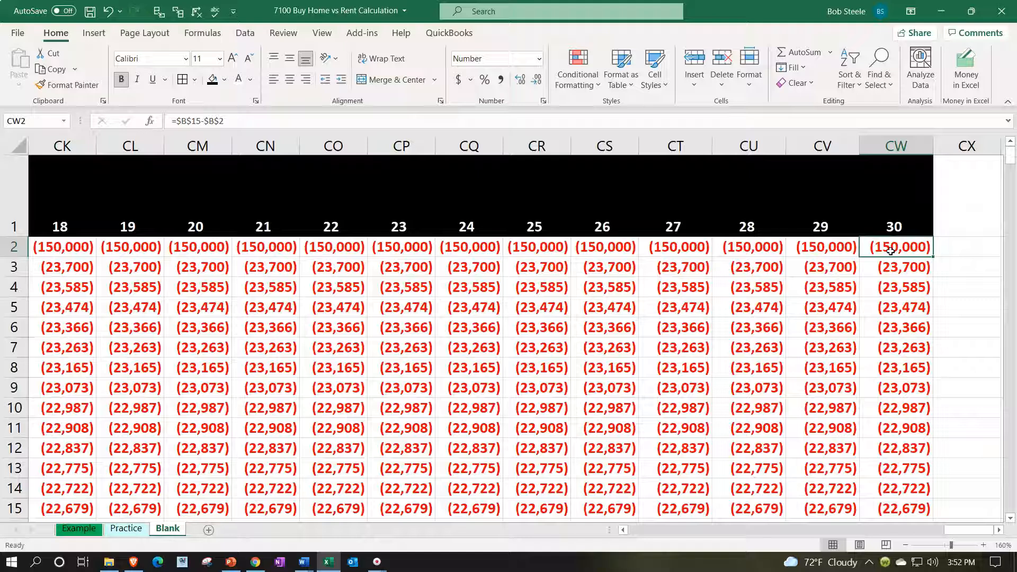
{"action": "key", "text": "Down"}
{"action": "key", "text": "Down"}
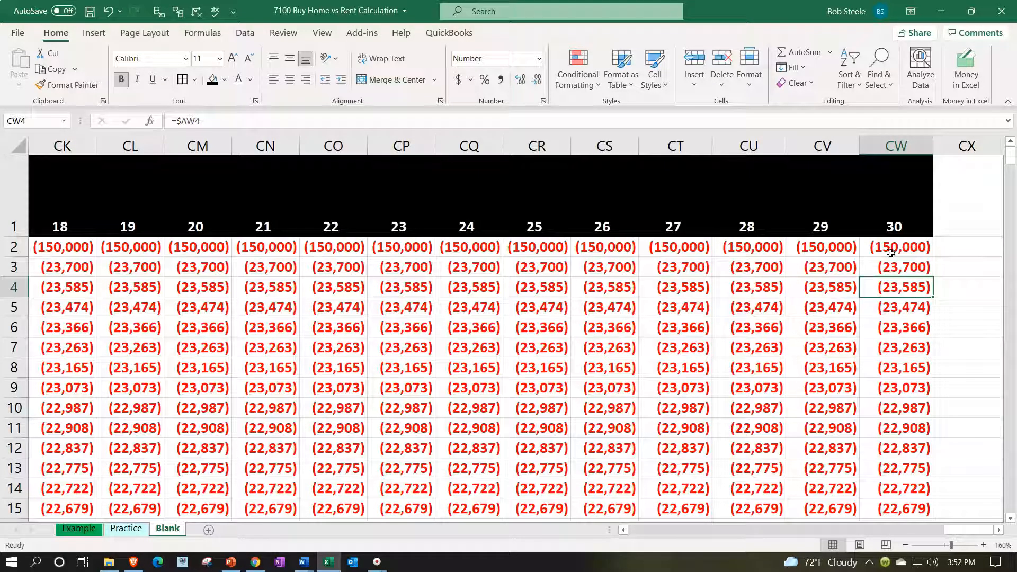
{"action": "left_click", "coordinate": [895, 262]}
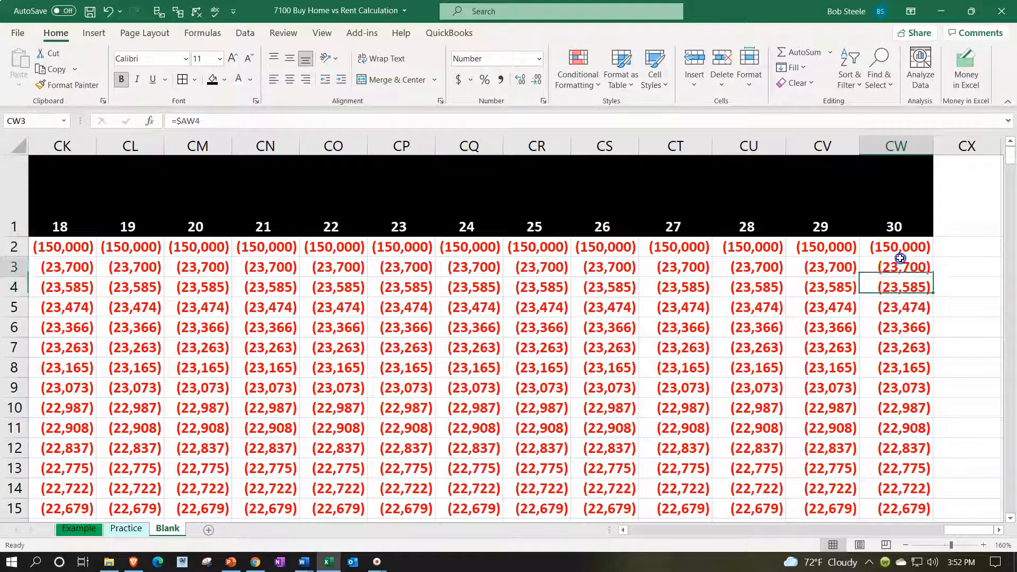
{"action": "scroll", "coordinate": [901, 275], "scroll_direction": "down", "scroll_amount": 3}
{"action": "scroll", "coordinate": [907, 295], "scroll_direction": "down", "scroll_amount": 3}
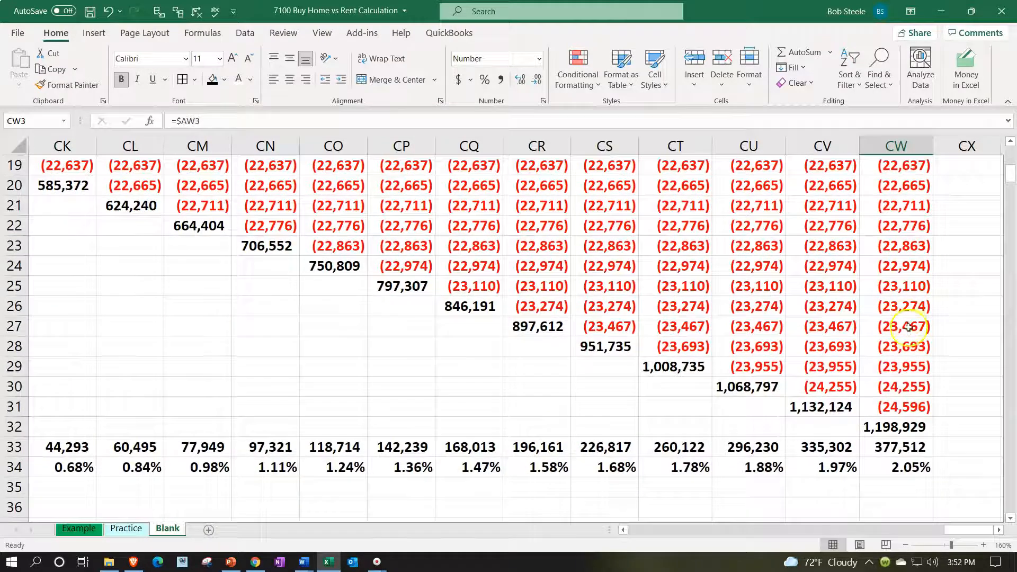
Review the year 30 sale amount, total and IRR in CW32:CW34 against the initial cash outflows in CW2 and CW3
{"action": "left_click", "coordinate": [921, 428]}
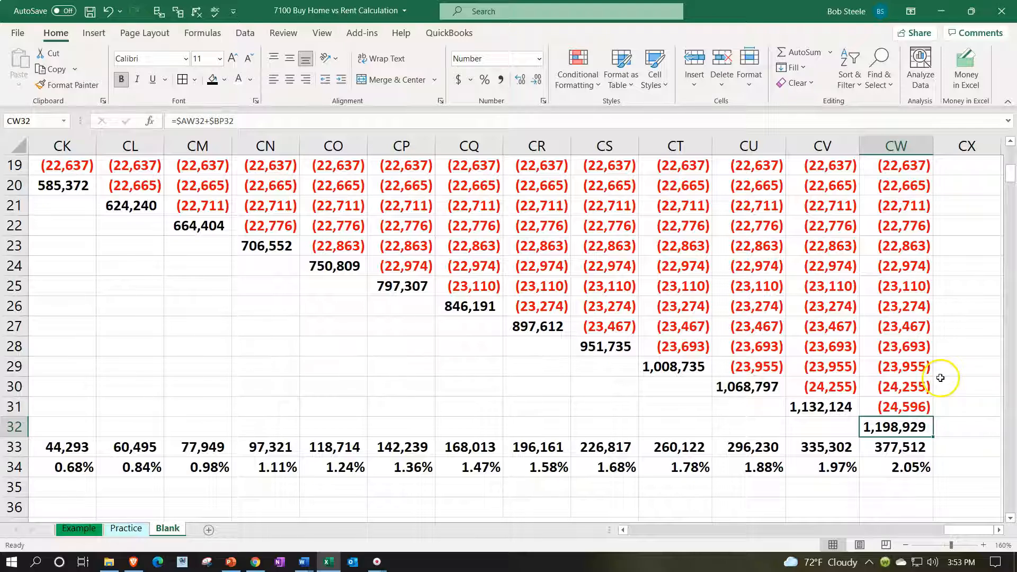
{"action": "left_click", "coordinate": [907, 447]}
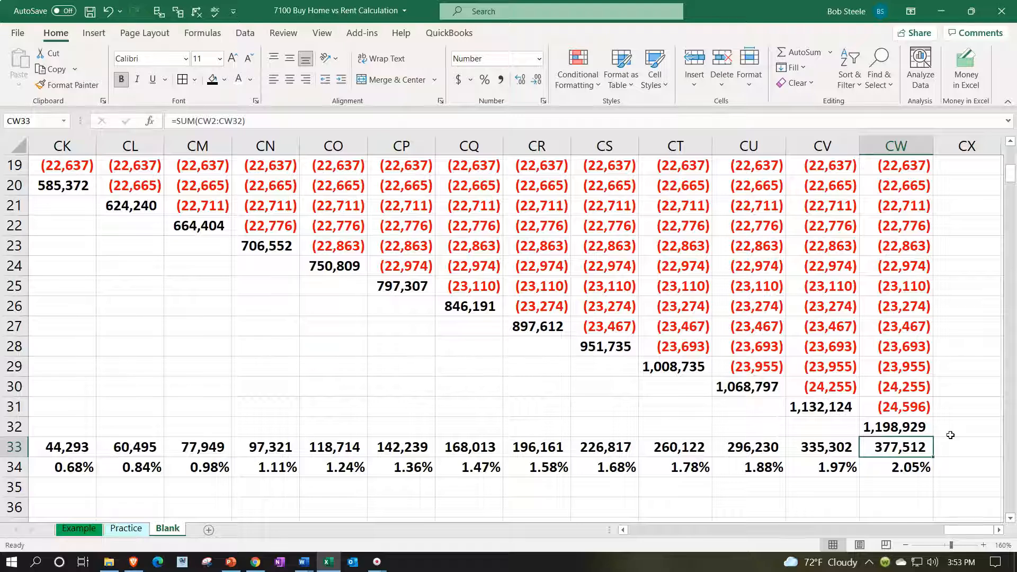
{"action": "left_click", "coordinate": [907, 466]}
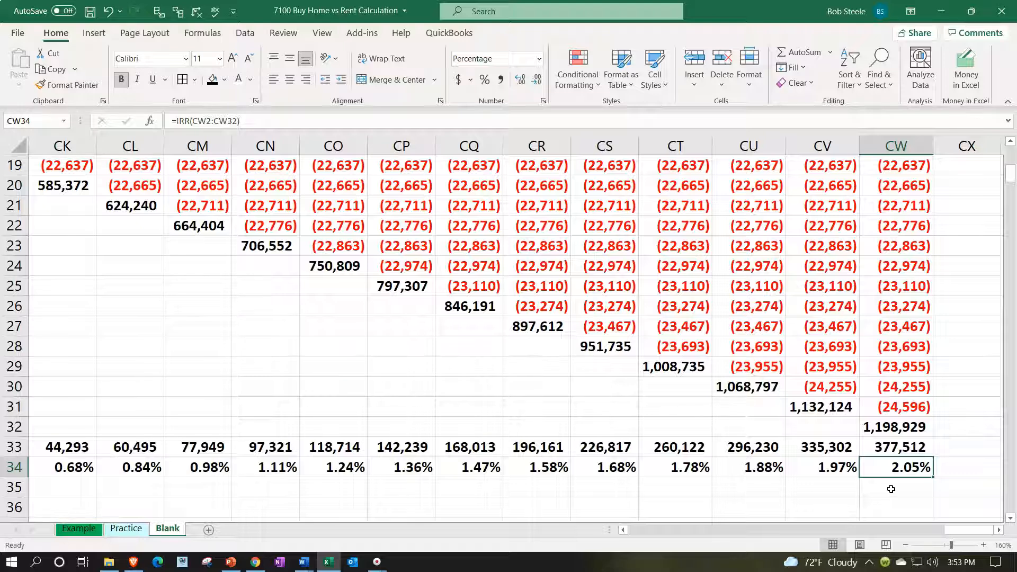
{"action": "scroll", "coordinate": [891, 489], "scroll_direction": "up", "scroll_amount": 6}
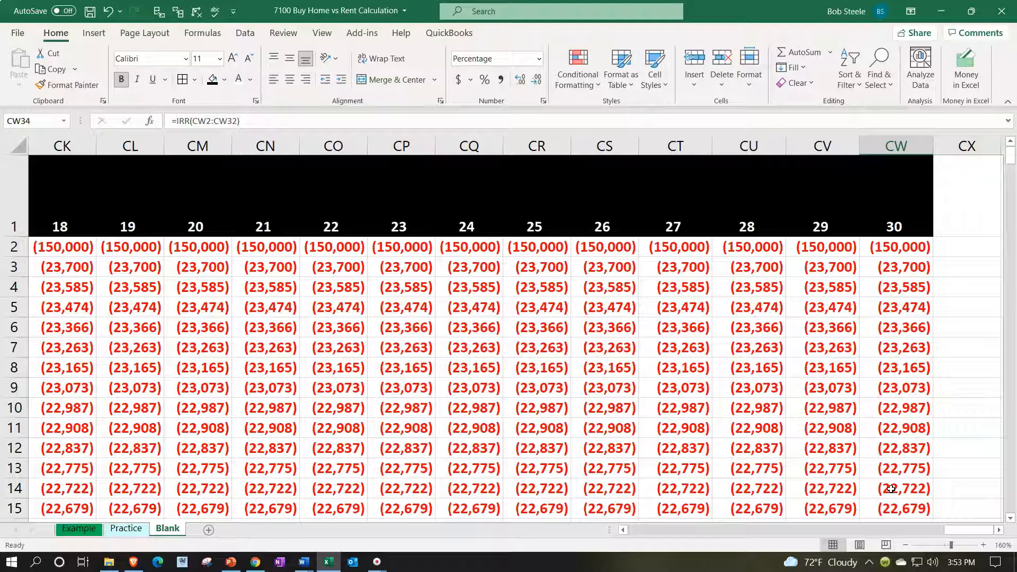
{"action": "left_click", "coordinate": [892, 252]}
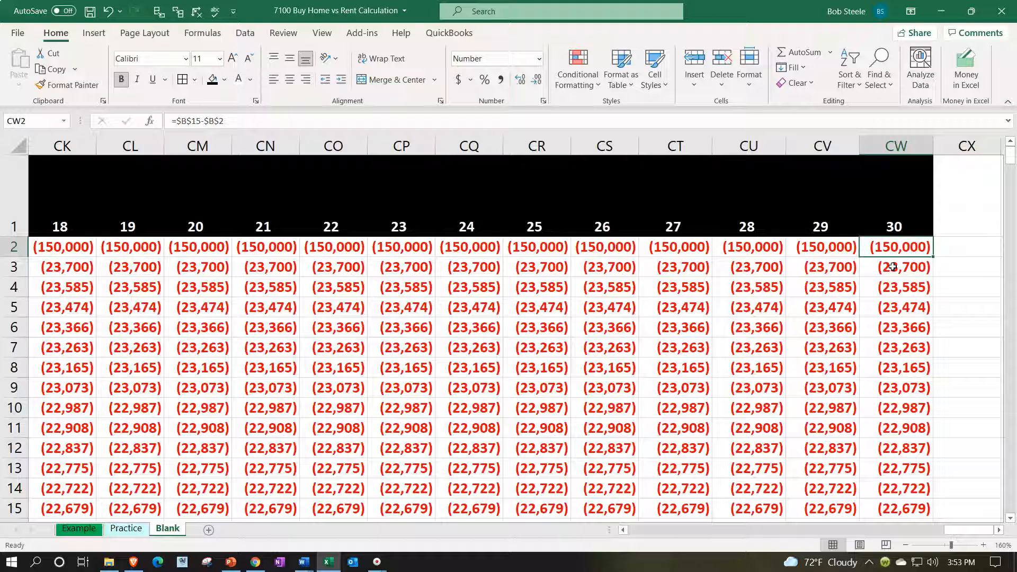
{"action": "left_click", "coordinate": [893, 267]}
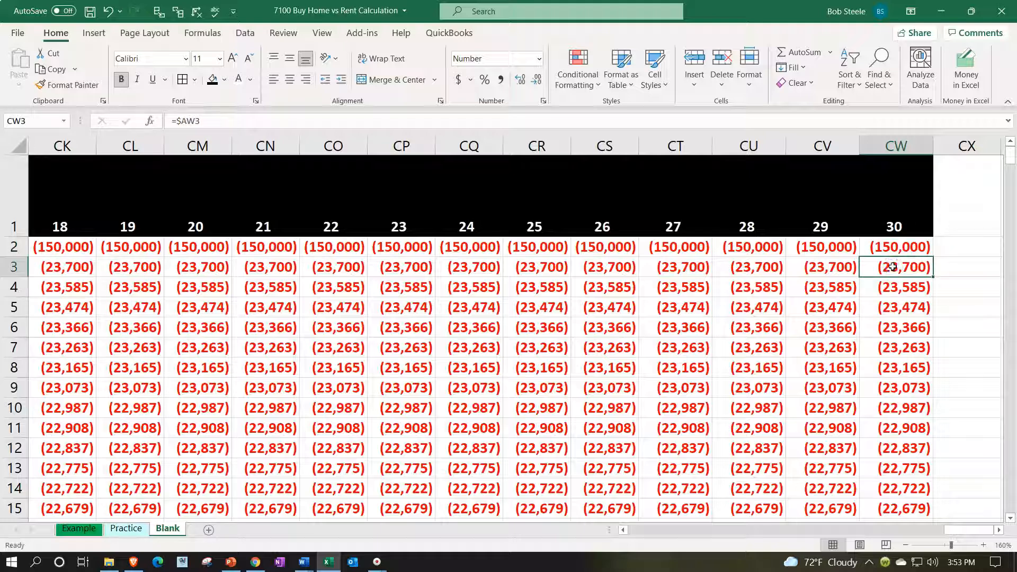